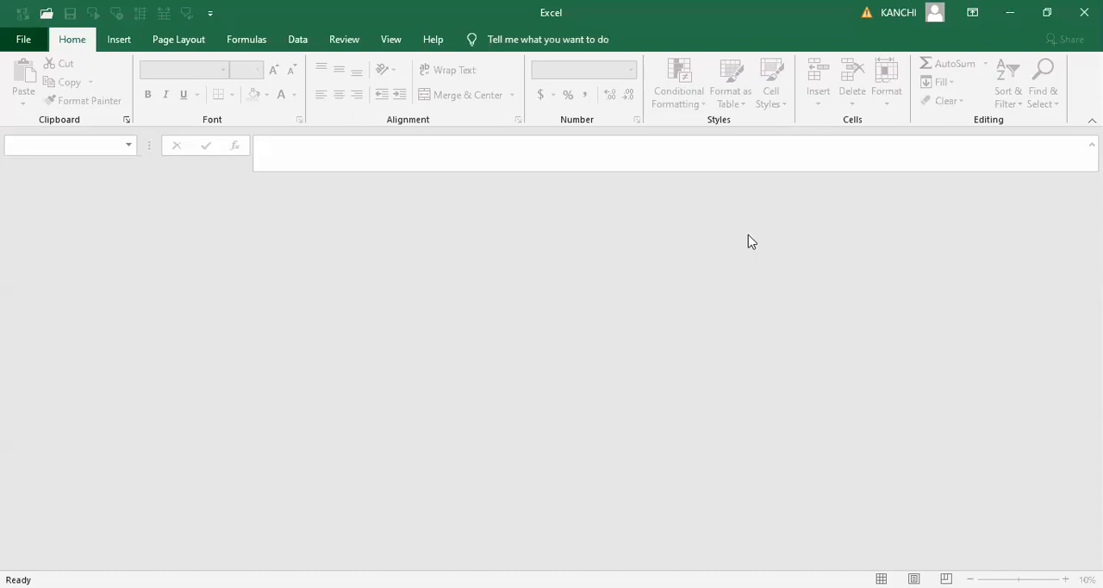
- Open the tribal online session workbook and clear the contents of cells A2:E6 below the headers on Sheet2
key(alt+f)
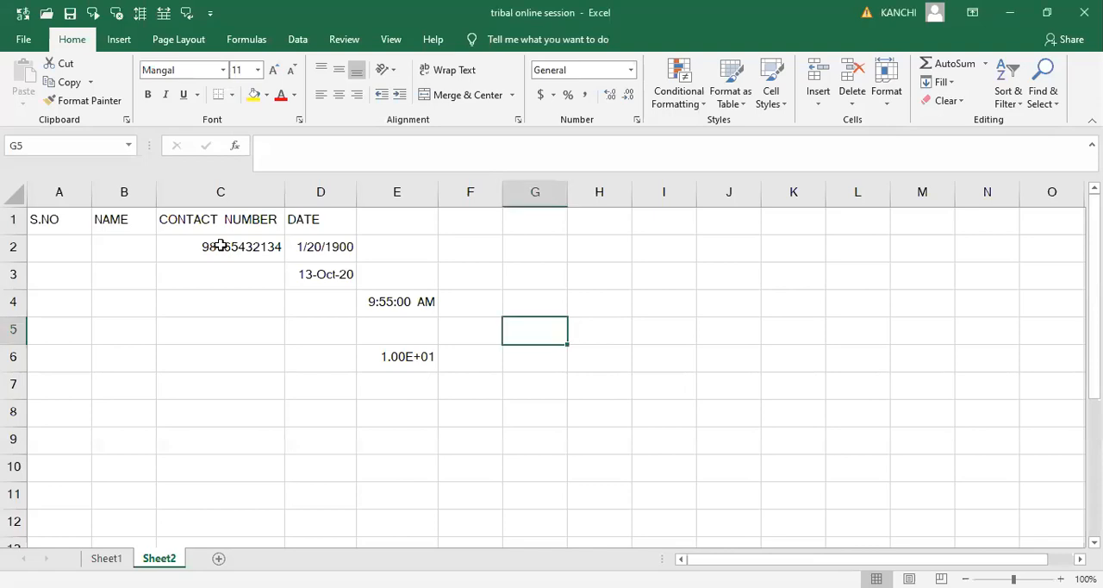
key(Left)
key(Left)
key(Left)
key(Up)
key(Left)
key(Left)
key(Left)
key(Up)
key(Up)
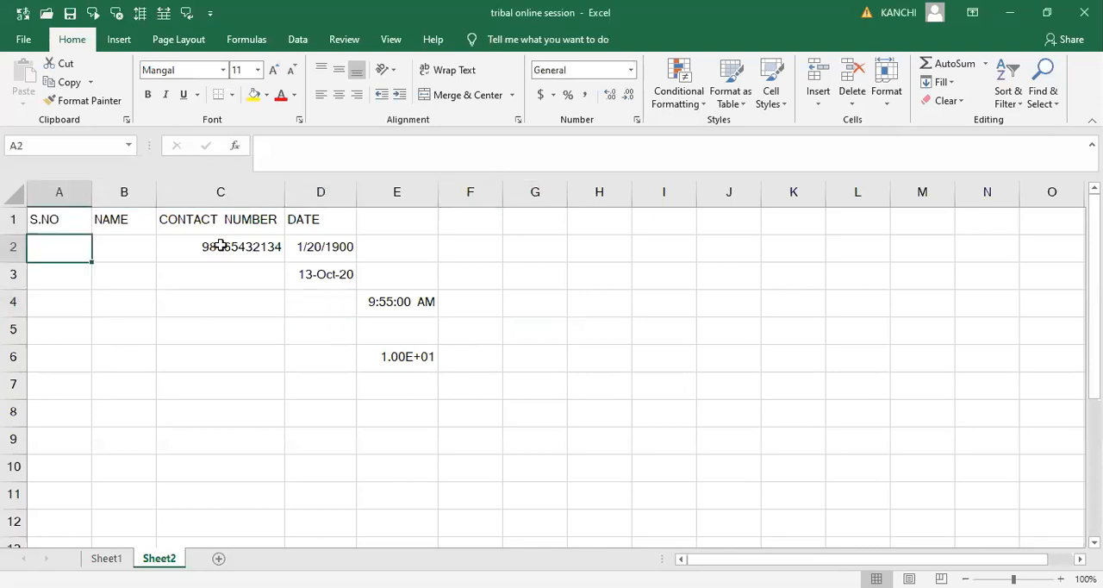
key(shift+Right)
key(shift+Right)
key(shift+Right)
key(shift+Right)
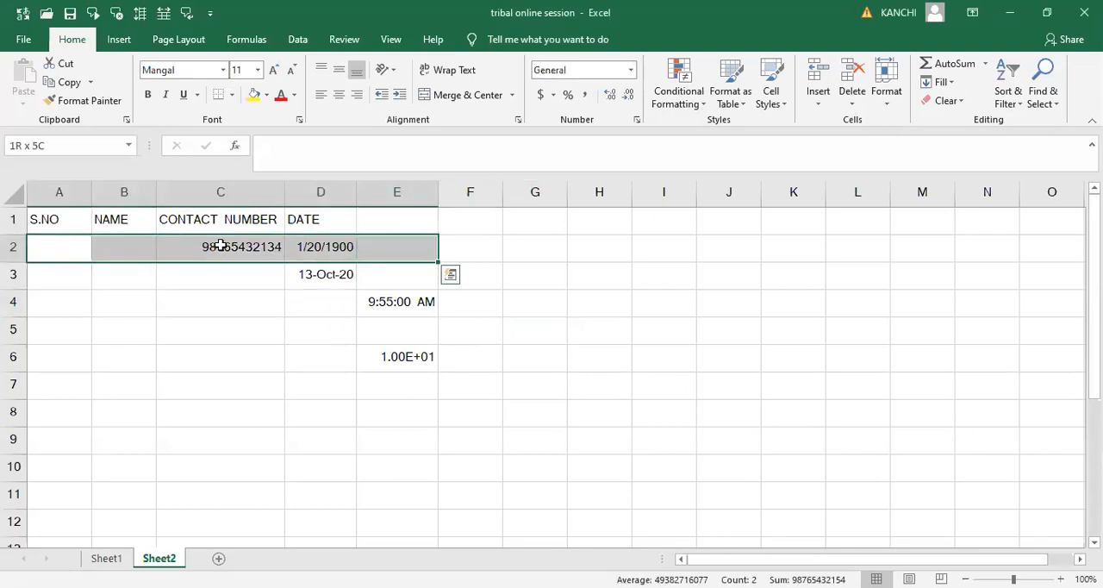
key(shift+Down)
key(shift+Down)
key(shift+Down)
key(shift+Down)
key(Delete)
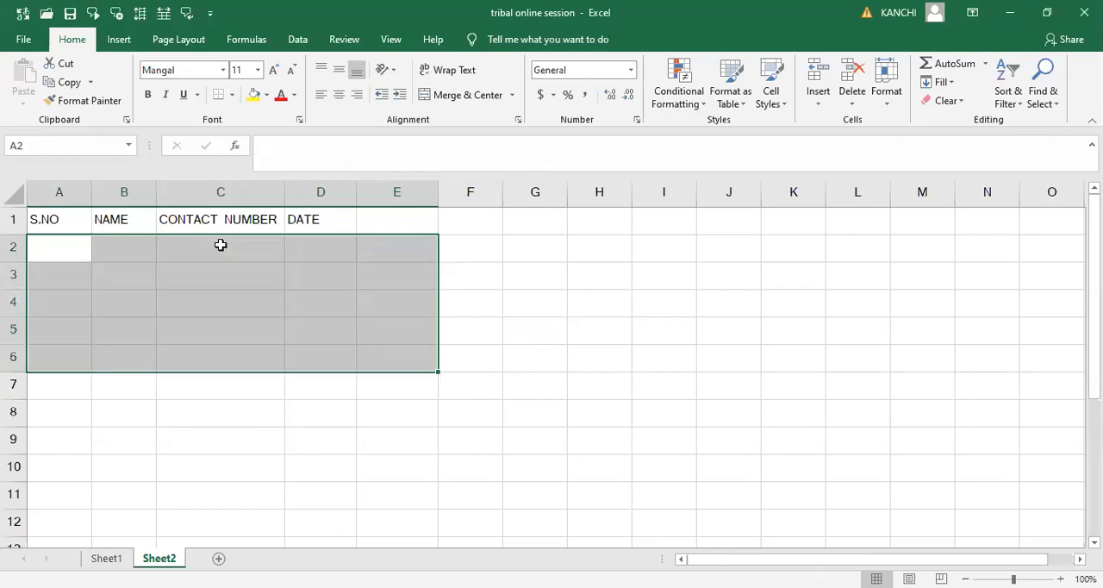
click(546, 294)
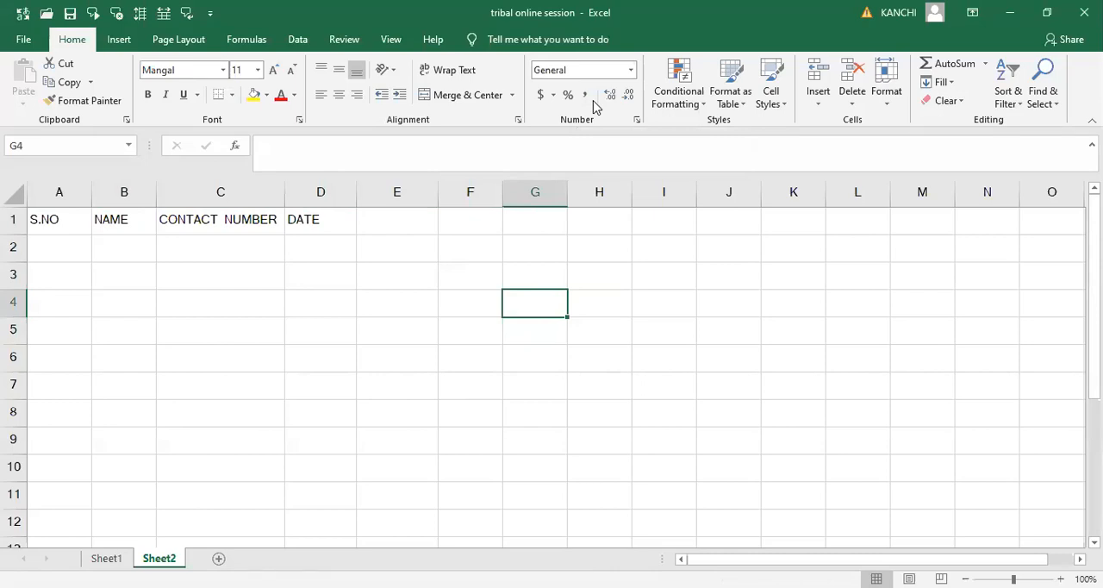
key(ctrl+n)
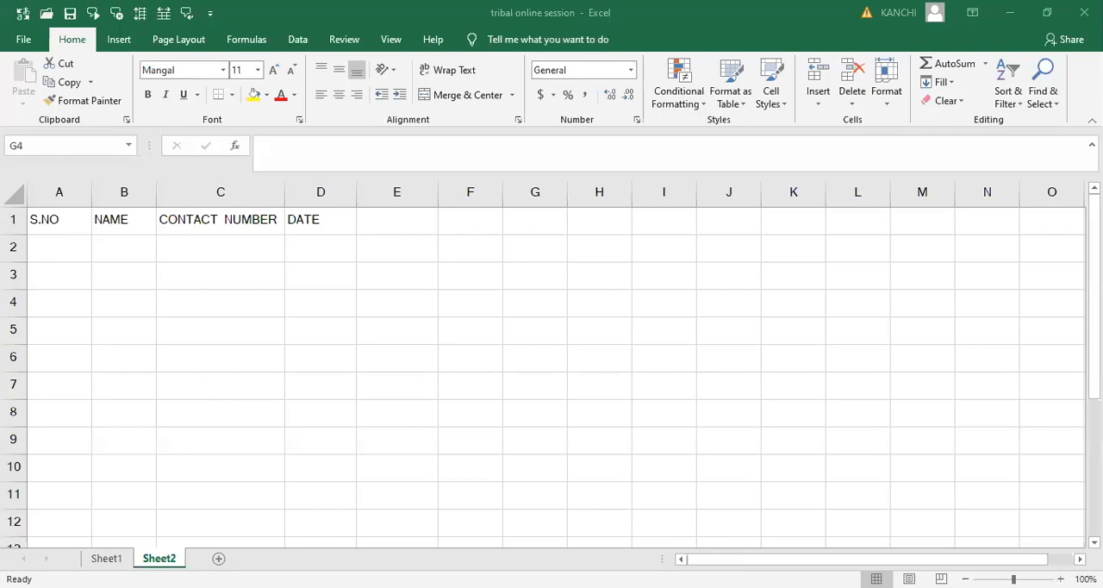
click(312, 244)
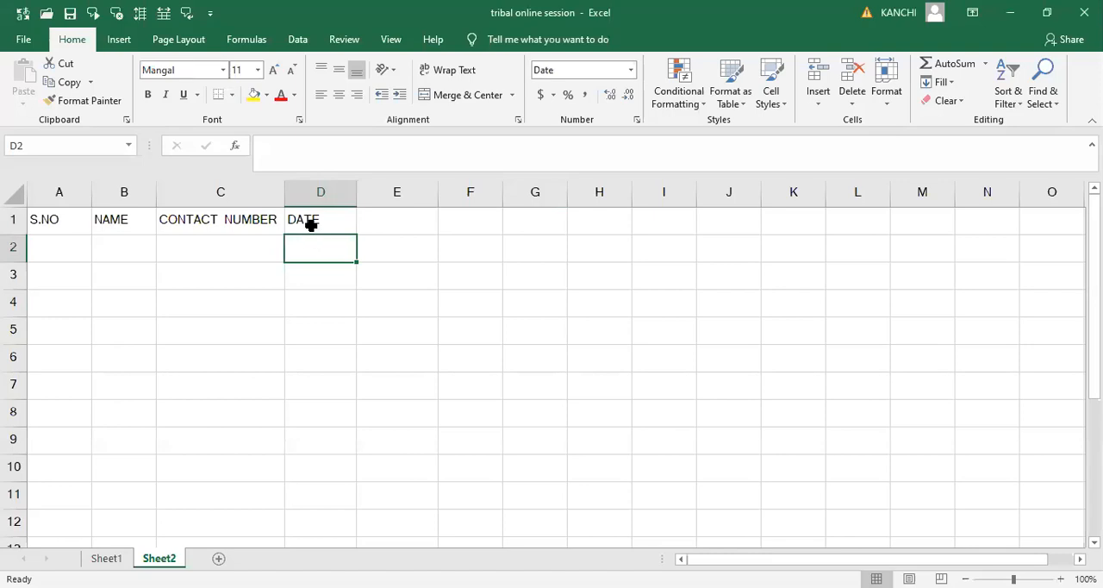
click(311, 224)
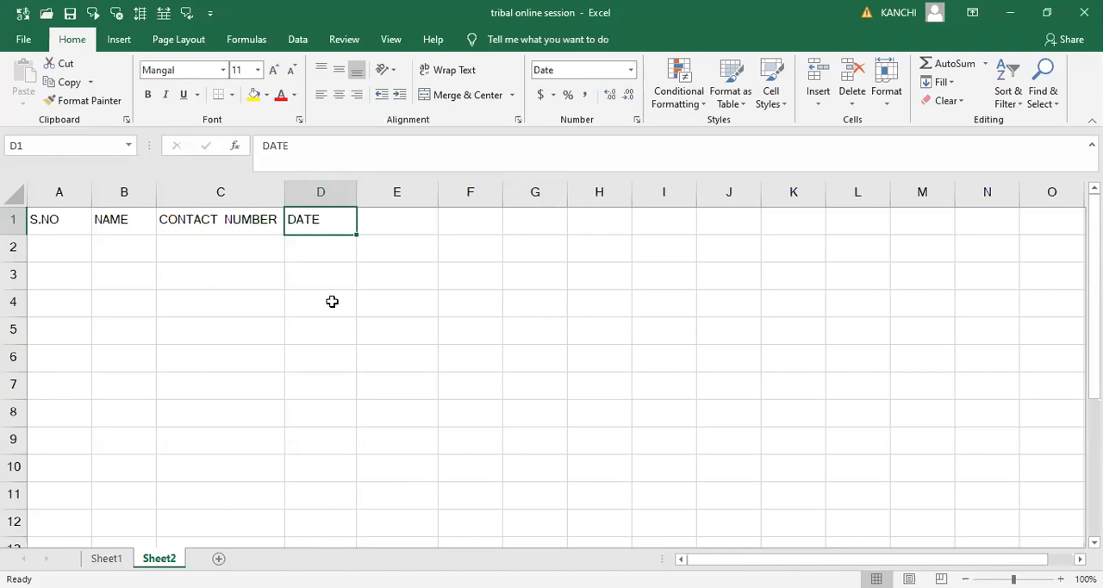
click(317, 251)
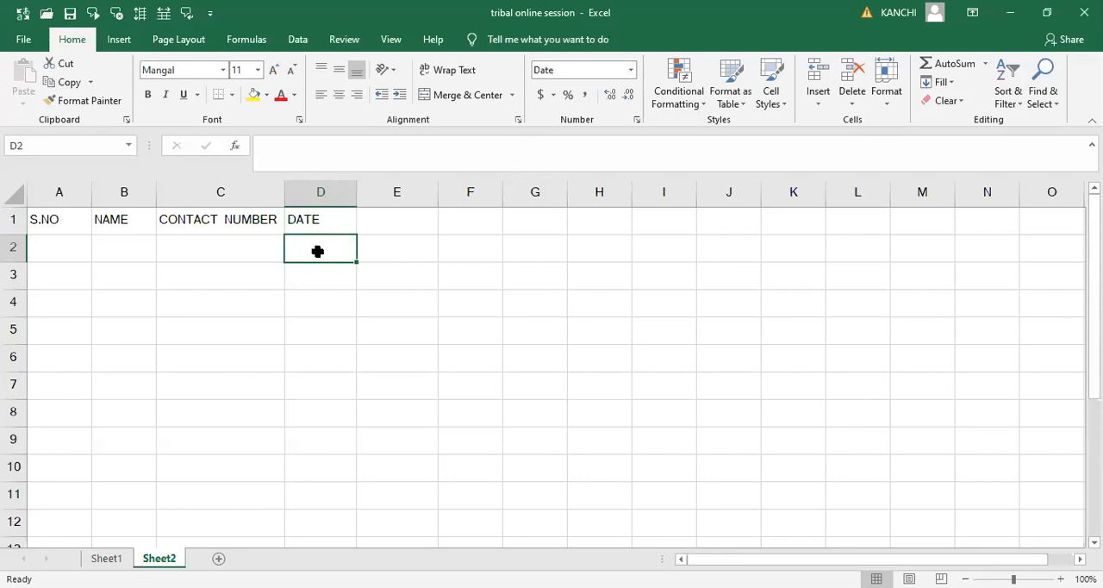
click(249, 248)
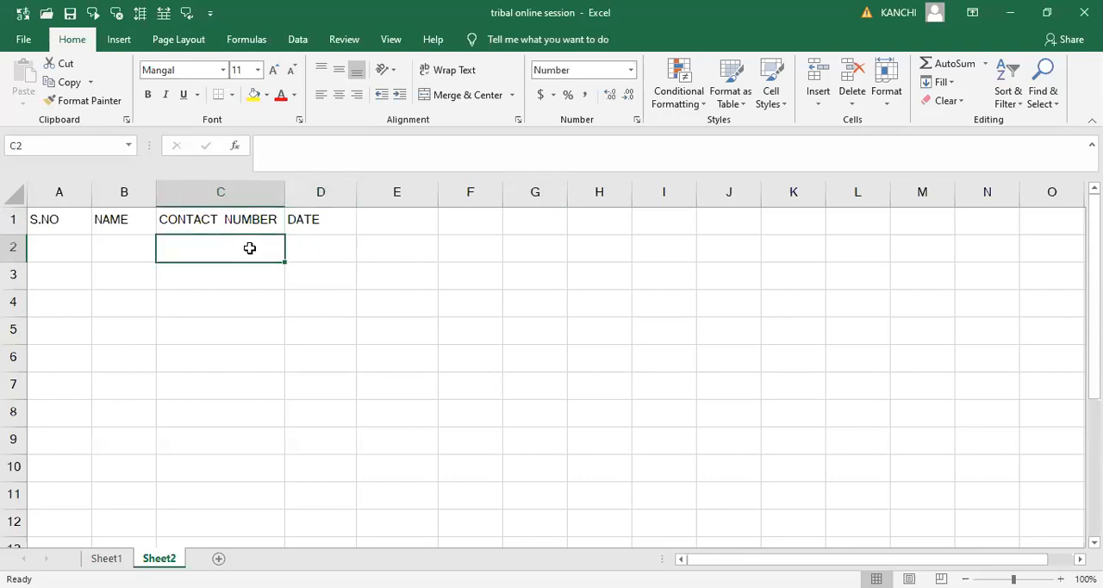
click(320, 250)
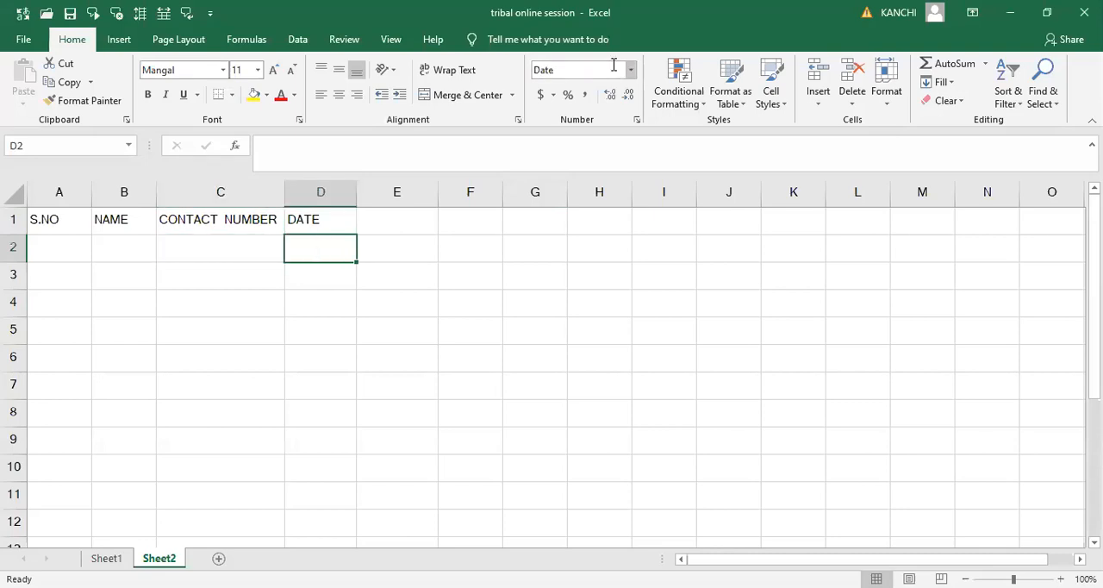
- Enter the date 8-9-1990 in cell E2
click(389, 249)
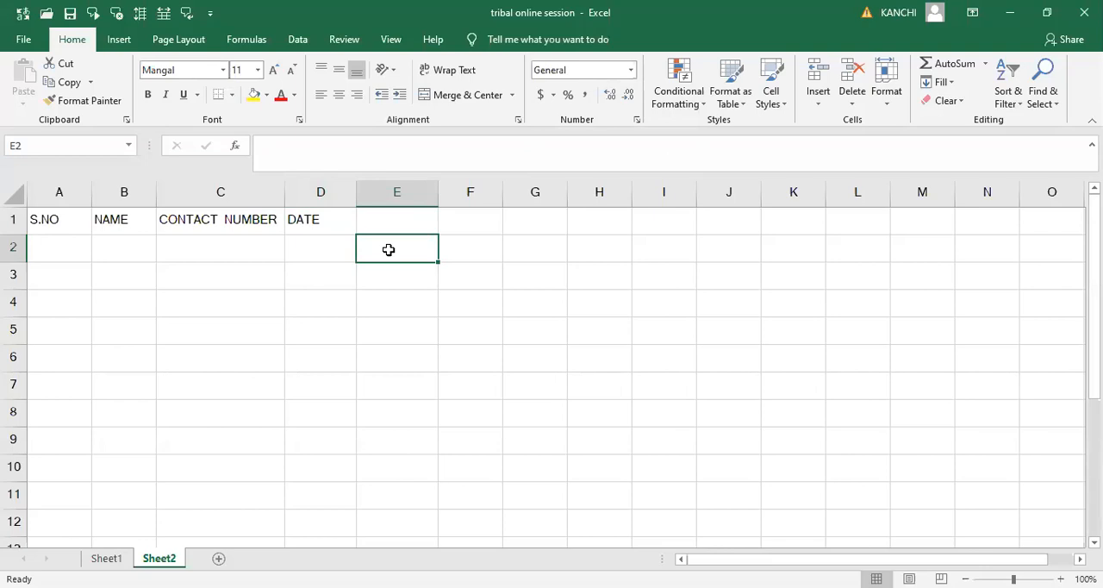
text(8-9-)
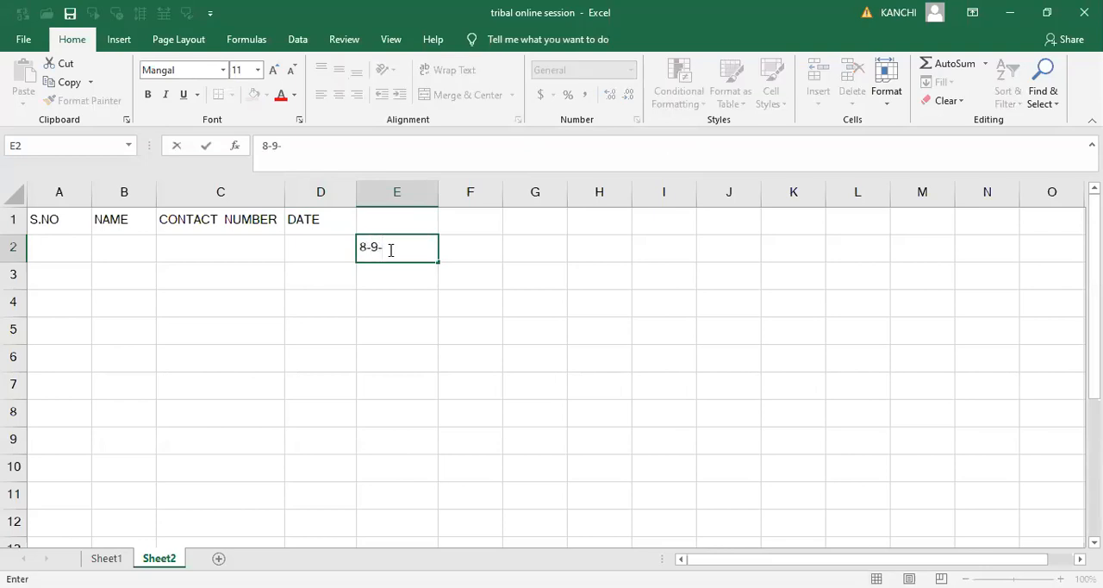
text(1990)
key(ctrl+Return)
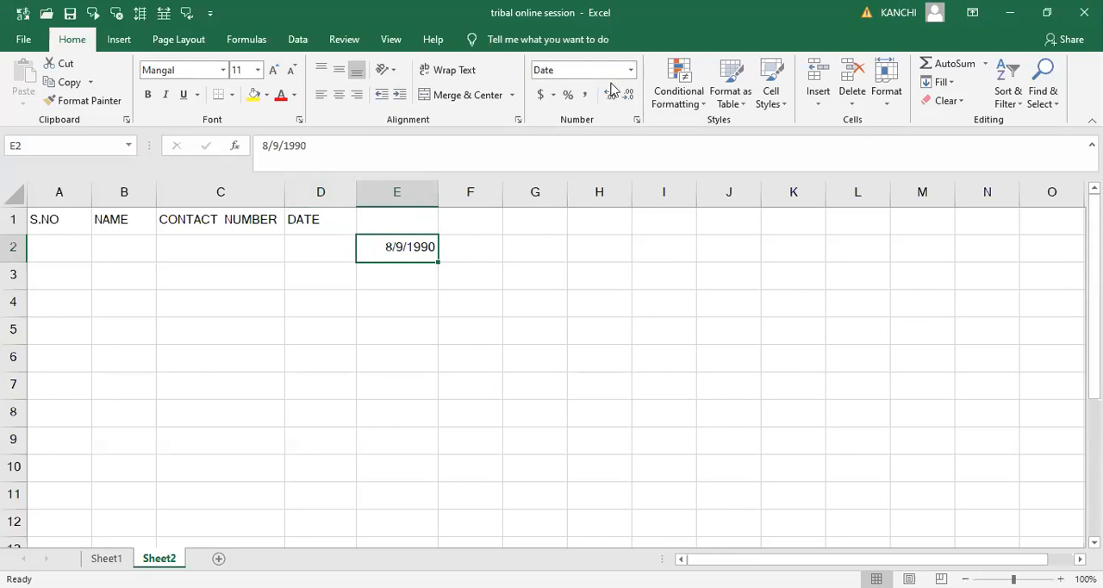
- Apply the Long Date format to cell D2 under DATE and enter 9-10-2020 there
click(319, 254)
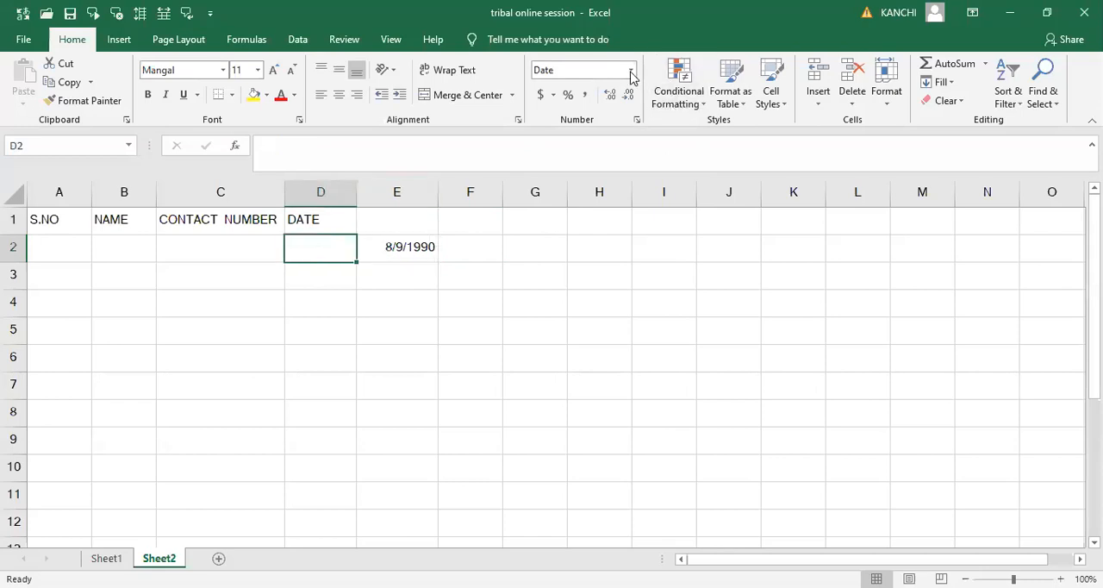
click(630, 74)
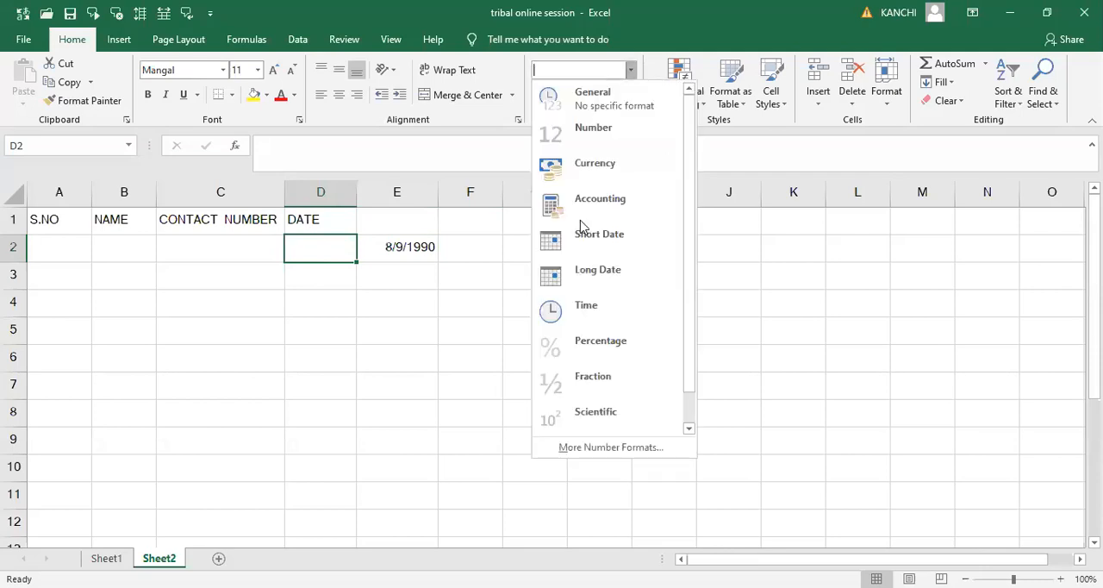
click(598, 271)
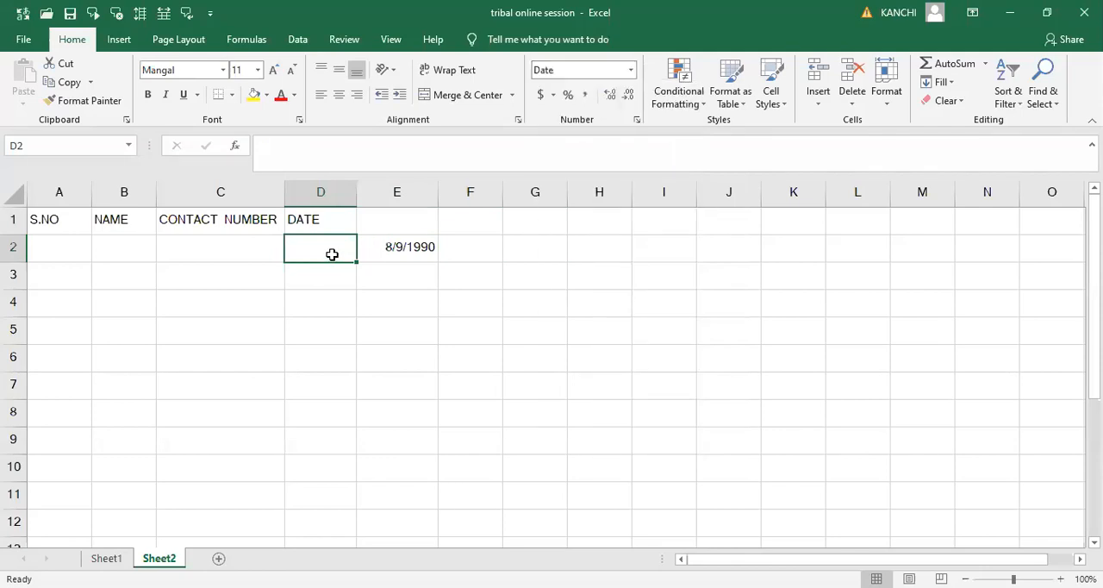
text(9-10-2)
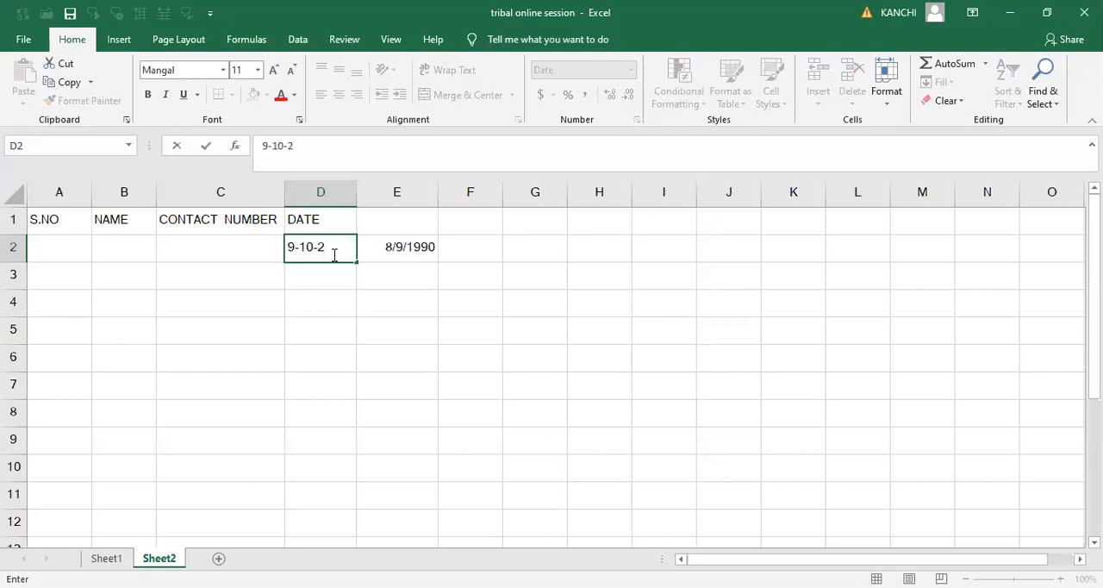
text(020)
key(Tab)
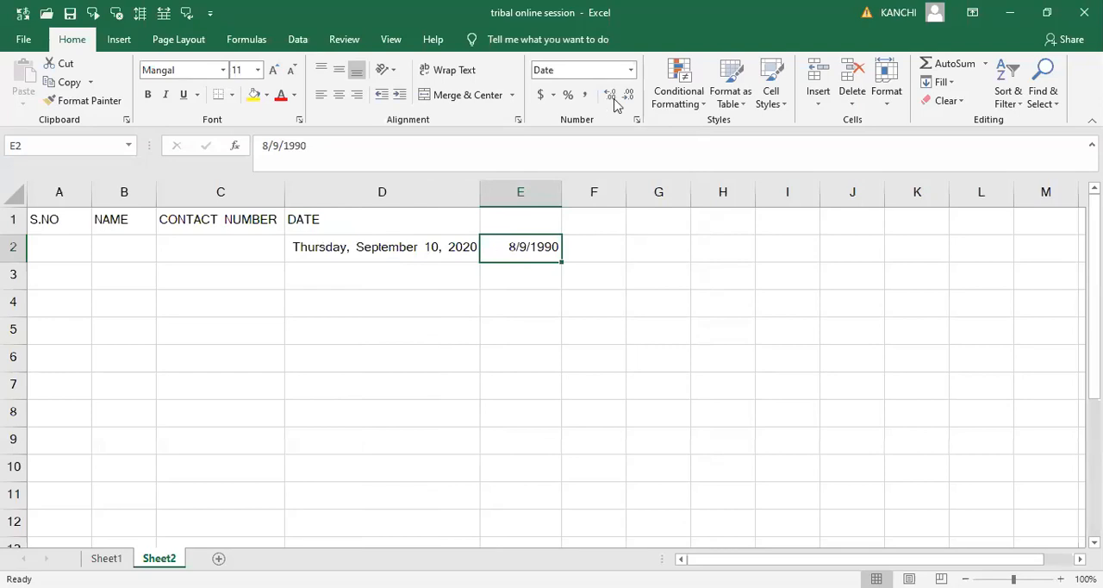
- Enter a sample contact number in cell C2 under CONTACT NUMBER
click(221, 256)
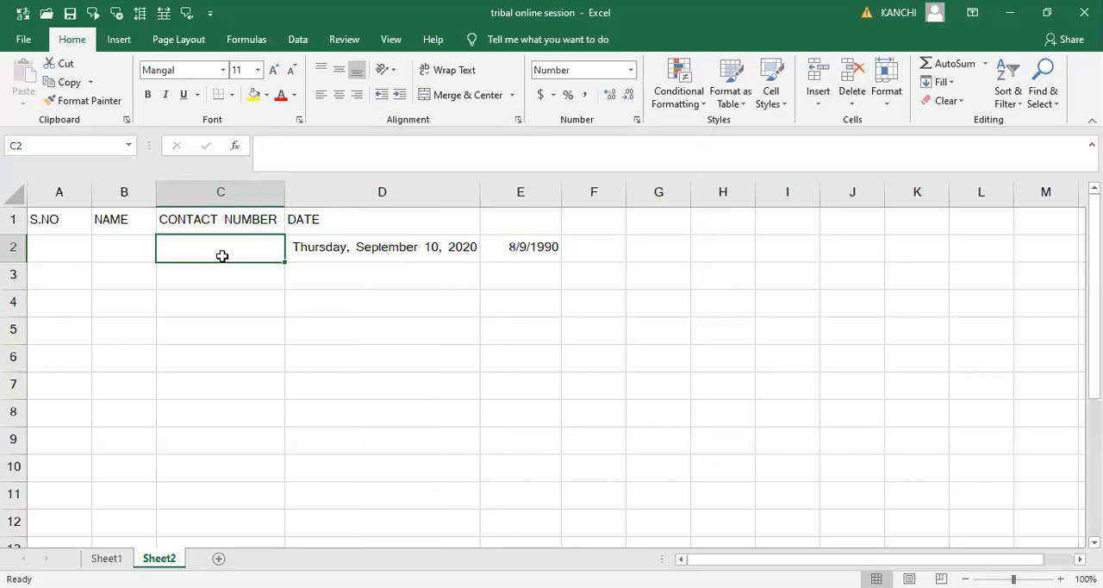
text(56)
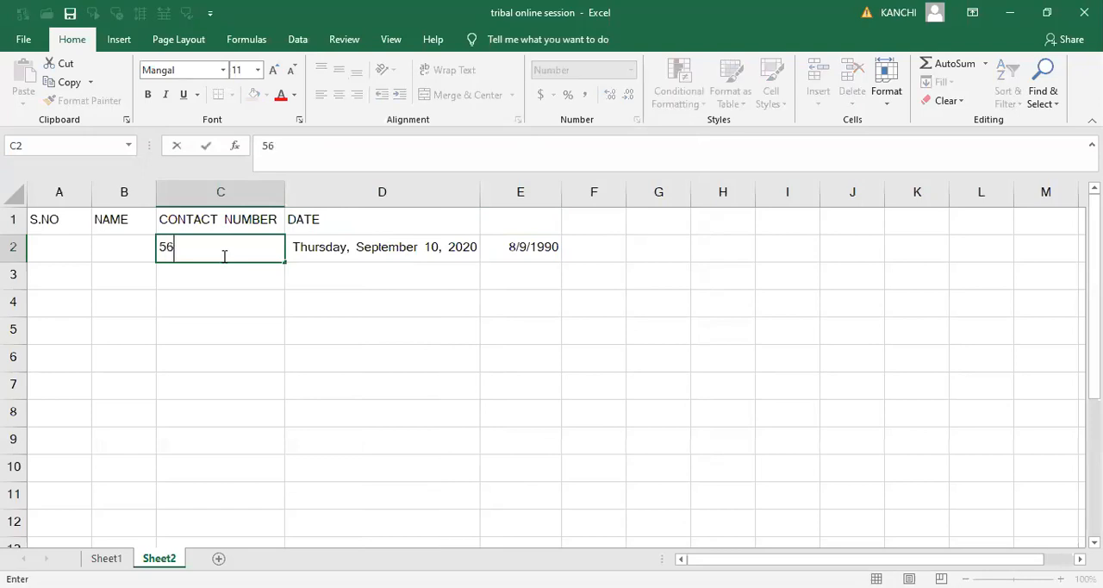
text(7856785678)
key(Tab)
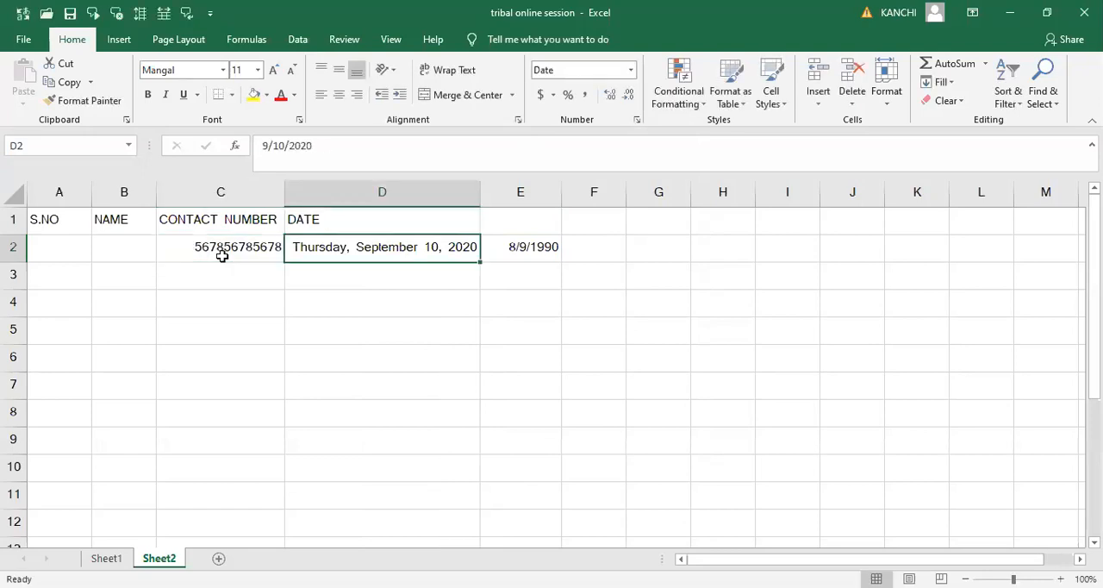
- Switch the contact number in cell C2 to the General number format
click(222, 256)
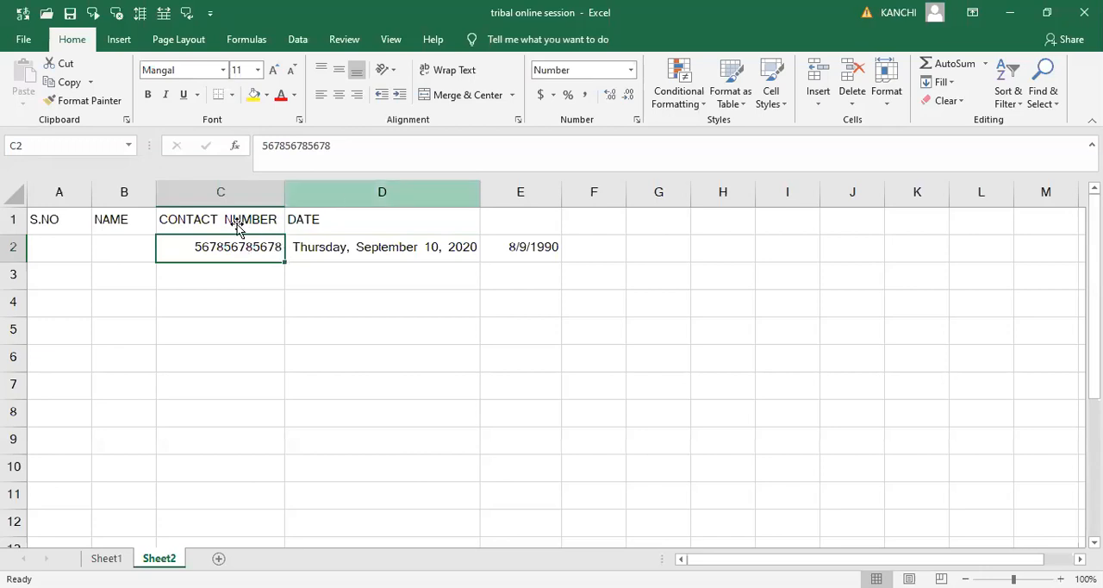
click(630, 70)
click(602, 97)
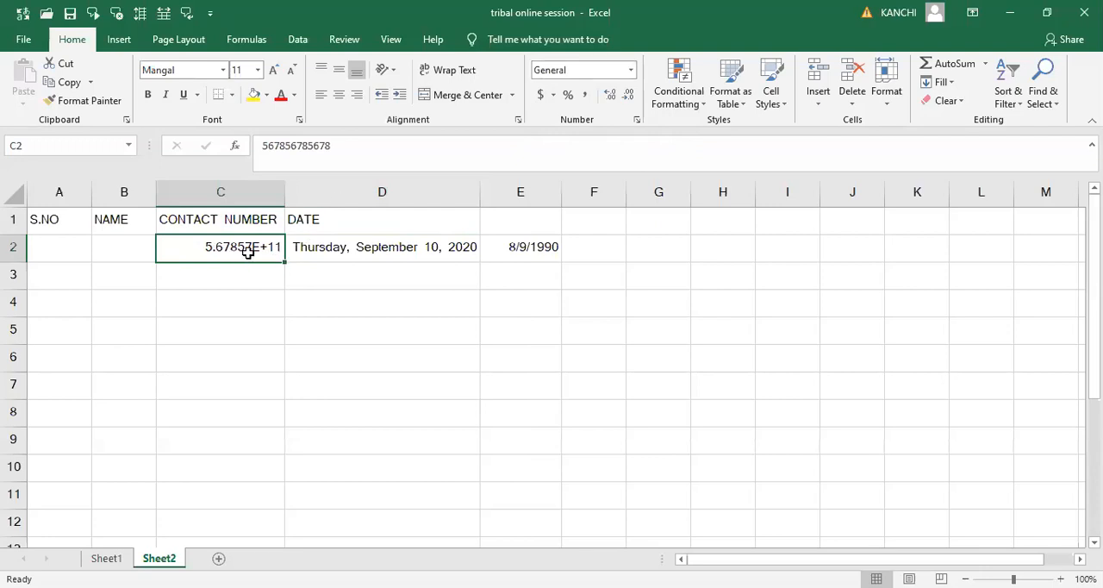
- Format the contact number in cell C2 as Number with zero decimal places
click(632, 72)
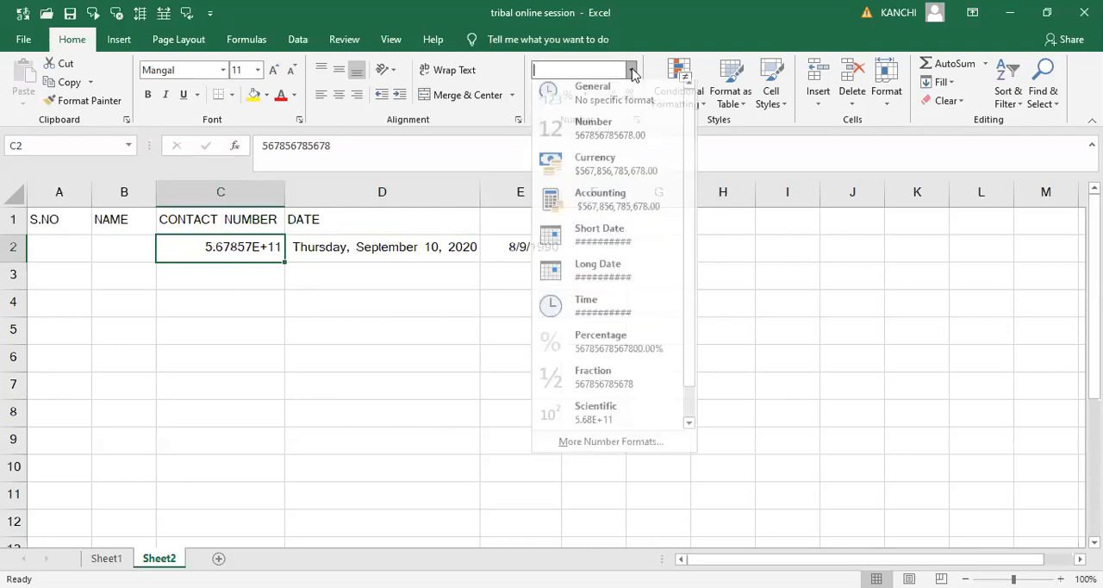
click(592, 137)
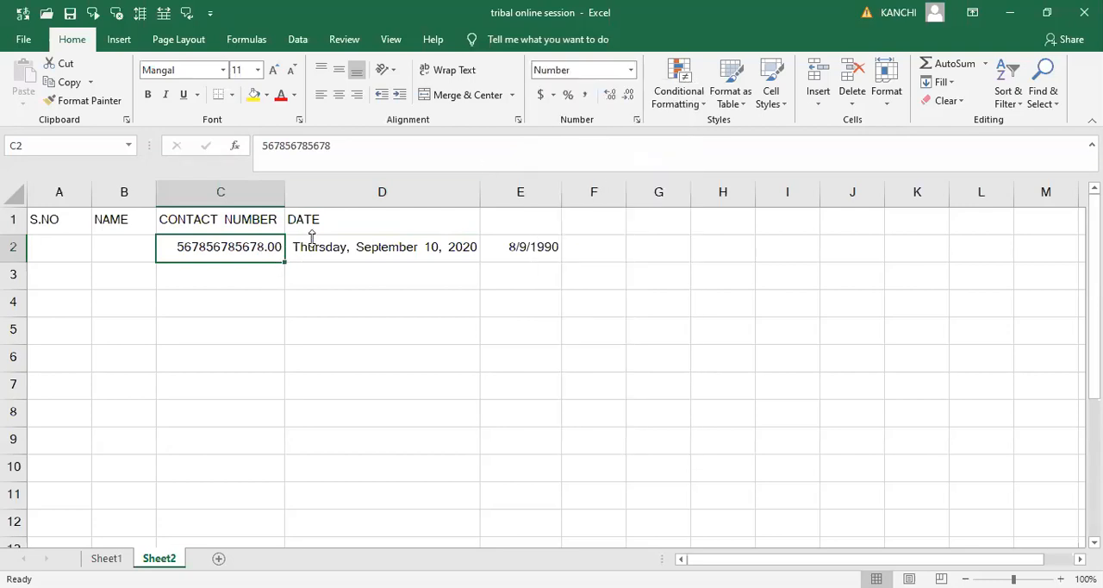
click(632, 99)
click(632, 99)
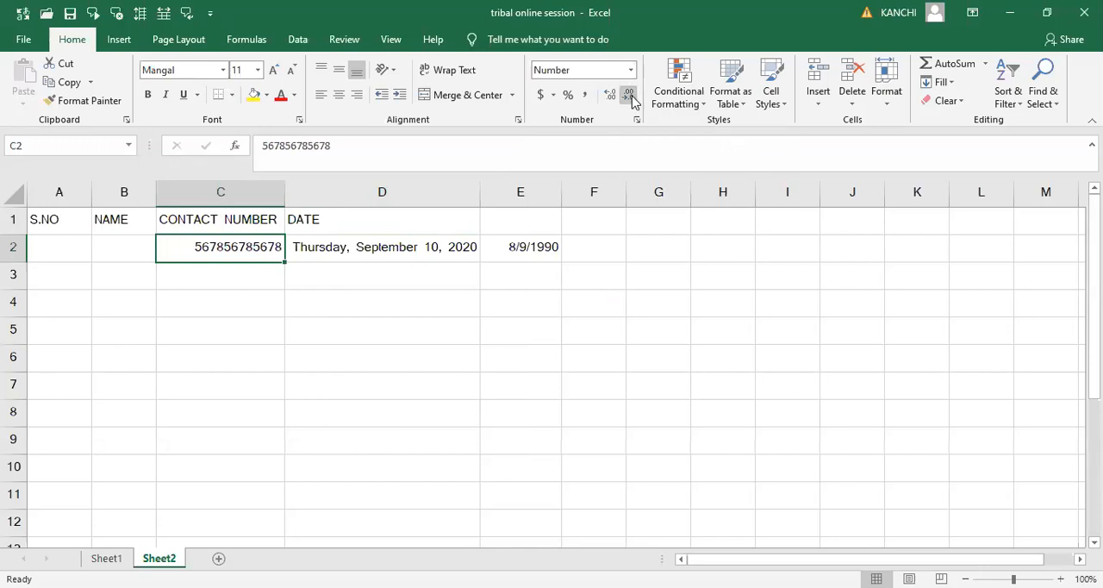
click(569, 411)
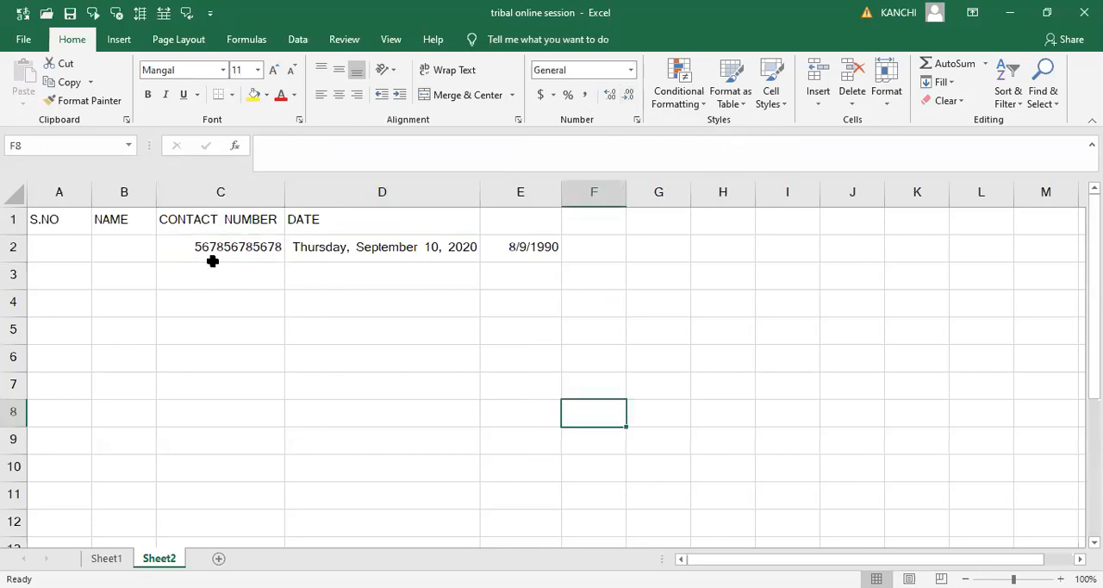
- Review the full set of number formatting options for cell C2 in Format Cells
click(212, 258)
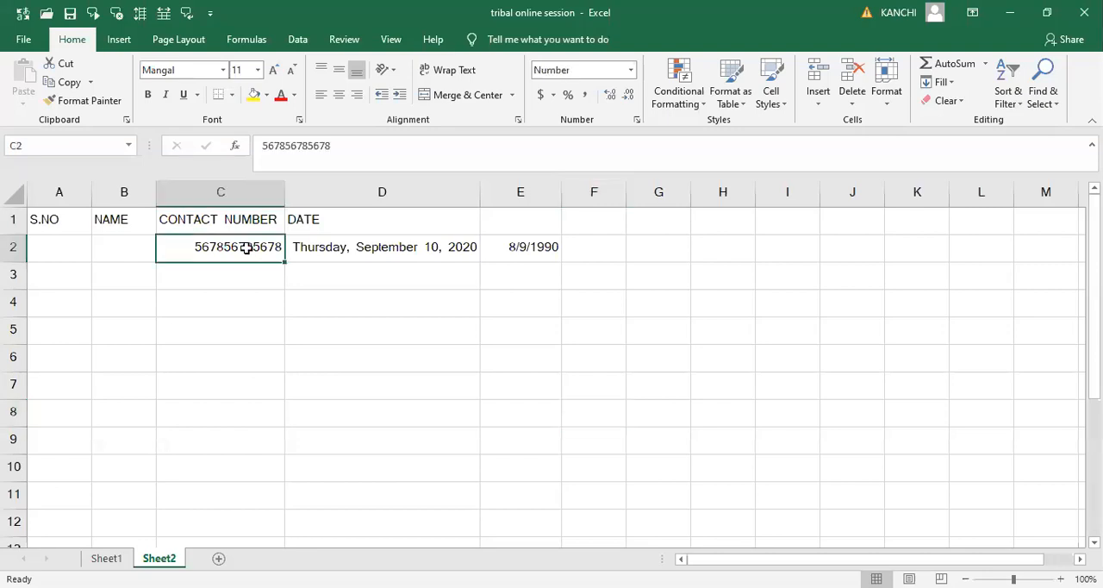
click(638, 125)
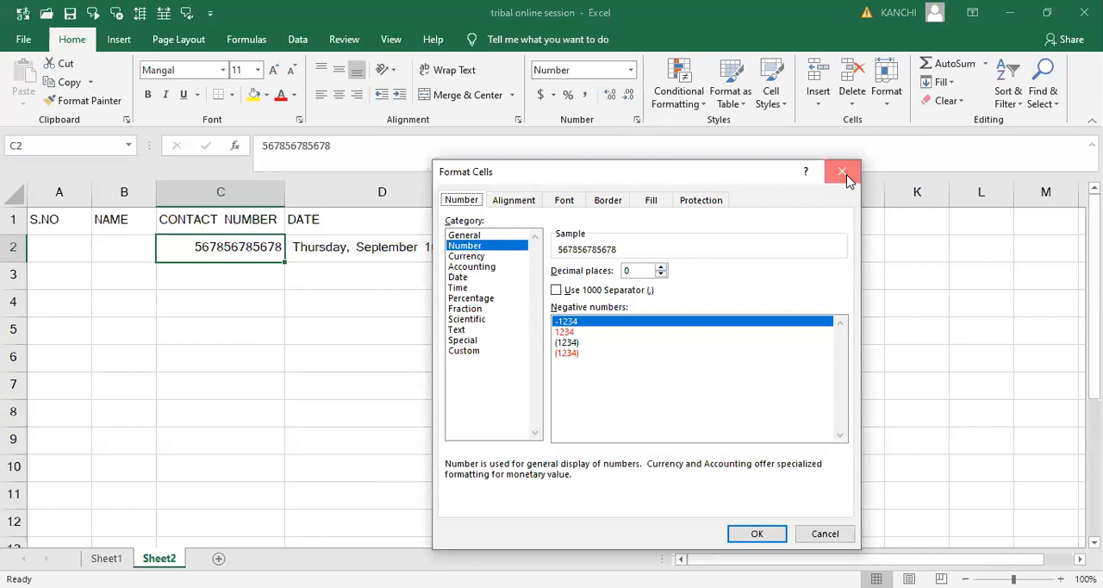
key(Escape)
- Enter another sample contact number in cell C3
click(253, 278)
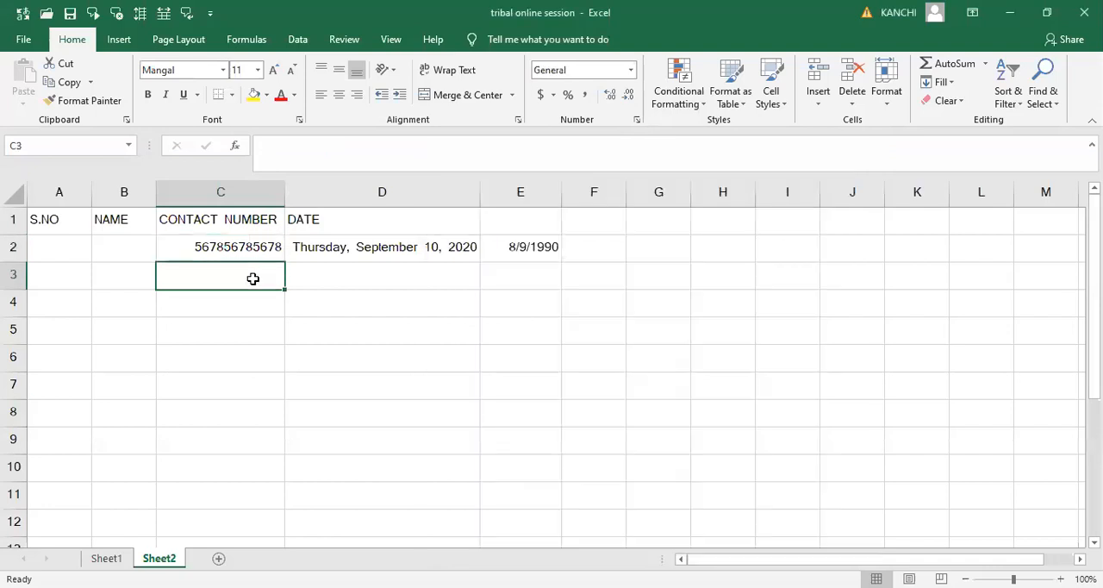
text(5435)
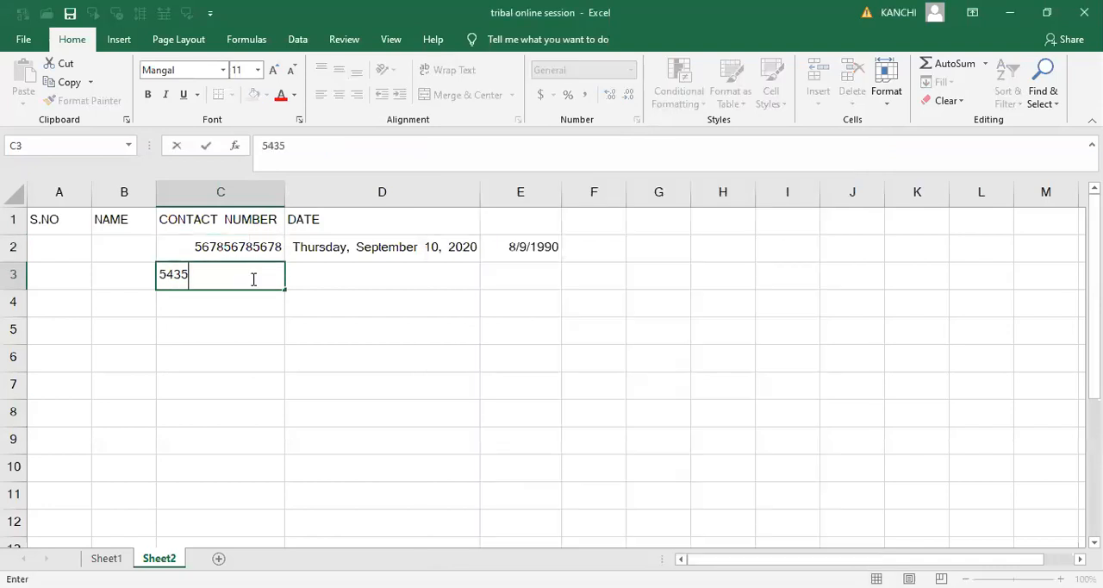
text(54355435)
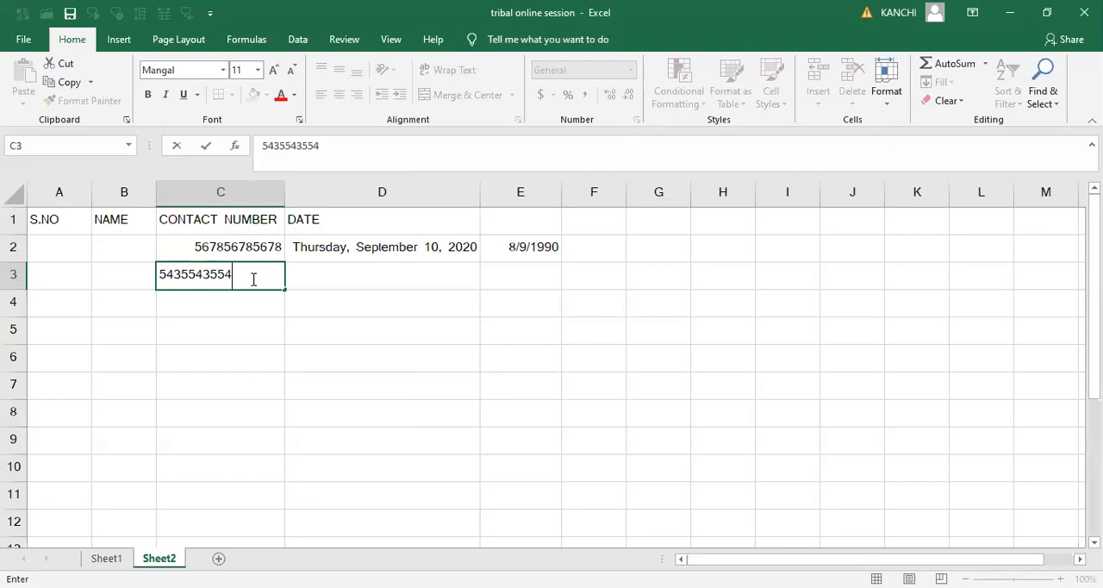
key(Tab)
click(252, 278)
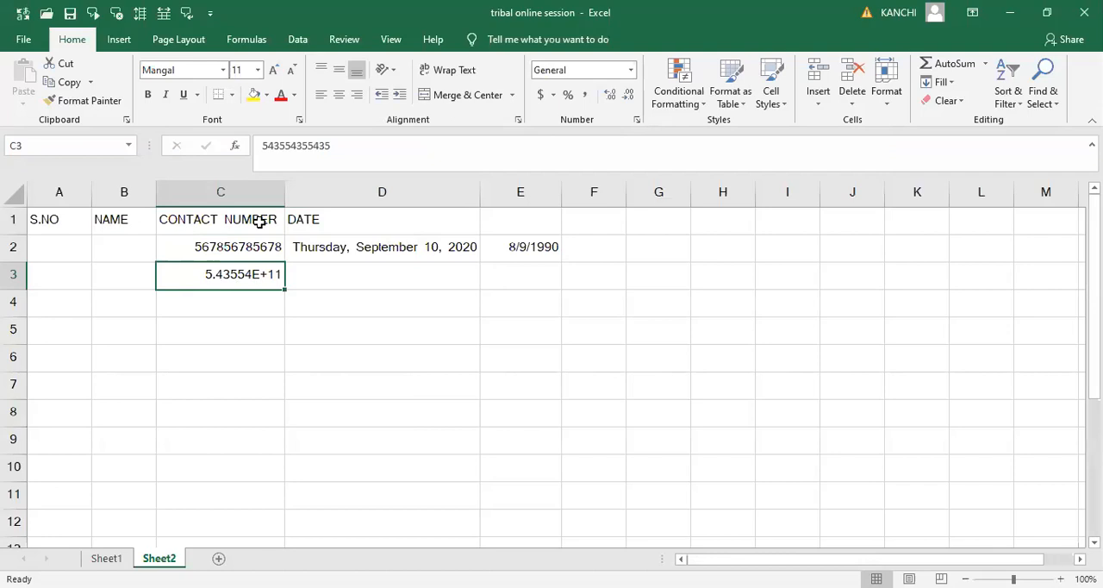
click(248, 195)
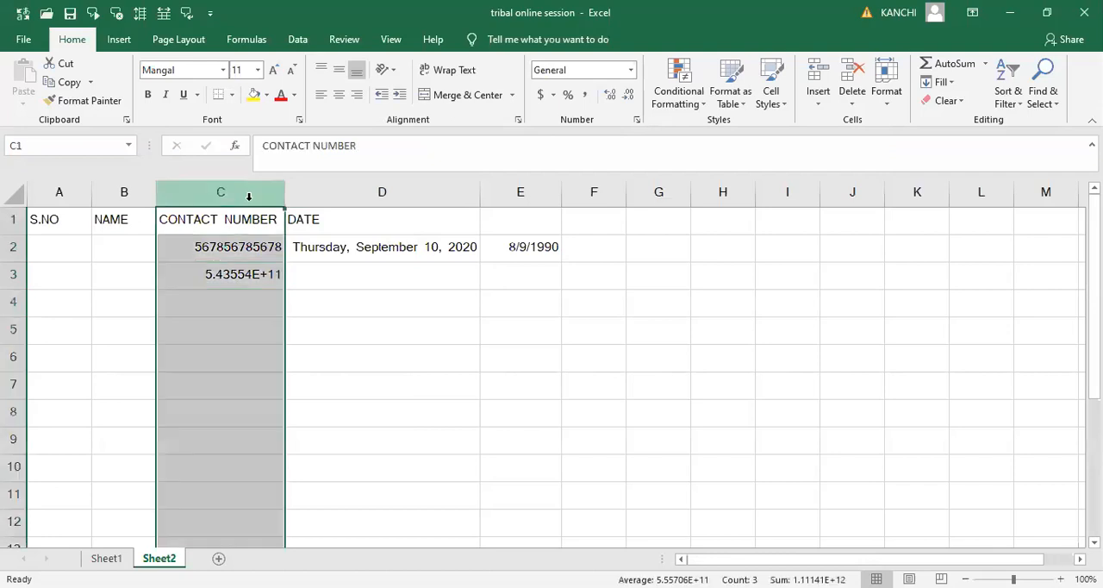
click(320, 292)
click(256, 245)
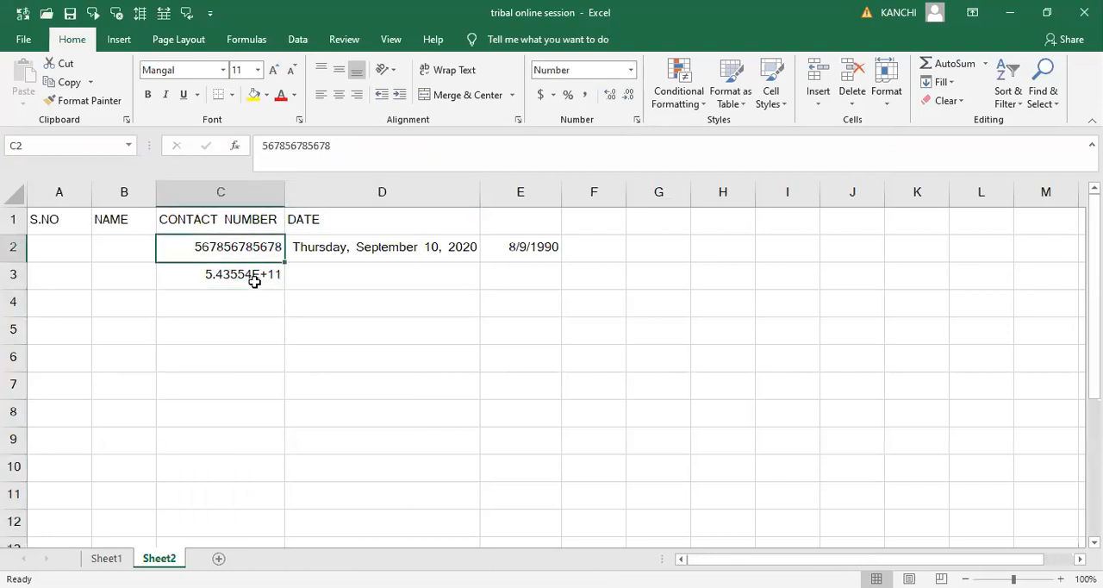
- Format the contact number in cell C3 as Number with zero decimal places
click(255, 282)
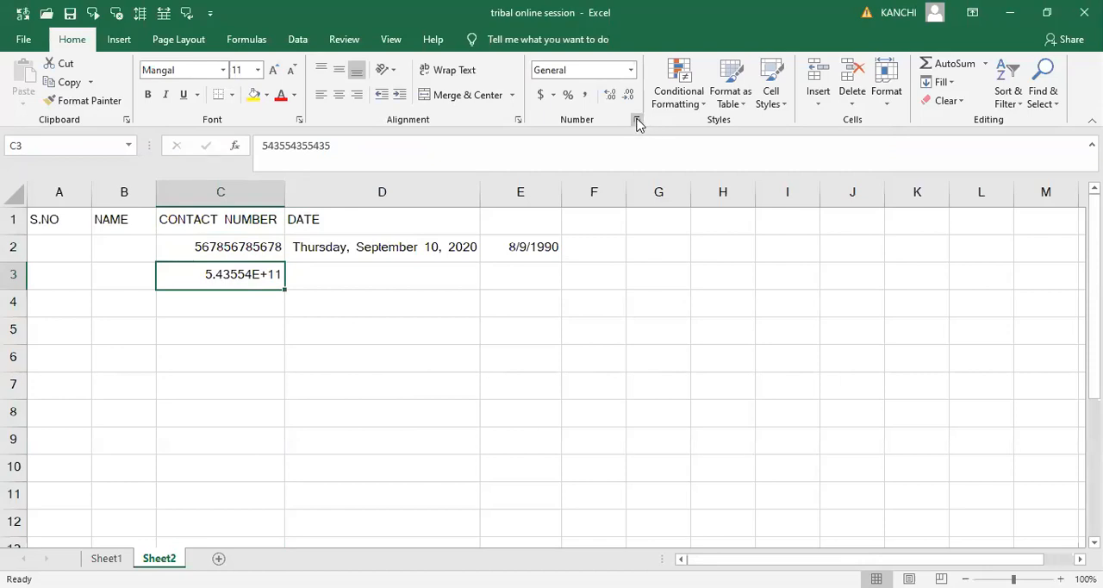
click(630, 72)
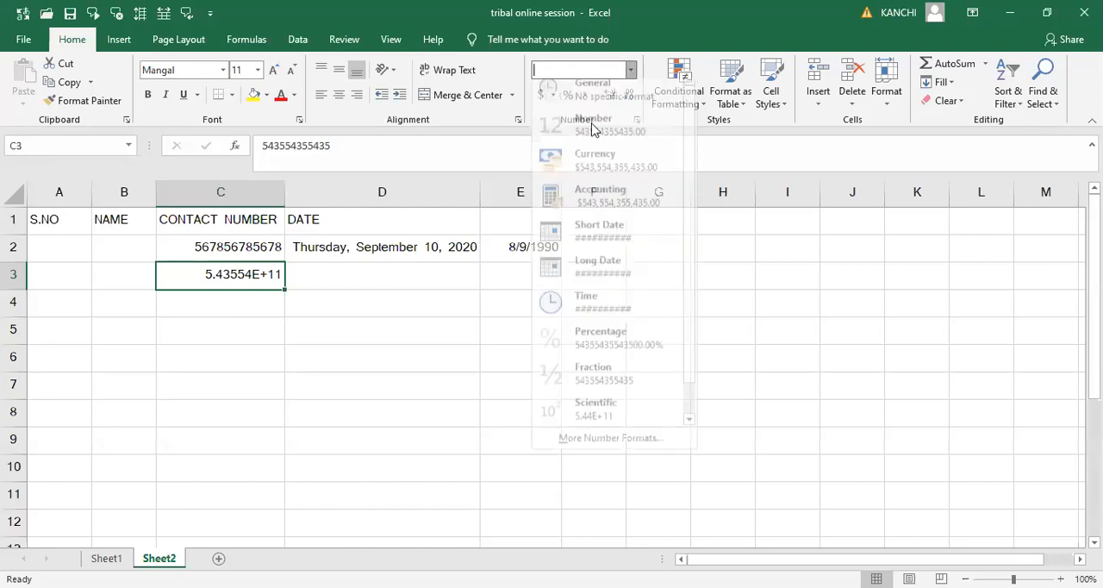
click(721, 255)
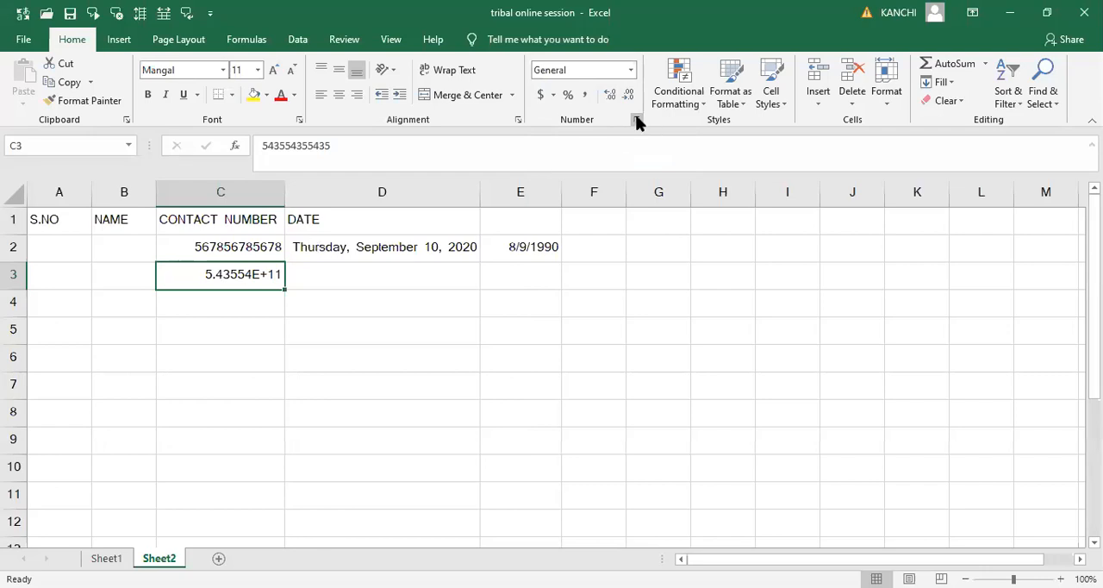
click(636, 120)
click(483, 256)
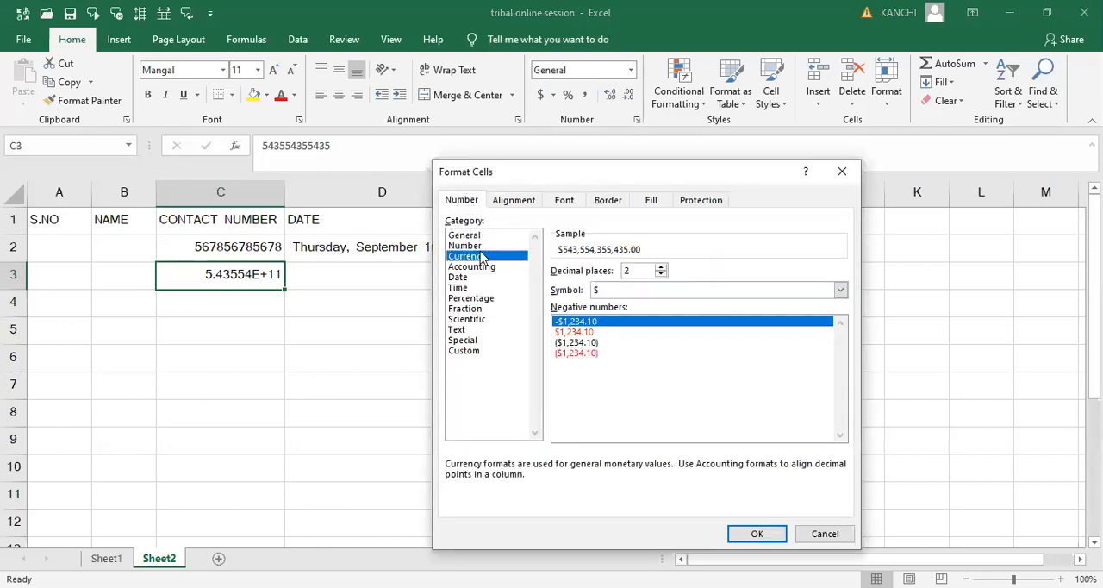
click(480, 248)
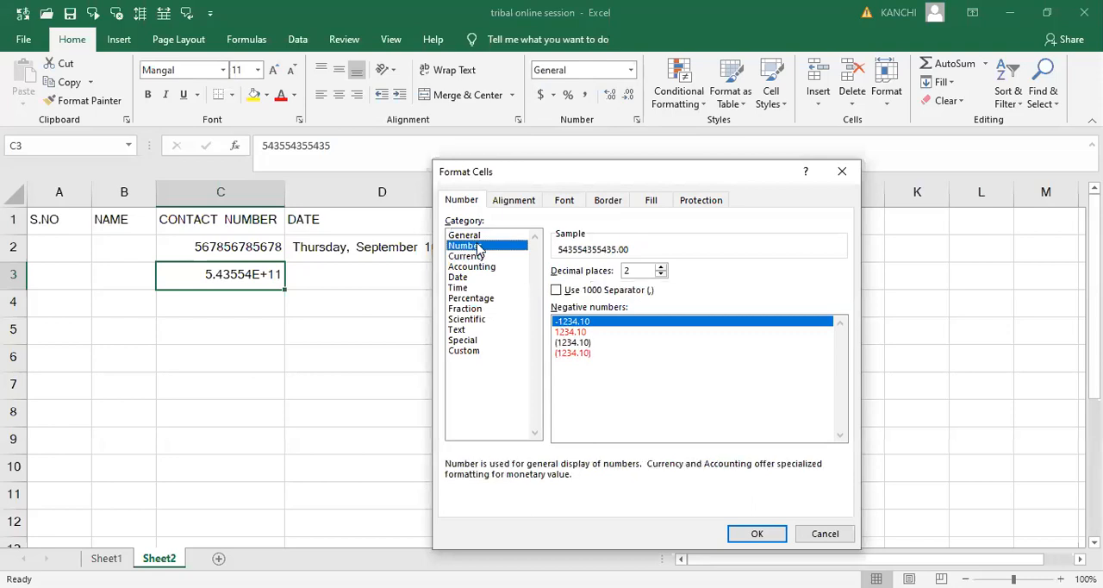
click(661, 268)
click(661, 269)
click(661, 274)
click(661, 274)
click(661, 274)
click(661, 274)
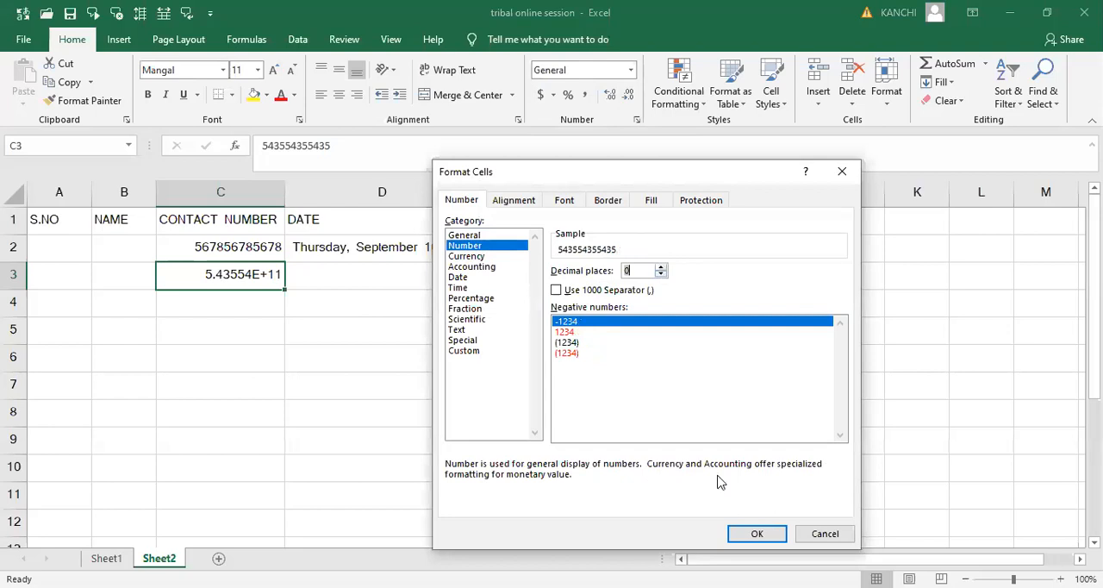
click(742, 528)
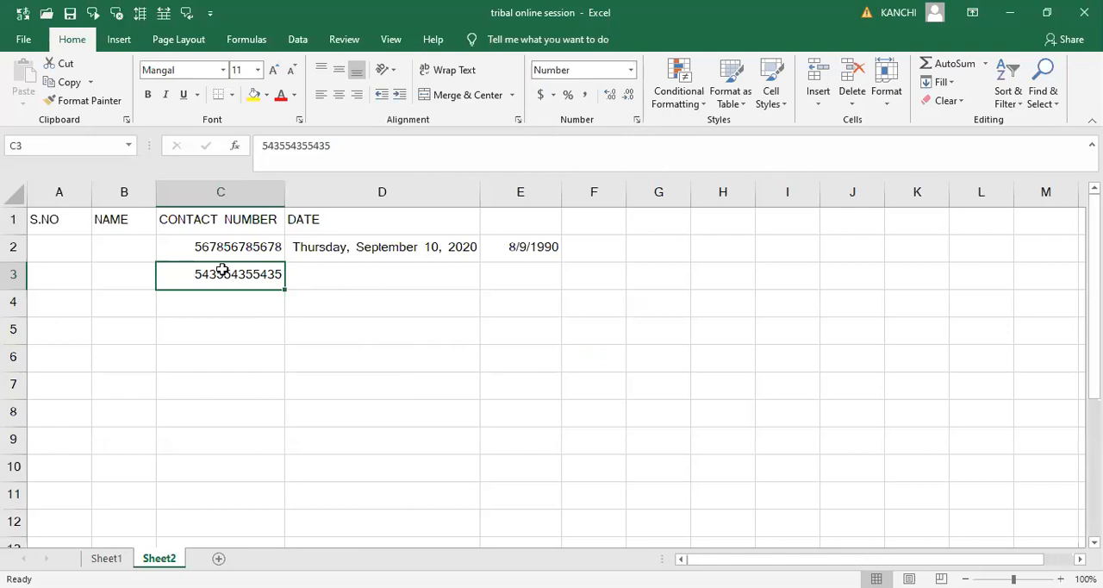
- Format the entire CONTACT NUMBER column C as Number and reduce it to zero decimal places
click(254, 186)
click(630, 70)
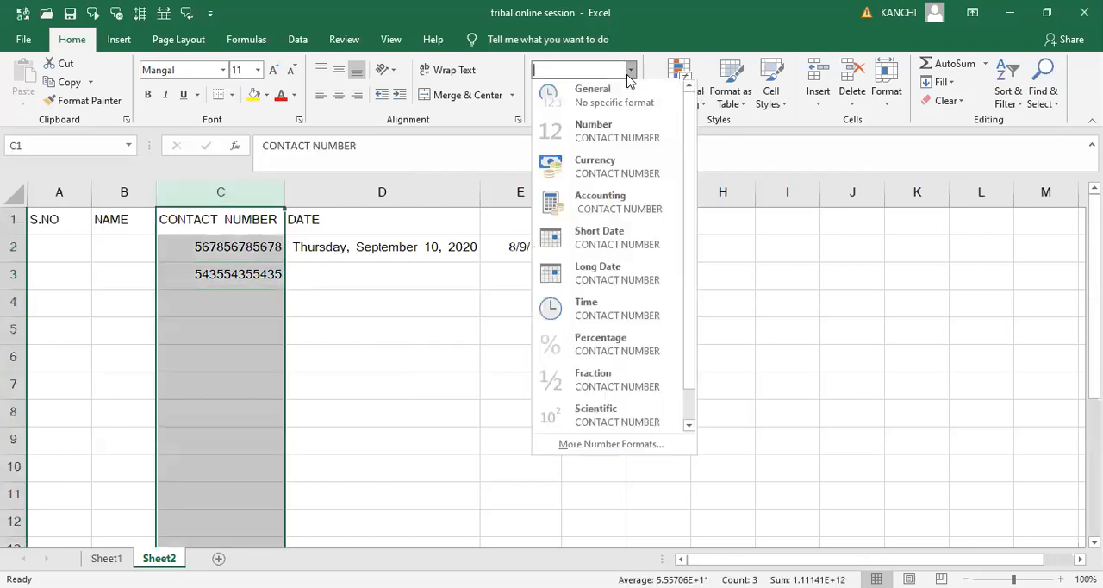
click(595, 137)
click(396, 353)
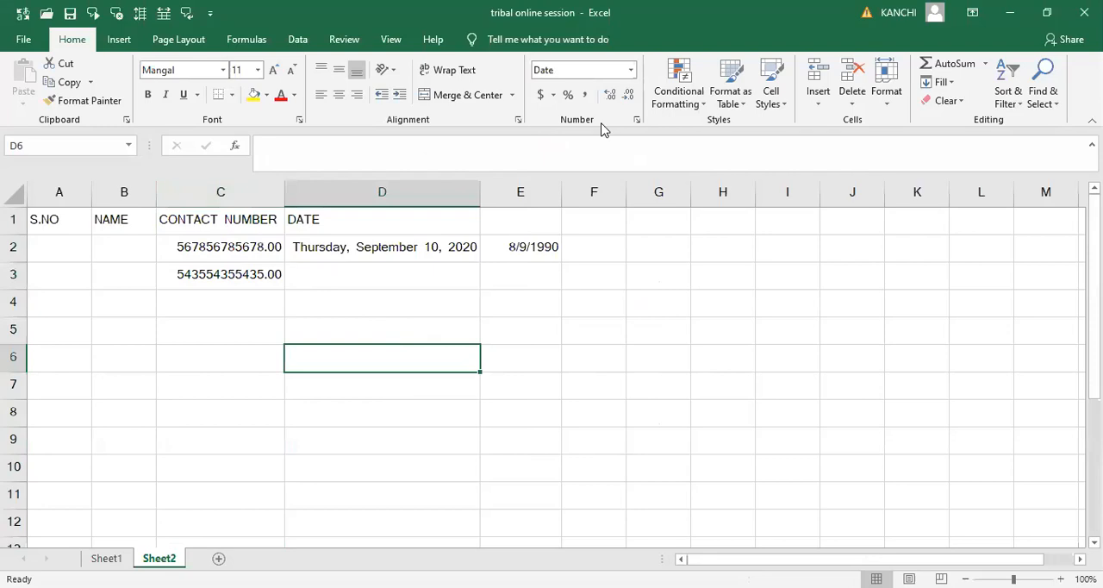
click(217, 191)
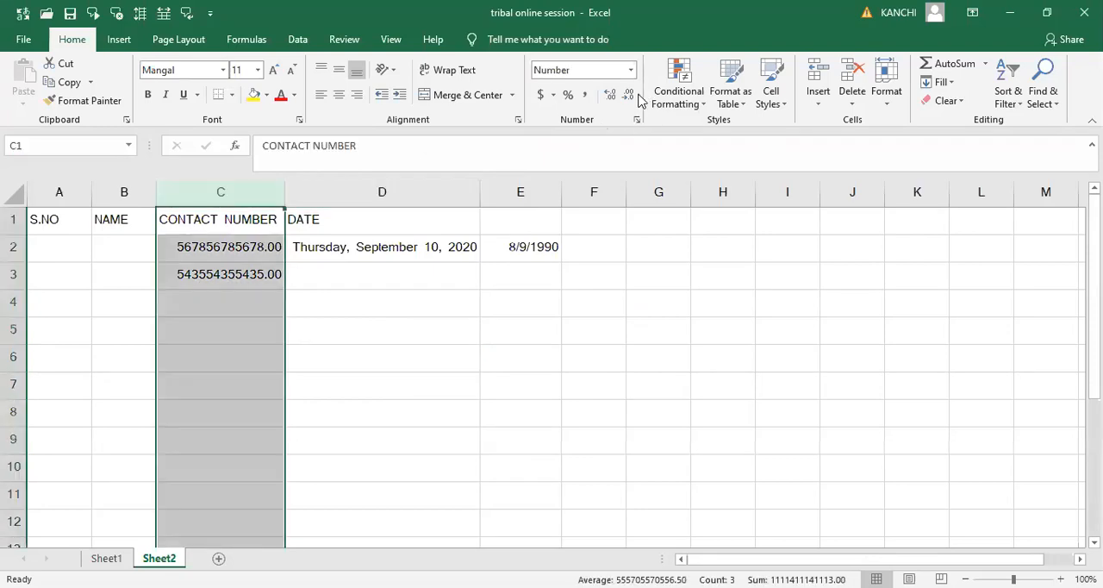
click(629, 94)
click(628, 94)
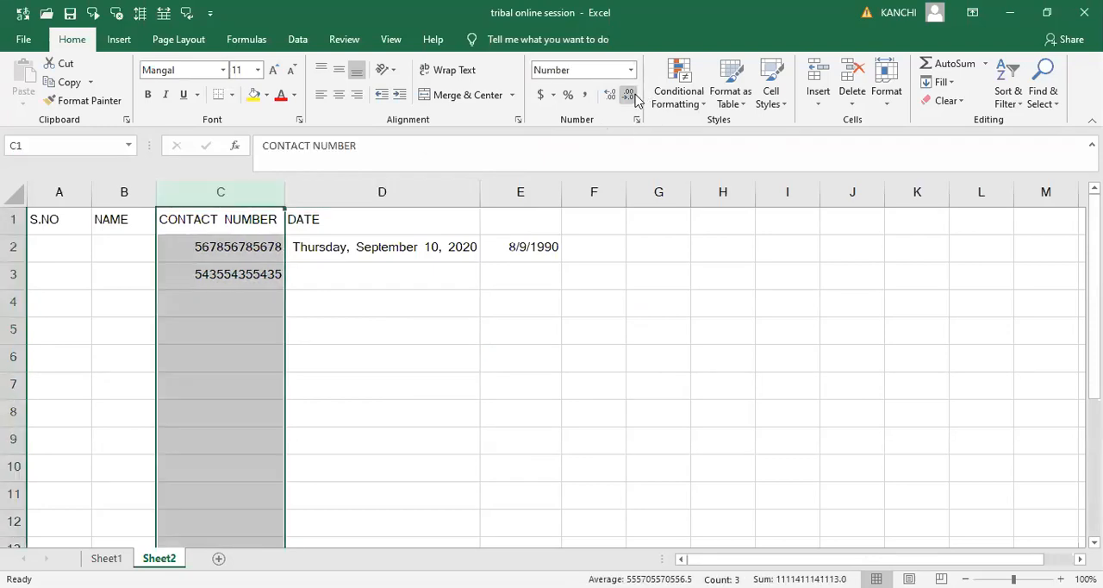
click(548, 314)
- Enter a third sample contact number in cell C4, then select the whole contact number column
click(253, 302)
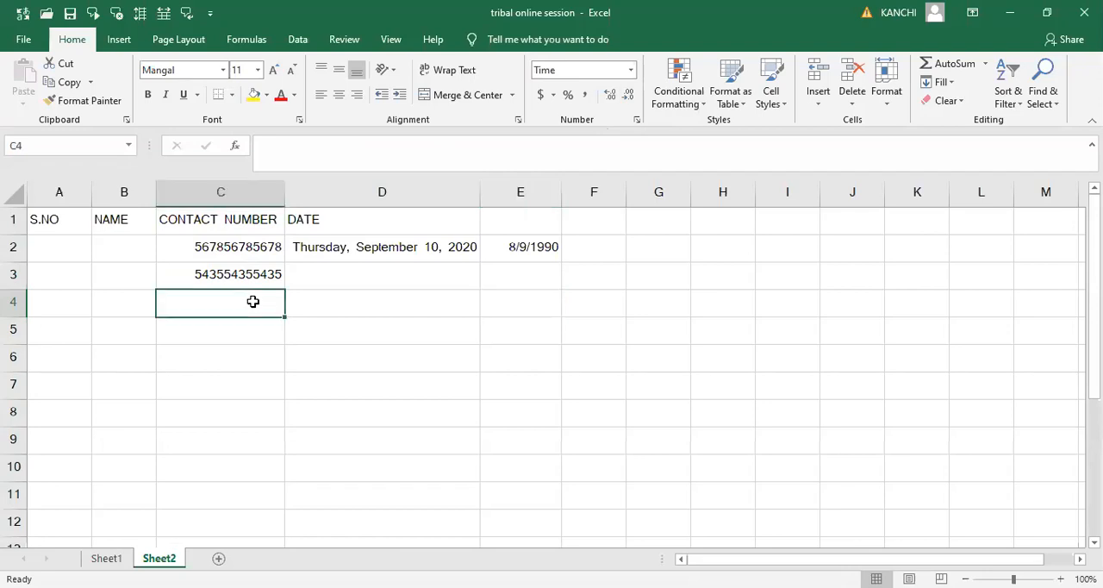
text(987698769876)
key(Tab)
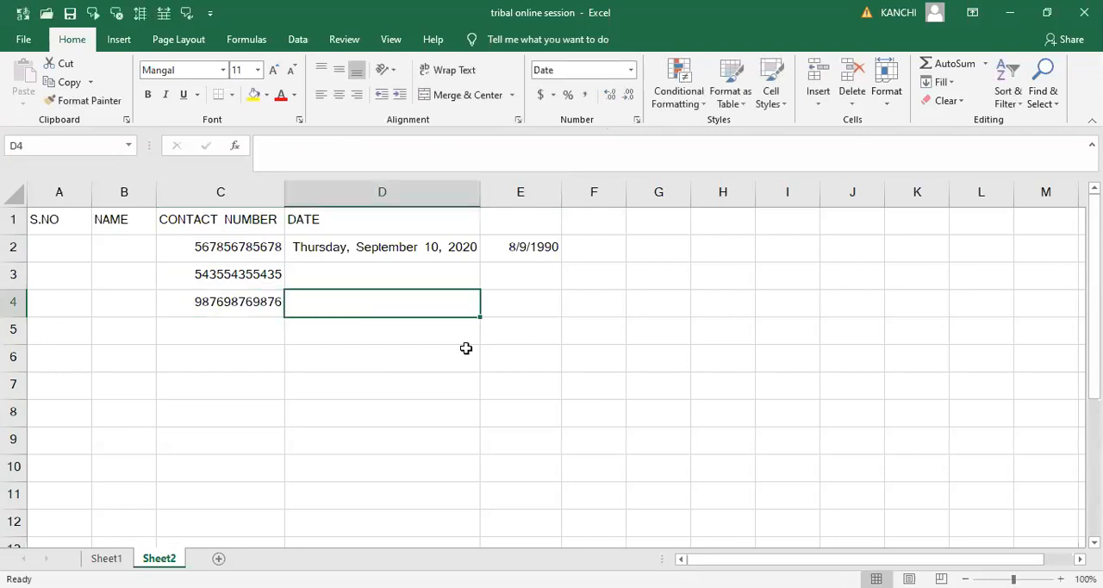
click(250, 193)
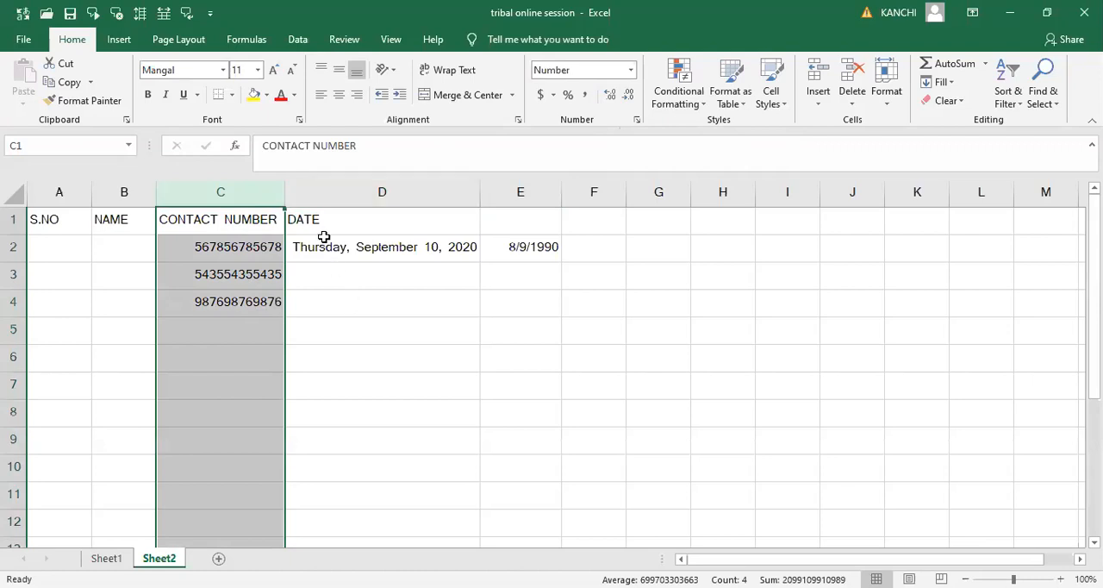
- Enter the column heading PERCENTAGE in cell E1
click(515, 224)
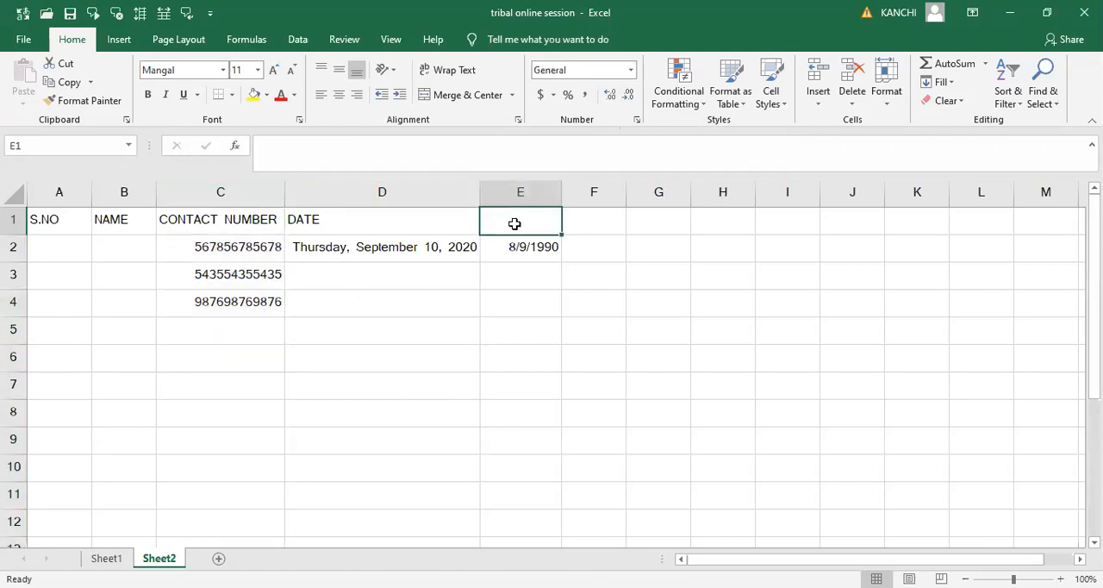
text(PER)
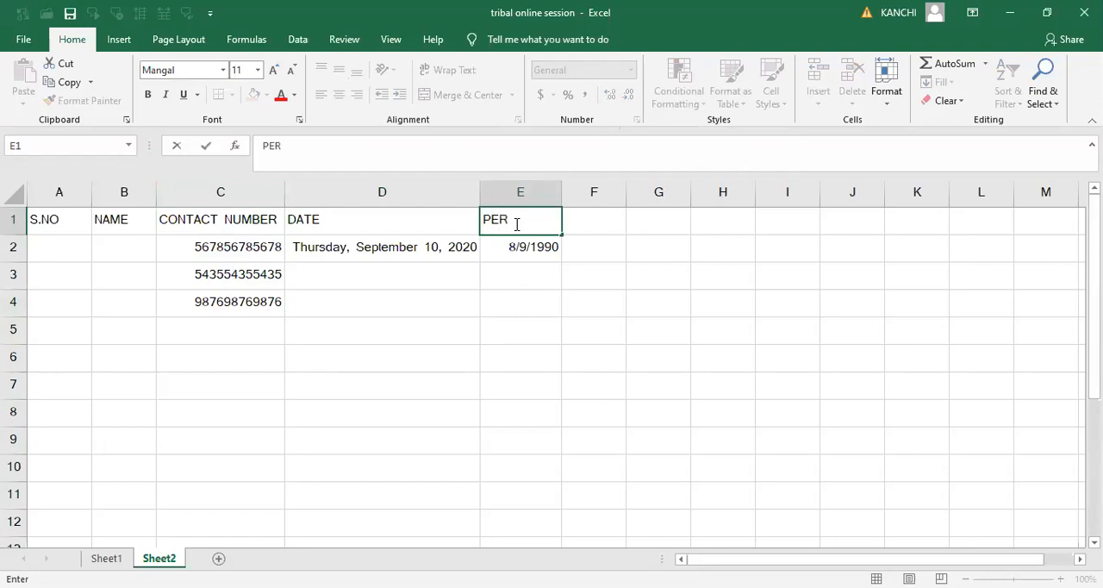
text(CENTAGE)
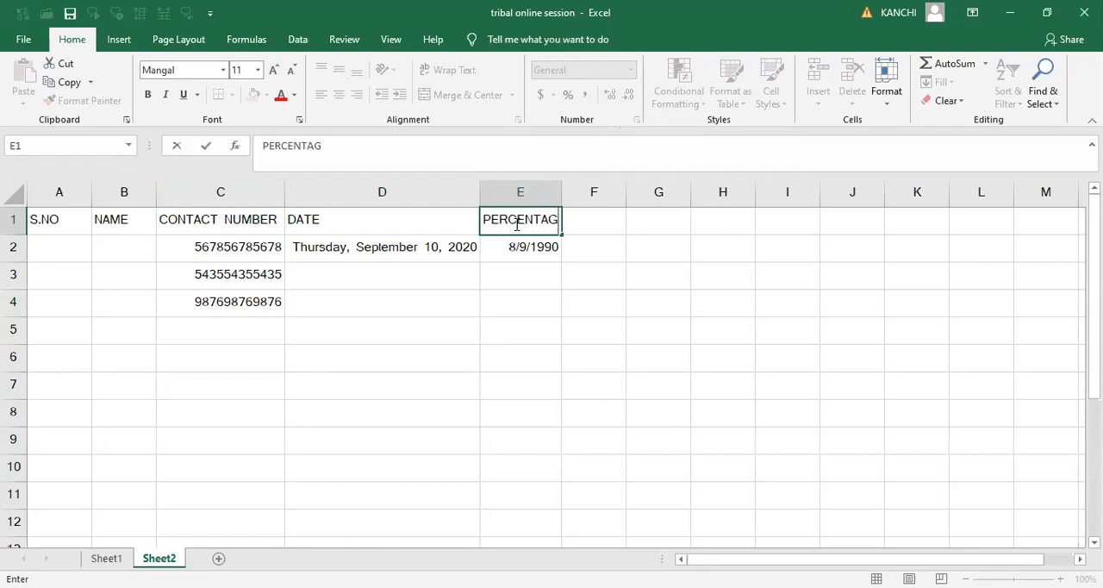
key(Tab)
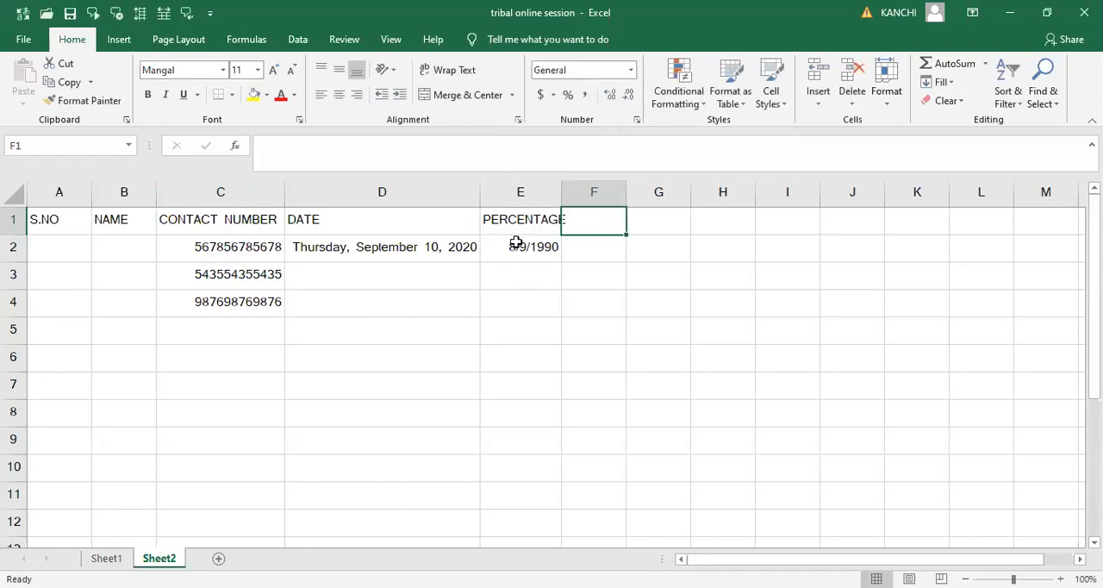
- Clear the date from cell E2 under the PERCENTAGE heading and enter 6 instead
click(516, 243)
key(Delete)
key(Tab)
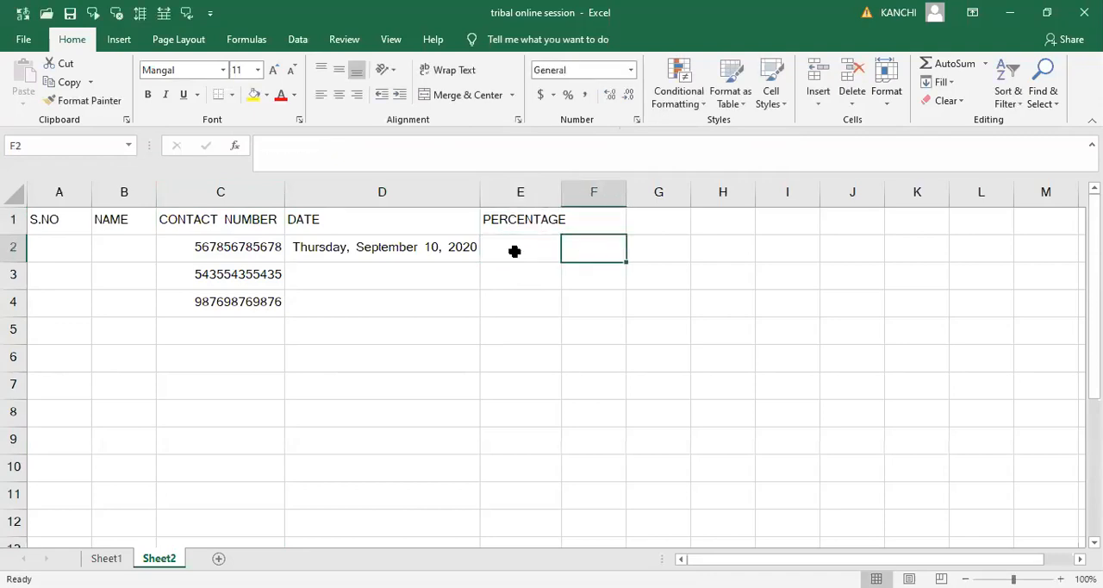
click(516, 247)
double_click(516, 247)
text(6/1900)
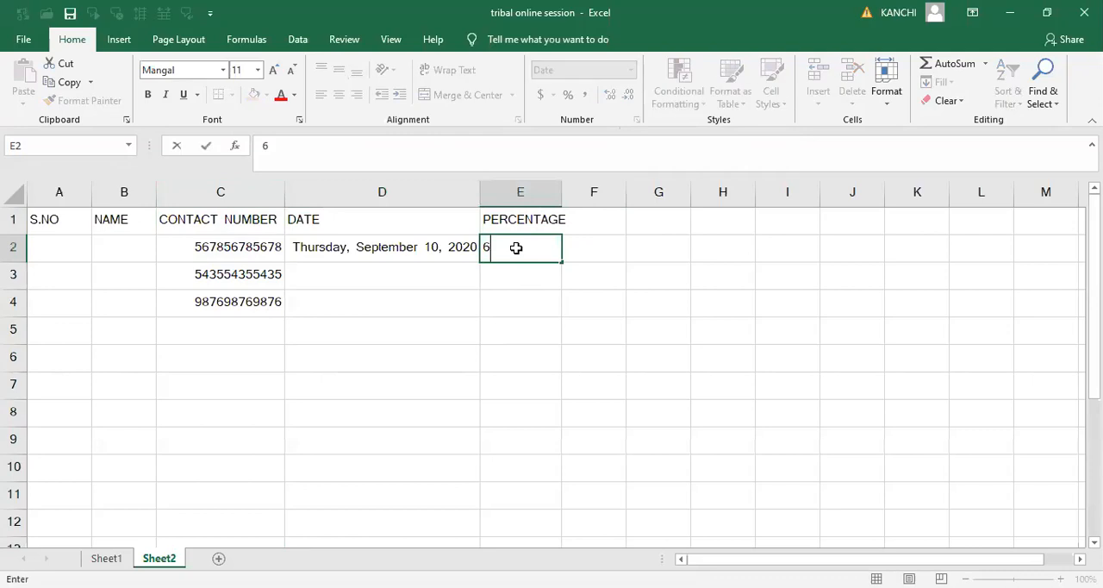
key(Tab)
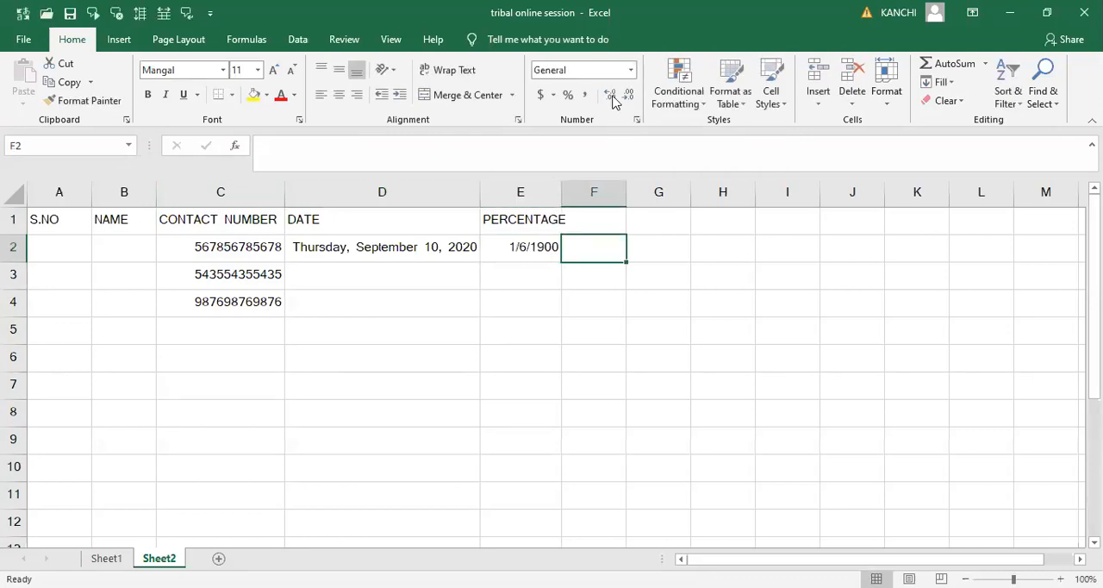
- Change cell E2 to the General number format and widen column E to fit its heading
key(Left)
click(630, 70)
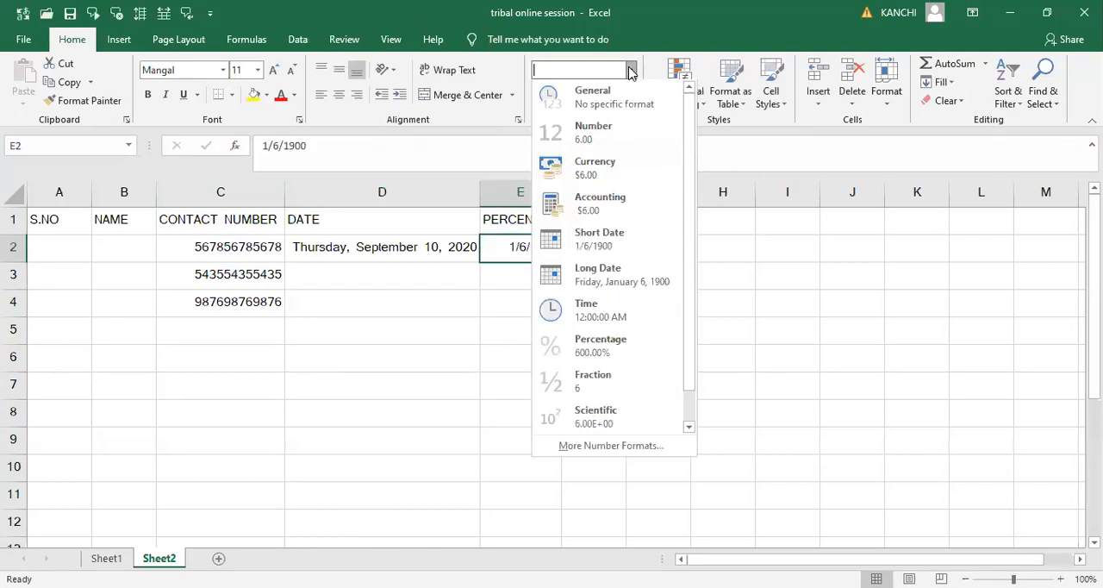
click(593, 96)
click(595, 270)
click(530, 246)
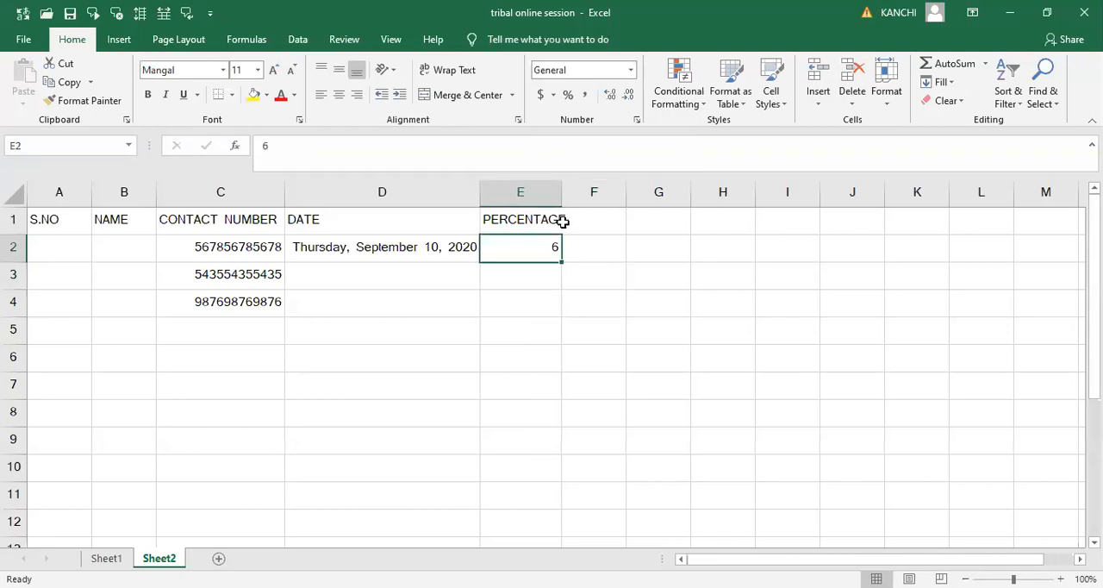
drag(562, 197, 570, 198)
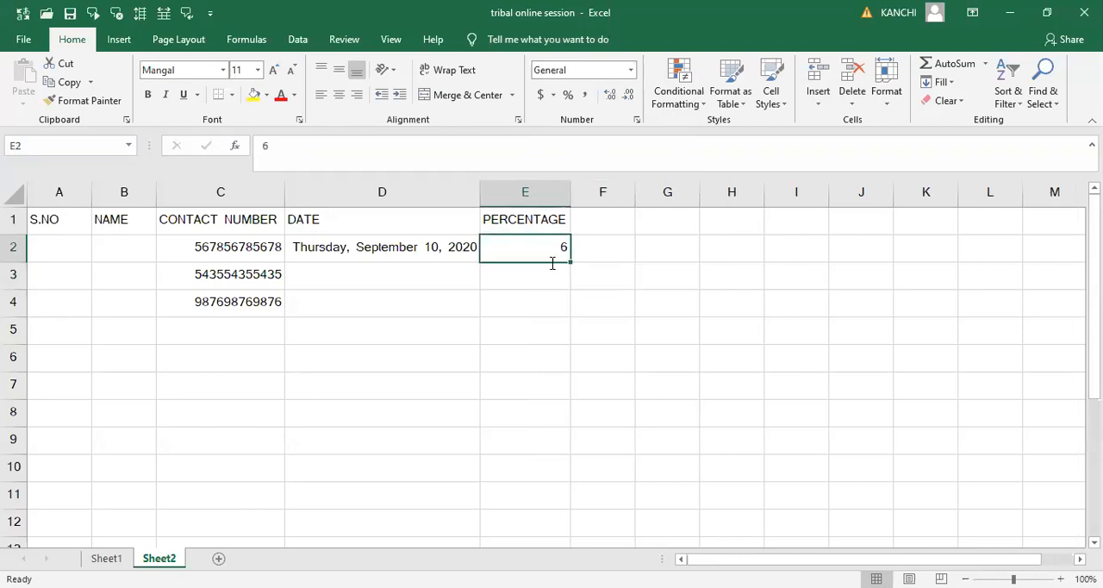
- Format the entire PERCENTAGE column E as Percentage with zero decimal places
click(536, 187)
click(536, 187)
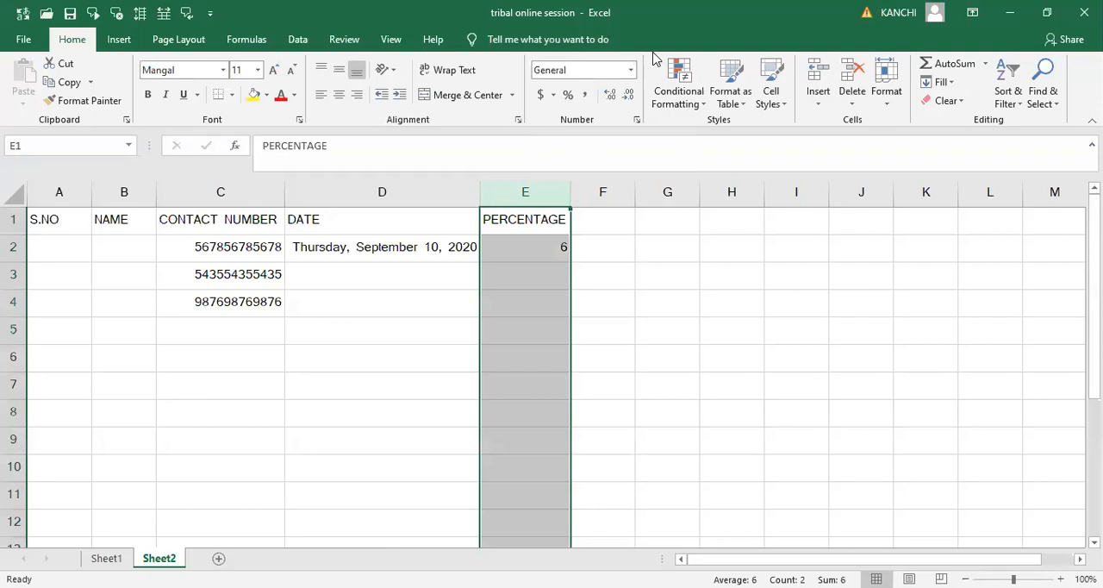
click(631, 69)
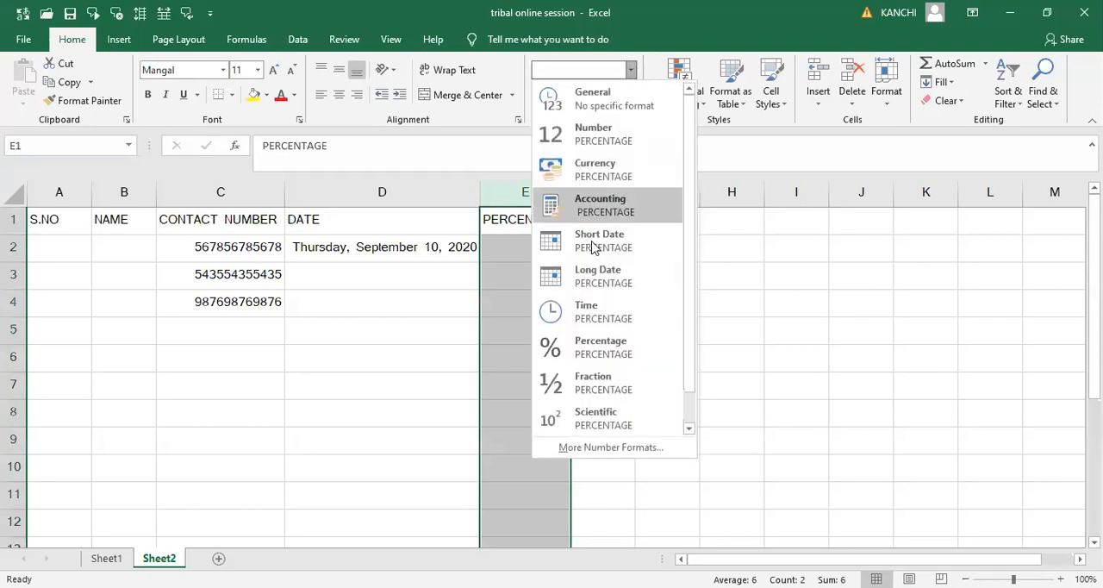
click(591, 339)
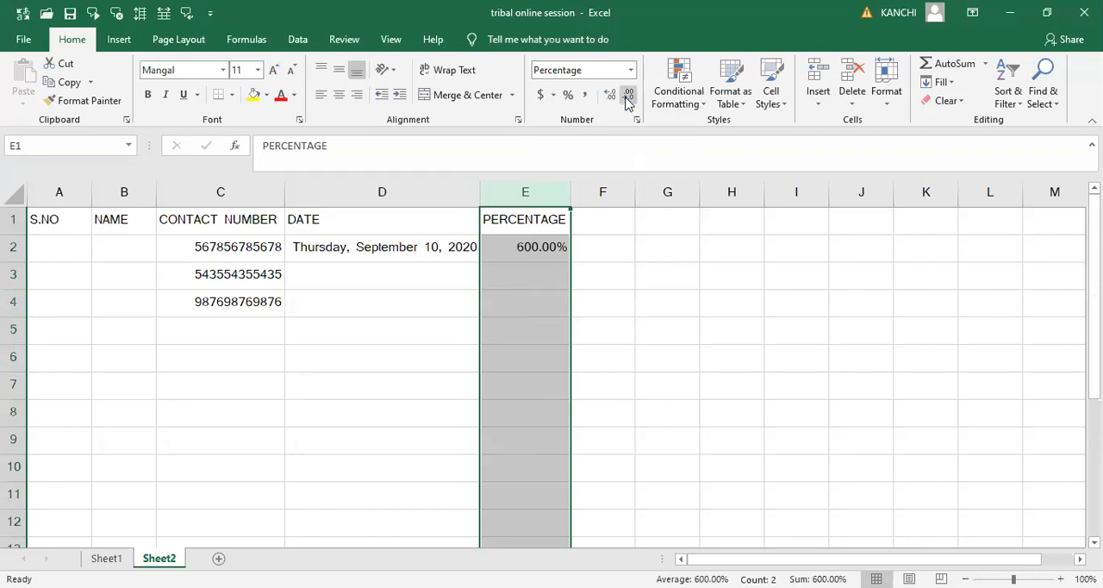
click(627, 99)
click(615, 351)
click(557, 247)
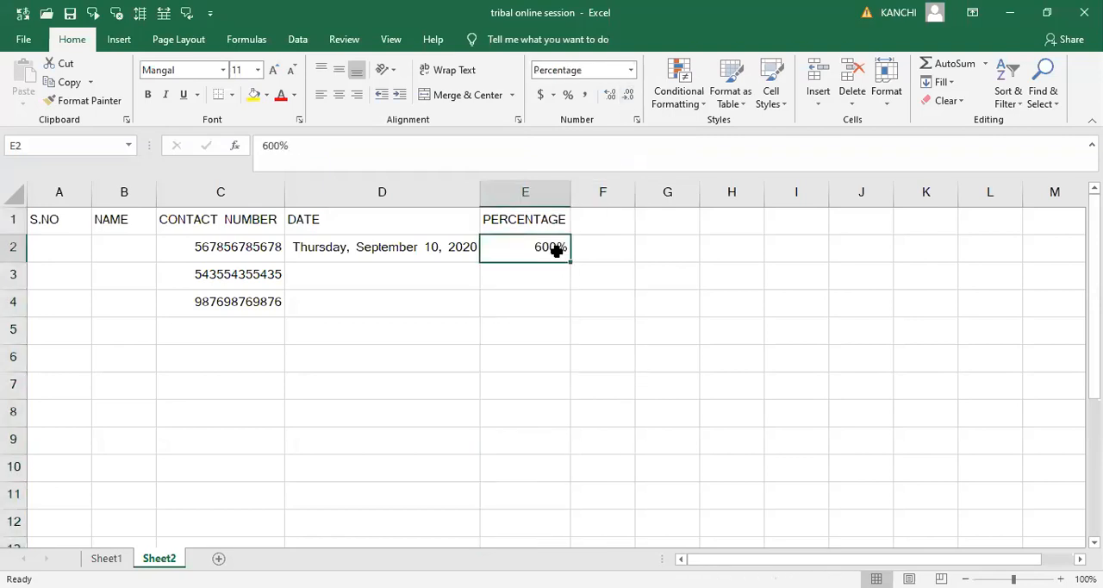
- Enter 0.7 as a percentage in cell E3
click(541, 285)
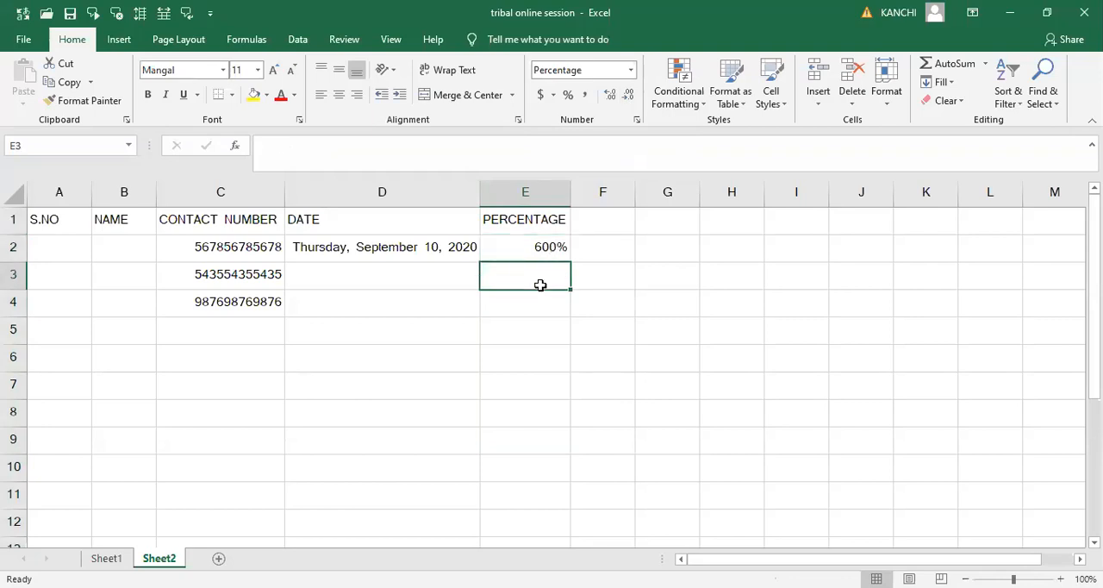
text(0.7)
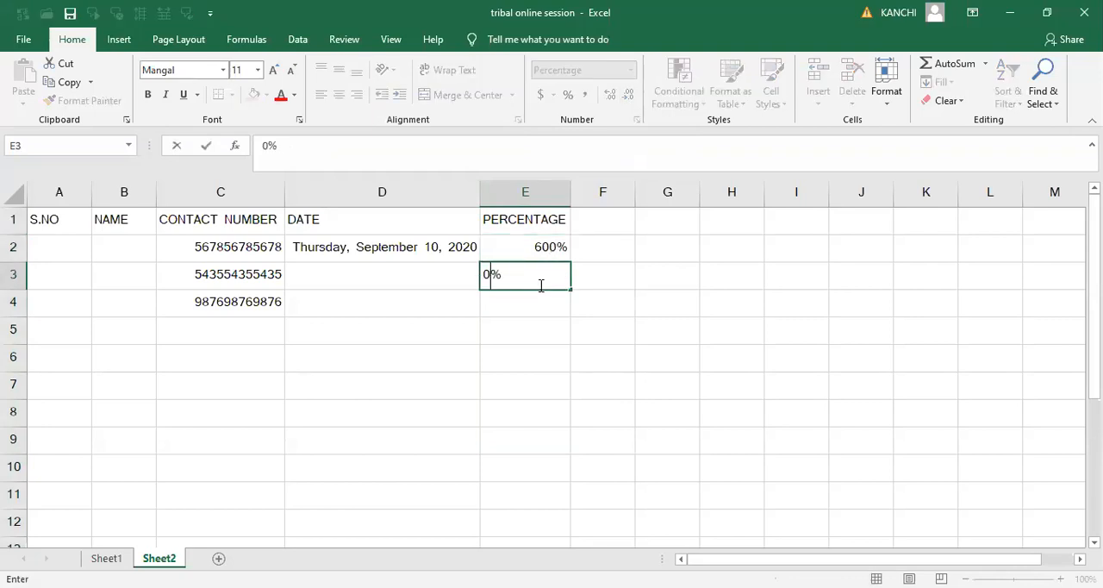
key(Tab)
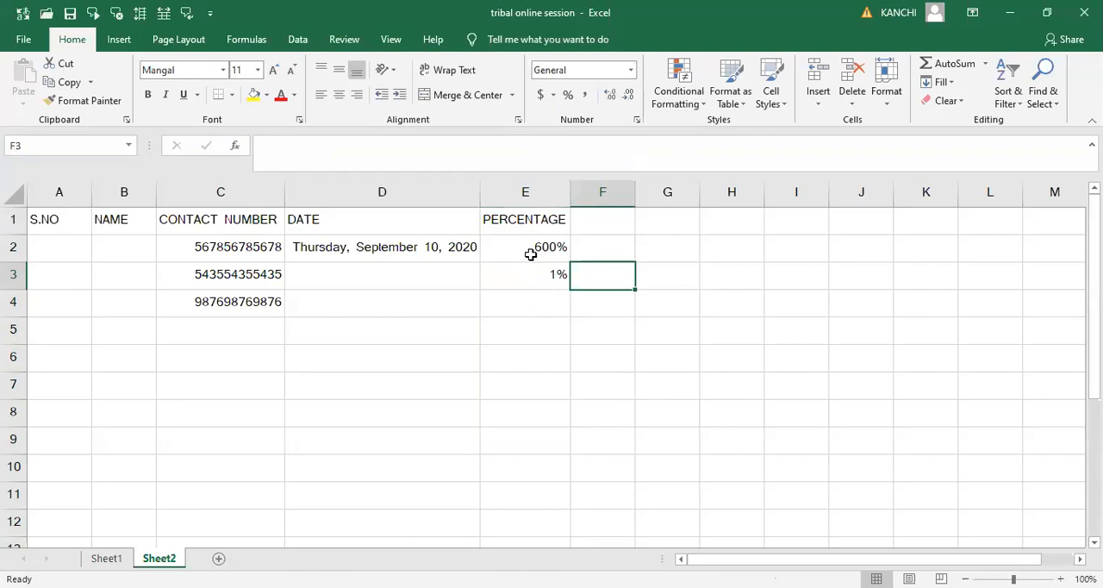
- Replace the percentage in cell E2 with 6% and select the empty cell E4
click(531, 254)
text(6)
key(Tab)
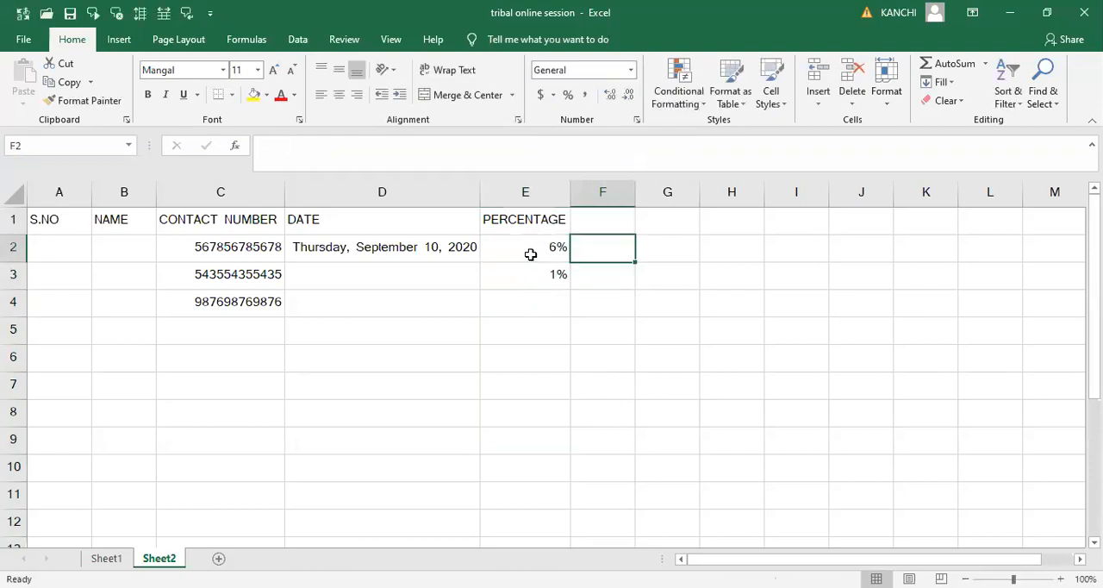
key(Down)
key(Left)
key(Down)
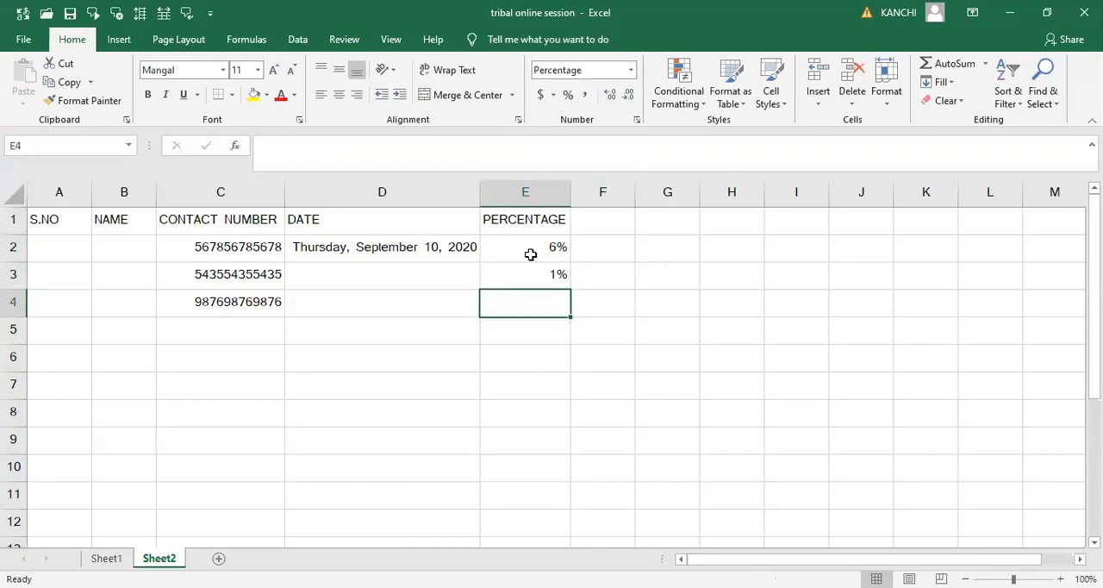
- Enter 7% in cell E4 and 8% in cell E5 of the PERCENTAGE column
text(7)
key(Tab)
key(Return)
text(8)
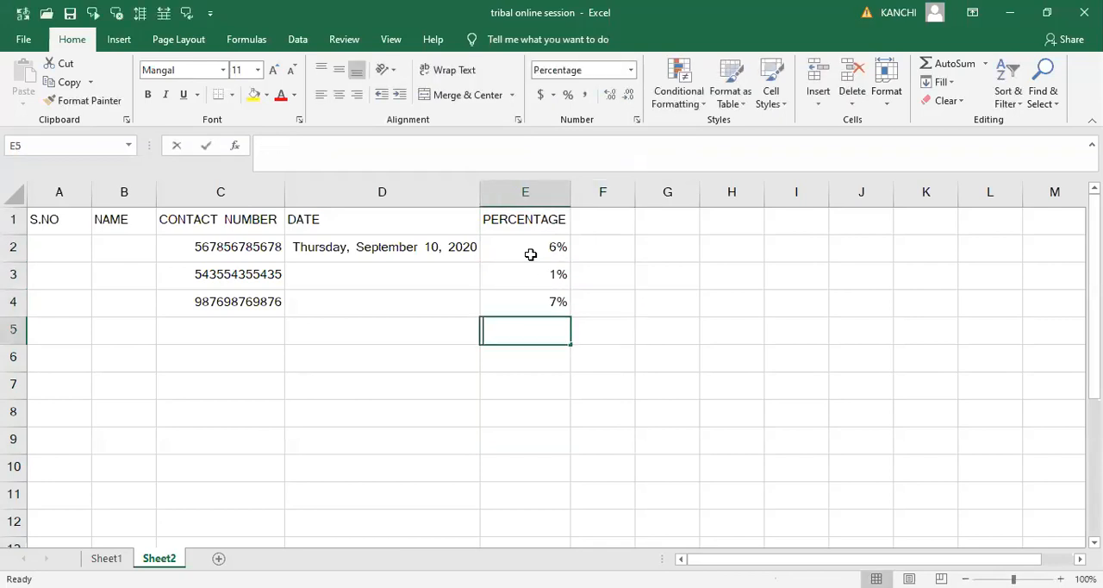
key(Tab)
key(Down)
key(Left)
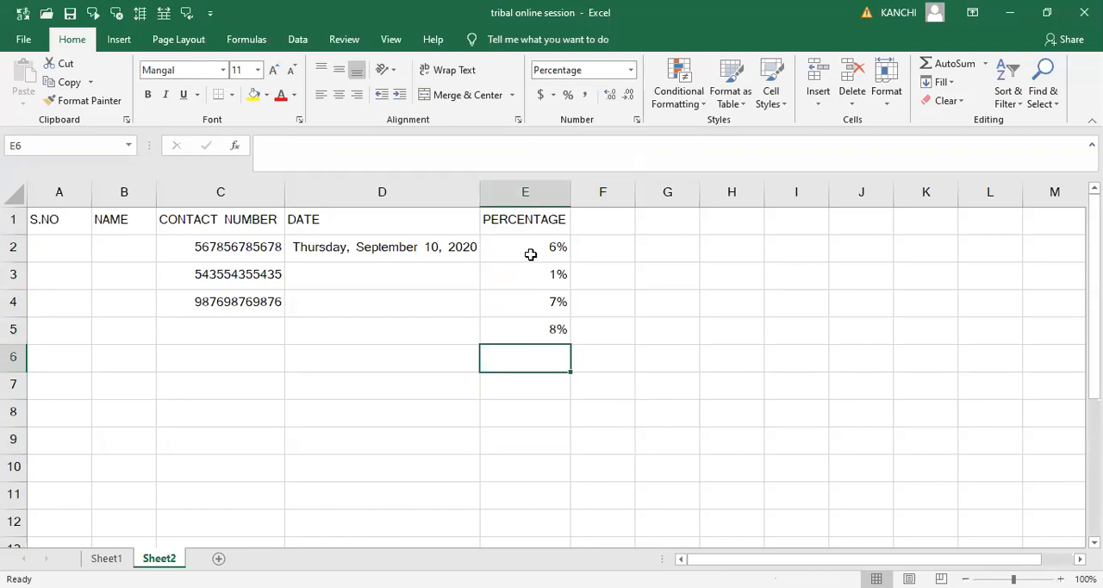
- Continue the PERCENTAGE column with 10%, 22% and 56% in cells E6 to E8
text(10)
key(Return)
text(22)
key(Return)
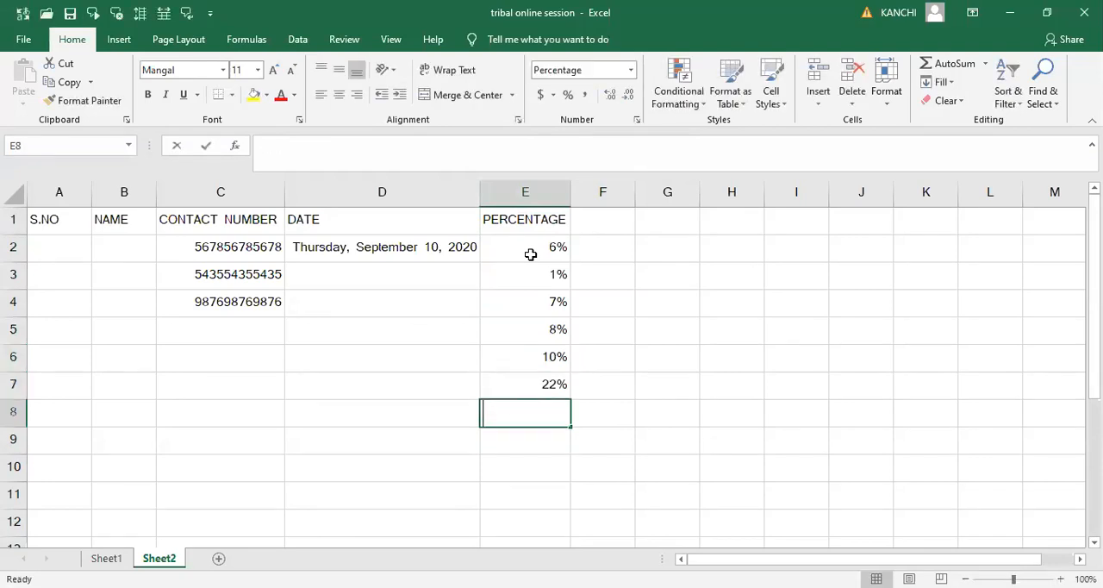
text(56)
key(Return)
key(Up)
key(Up)
key(Up)
key(Up)
key(Up)
key(Up)
key(Up)
key(Up)
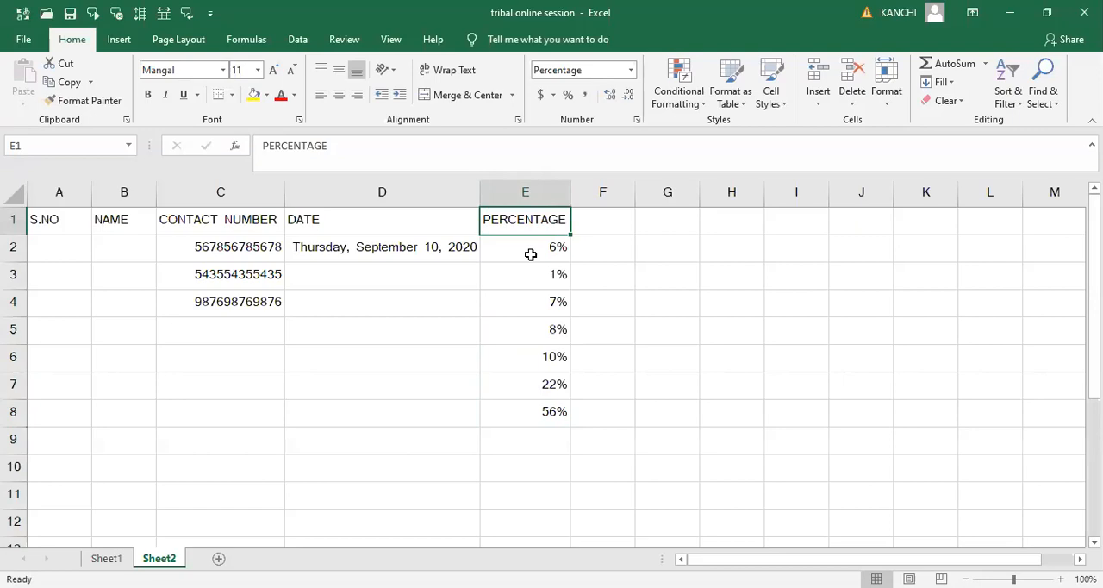
- Enter the heading CURRENCE in cell F1
click(629, 71)
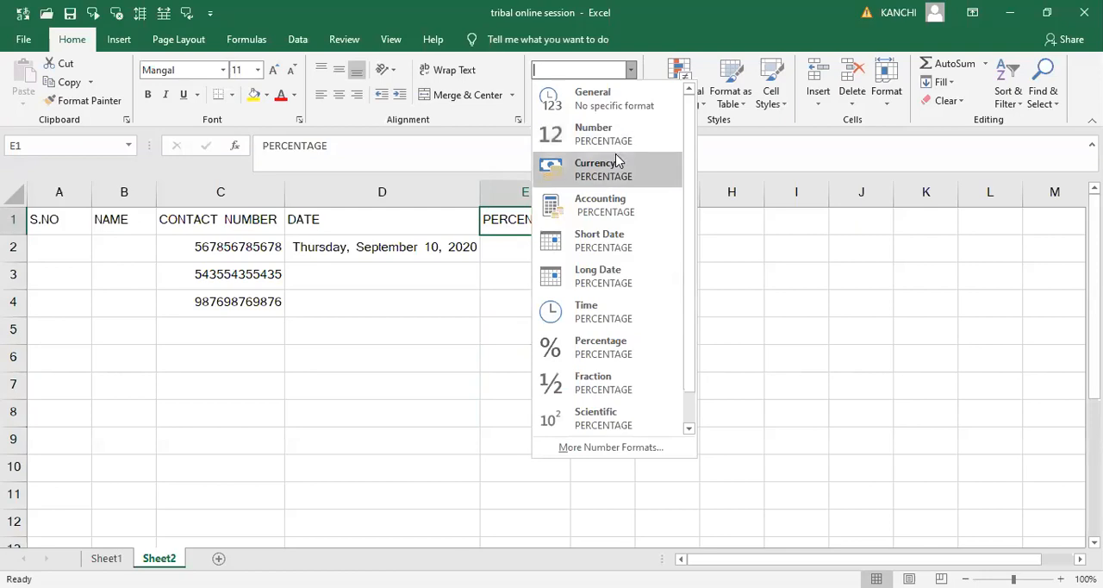
click(746, 227)
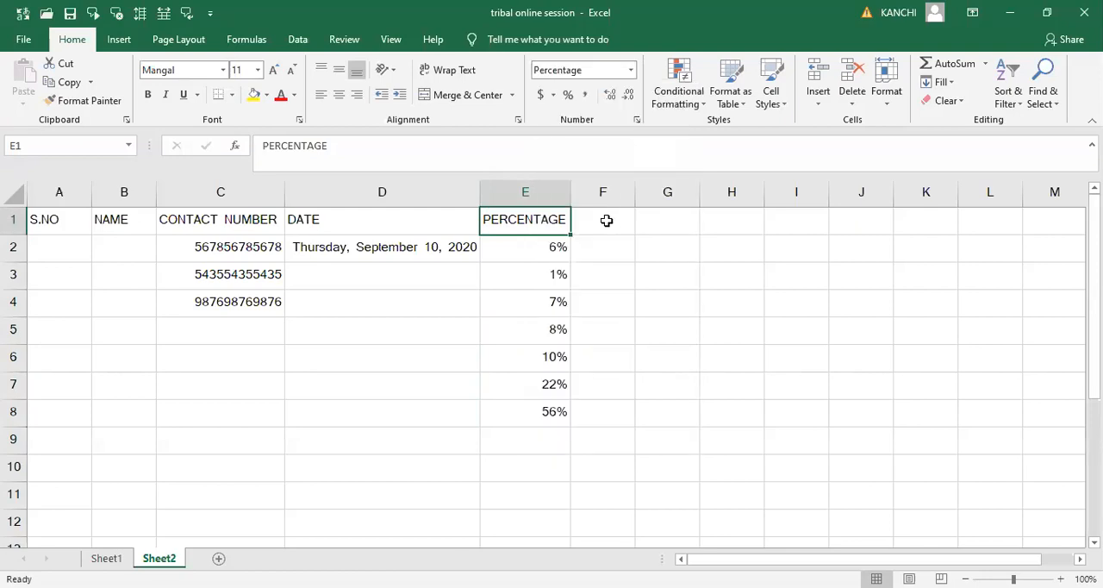
click(607, 221)
text(CURRENCE)
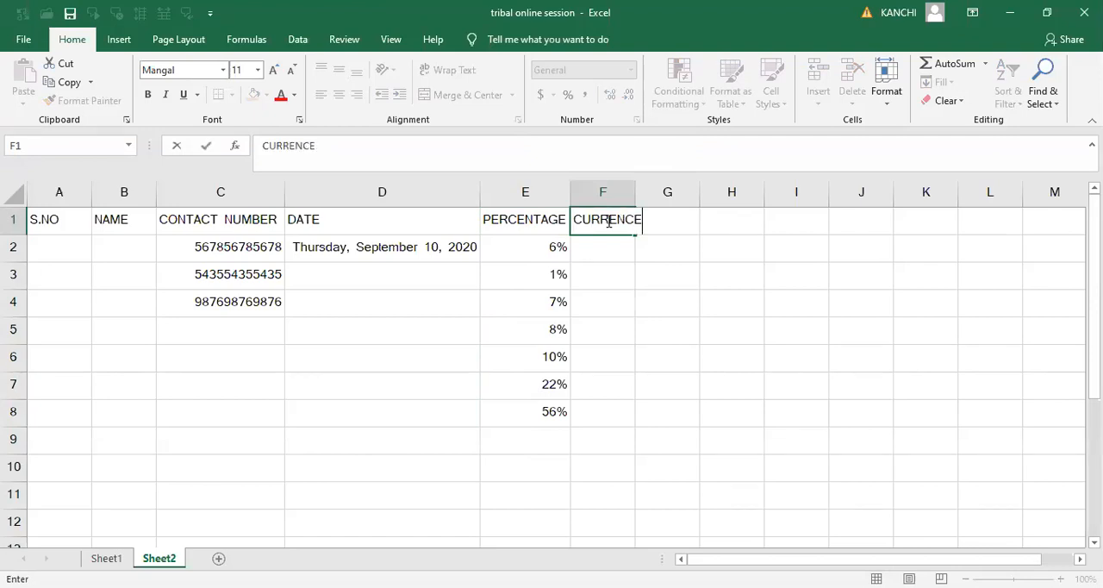
key(Return)
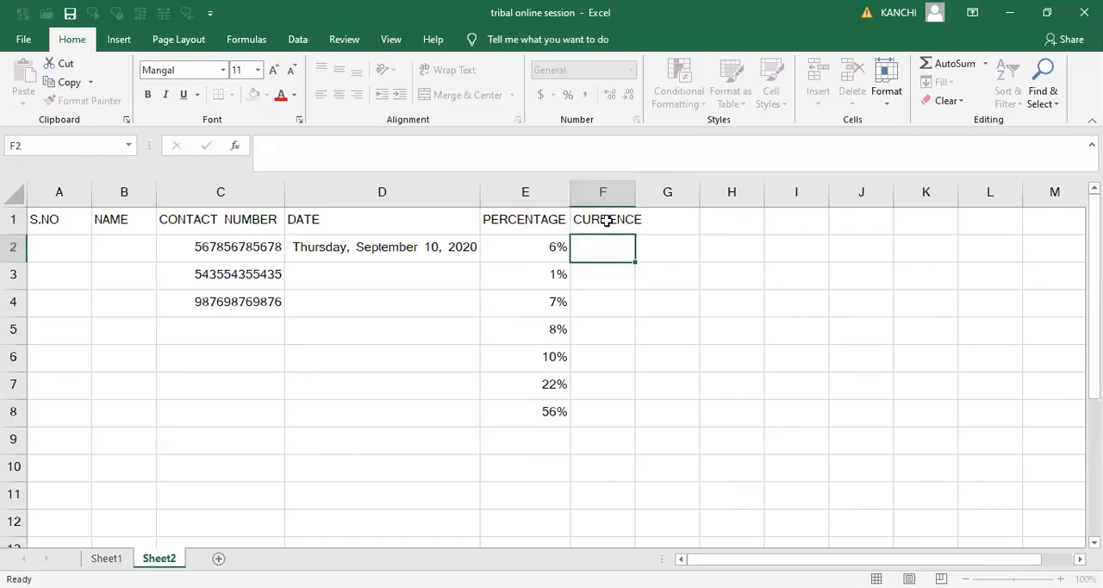
- Enter the amounts 5, 100 and 20000 in cells F2 to F4
text(5)
key(Return)
key(Down)
key(Up)
text(100)
key(Return)
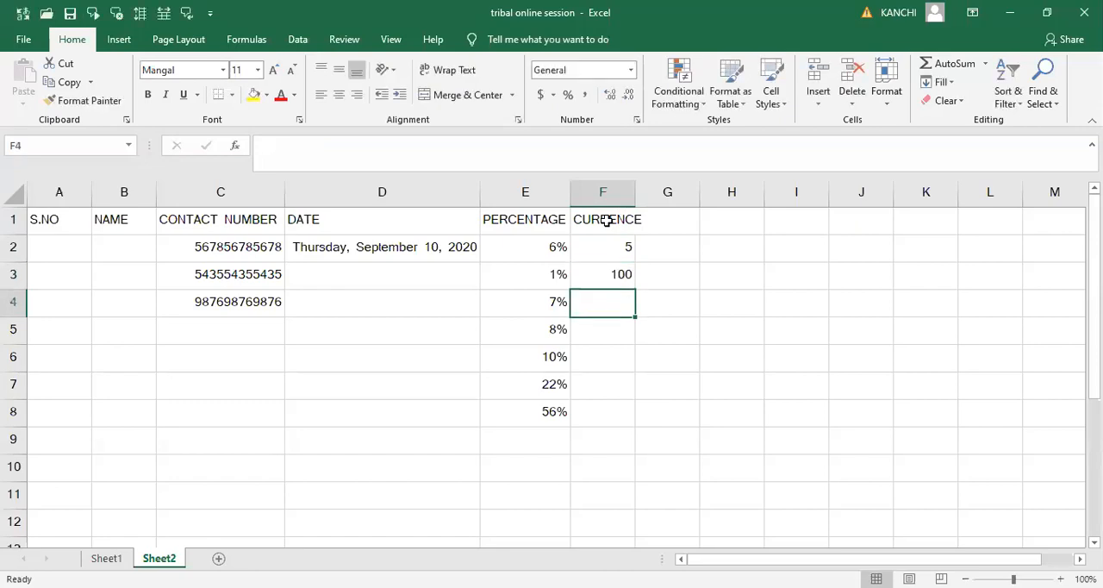
text(2000-)
key(BackSpace)
text(0)
key(Return)
key(Up)
key(Up)
key(Up)
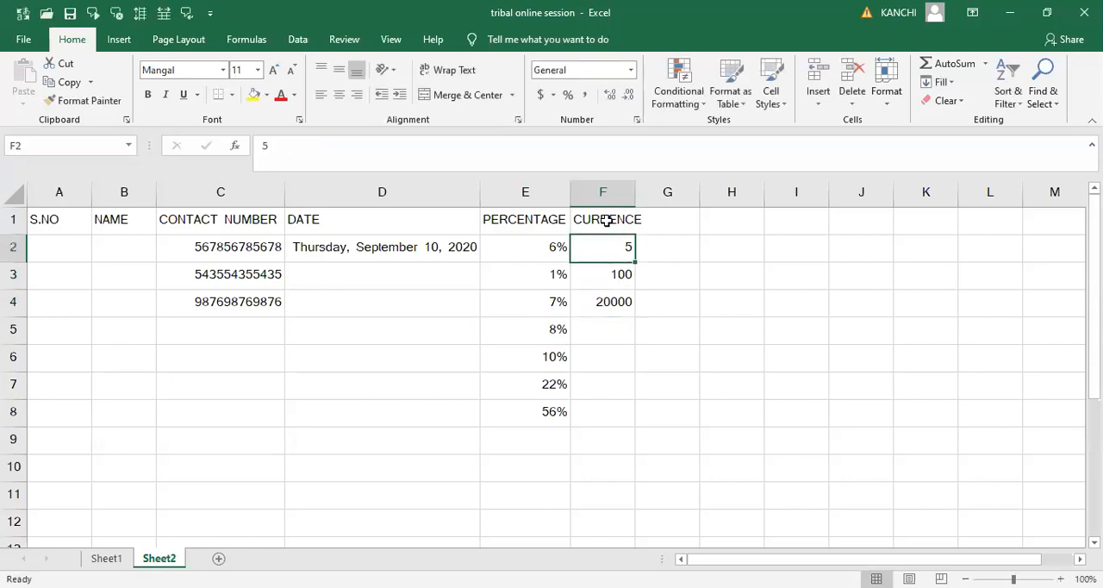
- Fit column F to its CURRENCE heading and format the whole column as Currency
click(606, 221)
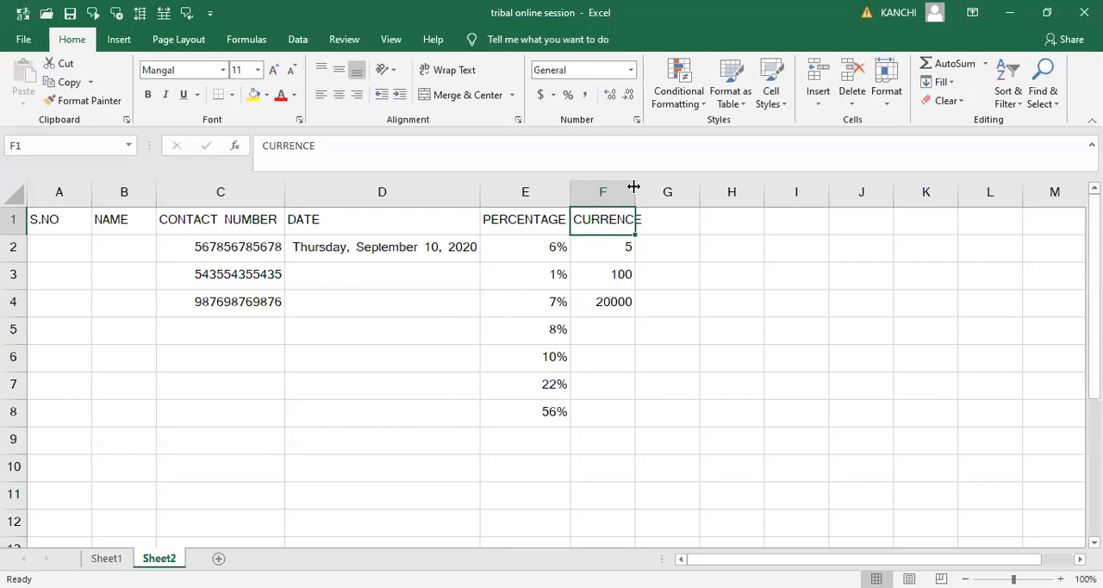
double_click(634, 186)
click(634, 191)
click(634, 76)
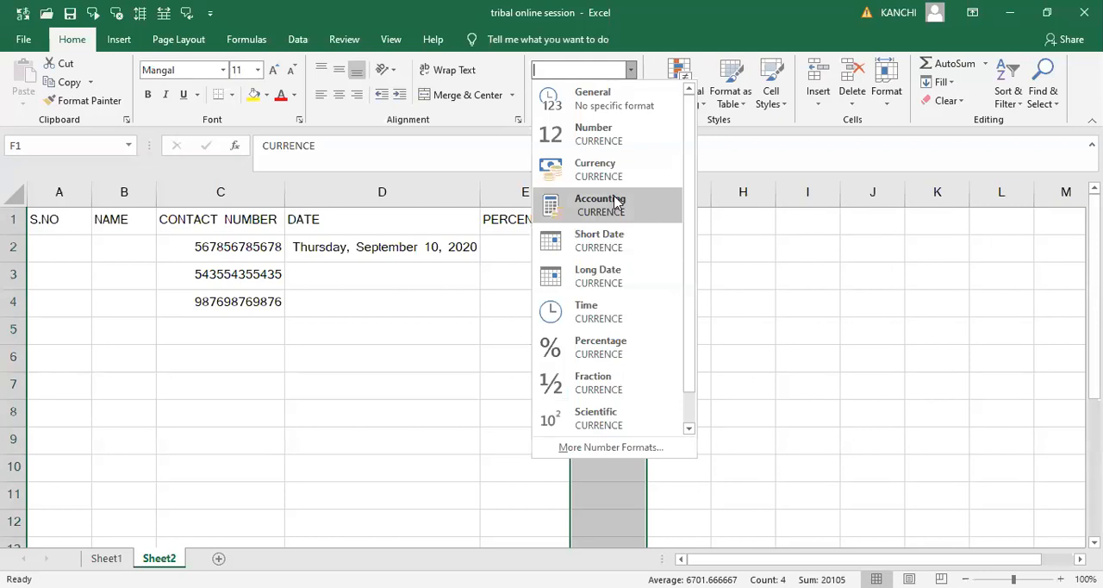
click(611, 172)
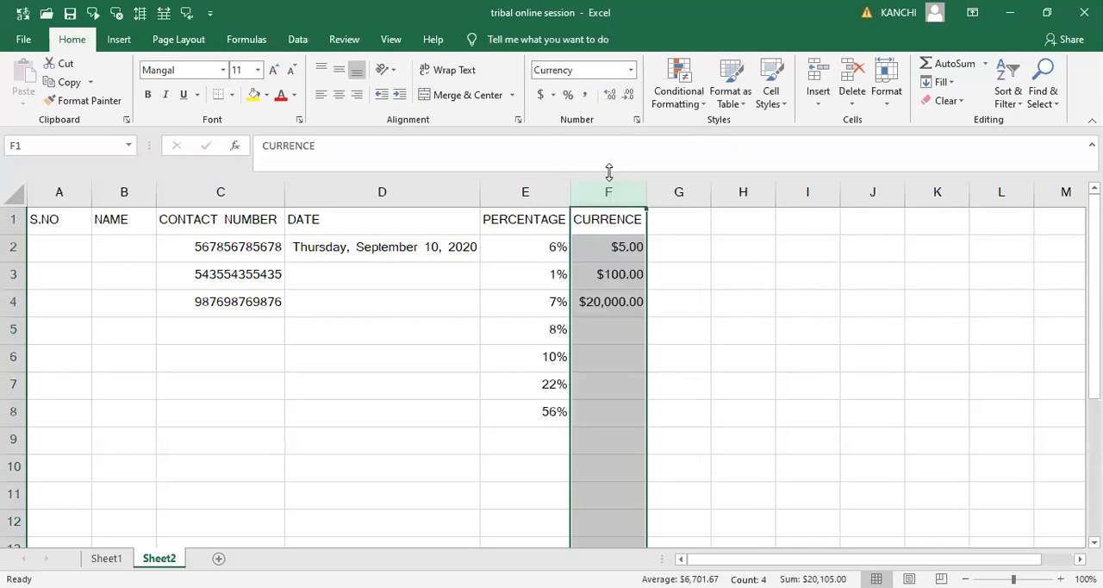
- Change column F to the Hindi (₹) accounting format and deselect the column
click(554, 97)
click(554, 97)
click(554, 97)
click(569, 134)
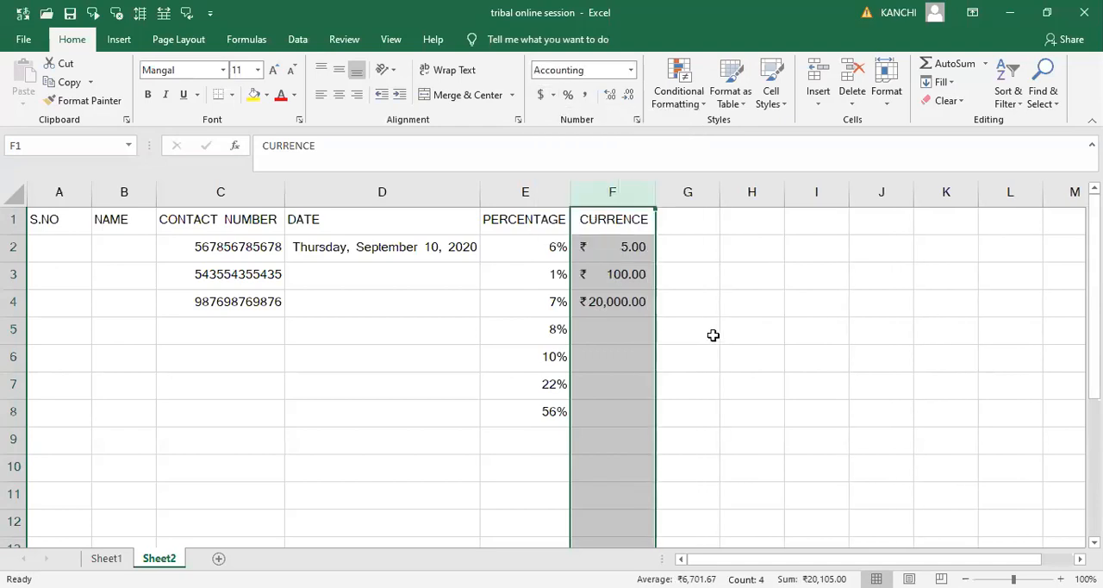
click(714, 335)
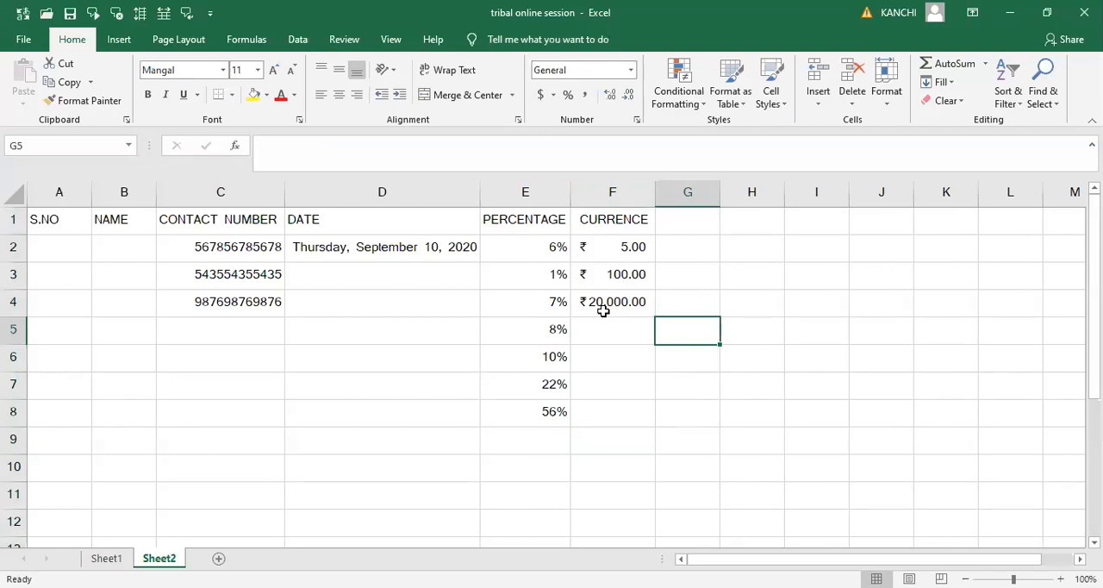
- Review the available accounting currency symbols for cell F4 without changing its format
click(603, 311)
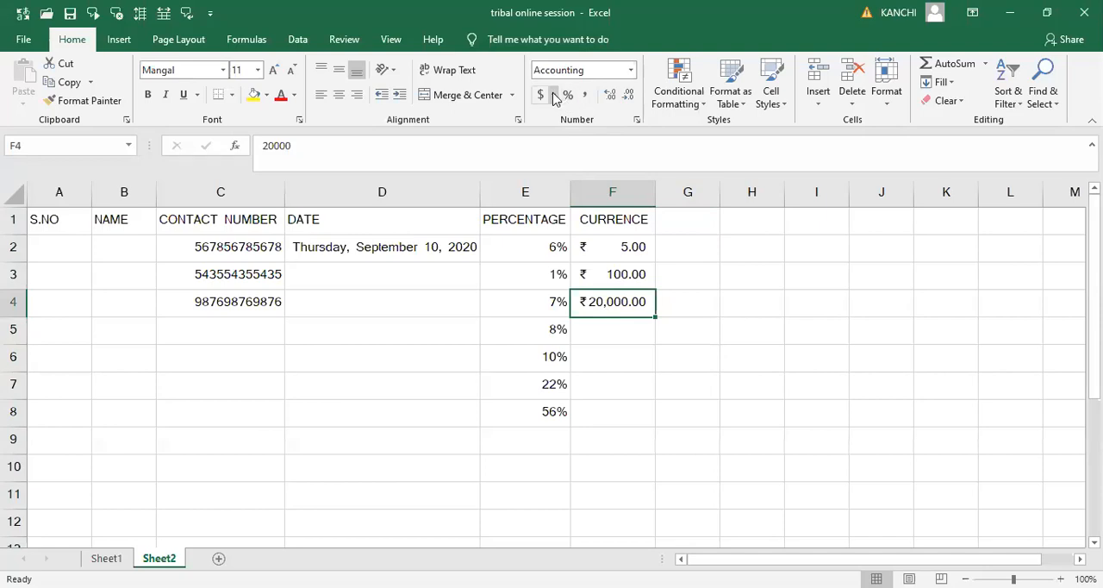
click(554, 96)
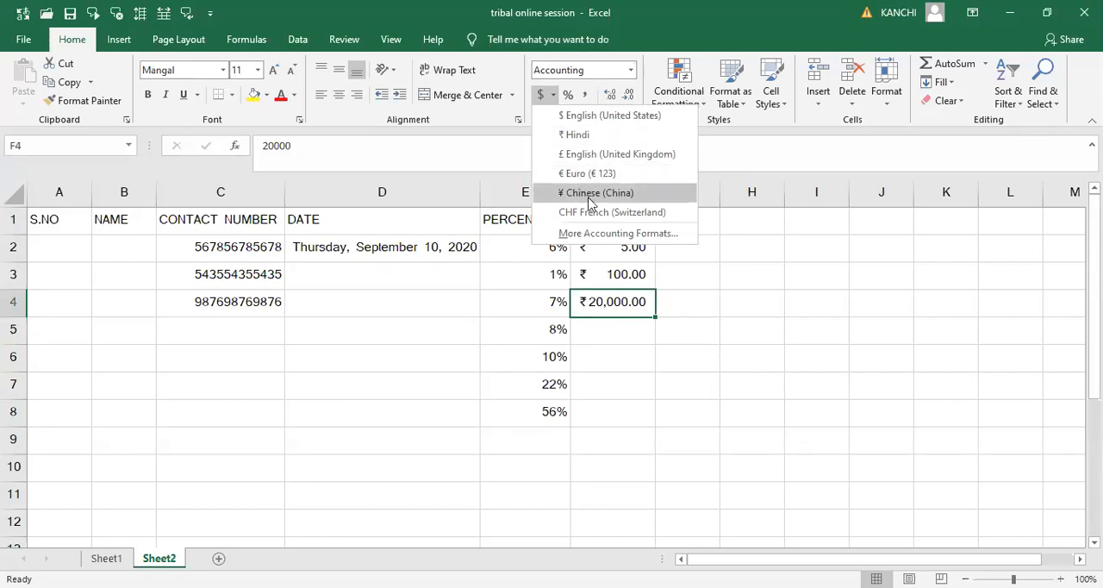
click(749, 312)
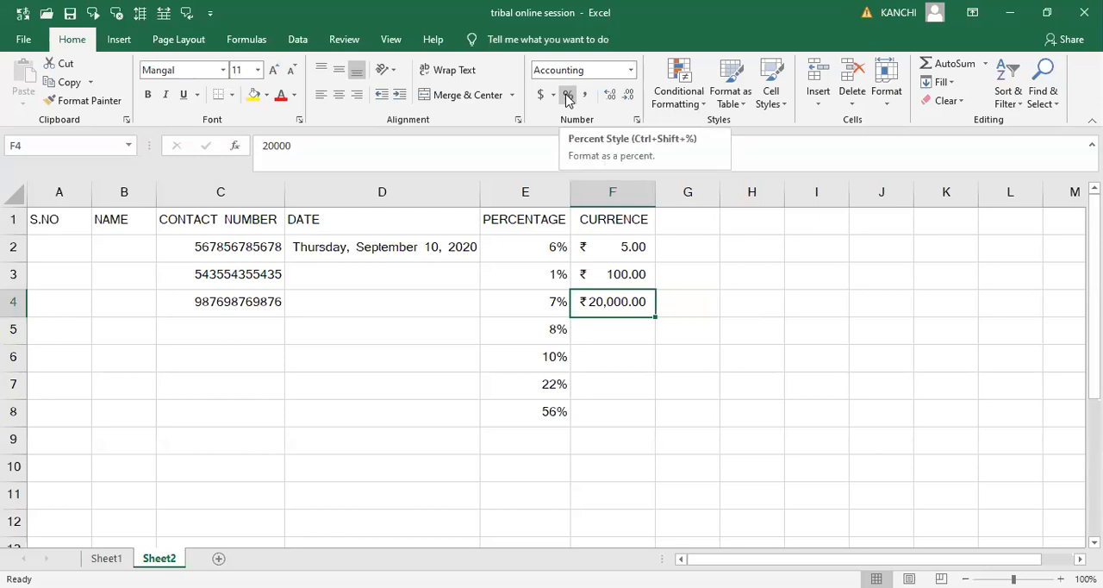
- Enter 78 in the empty cell H6 and apply Percent Style to it
click(551, 441)
click(781, 364)
text(78)
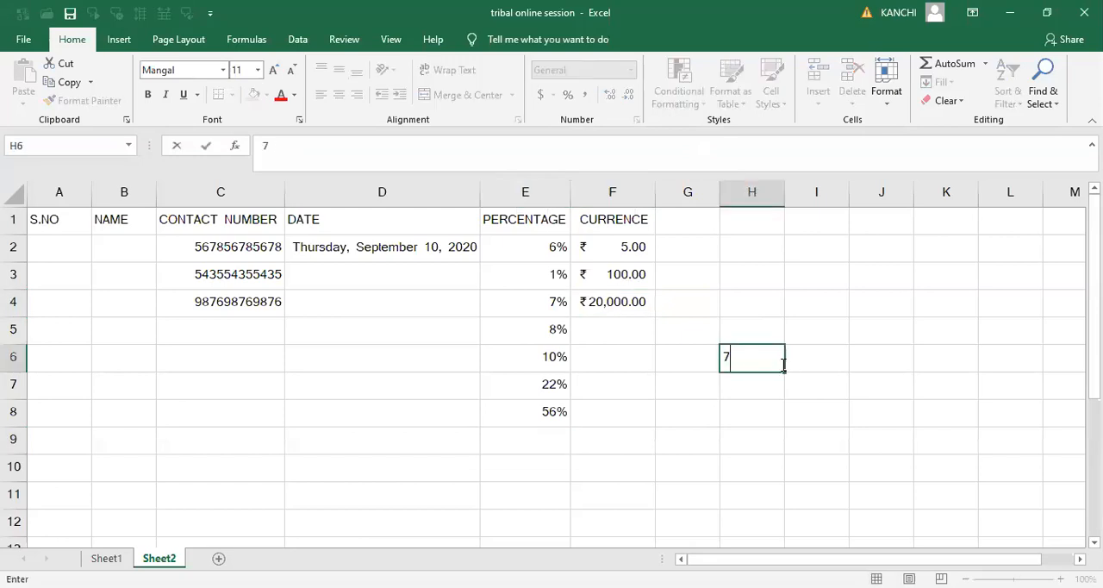
drag(828, 402, 760, 359)
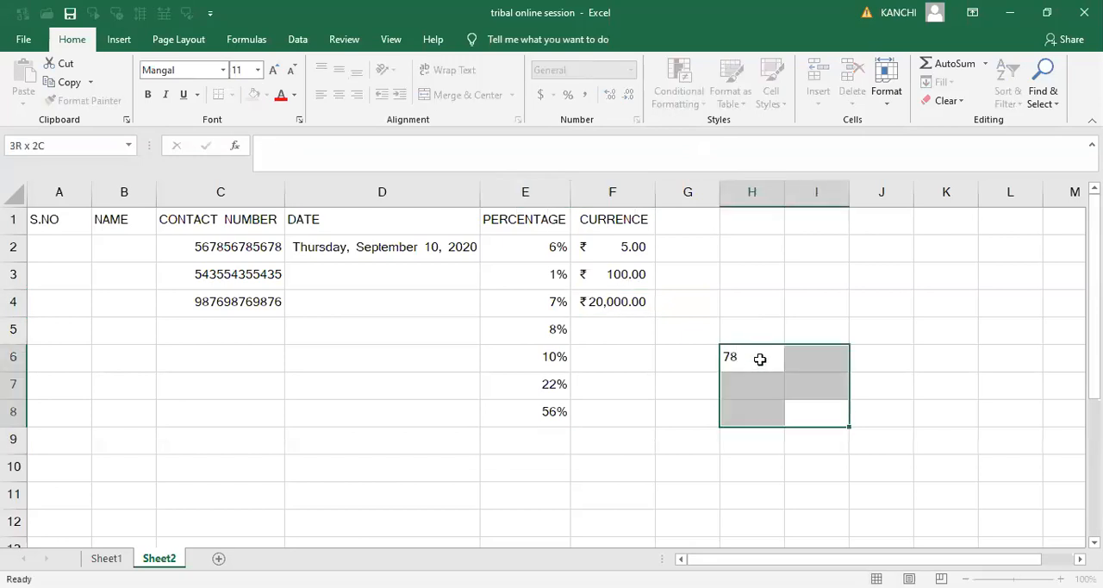
click(761, 359)
click(568, 94)
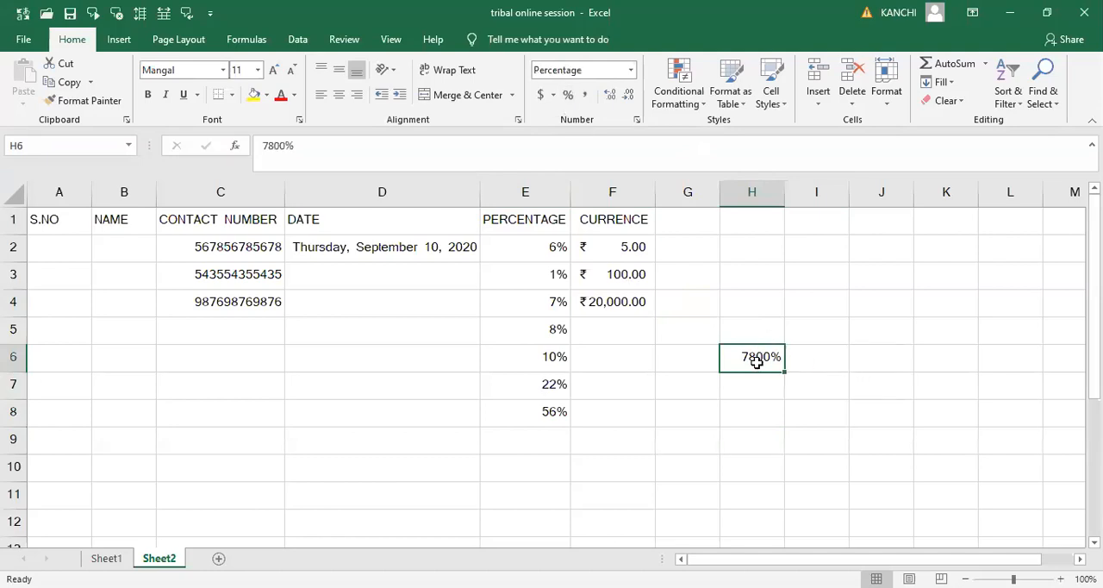
- Re-enter the value in cell H6 as 78%
click(758, 396)
click(758, 362)
text(78)
key(Tab)
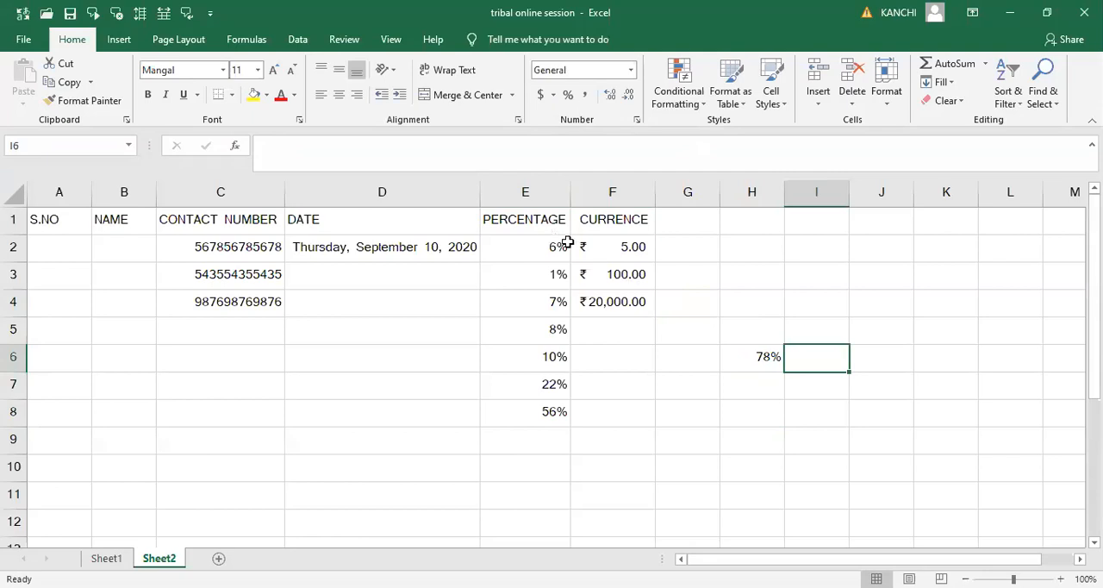
- Apply Comma Style to the contact number in cell C4 and remove its decimal places
click(624, 252)
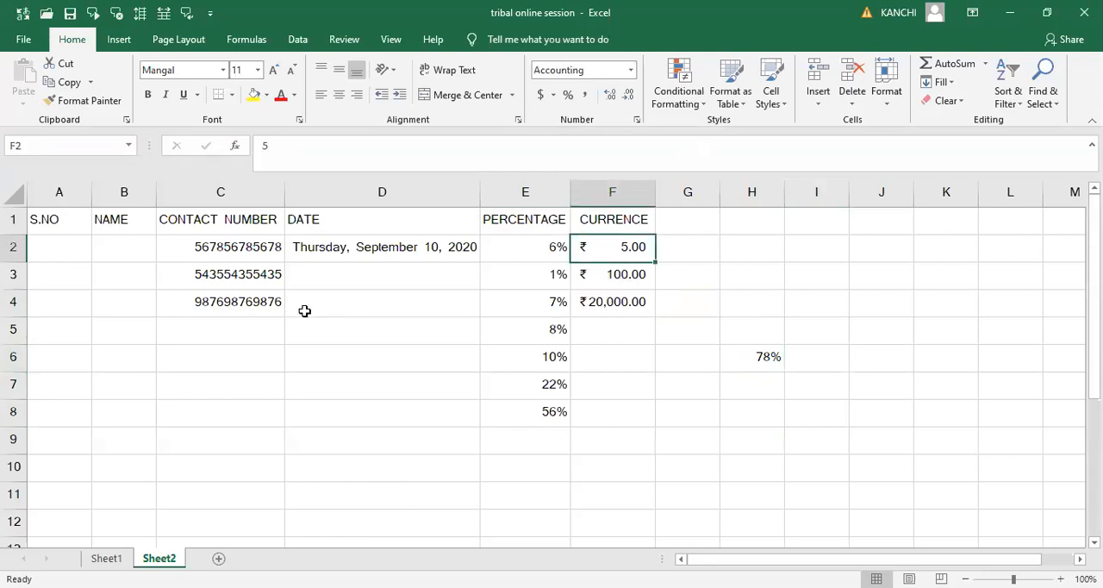
click(269, 306)
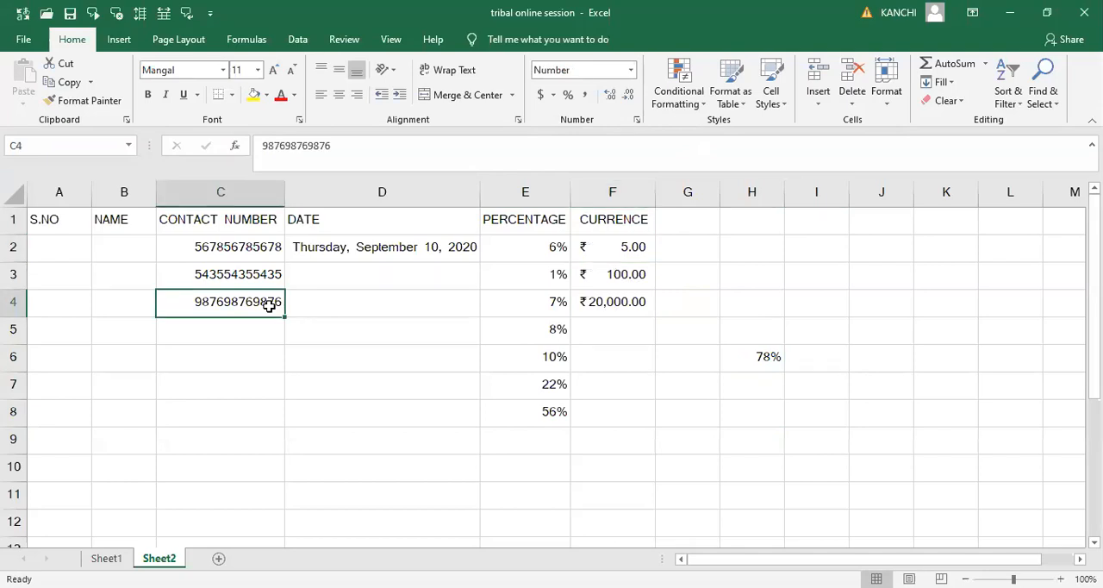
click(589, 99)
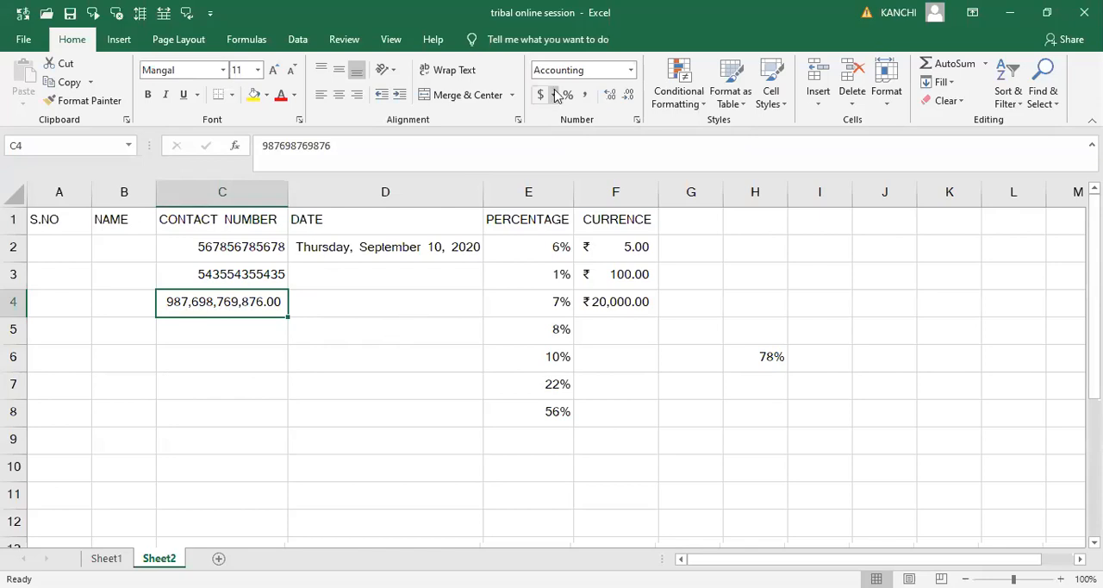
click(628, 96)
click(628, 95)
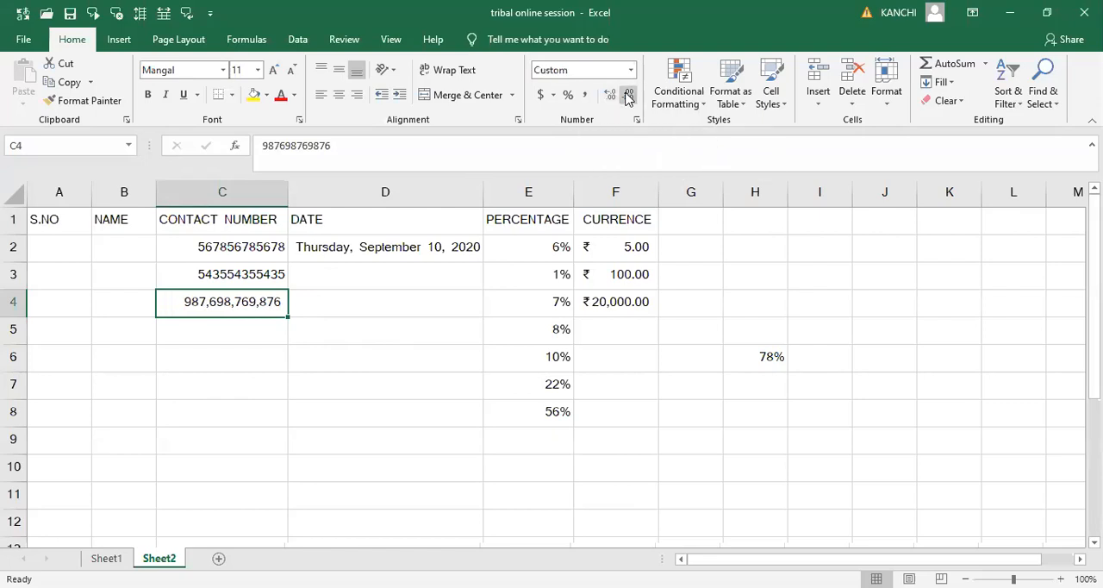
- Increase cell C4 to four decimal places and reduce it back to none
click(610, 96)
click(610, 96)
click(610, 97)
click(610, 97)
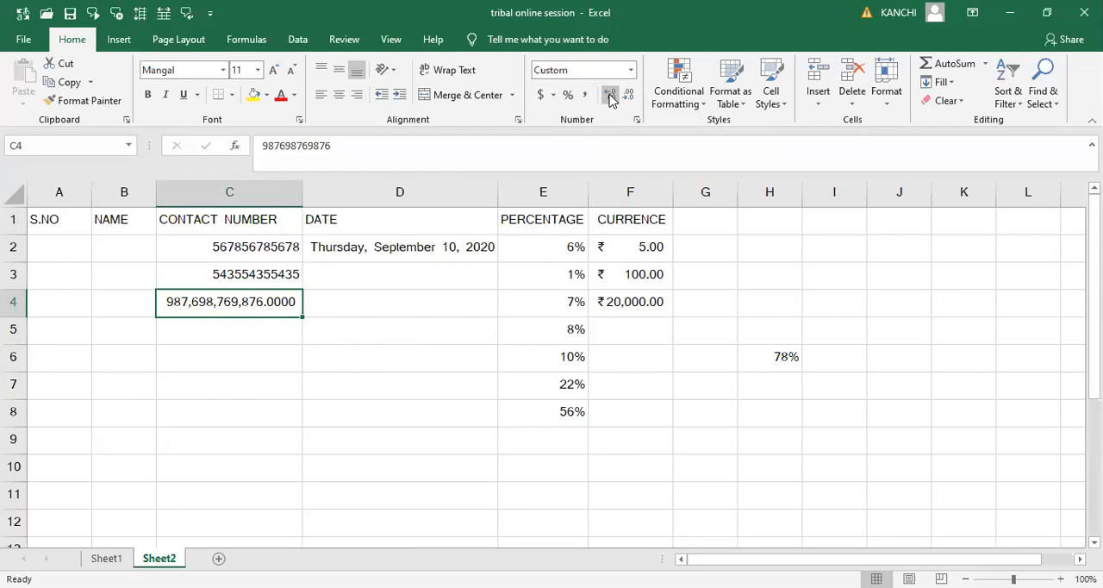
click(629, 95)
click(629, 95)
click(629, 96)
click(629, 96)
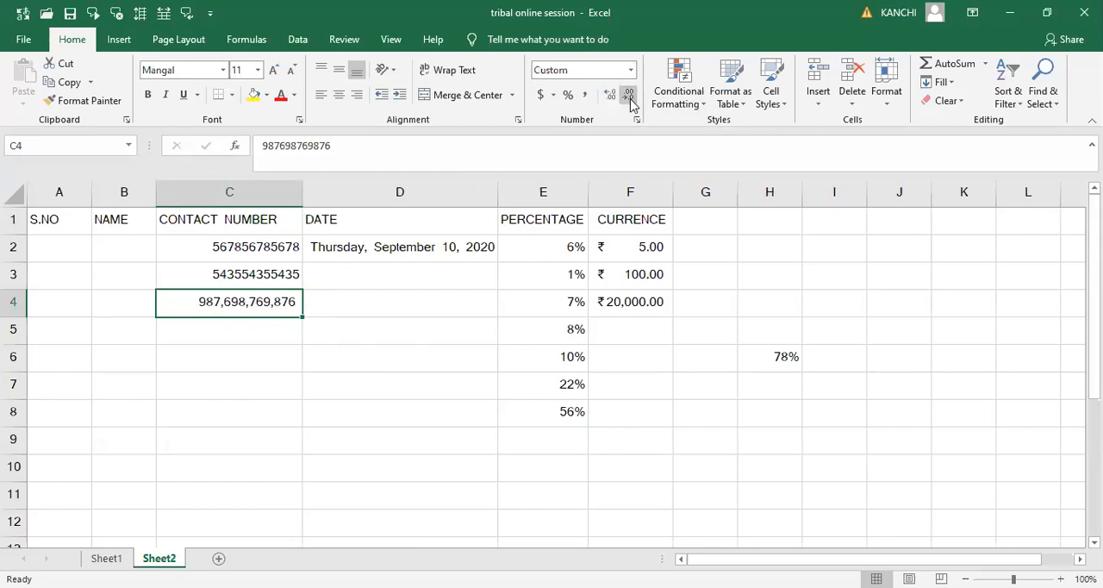
- Browse the conditional formatting options, including Highlight Cells Rules, Top/Bottom Rules, Data Bars and Icon Sets
click(465, 387)
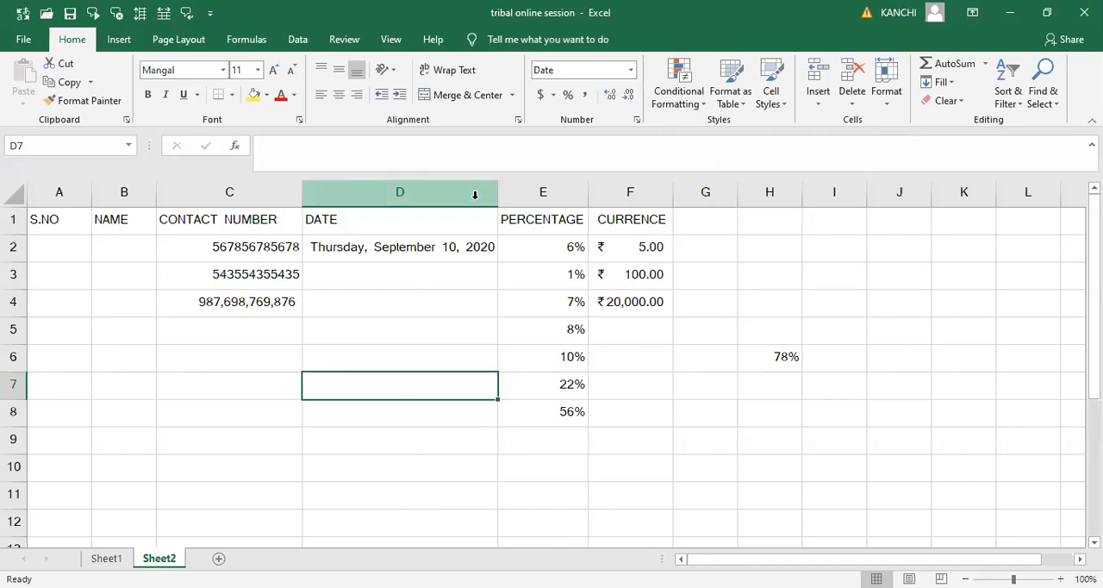
click(693, 112)
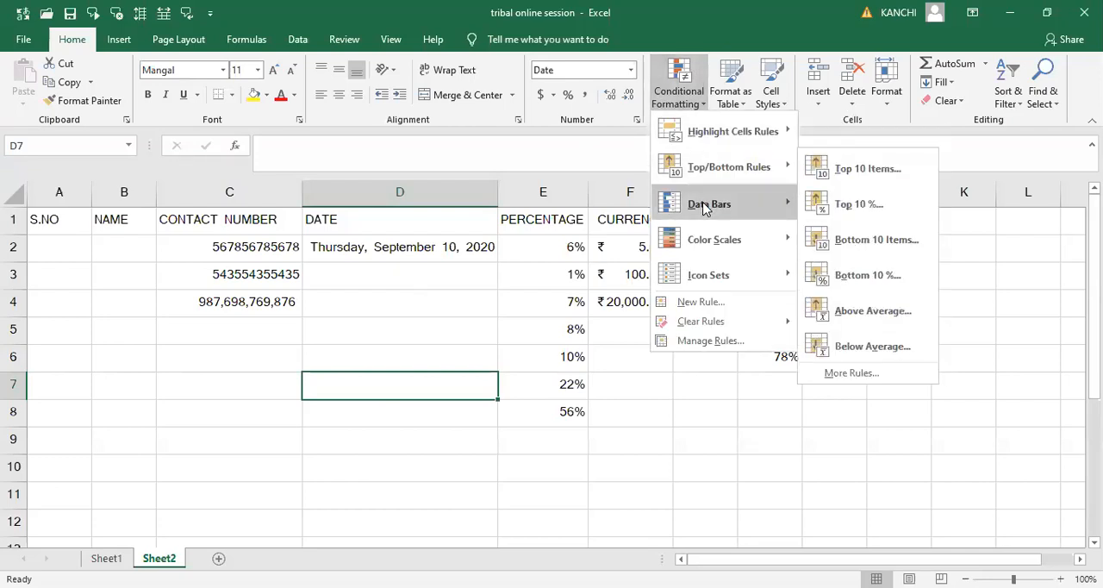
mouse_move(715, 280)
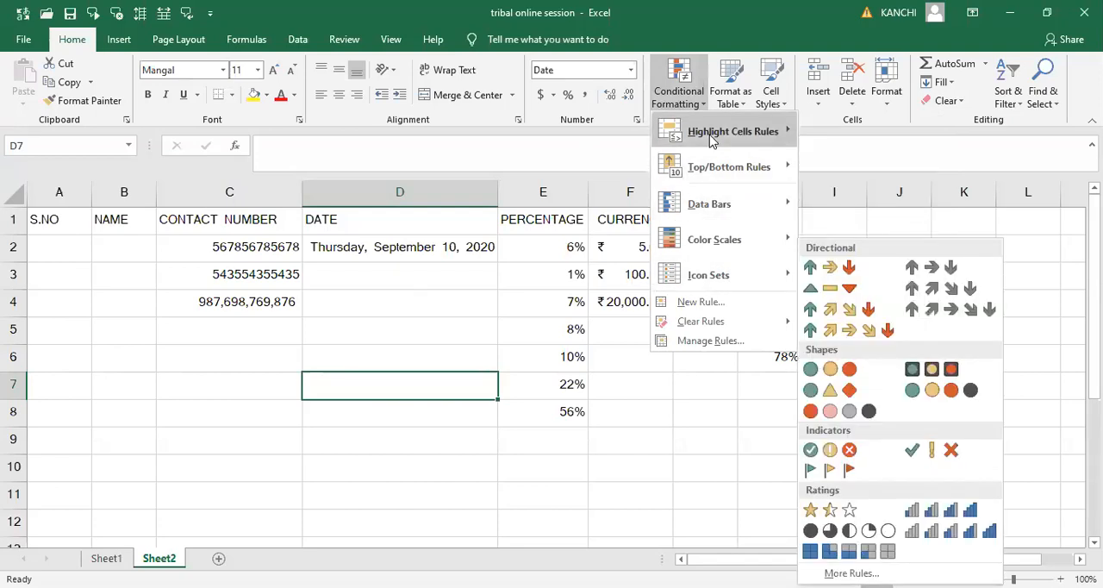
click(74, 235)
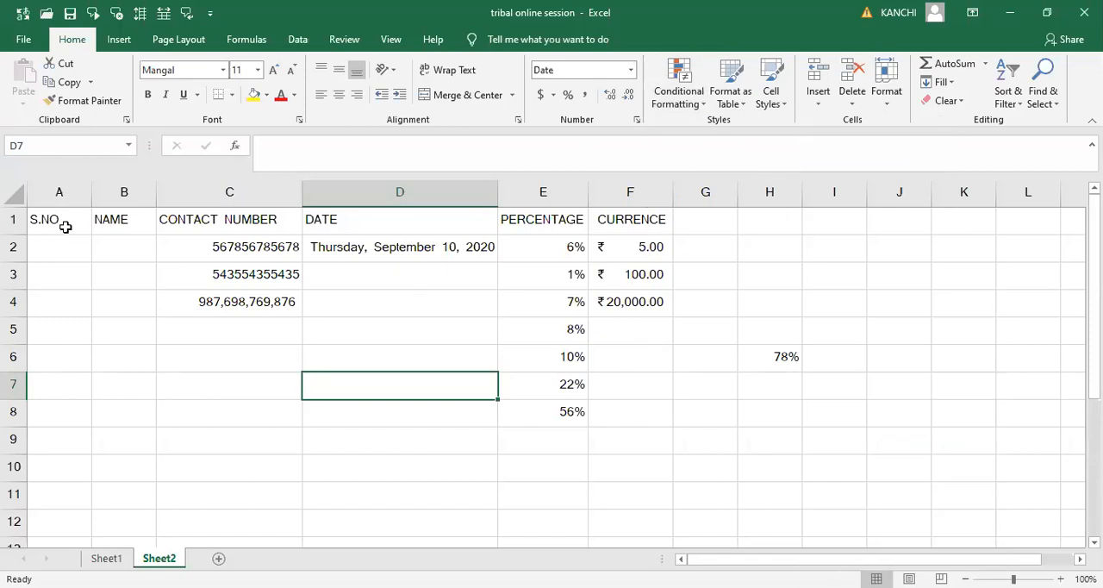
- Clear the contents of cells C2 through H8, leaving the headings in row 1
click(223, 249)
key(shift+Right)
key(shift+Right)
key(shift+Right)
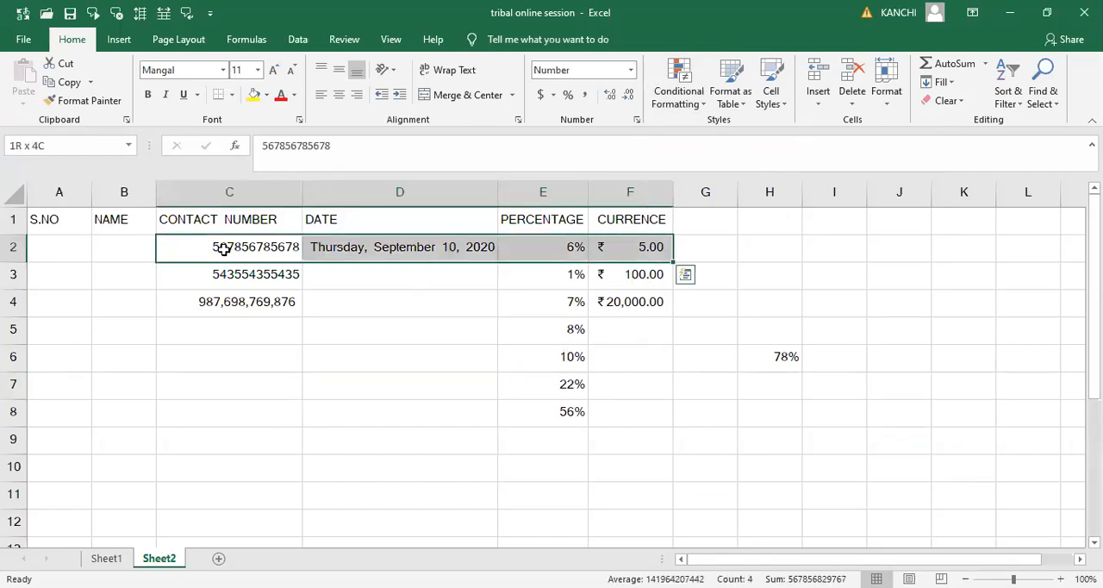
key(shift+Down)
key(shift+Down)
key(shift+Down)
key(shift+Down)
key(shift+Down)
key(shift+Right)
key(shift+Right)
key(shift+Down)
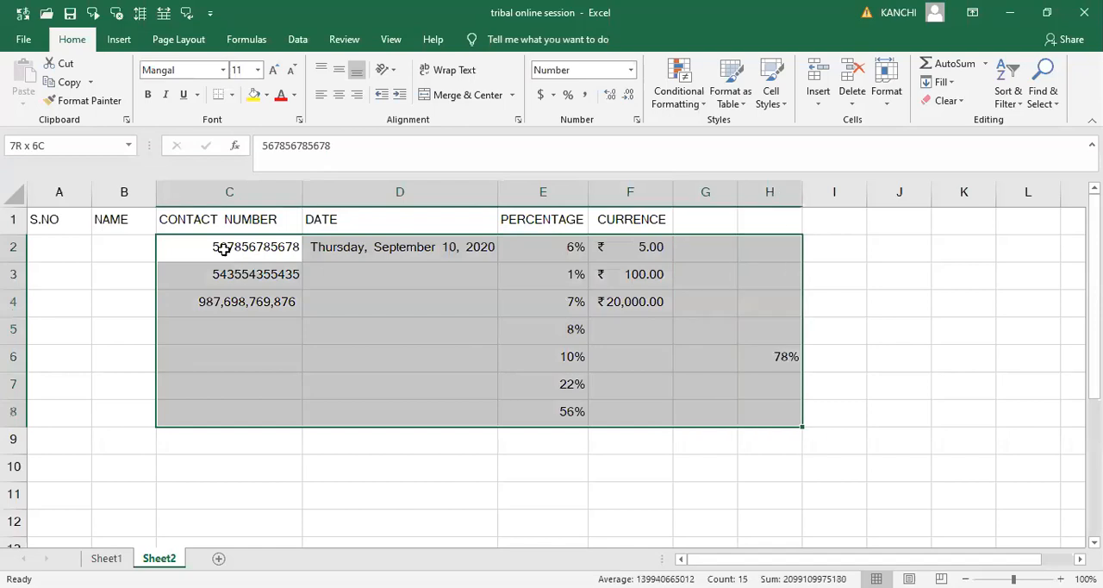
key(Delete)
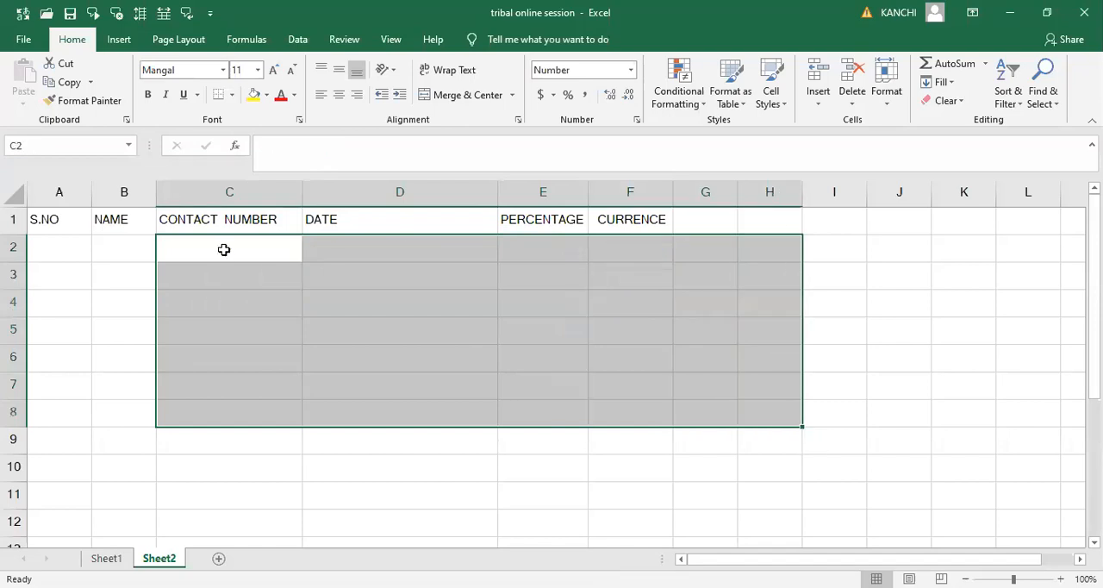
- Enter a person's first name in each of cells B2 and B3 of the NAME column
key(Up)
key(Right)
key(Right)
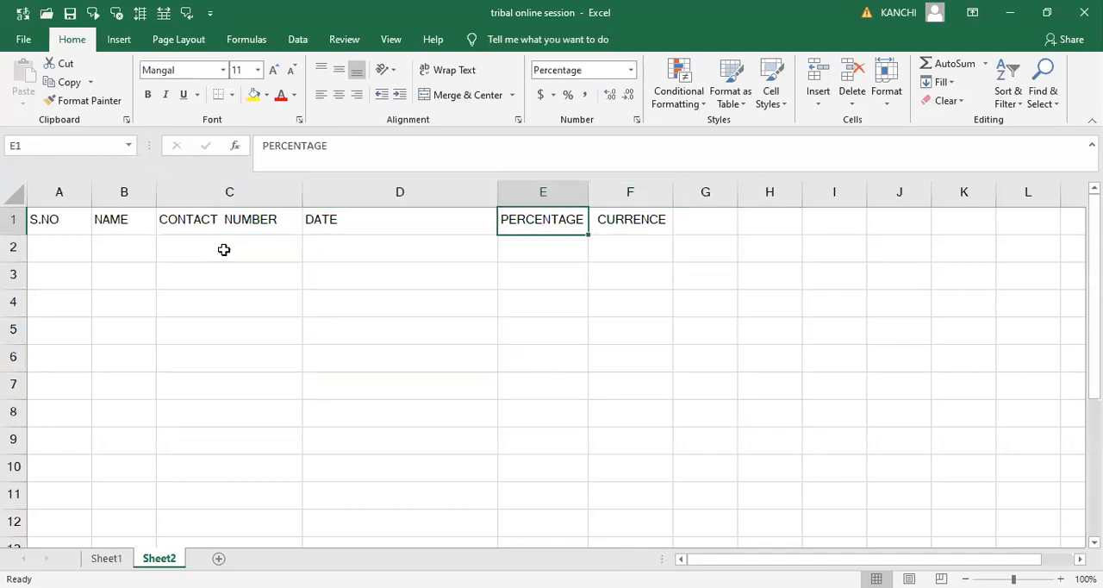
key(Left)
key(Left)
key(Left)
key(Left)
key(Down)
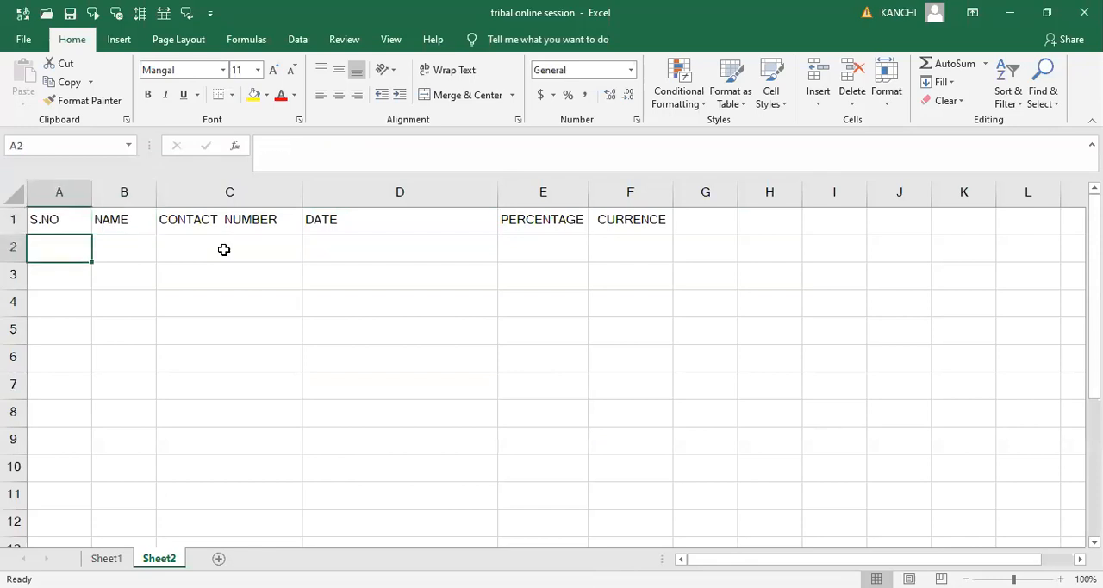
key(Right)
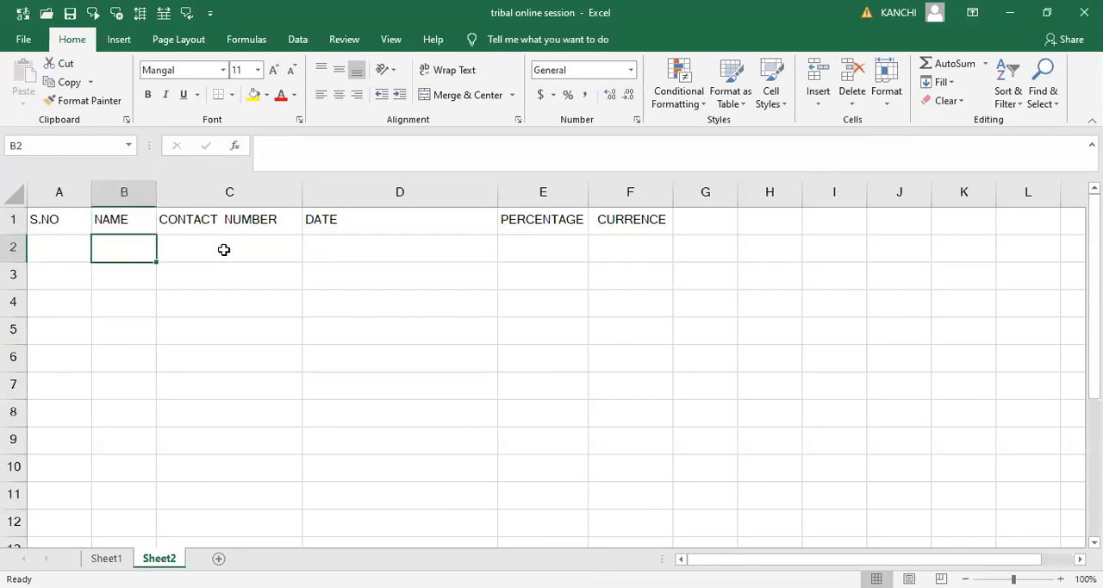
text(RAMU)
key(Return)
text(RAJU)
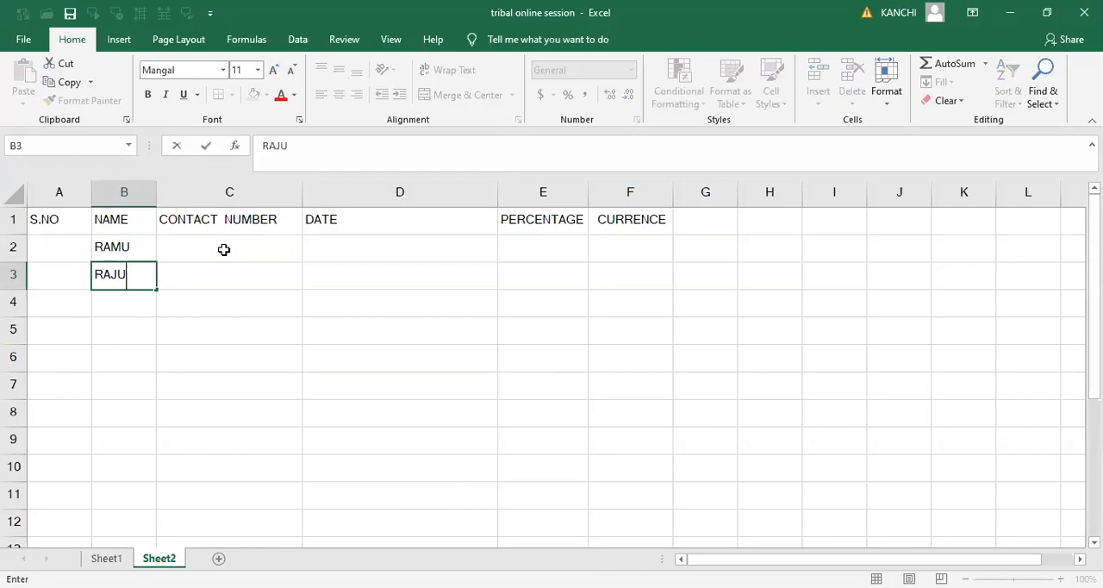
key(Return)
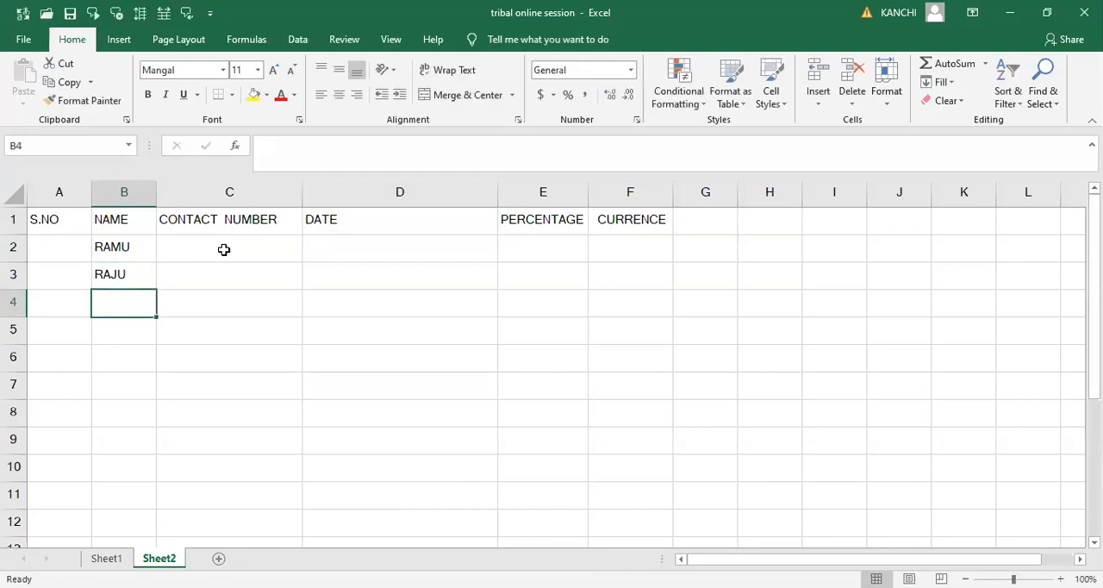
- Continue the NAME column by entering one person's name in each cell from B4 through B9
text(RAVI)
key(Return)
text(SANKAR)
key(Return)
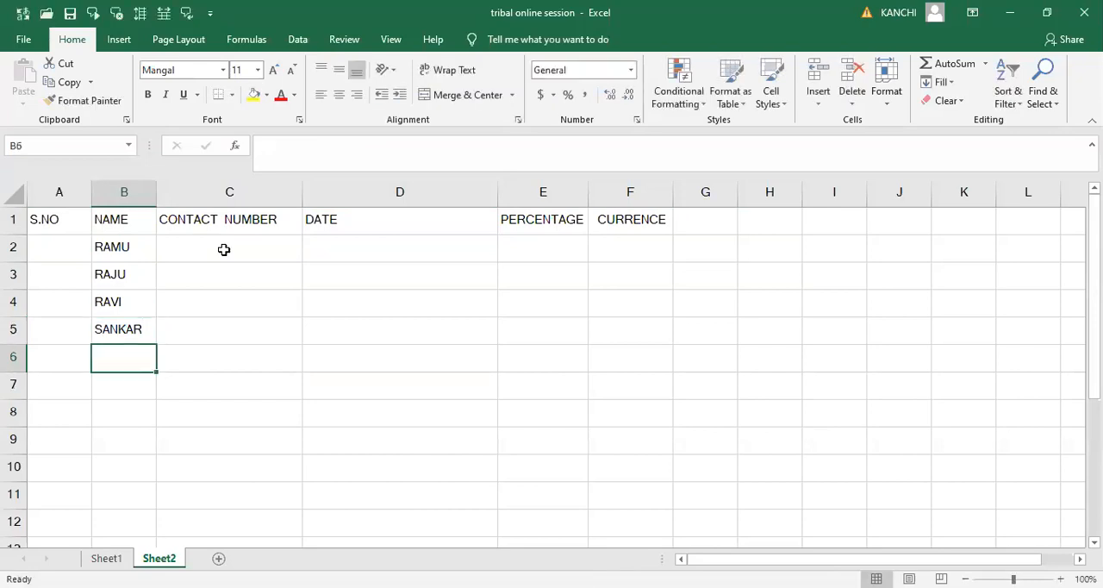
text(NAVEEN)
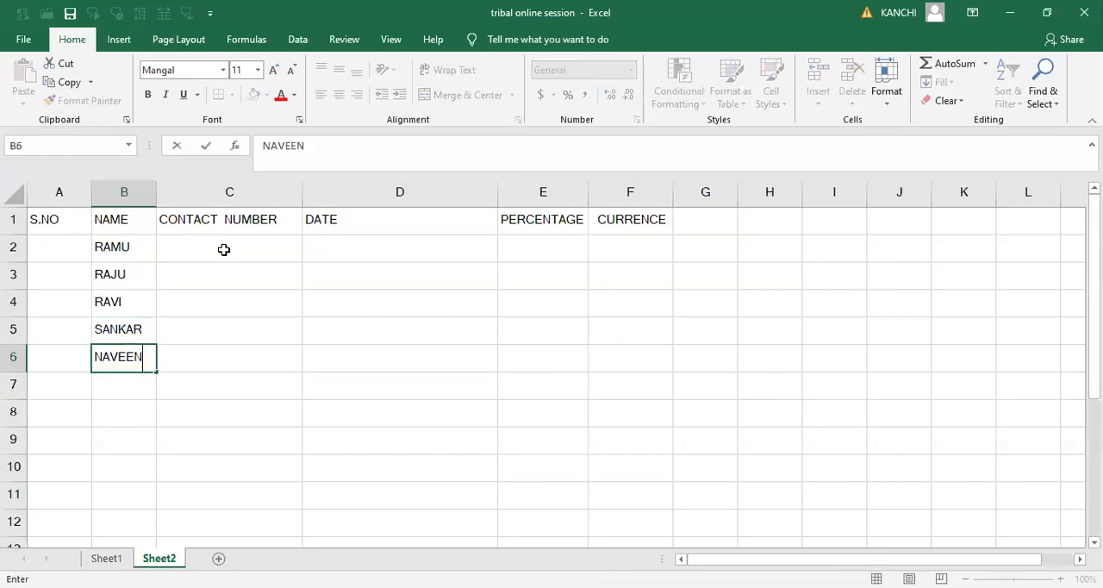
key(Return)
text(PRAVEEN)
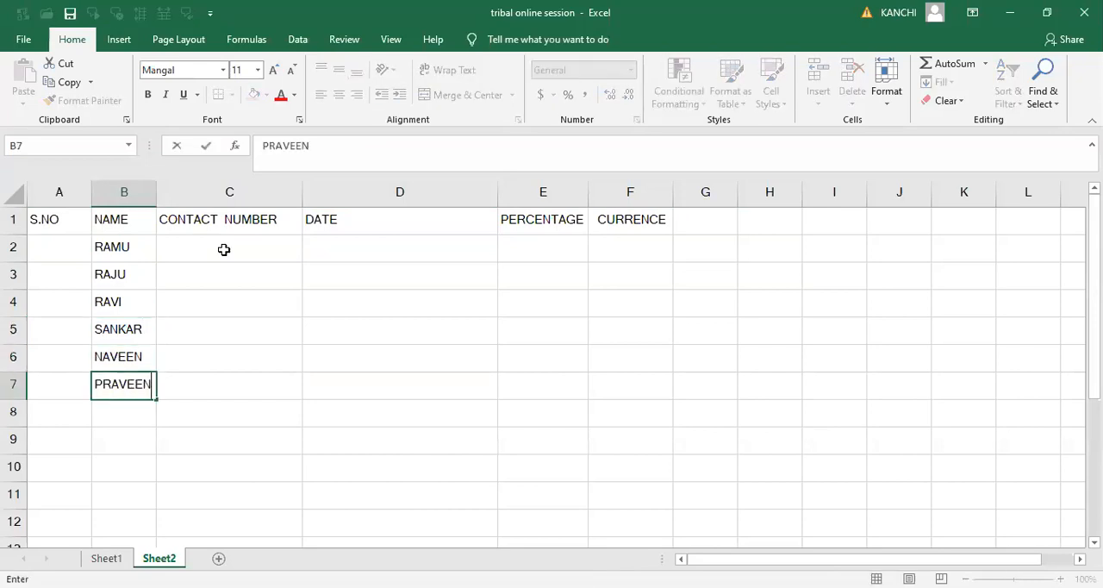
key(Return)
text(BABU)
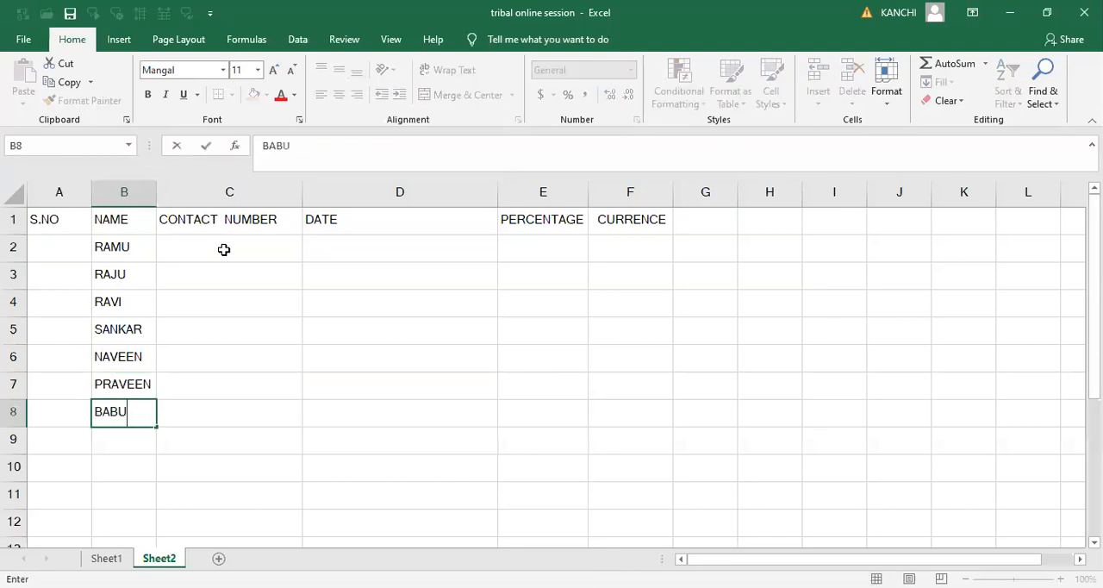
key(Return)
key(Return)
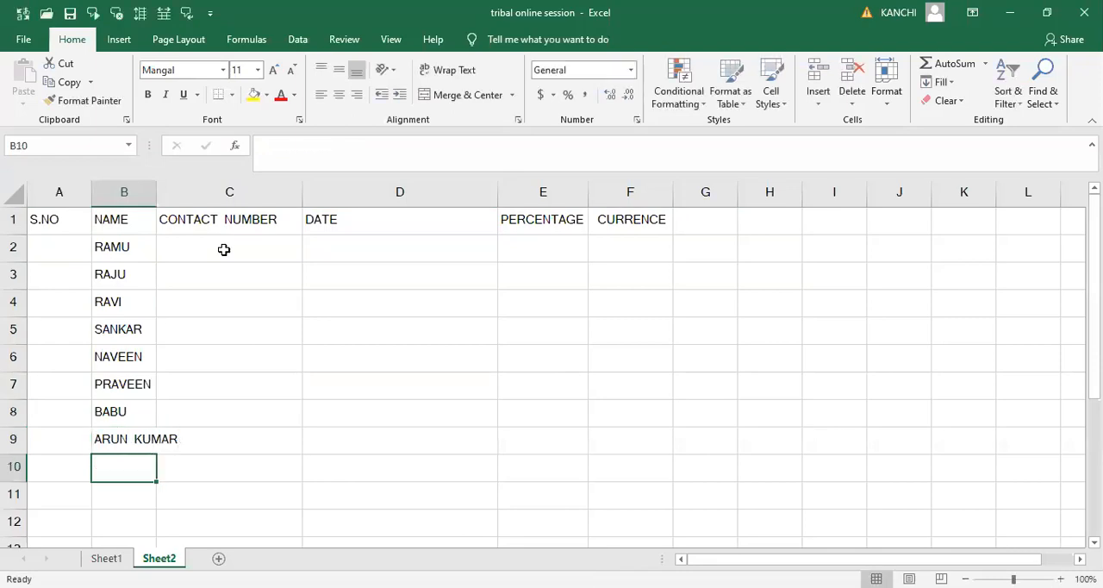
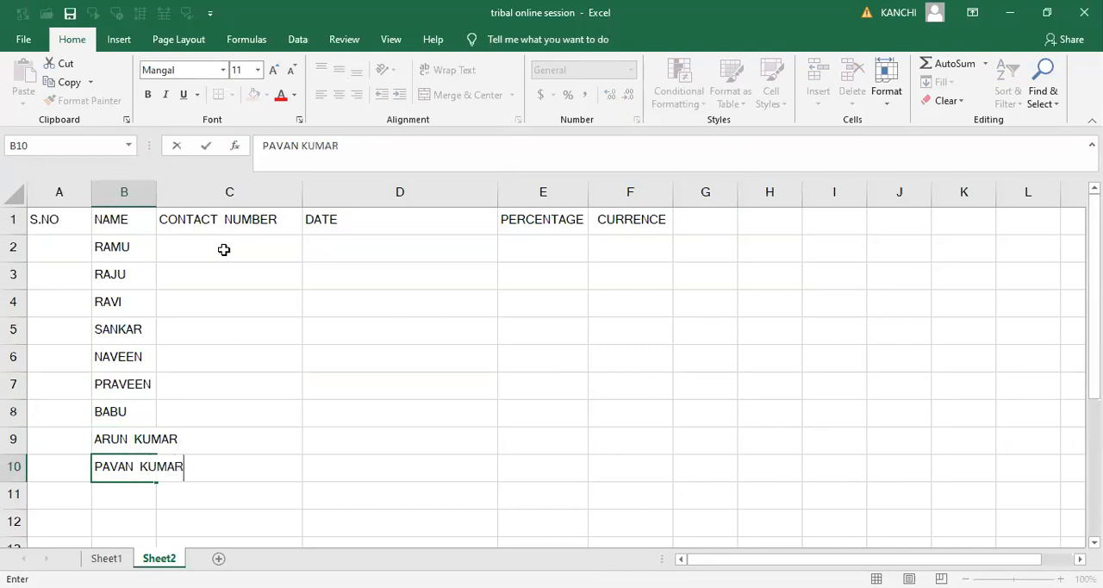
- Complete the NAME column with a person's name in each of cells B10, B11 and B12
key(Return)
text(THANUJA)
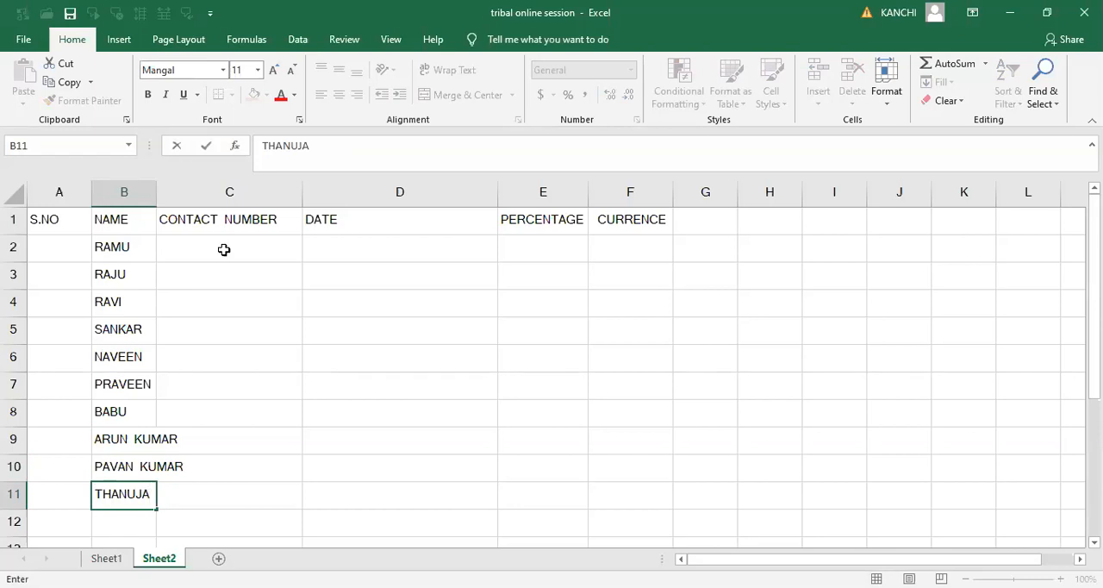
key(Return)
text(P)
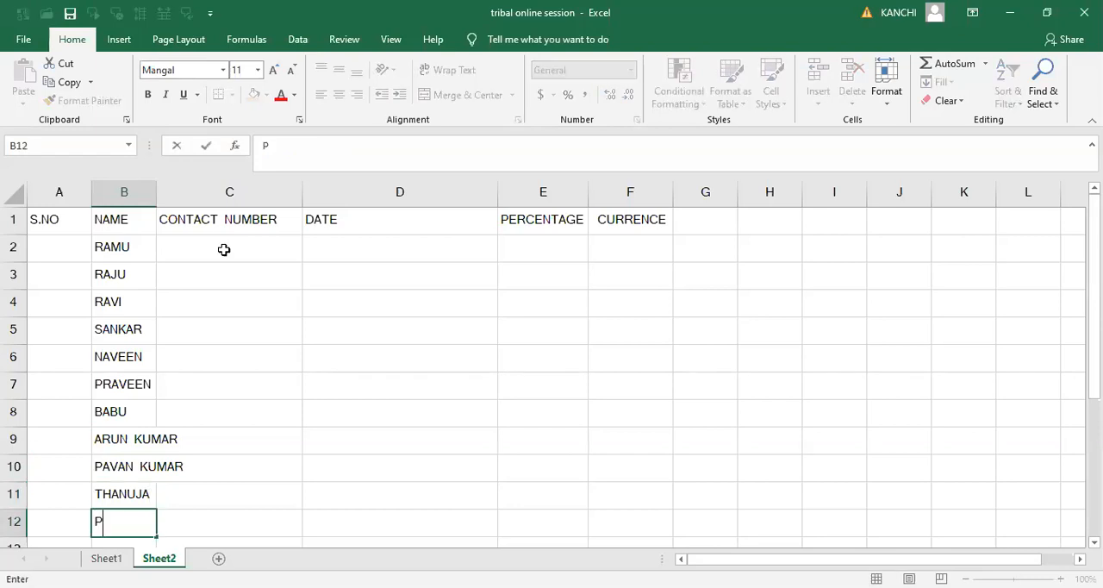
text(ARANITHI)
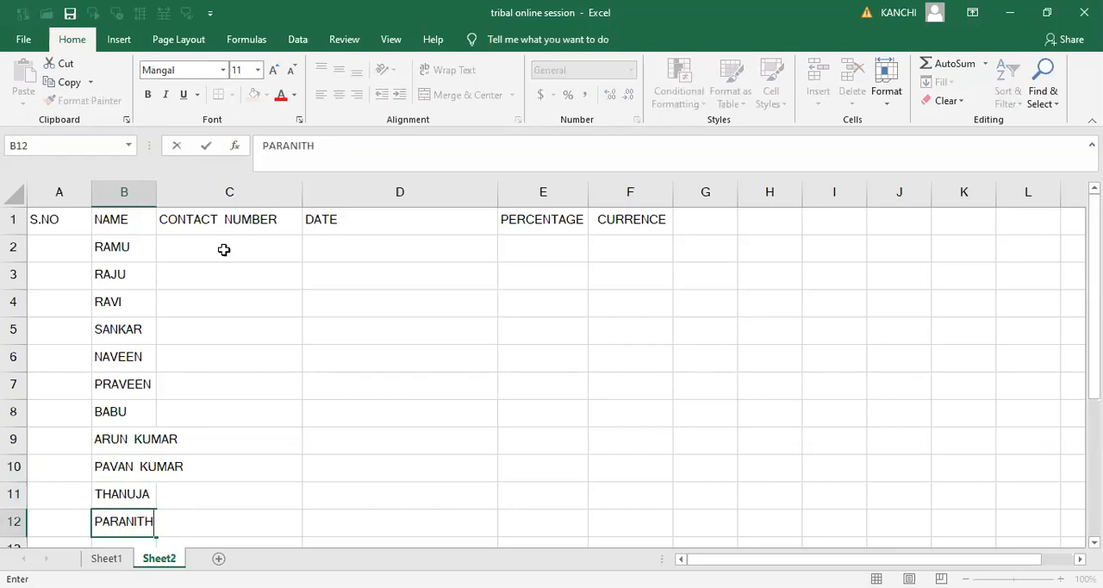
key(Up)
key(Up)
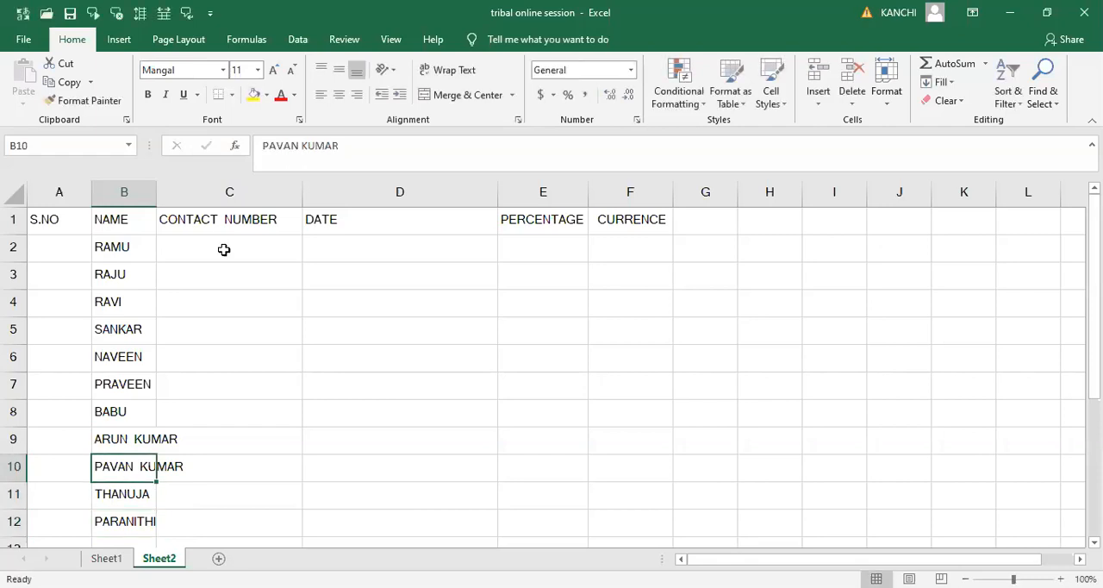
key(Up)
key(Up)
key(Up)
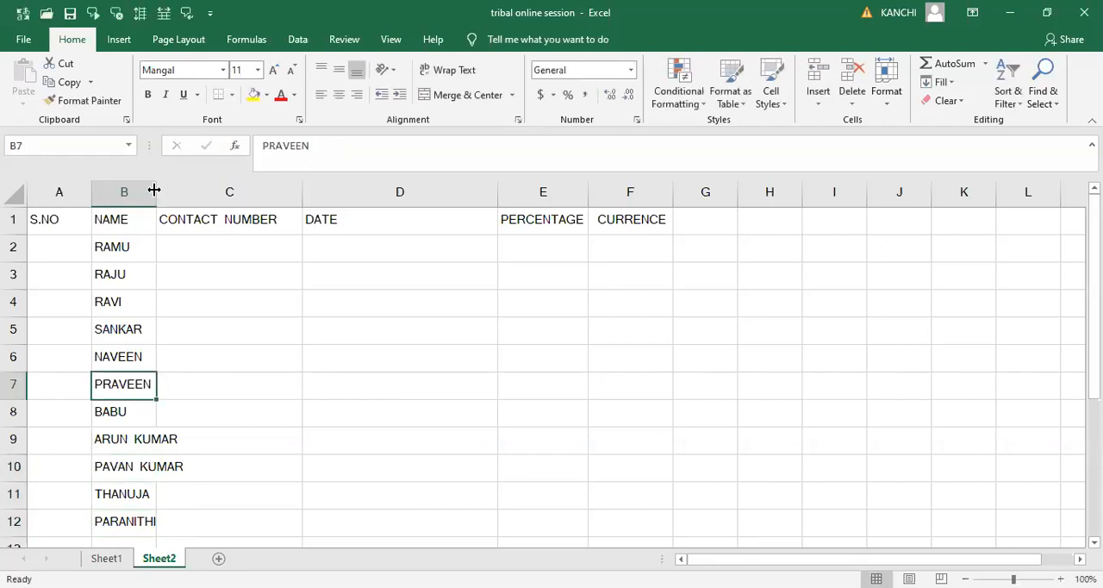
- Enter a ten-digit contact number for each of the first three people in cells C2 through C4
click(222, 240)
text(987654)
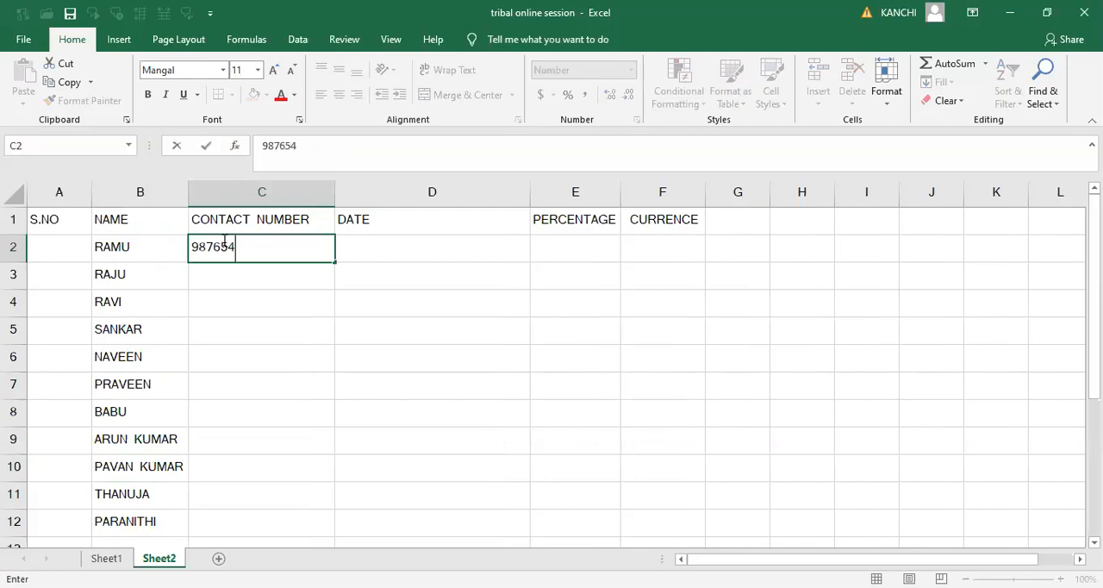
text(3456)
key(Return)
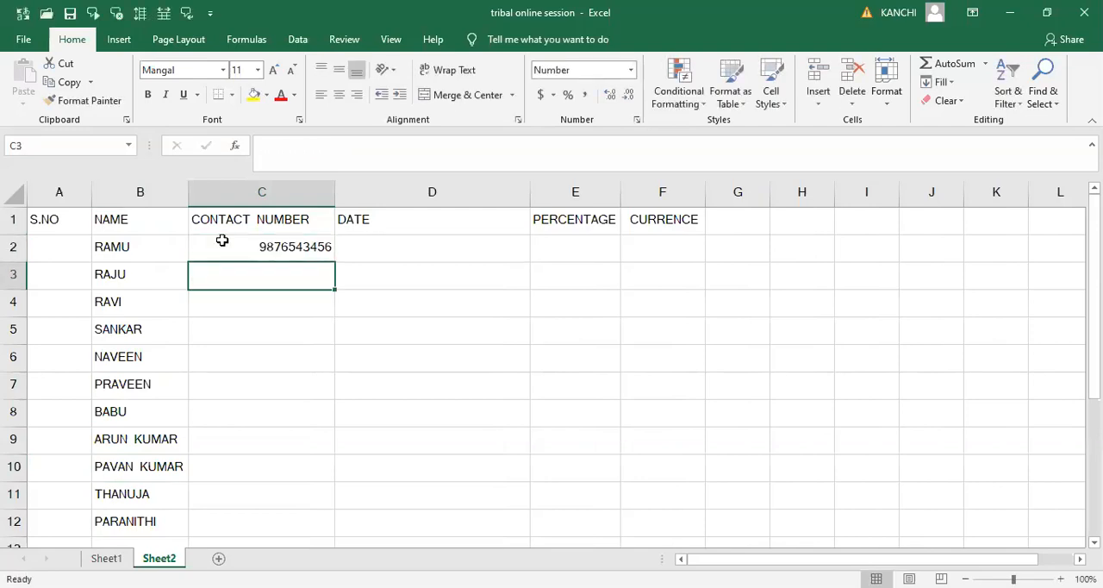
text(9876543210)
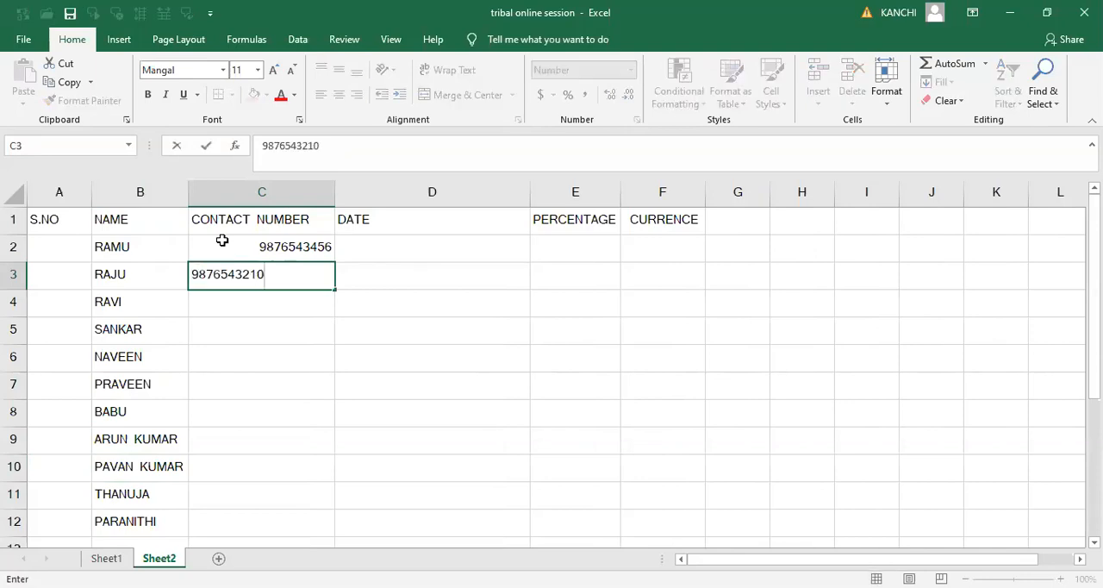
key(Return)
text(8876543212)
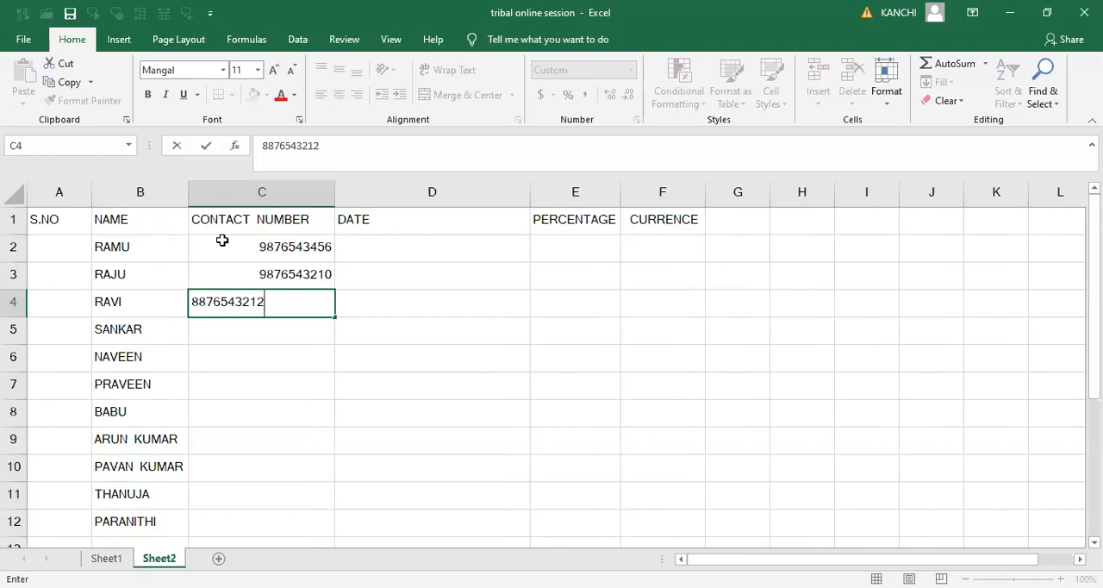
key(Return)
- Remove the thousands separators from the contact number in cell C4 by applying the General format
key(Up)
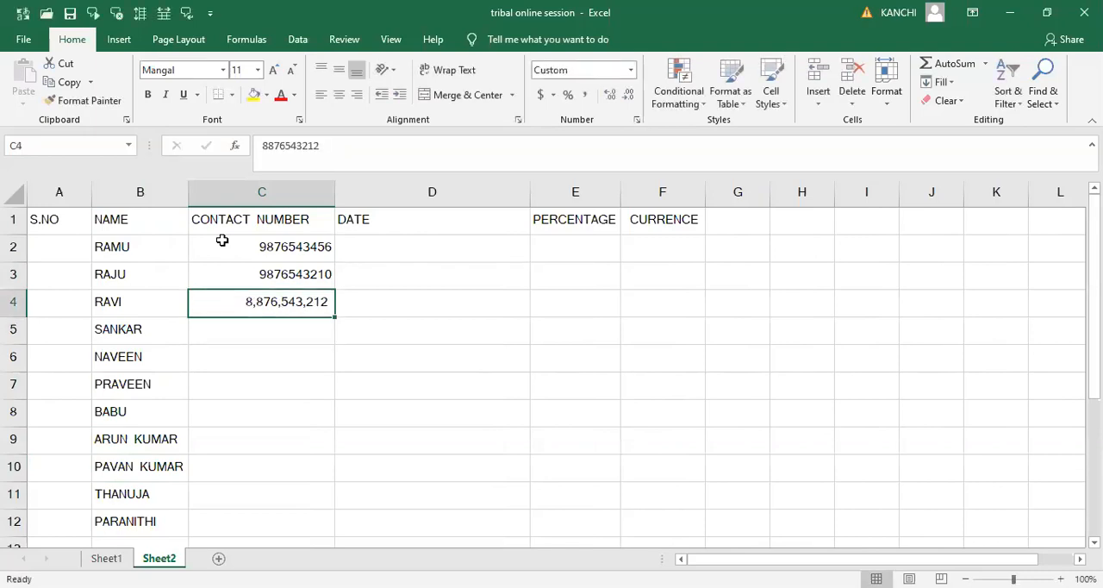
click(587, 95)
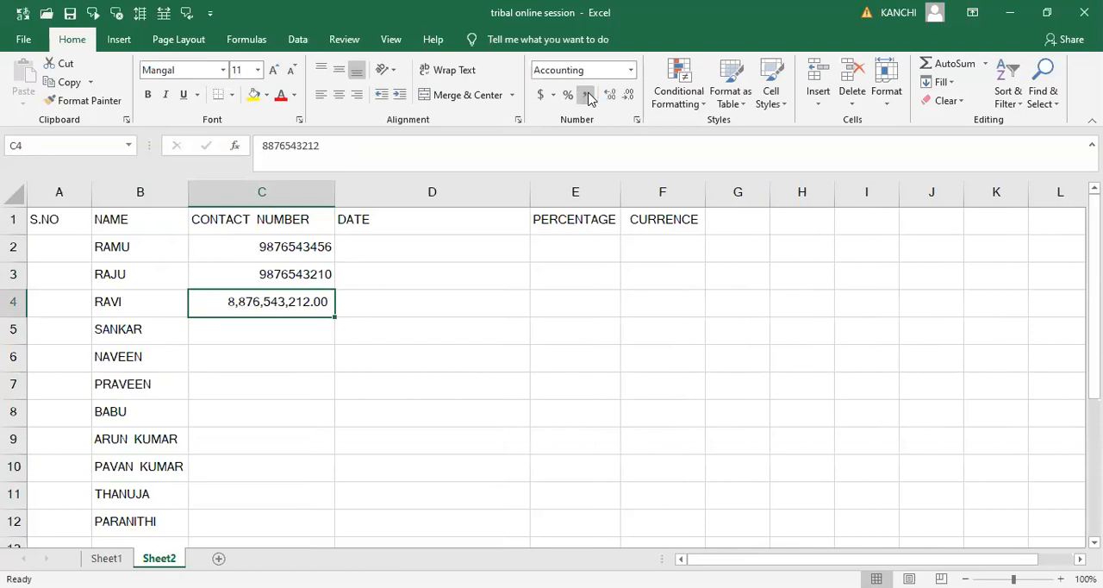
click(630, 70)
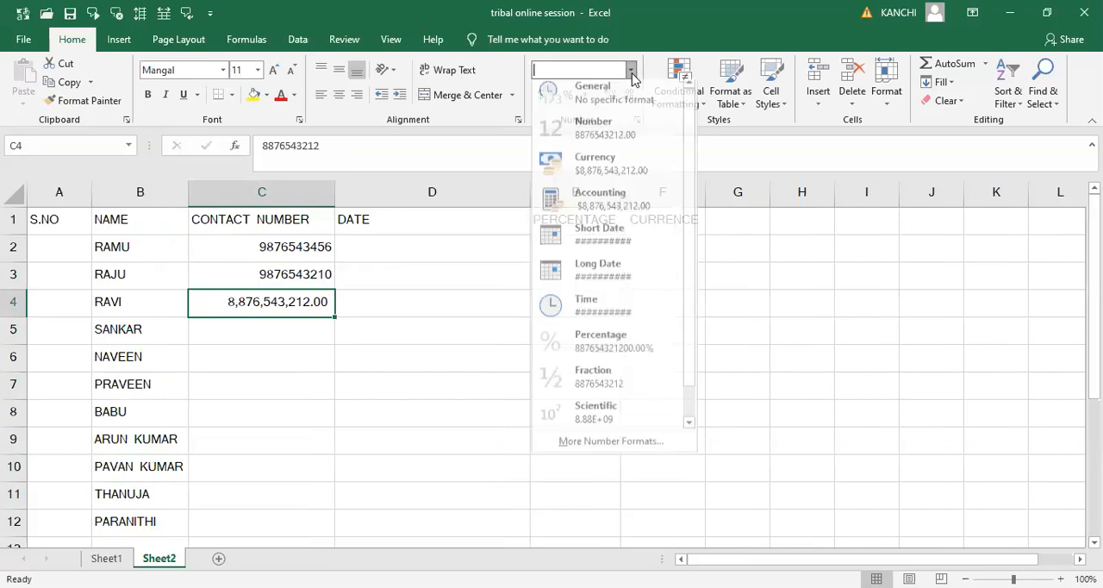
click(601, 105)
- Enter a ten-digit contact number for each of the next four people in cells C5 through C8
click(296, 327)
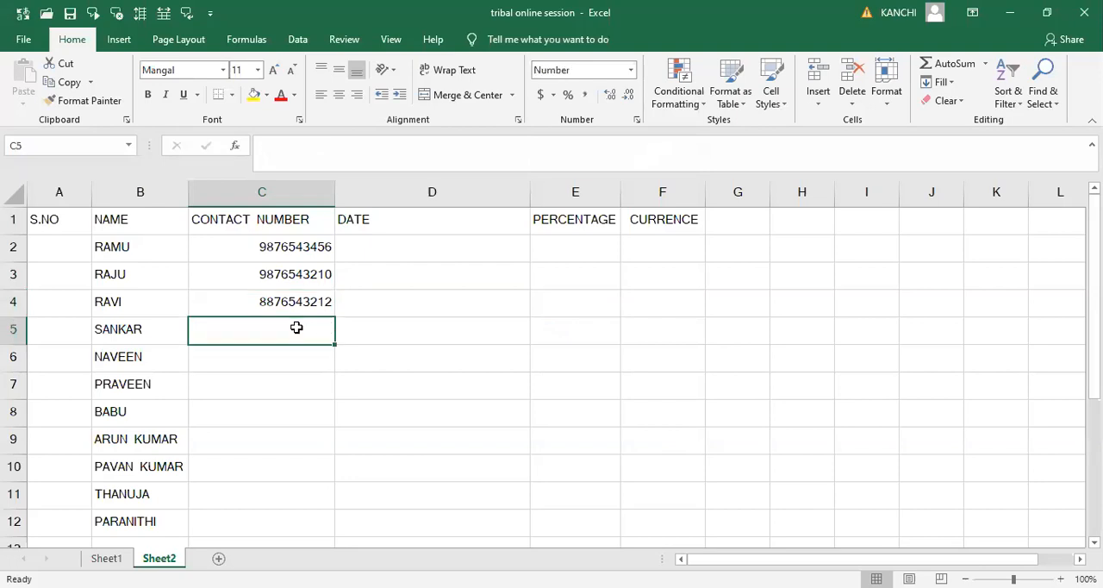
text(9987654321)
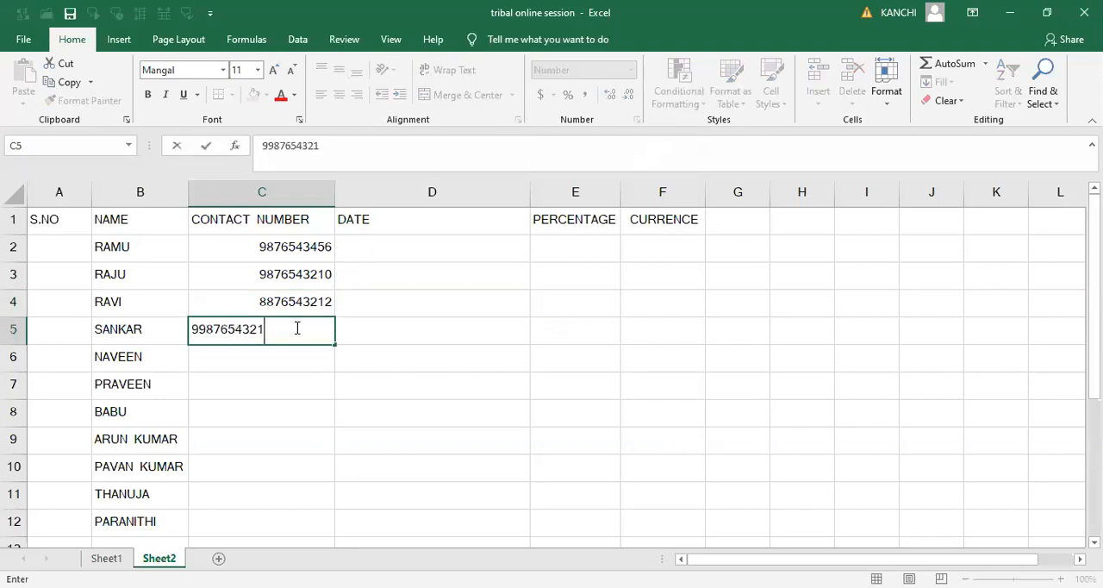
key(Tab)
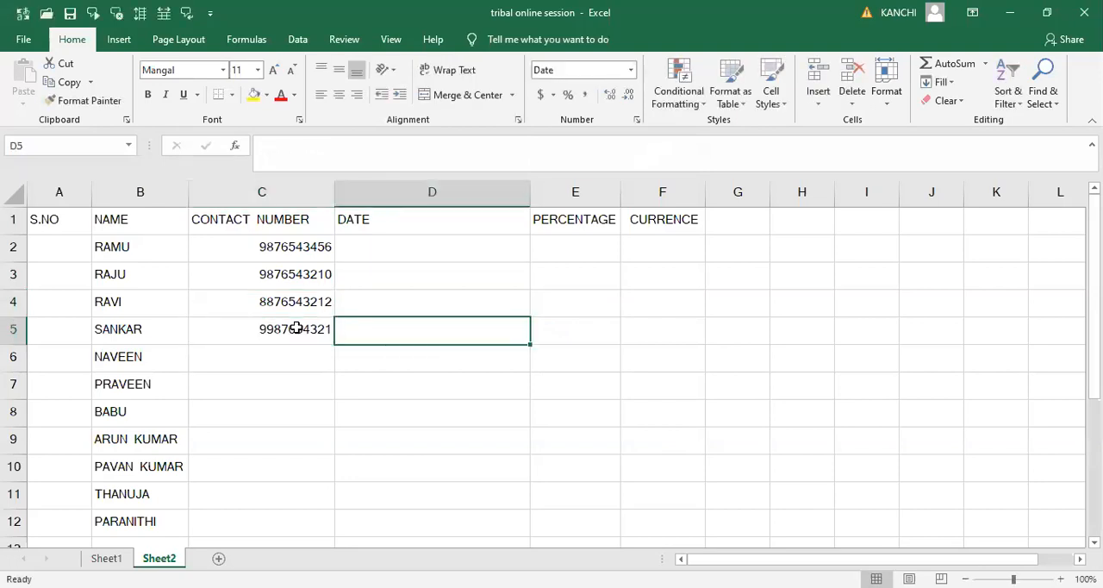
key(Return)
text(99)
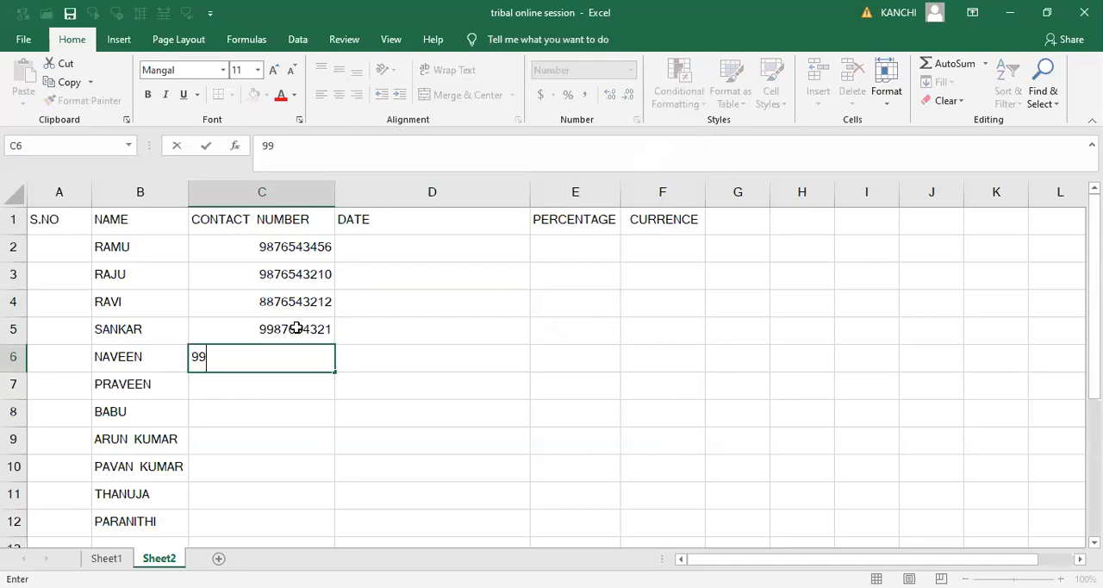
text(12345678)
key(Return)
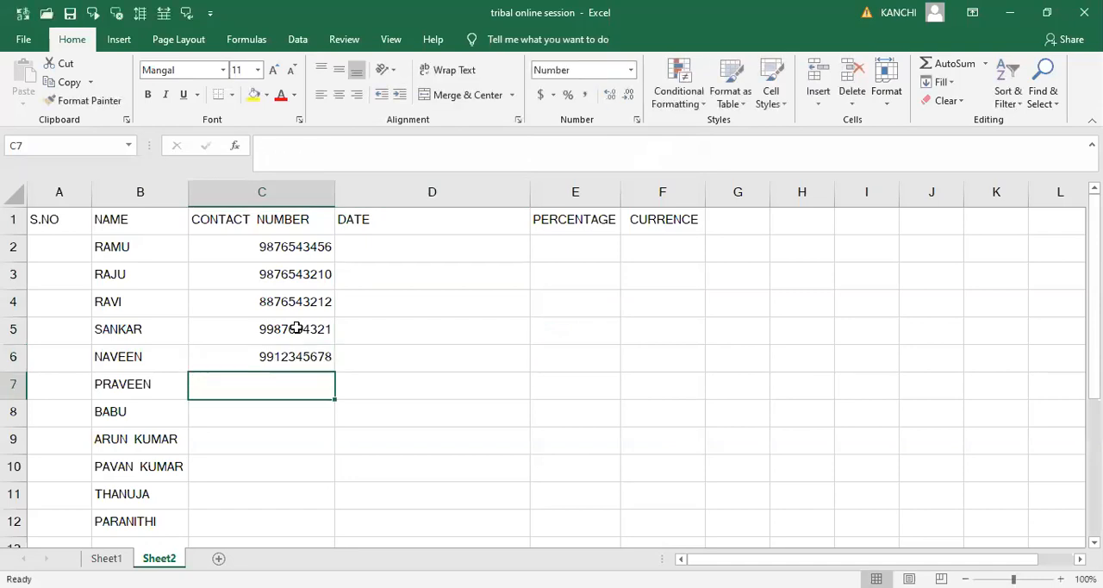
text(8876543219)
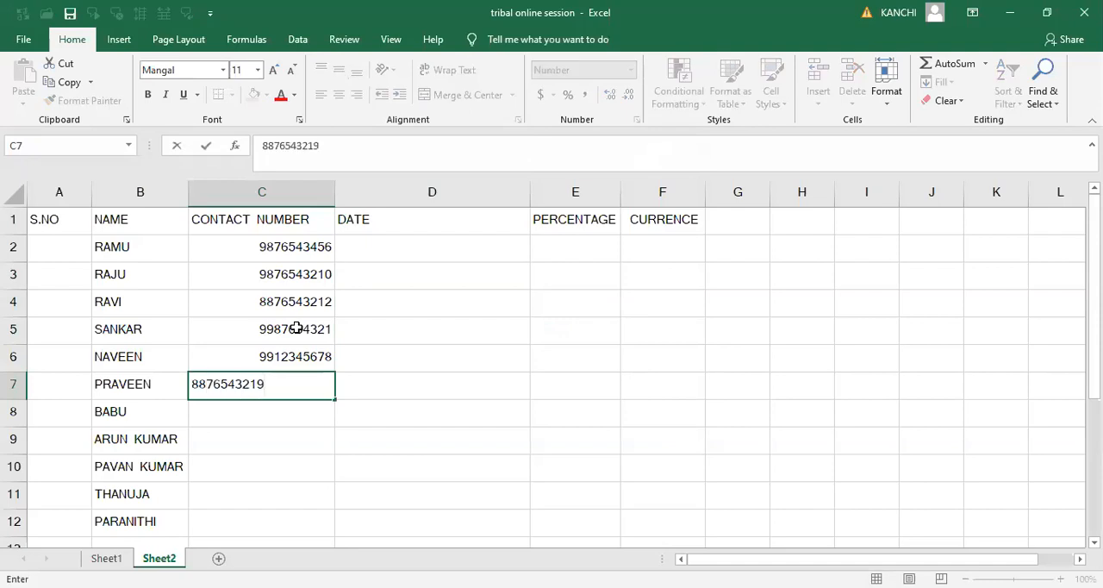
key(Return)
text(9787654321)
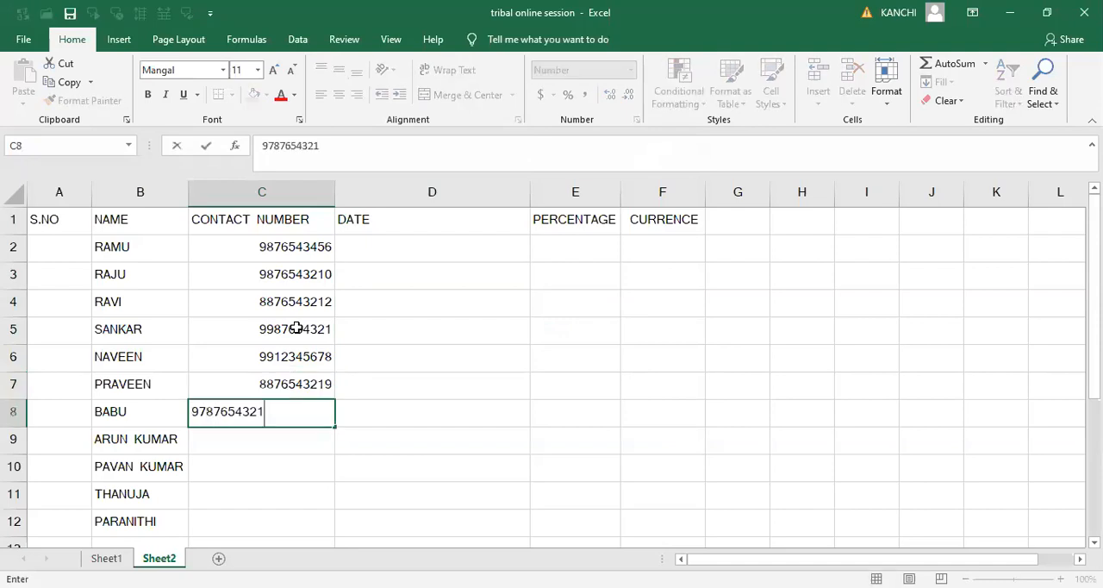
key(Return)
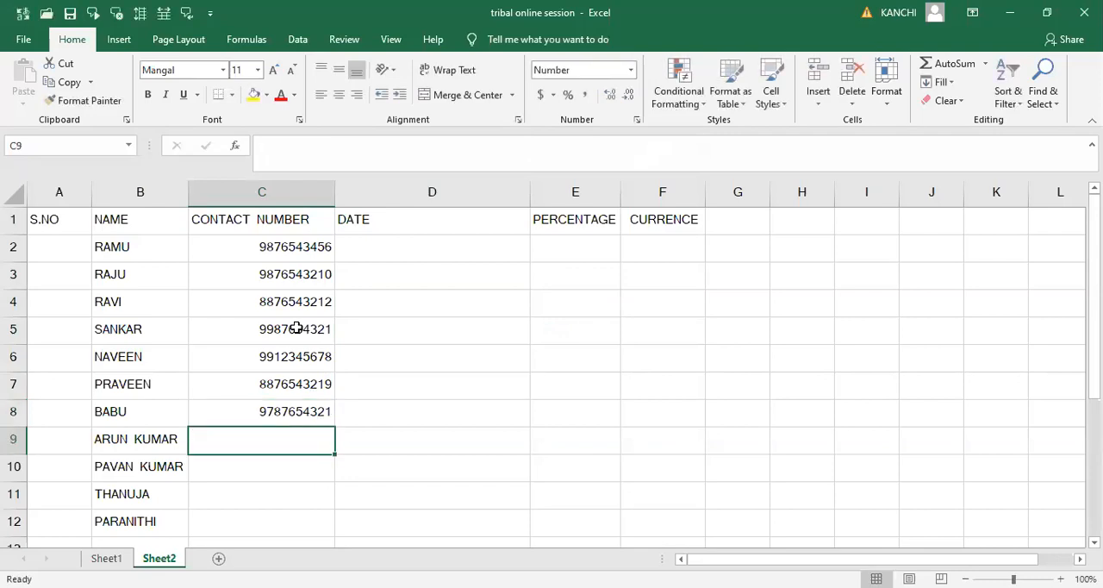
- Enter the contact number in cell C9 and append its missing last digit to make ten digits
text(908765)
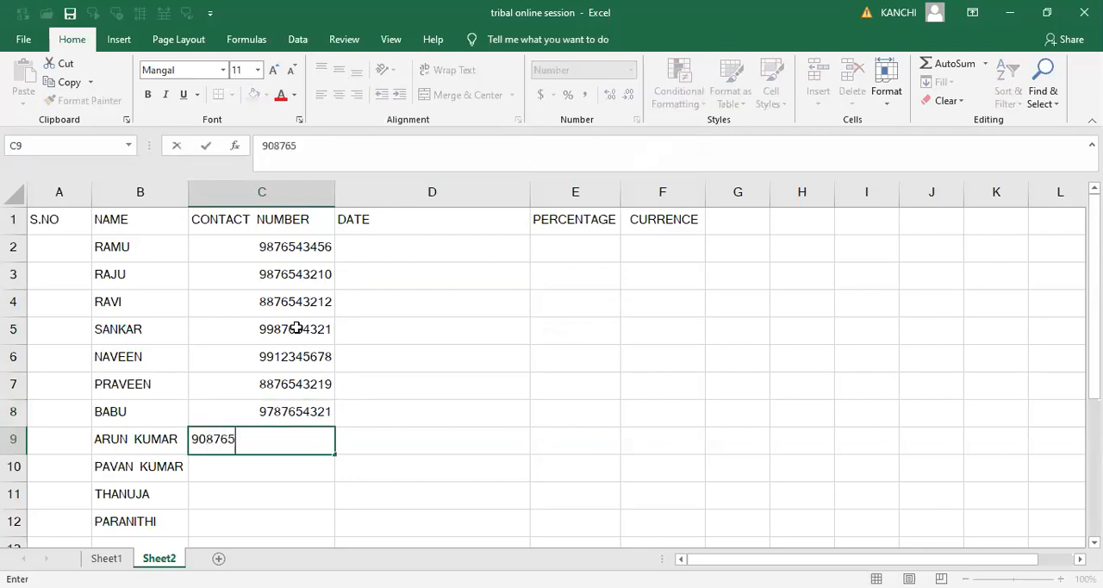
text(432)
key(Return)
key(Up)
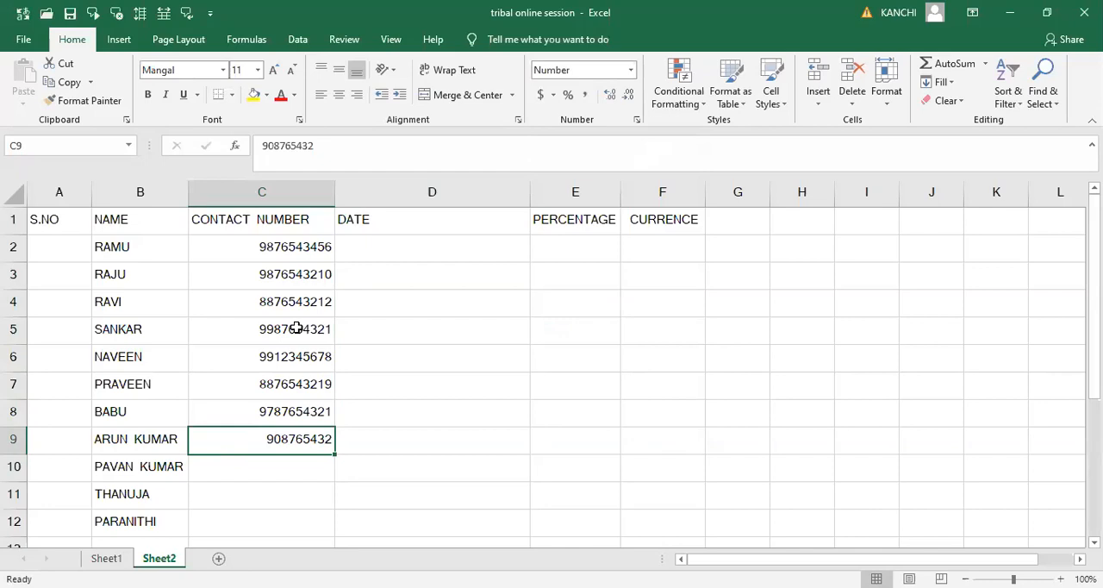
click(348, 146)
text(7)
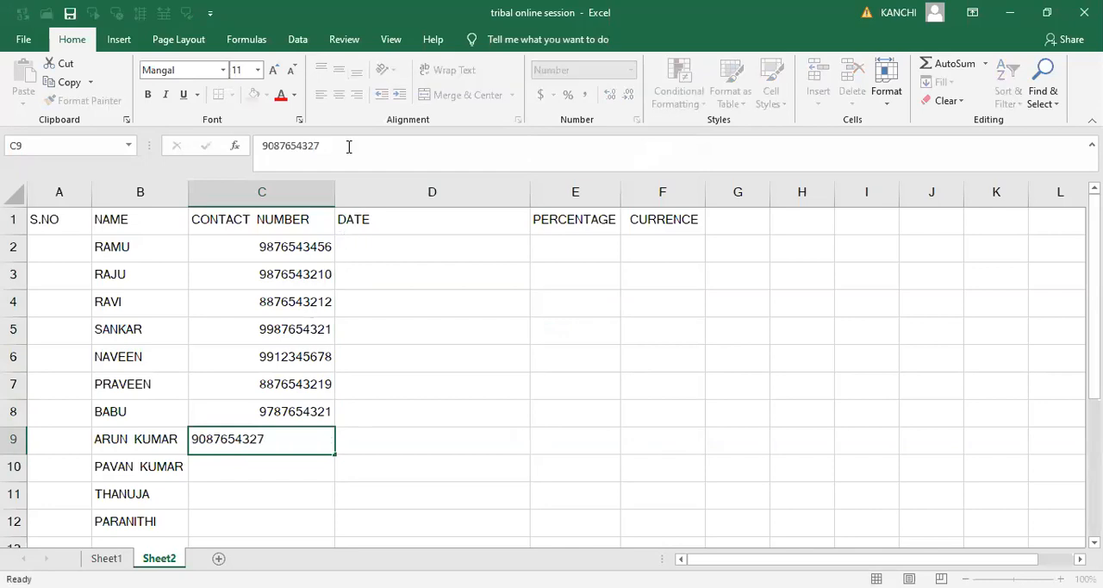
key(ctrl+Return)
key(Down)
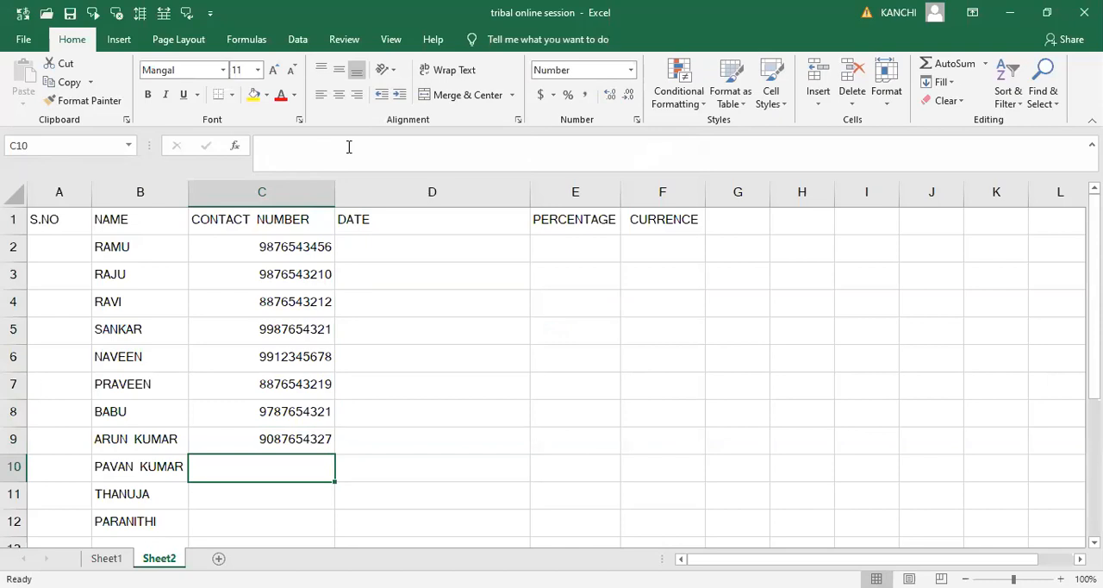
- Enter a ten-digit contact number for the ninth person in cell C10, deleting the two surplus digits
text(948765432345)
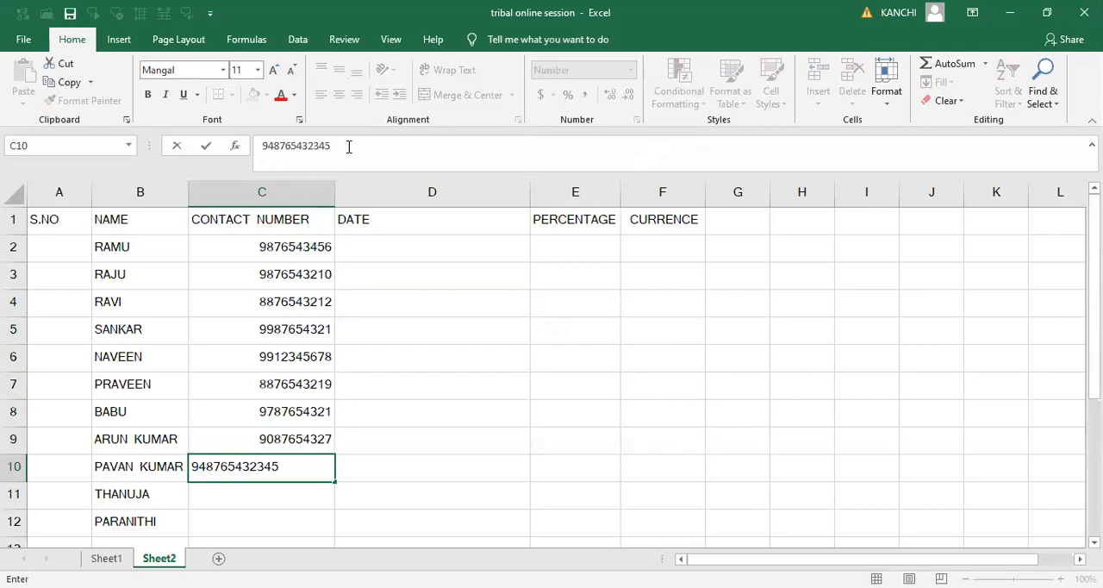
key(BackSpace)
key(BackSpace)
key(Tab)
key(Down)
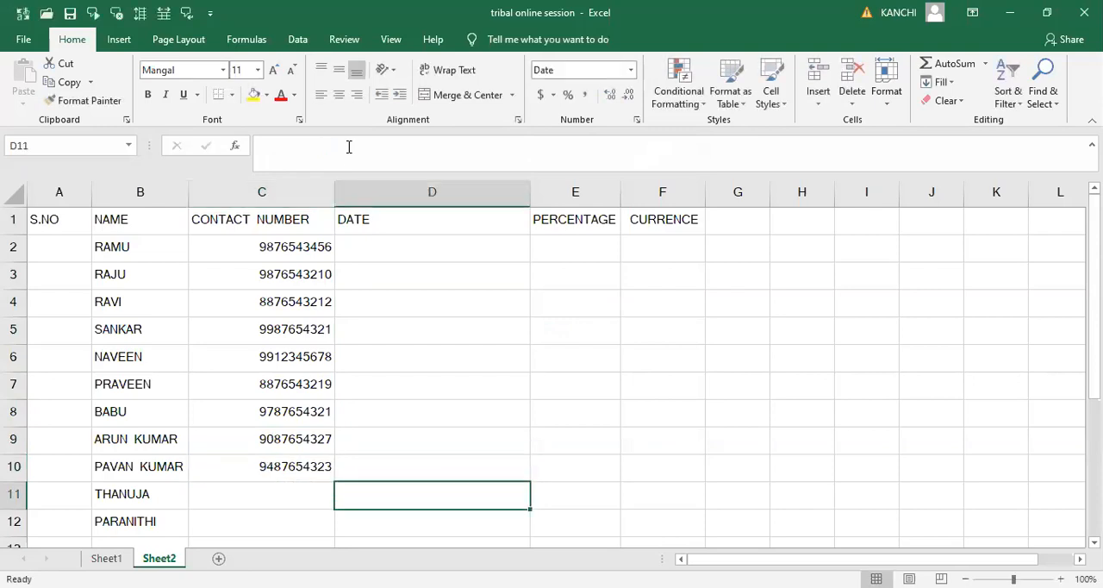
- Enter the contact number in cell C11 and remove its extra last digit to make ten digits
key(Left)
text(94)
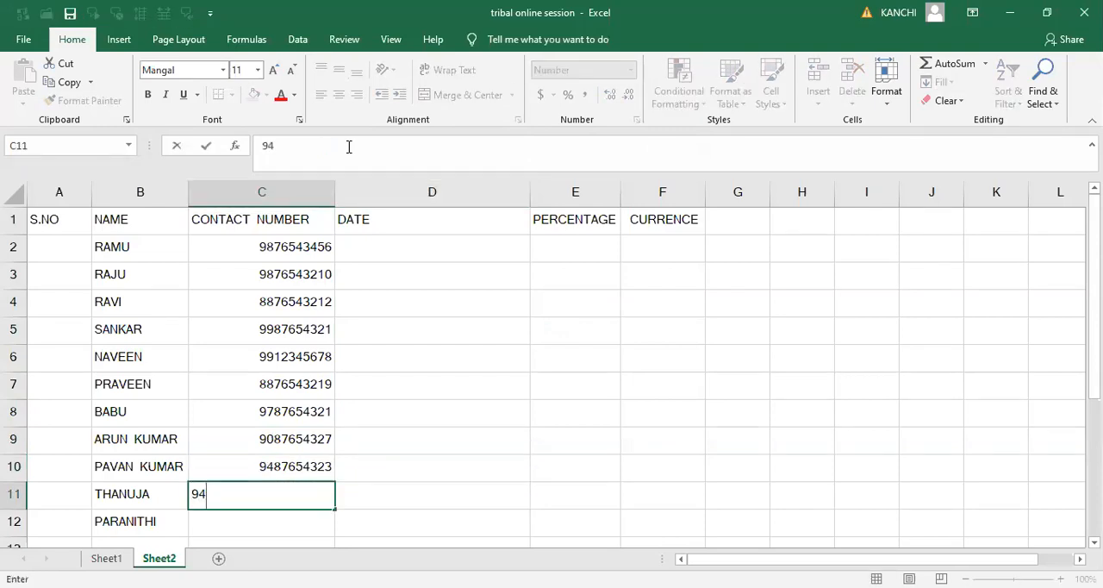
text(765677654)
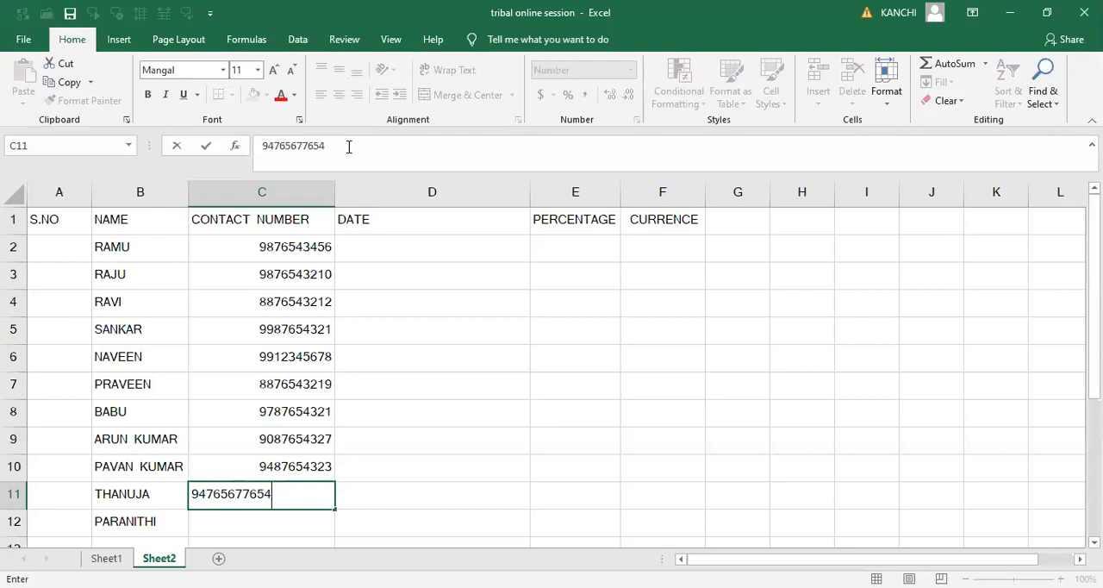
key(Right)
key(Left)
click(349, 146)
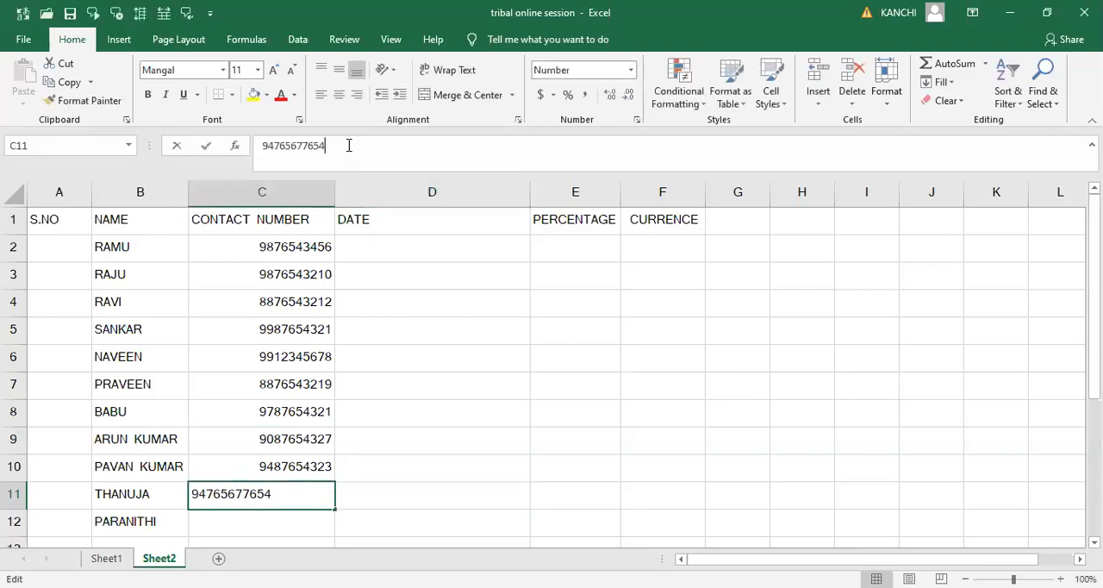
key(BackSpace)
key(Tab)
key(Return)
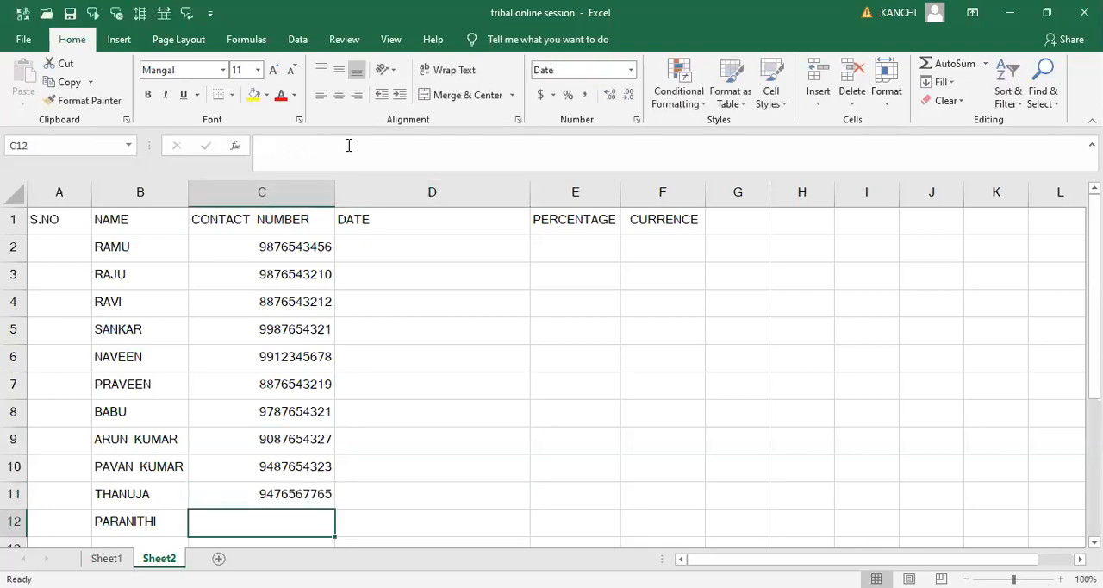
- Enter a ten-digit contact number for the last person in cell C12
text(9987654567)
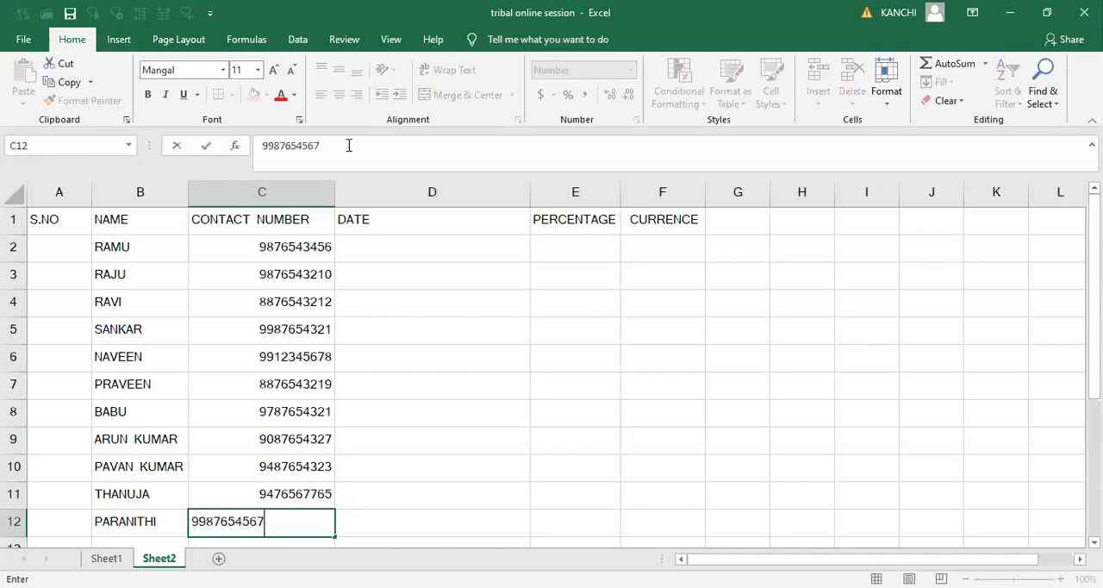
key(Return)
key(Right)
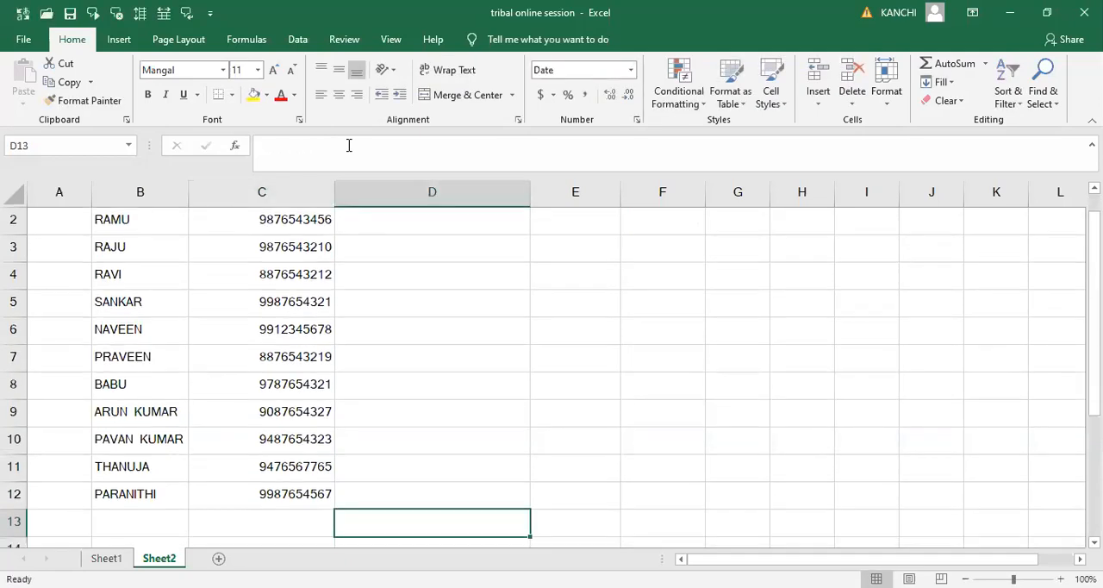
- Clear the DATE, PERCENTAGE and CURRENCE headings from cells D1 through F1
key(Up)
key(Left)
key(Up)
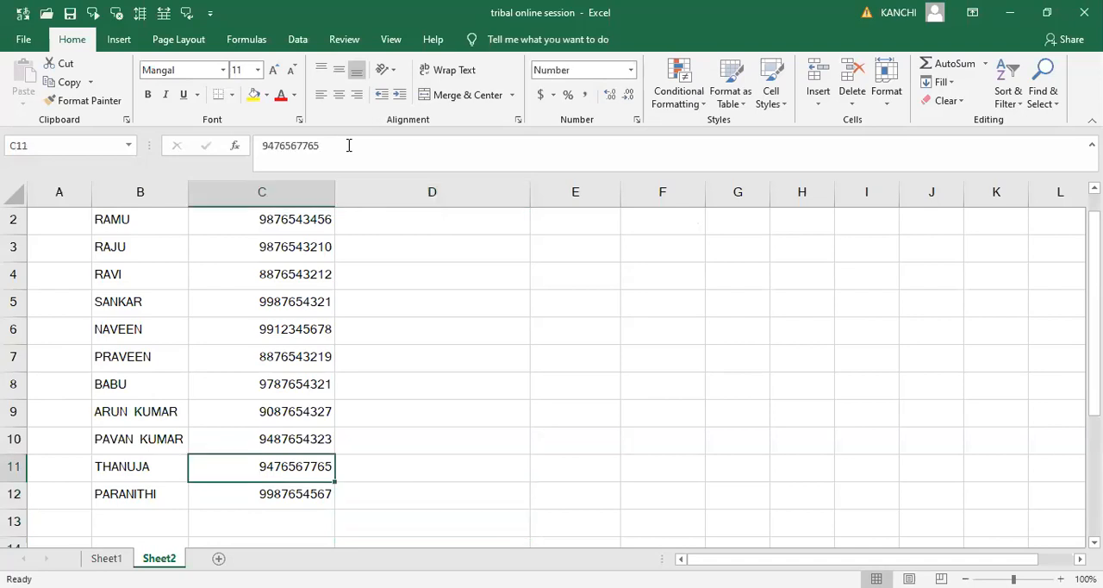
key(ctrl+Up)
key(Right)
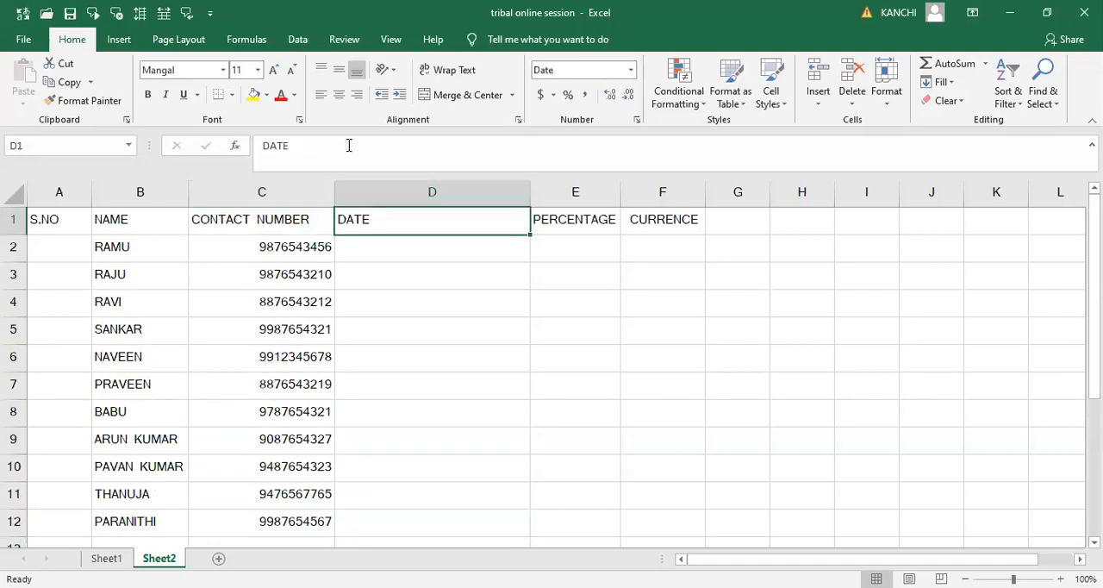
key(shift+Right)
key(shift+Right)
key(Delete)
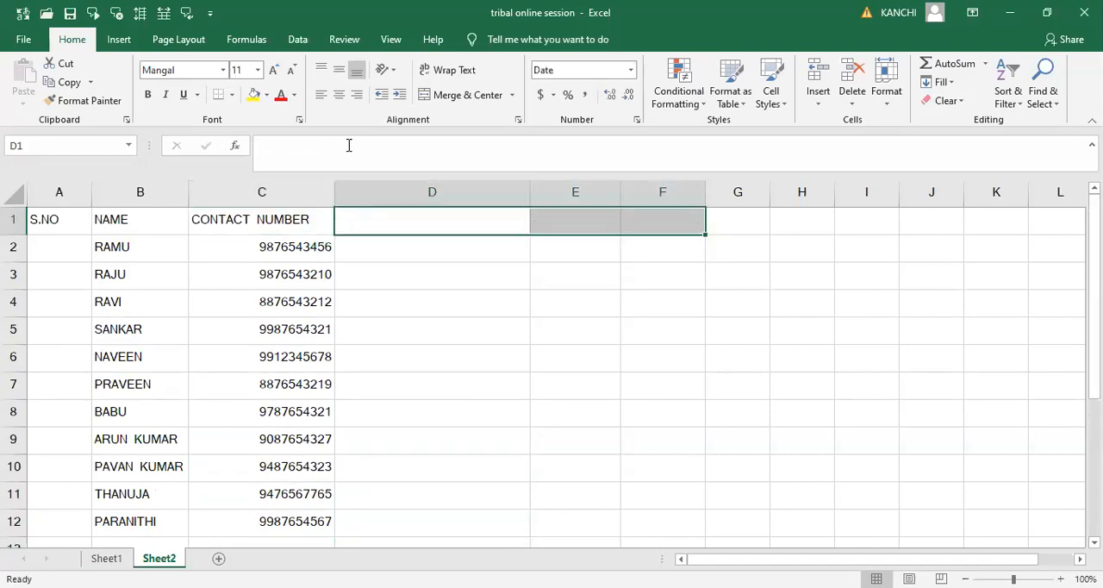
- Enter the subject headings ENGLISH in cell D1 and TELUGU in cell E1
text(EN)
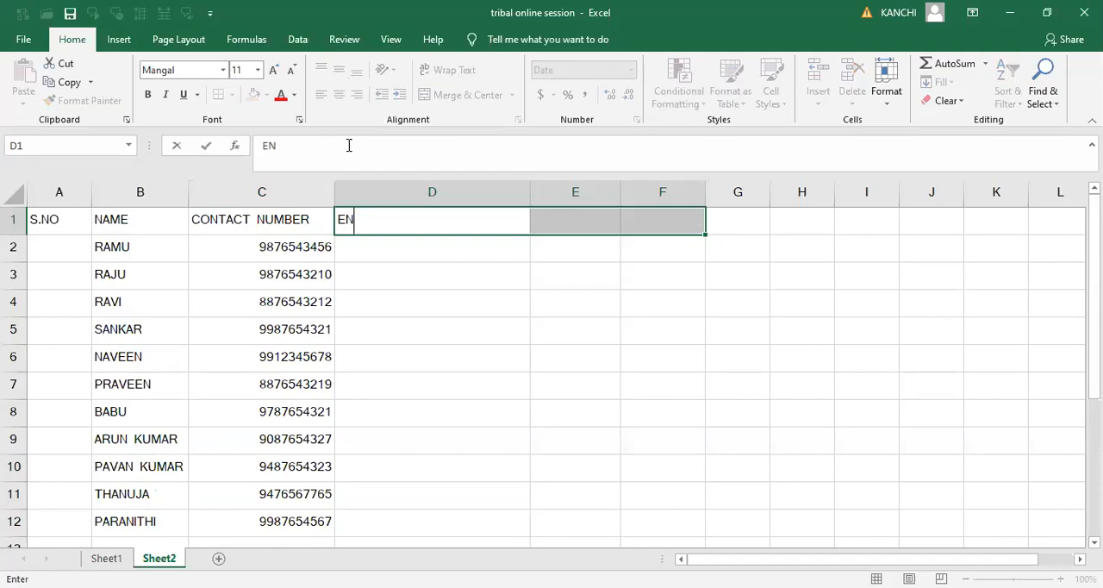
text(GLISH)
key(Down)
key(Up)
key(Right)
text(T)
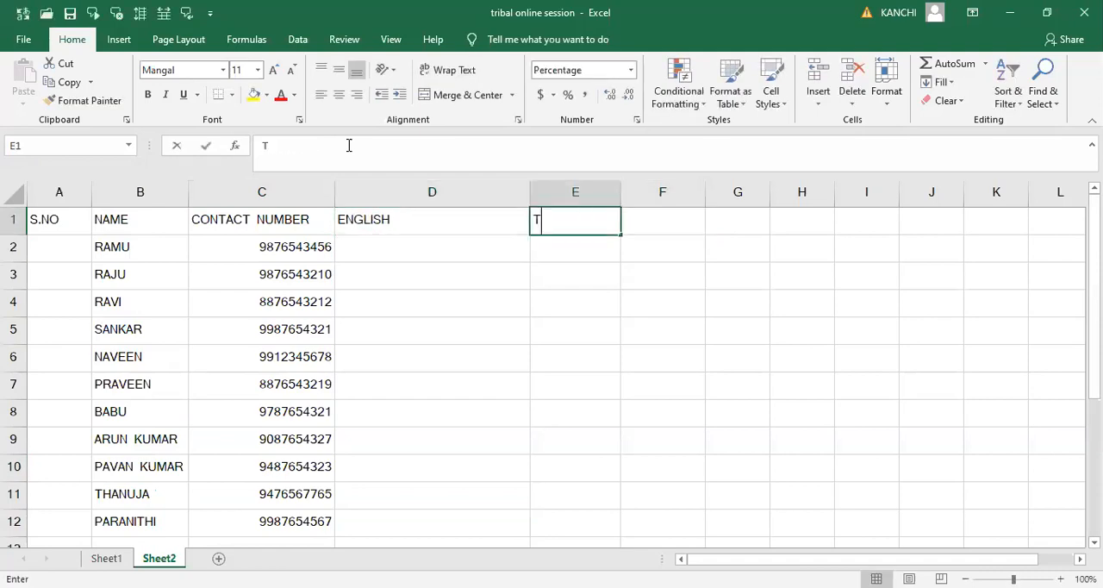
text(ELUGU)
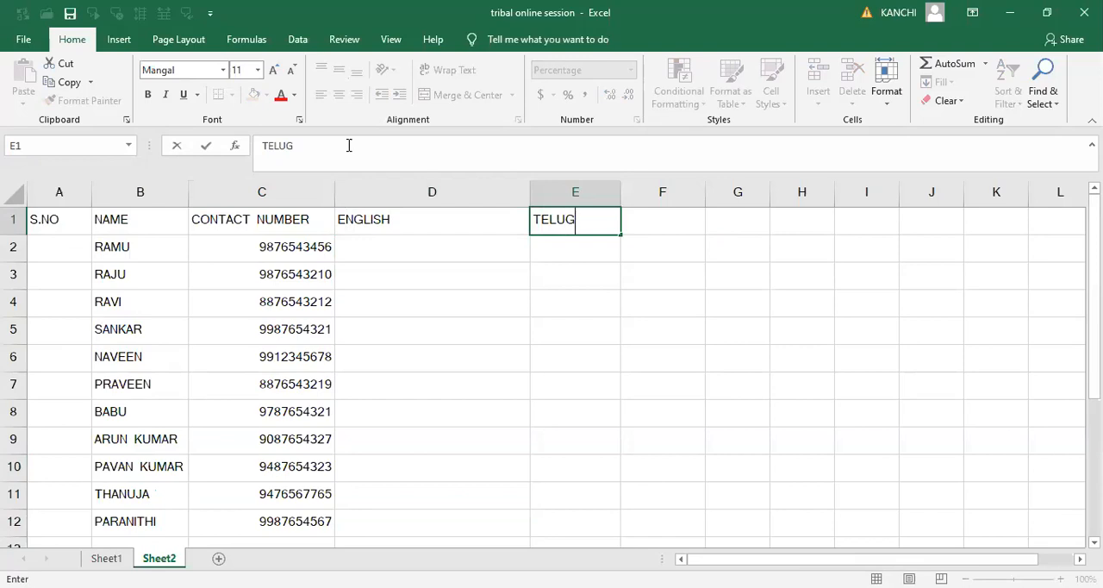
- Enter the subject headings MATHS, SOCIAL and SCIENCE in cells F1 through H1
key(Right)
text(MATHS)
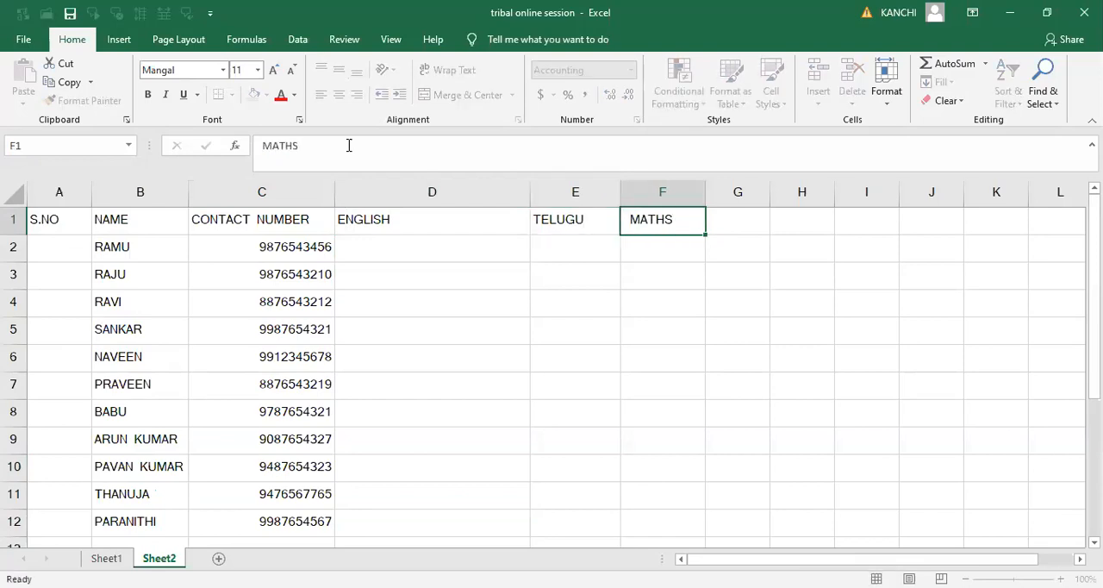
key(Right)
text(SOCIAL)
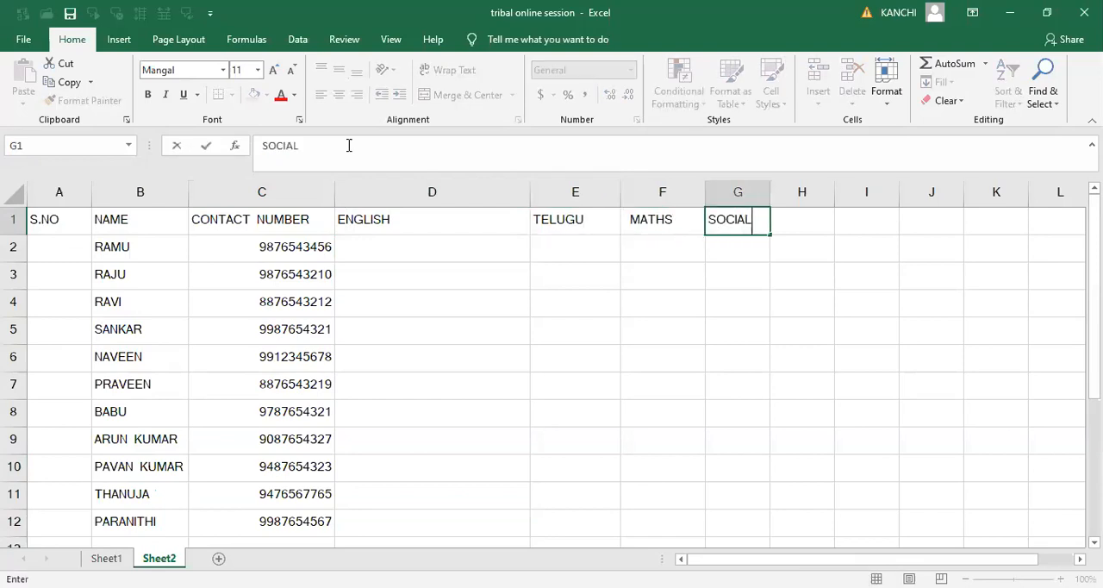
key(Right)
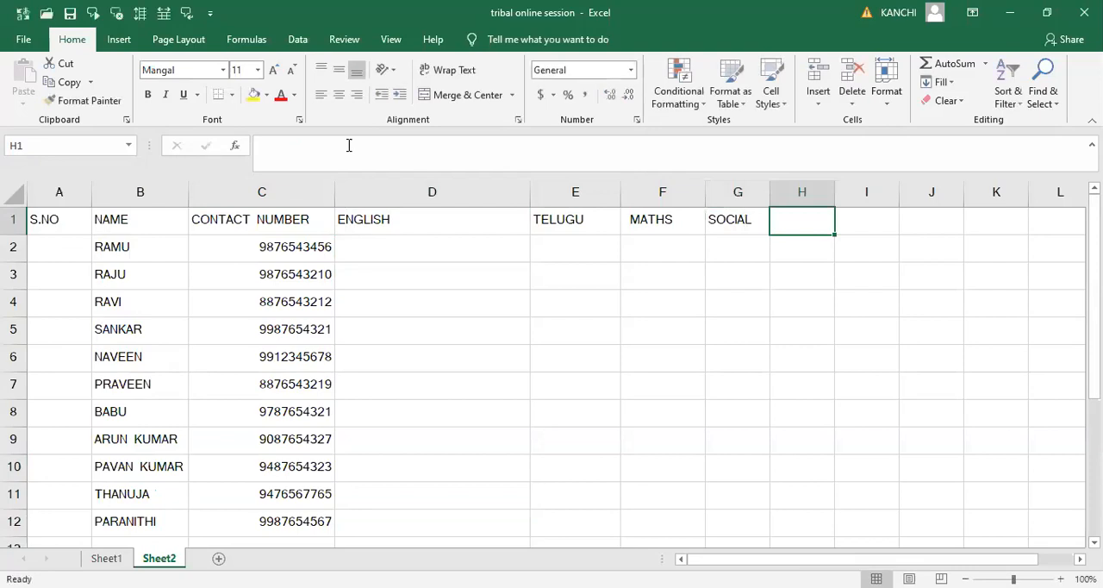
text(SCIENCE)
key(Right)
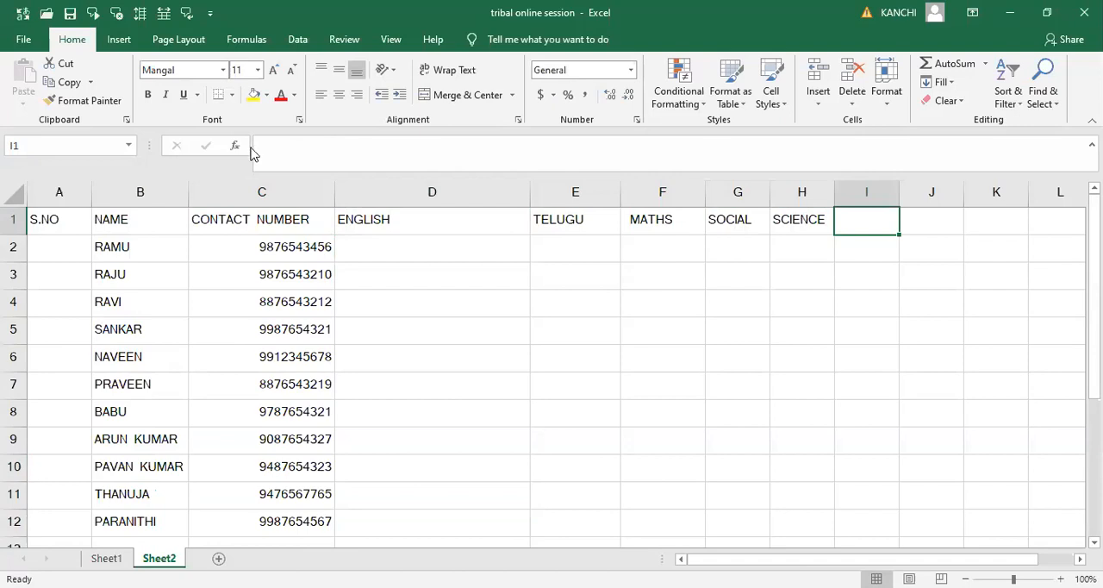
- Fit the widths of the five subject columns, D through H, to their contents
double_click(526, 196)
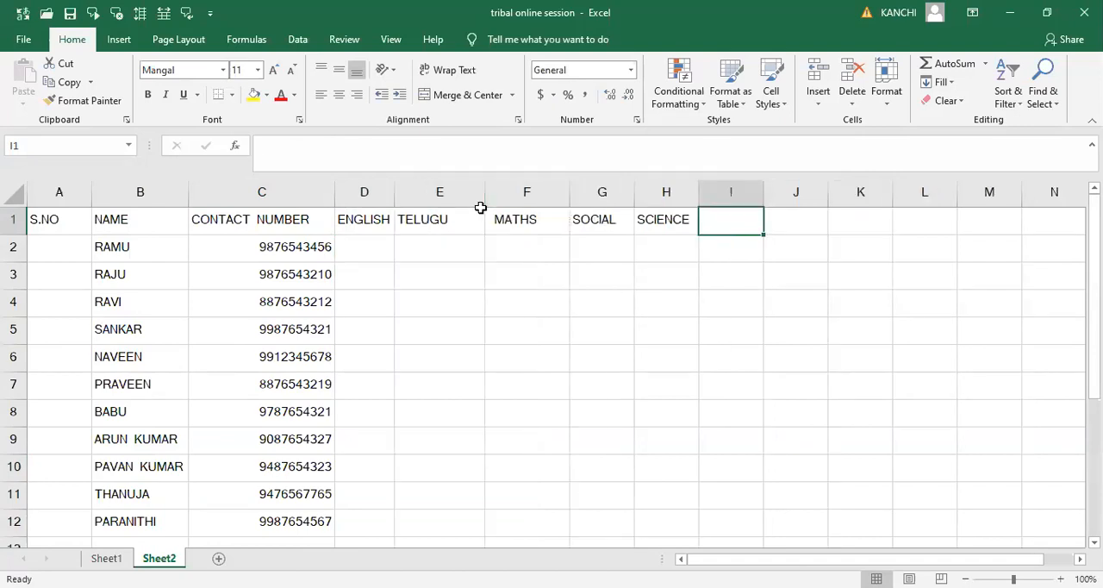
double_click(484, 196)
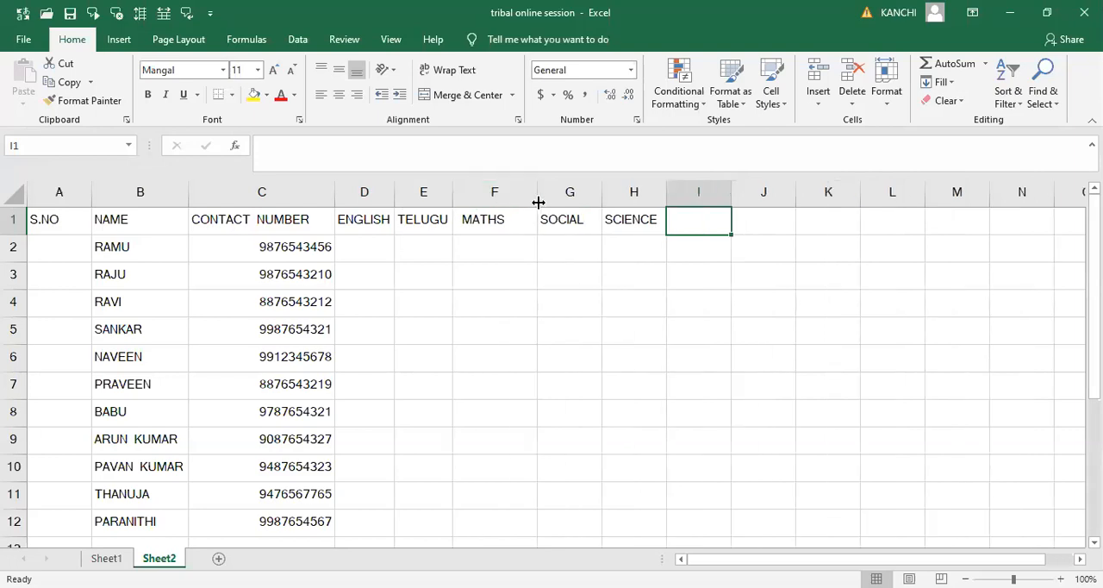
double_click(537, 201)
click(538, 201)
double_click(578, 202)
double_click(633, 199)
click(658, 251)
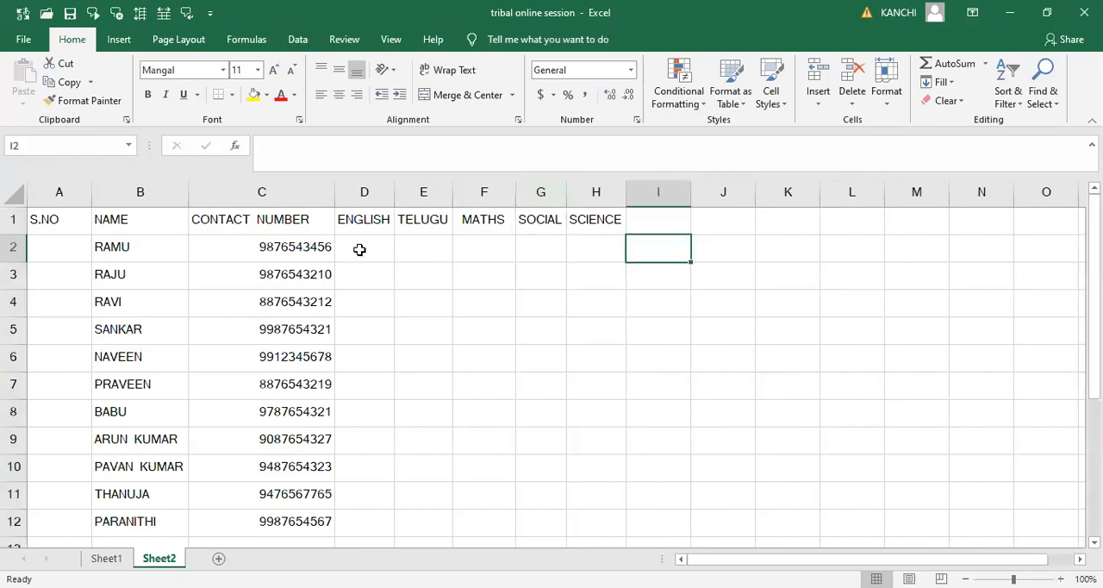
- Enter 24 as the first person's English mark in cell D2
click(359, 249)
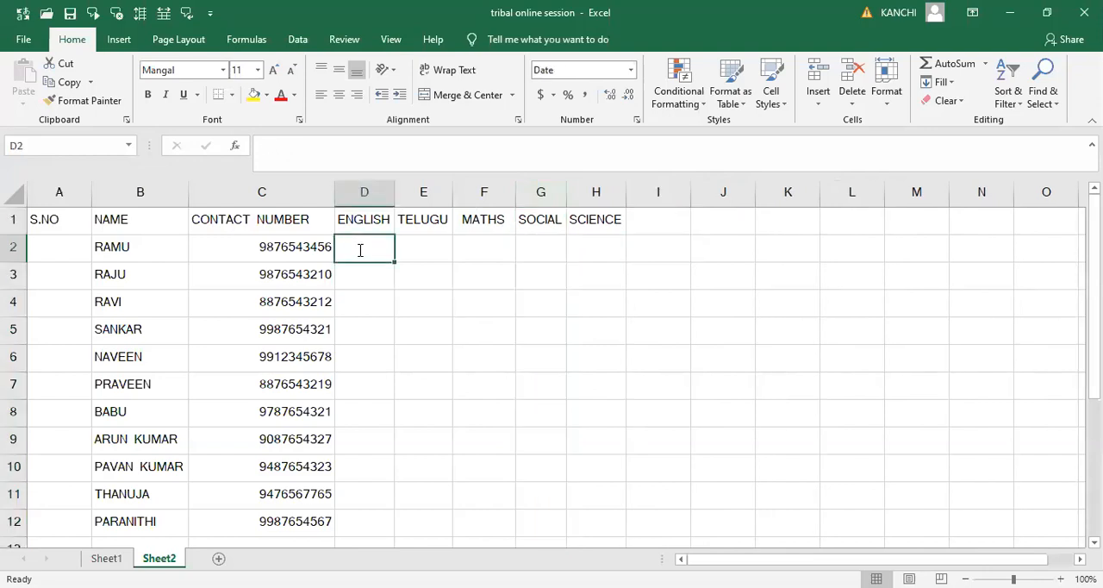
text(24)
key(Tab)
click(359, 249)
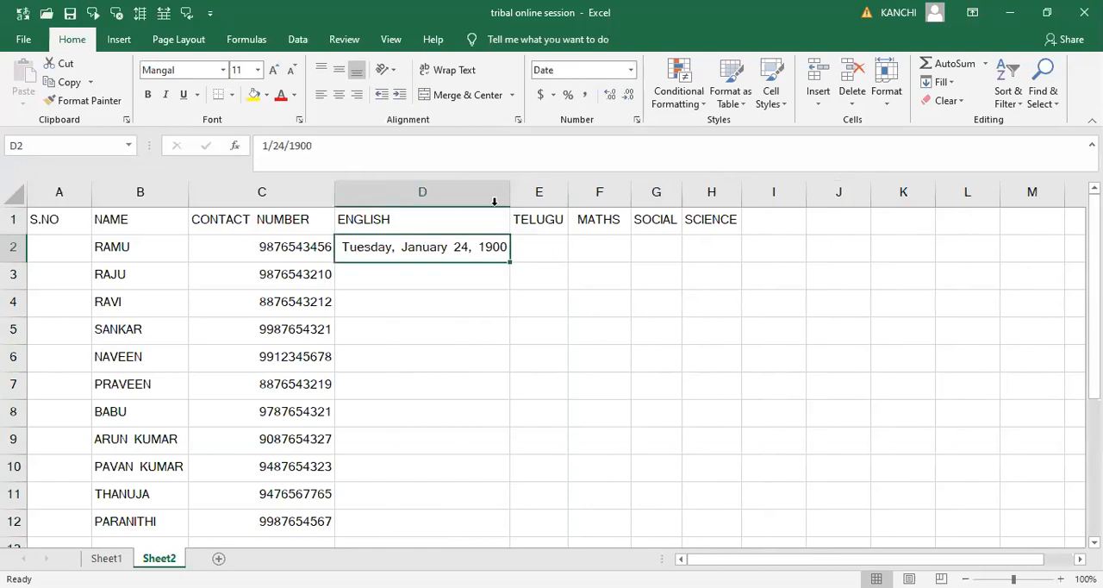
- Apply the General number format to the ENGLISH column and fit its width to the contents
click(458, 180)
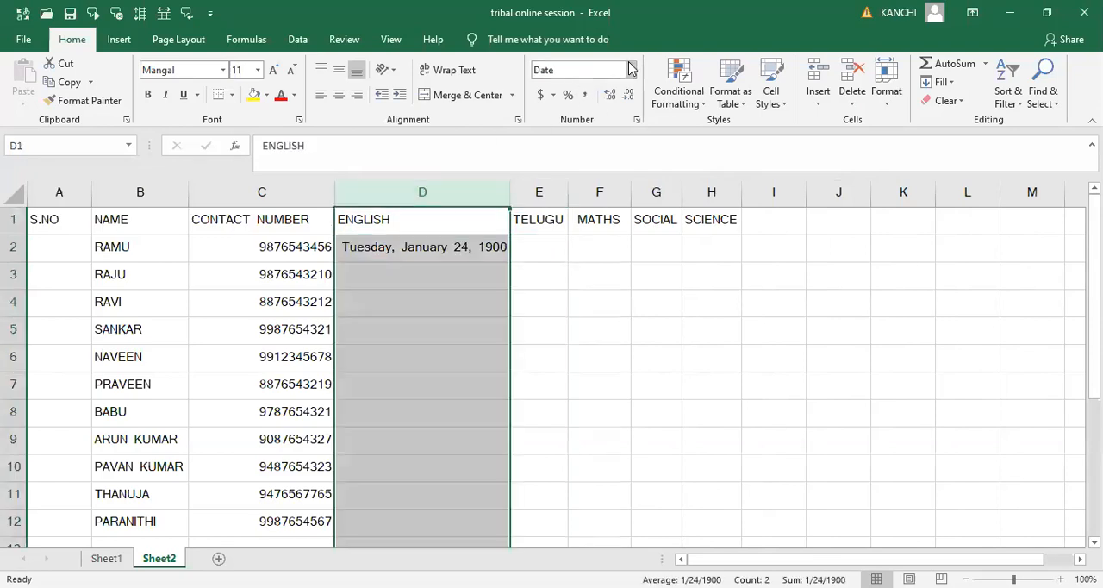
click(630, 68)
click(591, 96)
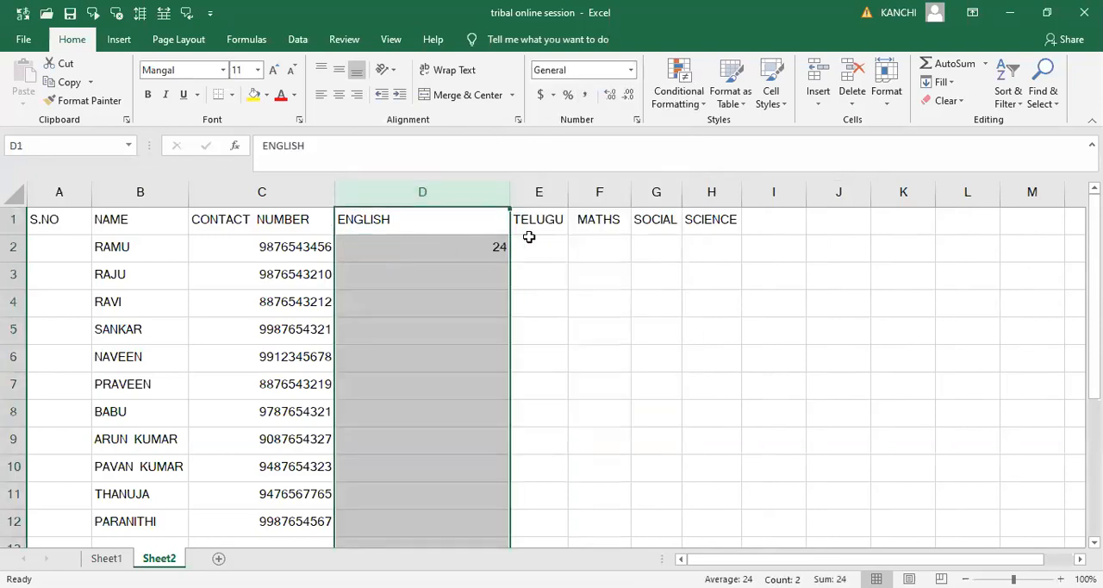
double_click(508, 190)
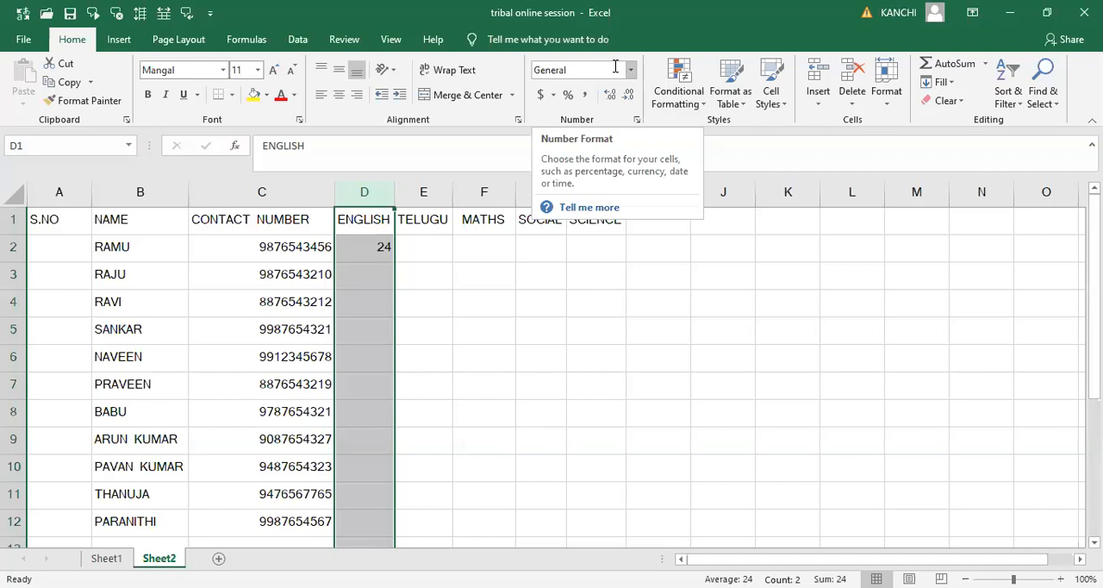
- Show the Clear options for the entire sheet, then close them without applying any
click(16, 195)
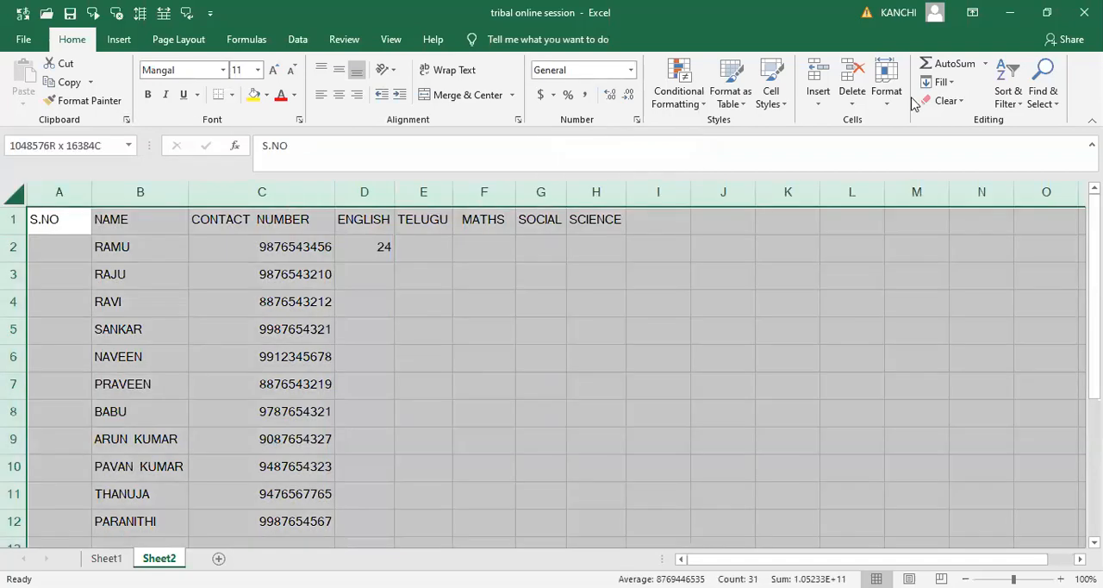
click(970, 102)
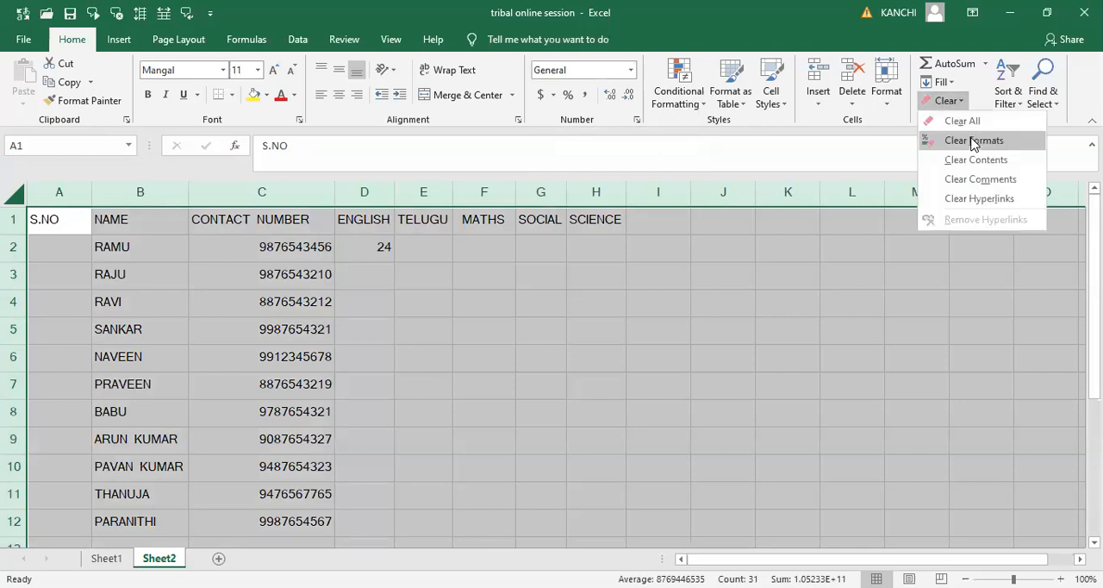
click(558, 384)
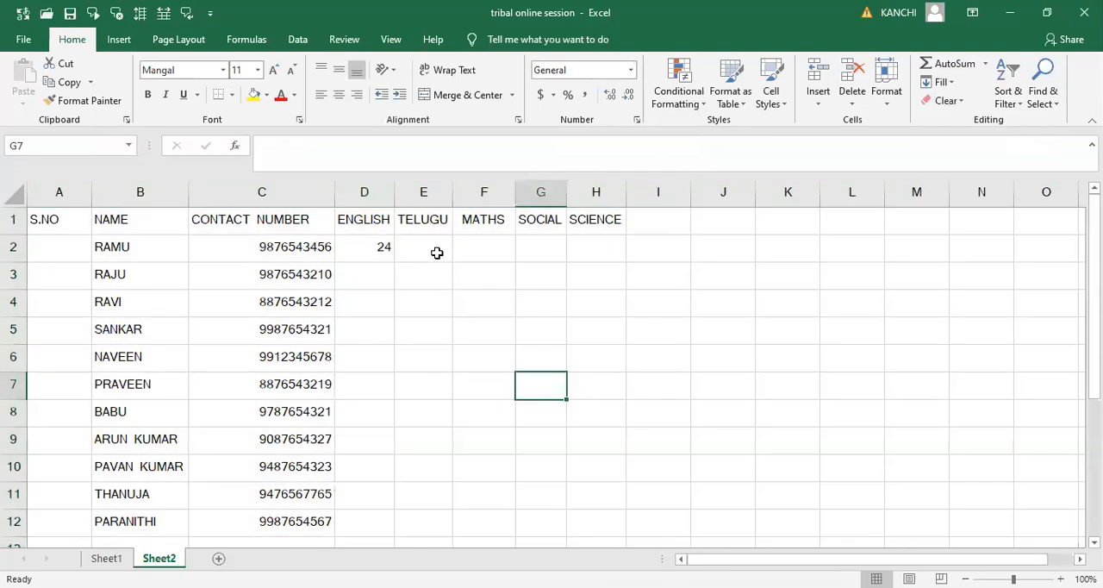
- Enter the English marks 49 in cell D2 and 40 in cell D3
click(437, 253)
click(384, 246)
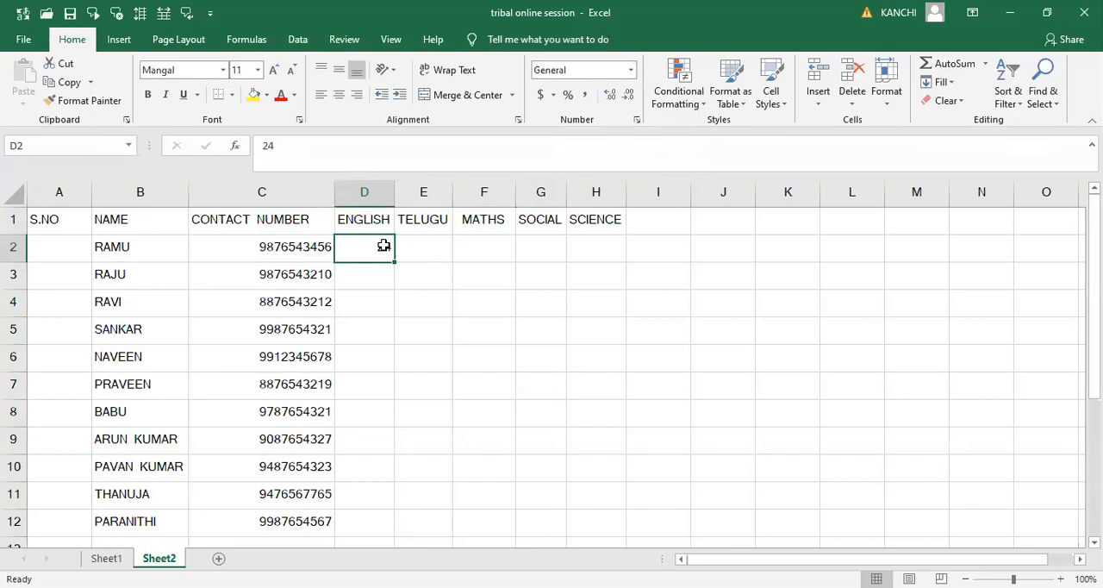
click(377, 282)
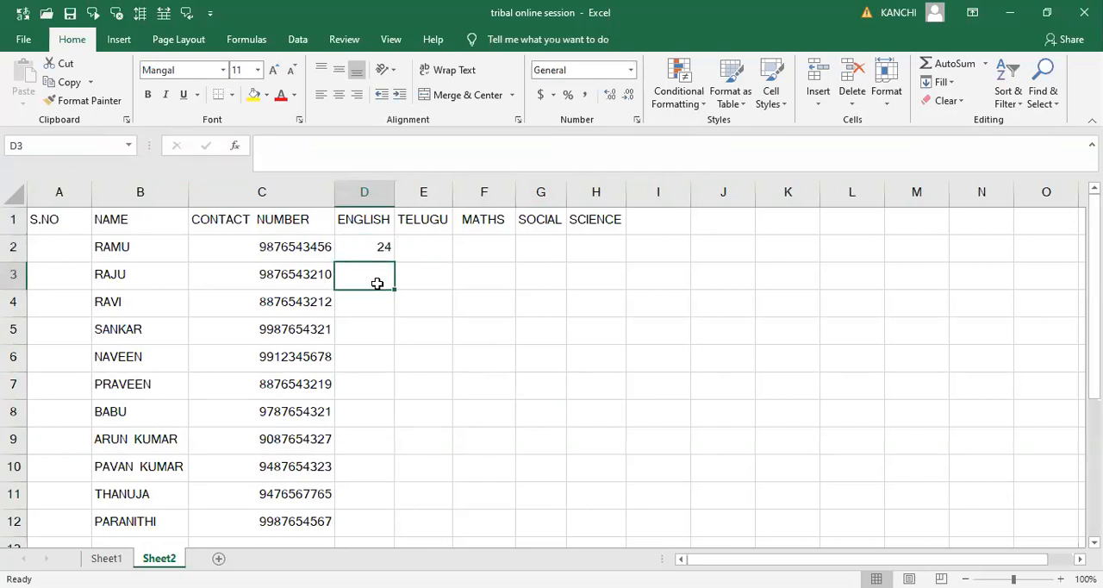
key(Up)
key(Down)
key(Up)
text(49)
key(Return)
text(40)
key(Return)
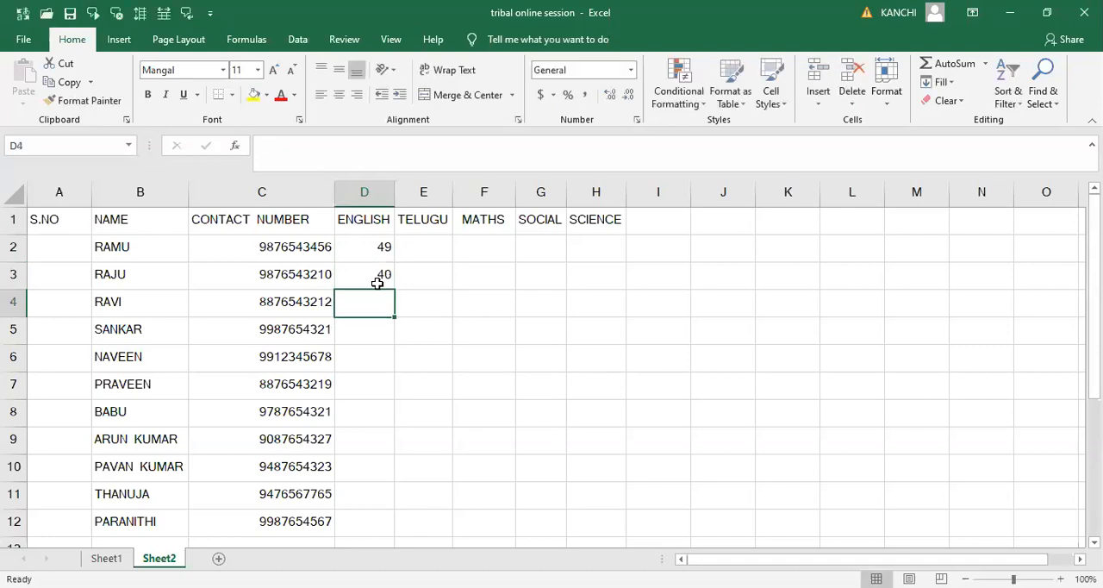
- Enter the English marks 37, 35 and 33 in cells D4 through D6
text(37)
key(Return)
text(35)
key(Return)
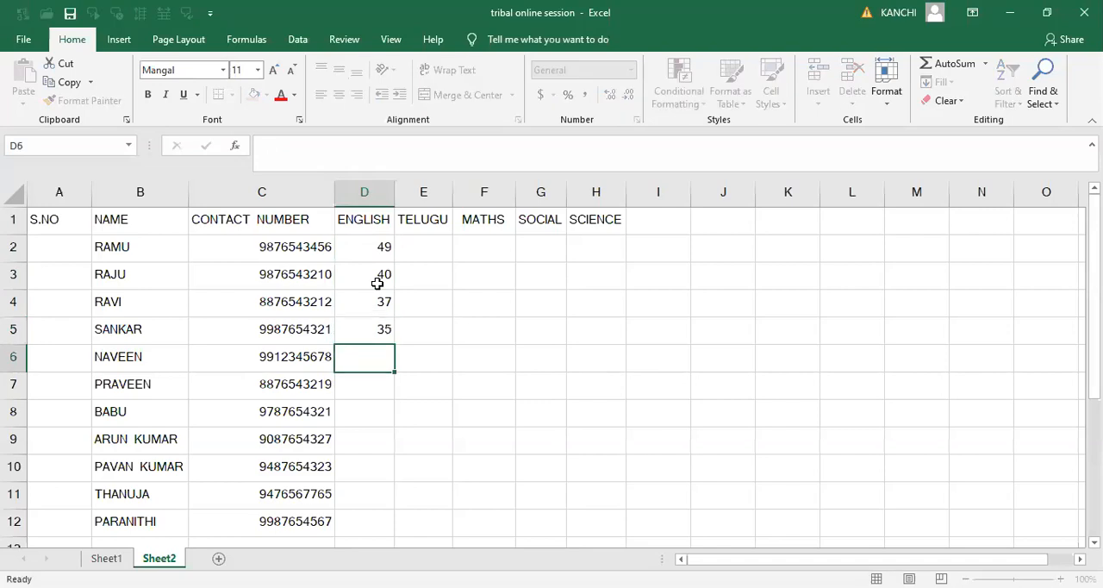
text(33)
key(Return)
- Enter the English marks 32, 31 and 47 in cells D7 through D9
text(32)
key(Return)
text(31)
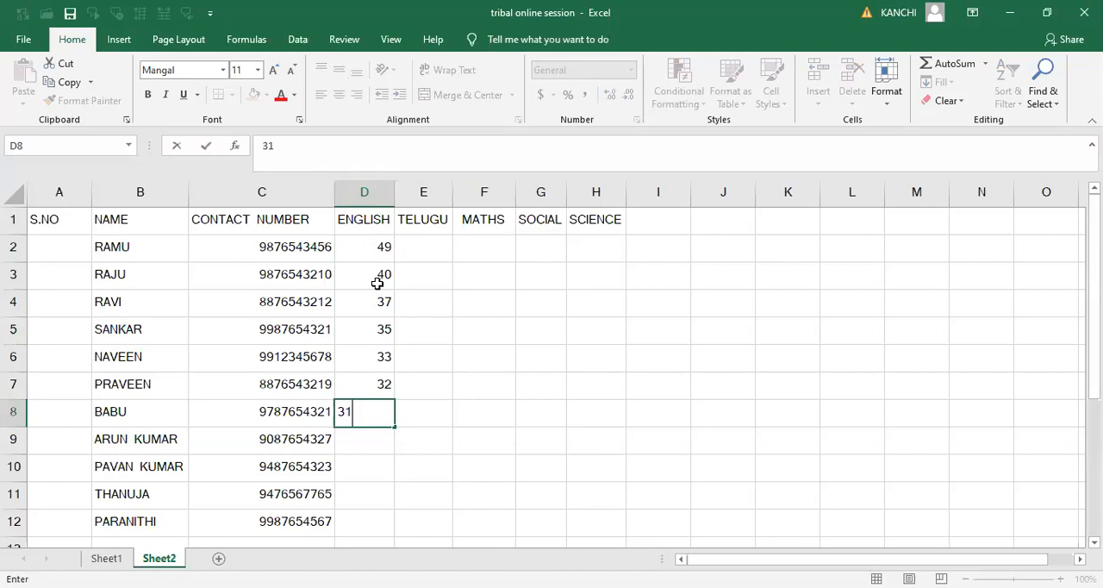
key(Return)
text(47)
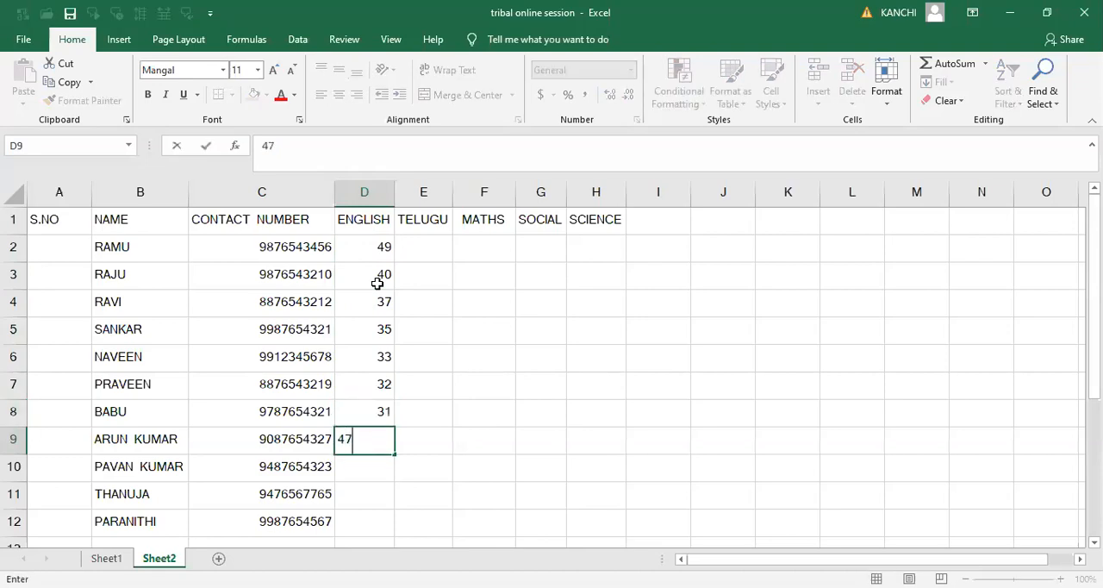
key(Return)
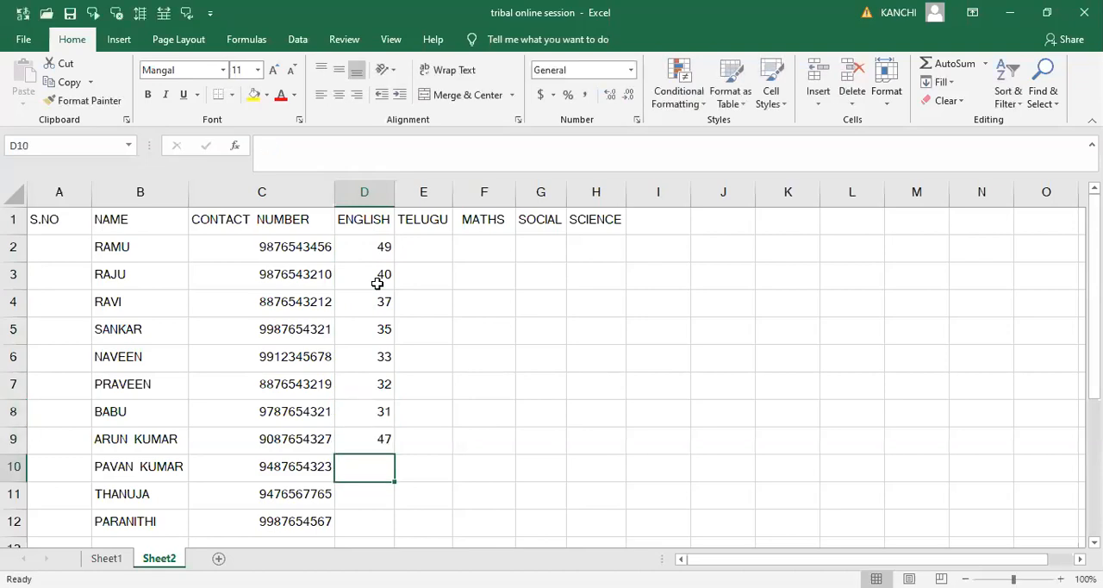
- Enter the English marks 44, 41 and 43 in cells D10 through D12
text(44)
key(Return)
text(41)
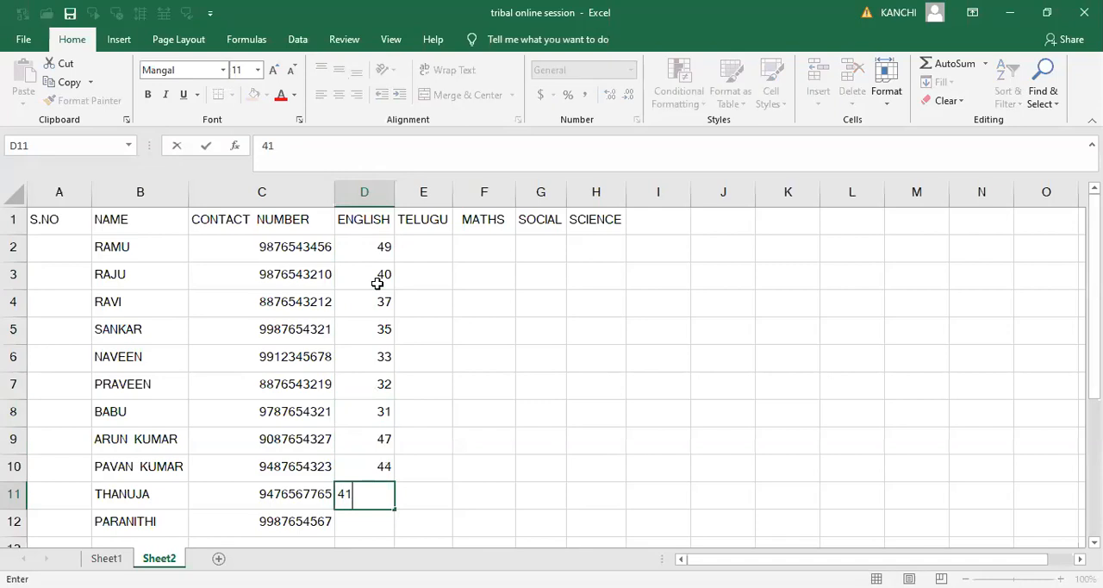
key(Return)
text(43)
key(Return)
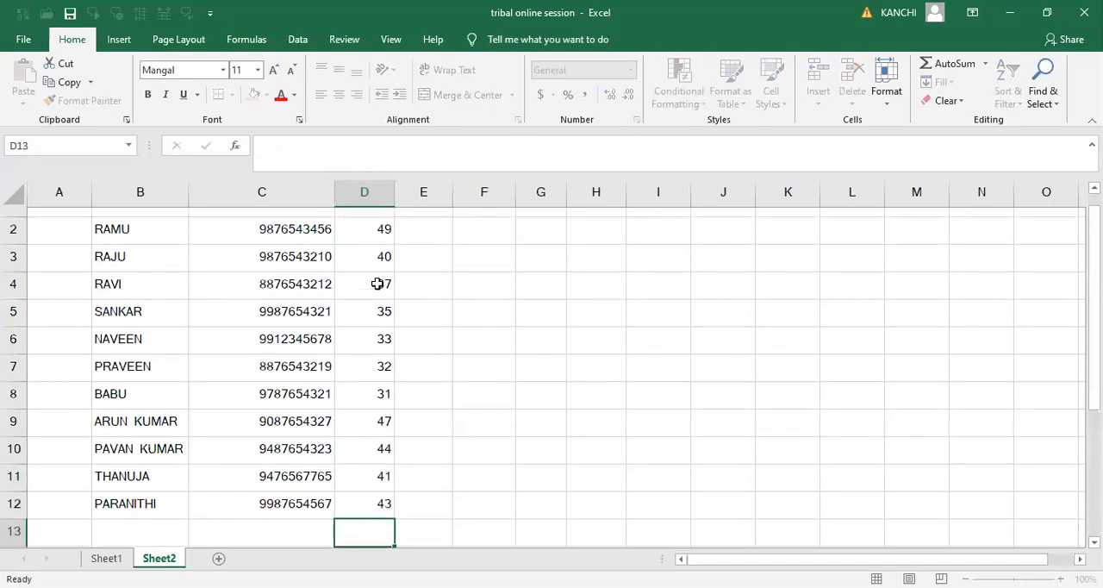
- Enter 38 in cell E2 and apply the General number format to the whole TELUGU column
key(ctrl+Up)
key(Right)
key(Down)
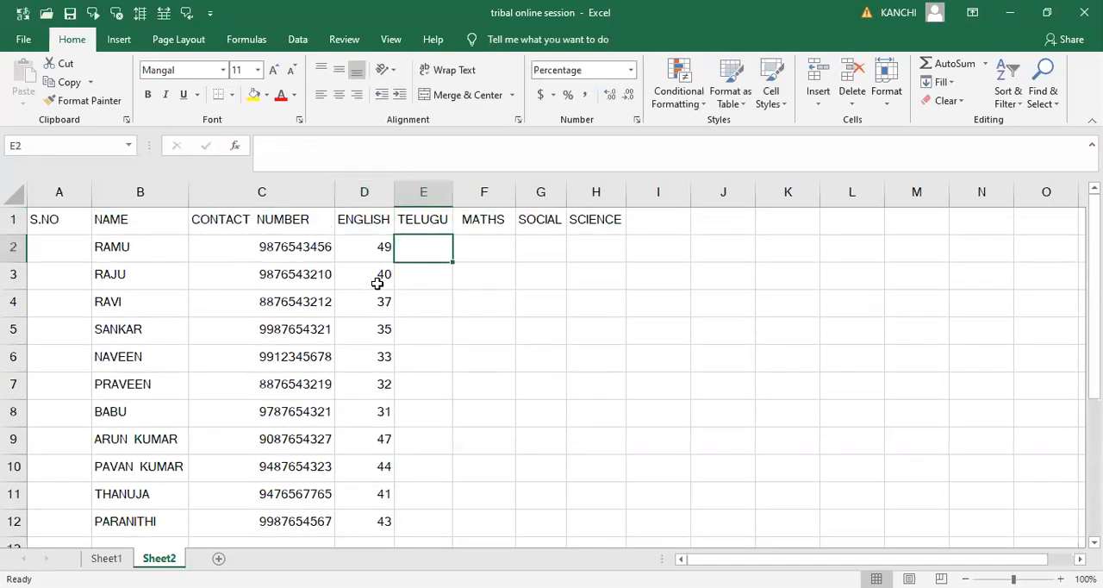
text(38)
key(Return)
key(Up)
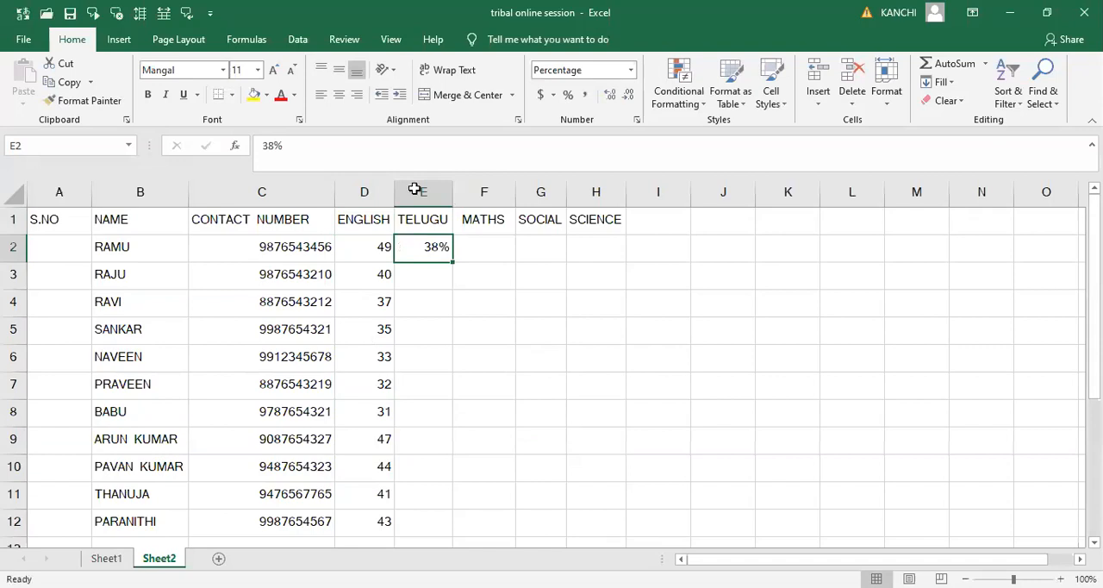
click(633, 71)
click(594, 96)
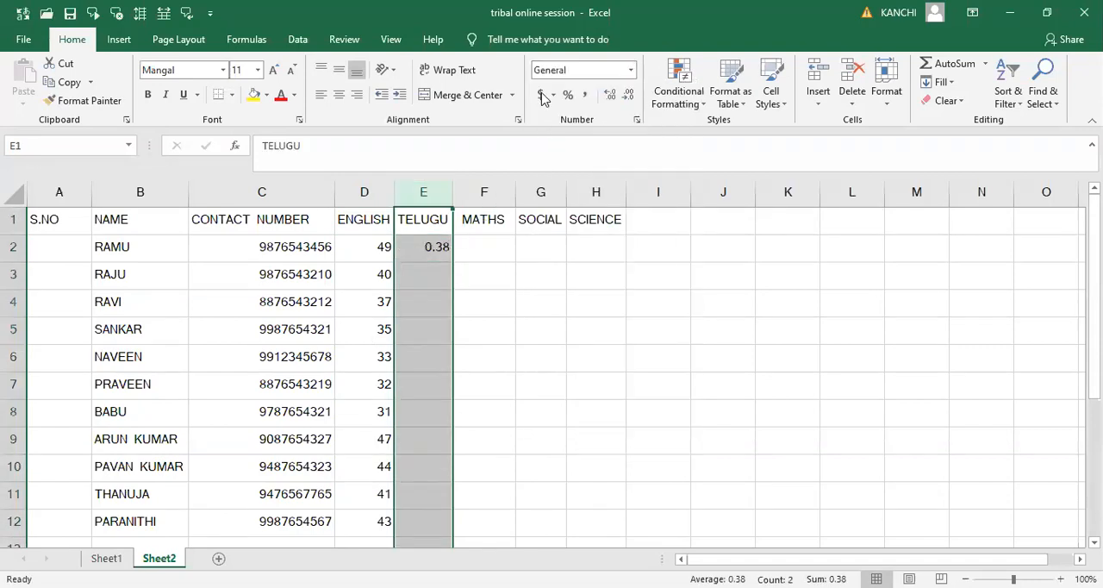
- Re-enter the Telugu mark 38 in cell E2 and enter 40 in cell E3
click(469, 246)
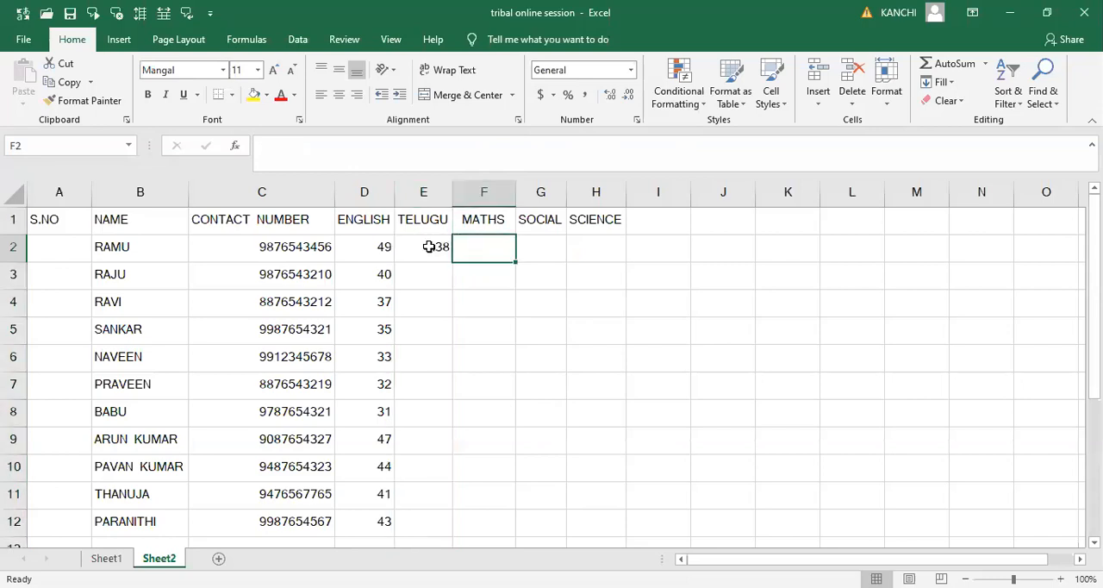
click(428, 246)
text(38)
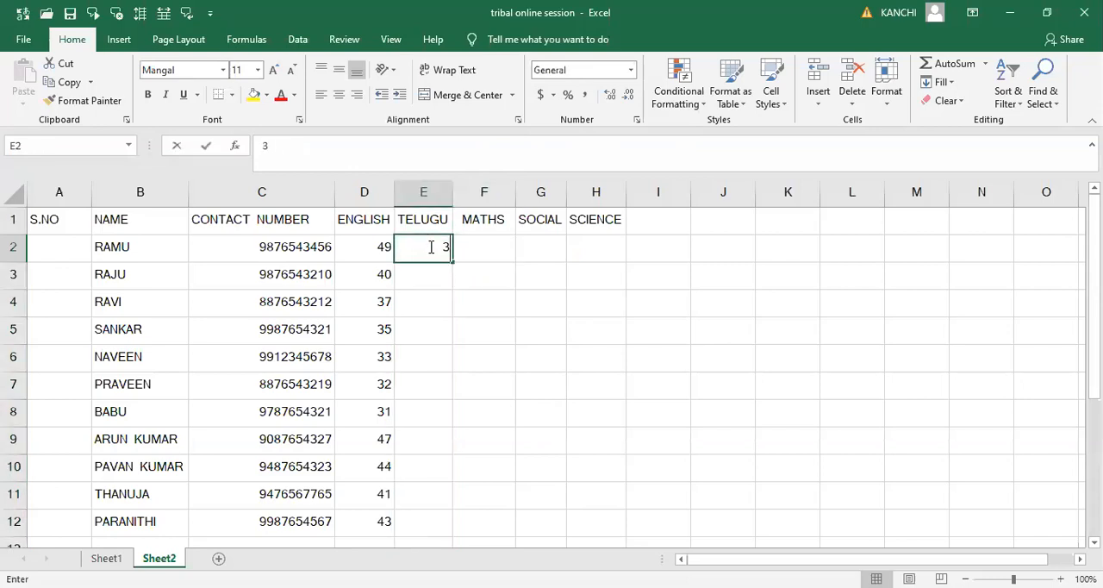
key(Tab)
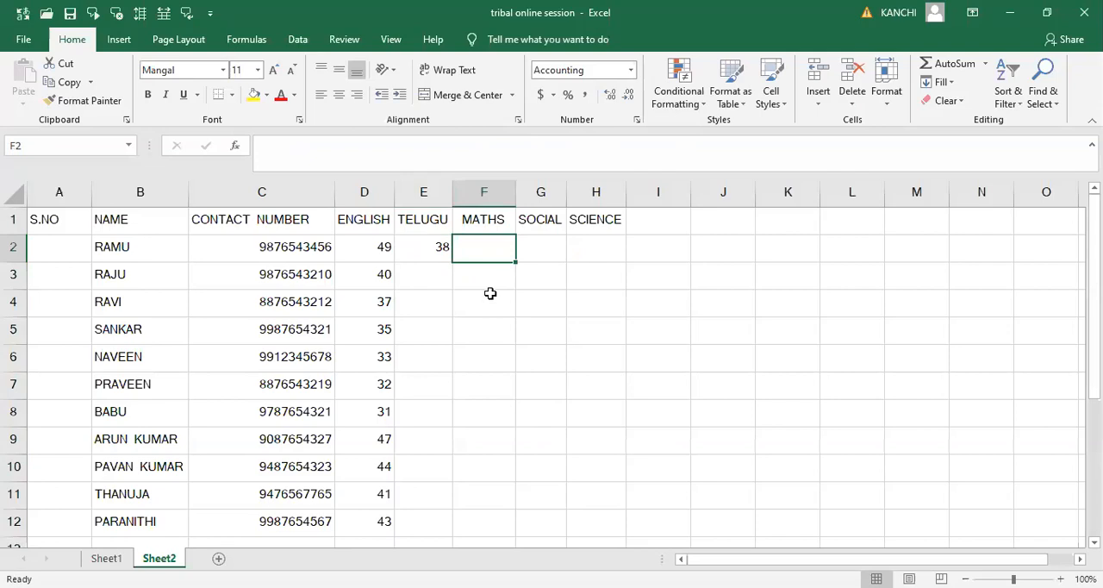
key(Left)
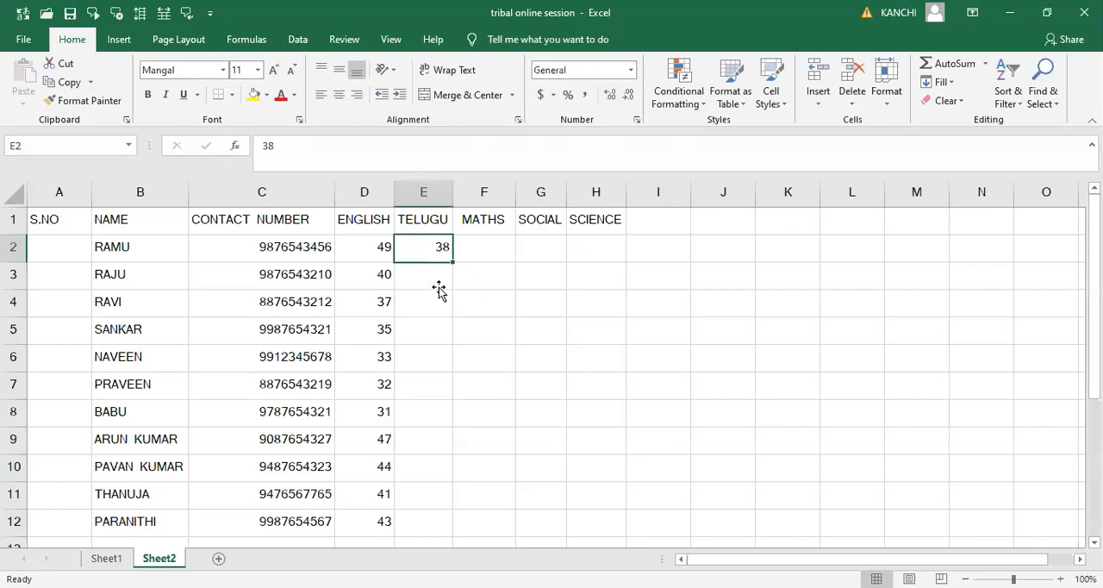
click(438, 284)
text(40)
key(Return)
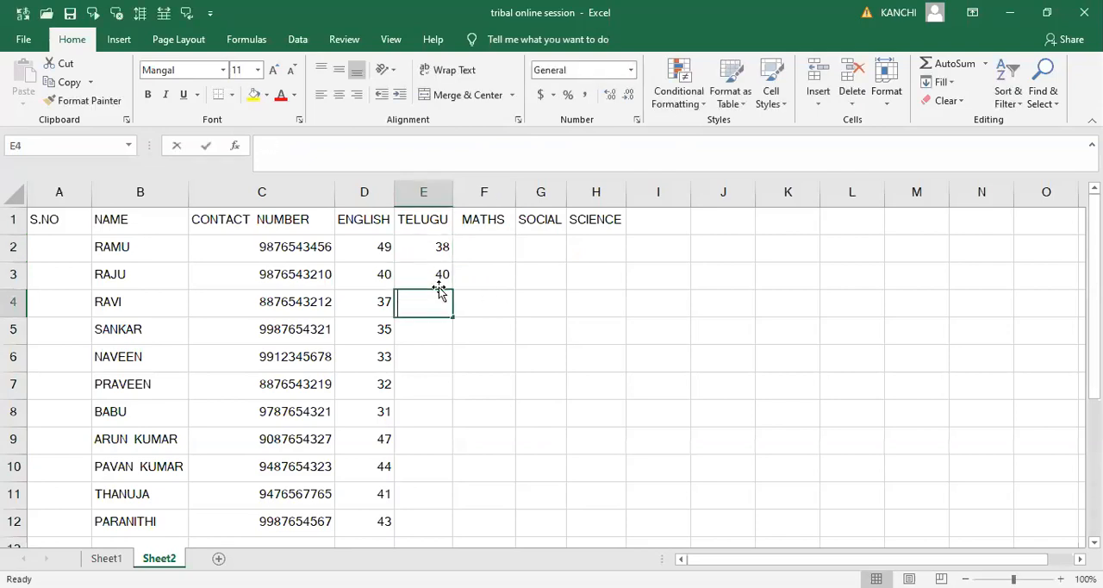
- Enter the Telugu marks 37, 42 and 49 in cells E4 through E6
text(37)
key(Return)
text(42)
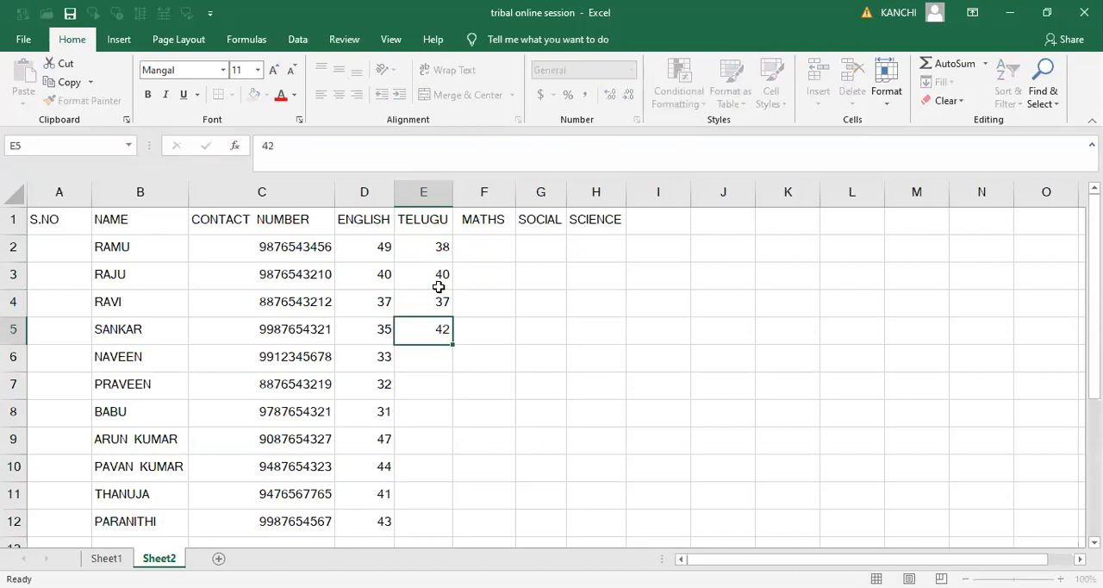
key(Return)
text(49)
key(Return)
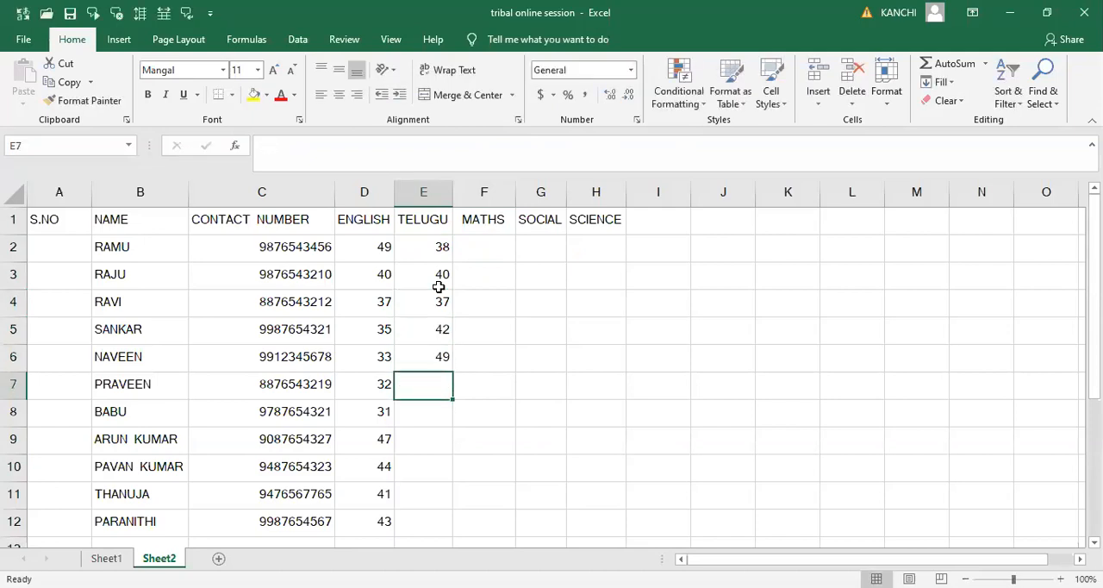
- Enter the Telugu marks 50, 42 and 43 in cells E7 through E9
text(50)
key(Return)
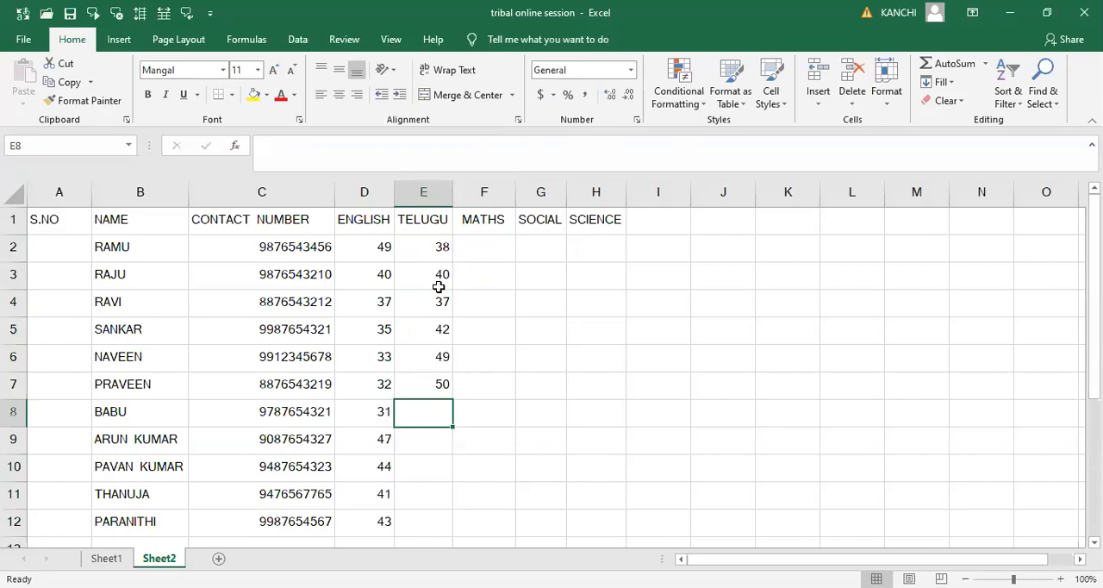
text(42)
key(Return)
text(43)
key(Return)
- Enter the Telugu marks 40, 46 and 45 in cells E10 through E12
text(40)
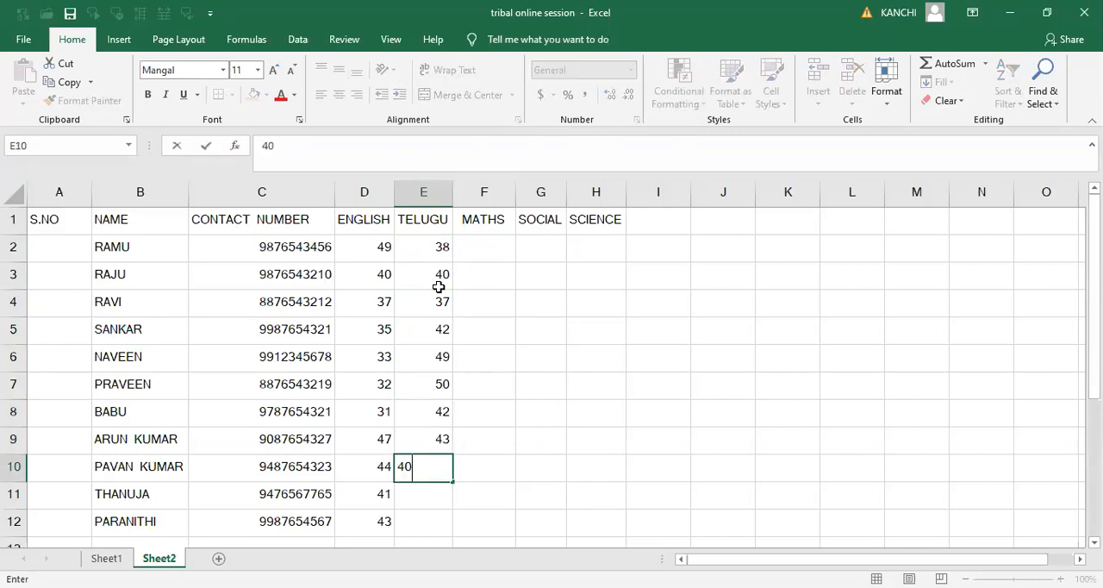
key(Return)
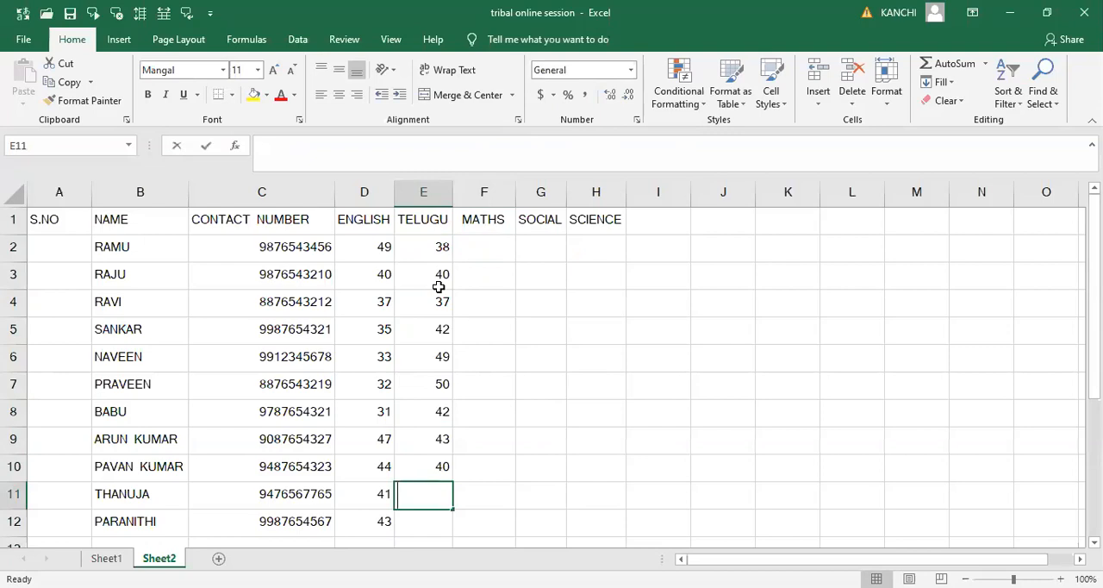
text(46)
key(Return)
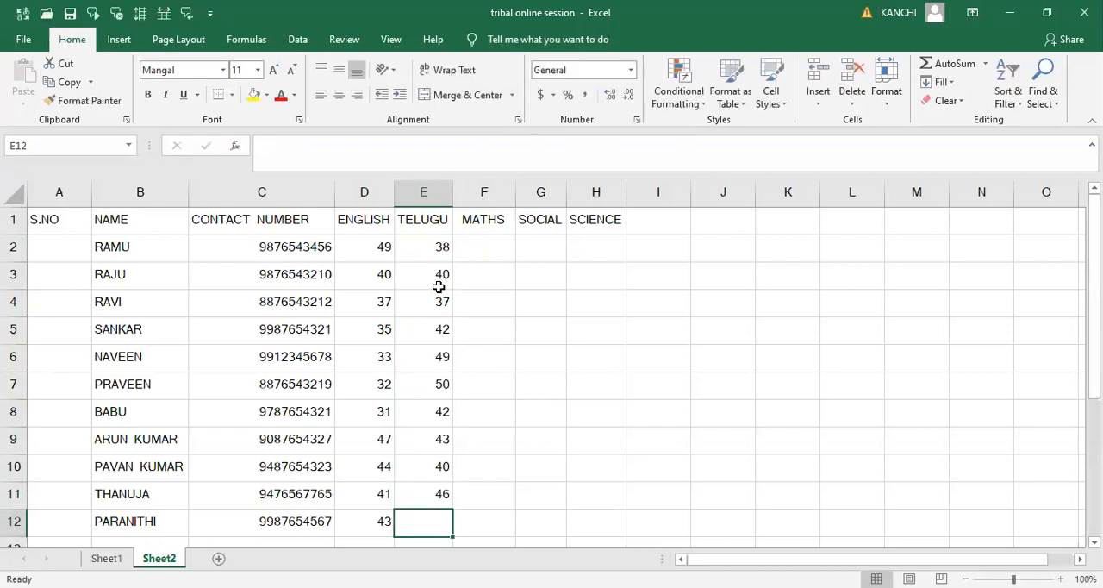
text(45)
key(Up)
key(Up)
key(Up)
key(Up)
key(Up)
key(Up)
key(Up)
key(Up)
key(Up)
key(Up)
- Enter the Maths mark 32 in cell F2
key(Right)
key(Down)
key(Up)
text(32)
key(Return)
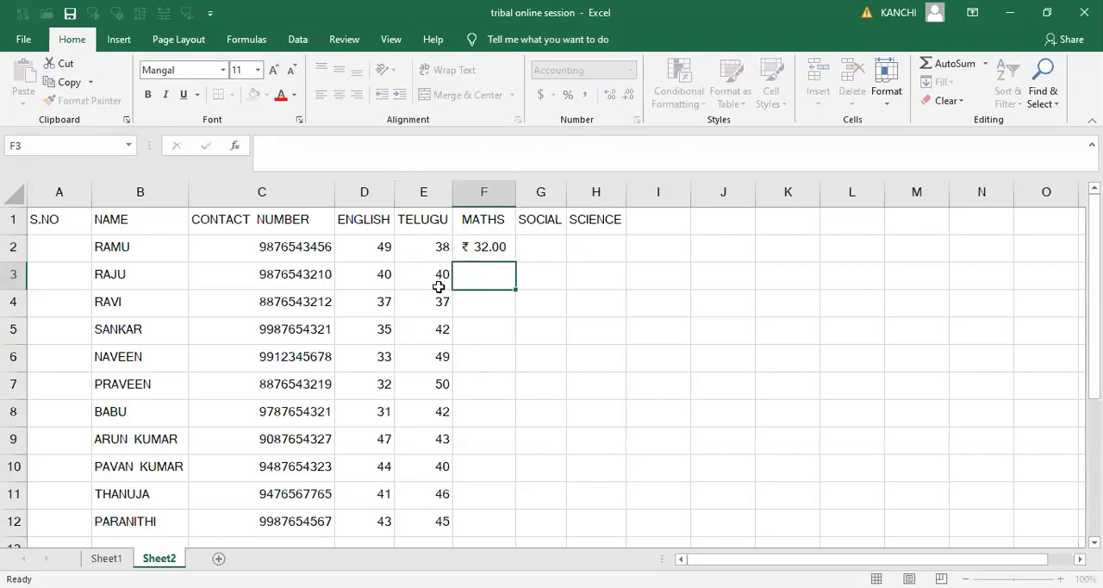
- Apply the General number format to the whole MATHS column
key(Up)
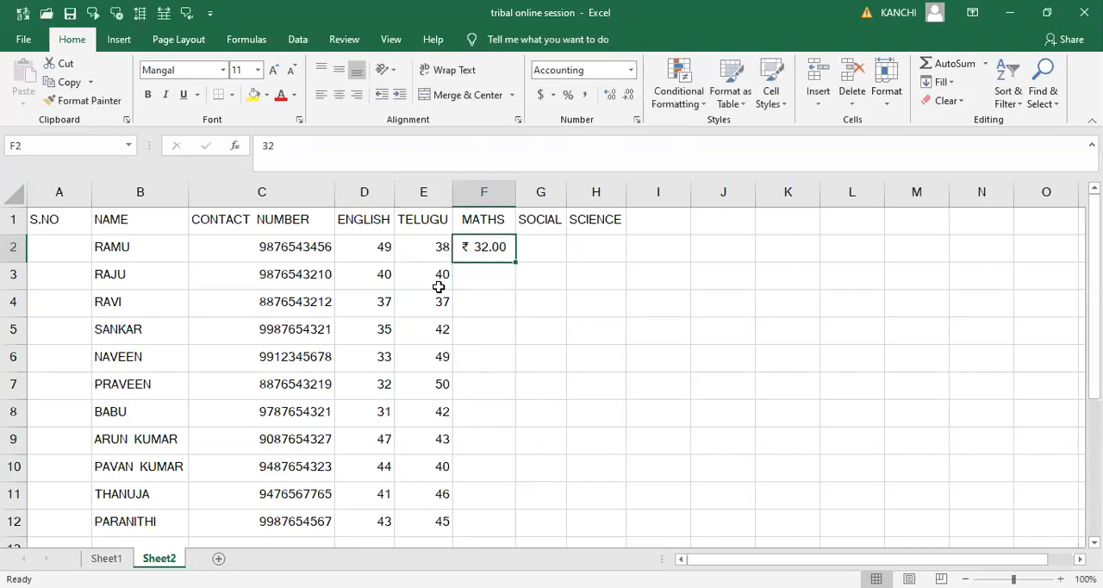
click(492, 191)
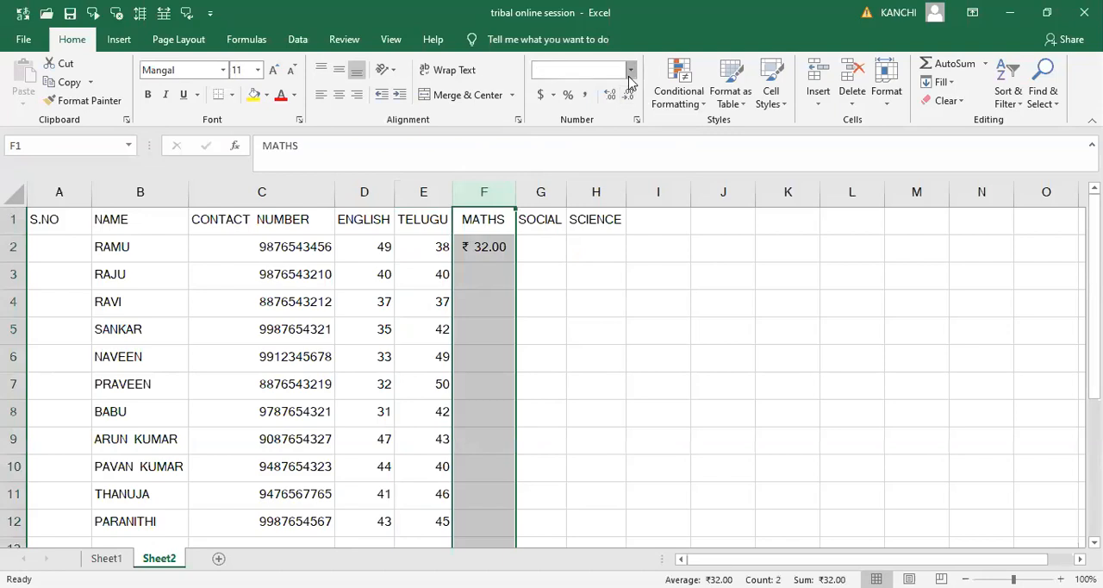
click(630, 72)
click(568, 106)
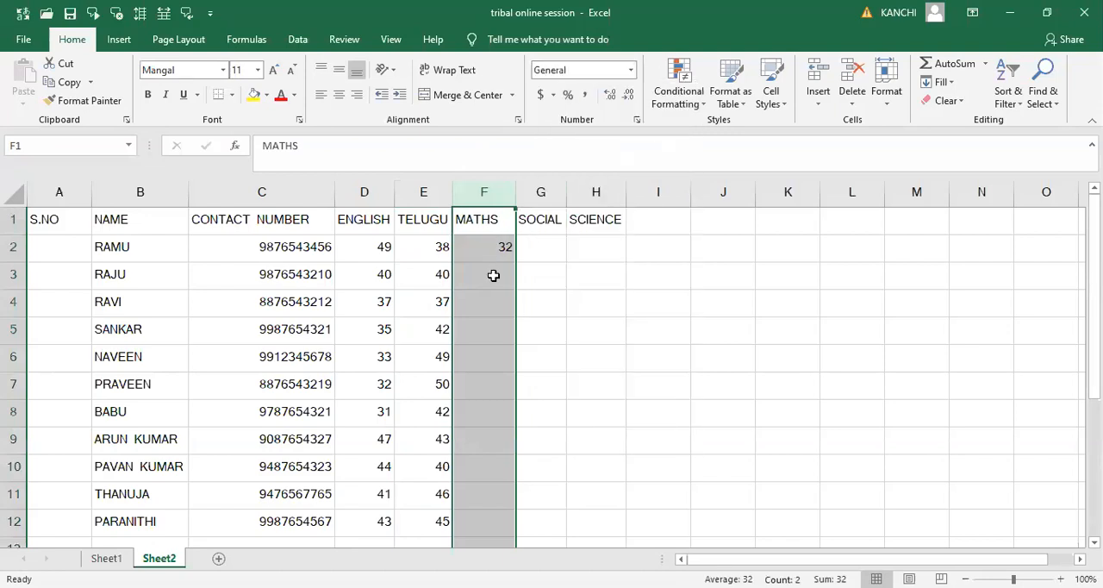
- Enter the Maths marks 31, 30 and 29 in cells F3 through F5
click(493, 275)
text(31)
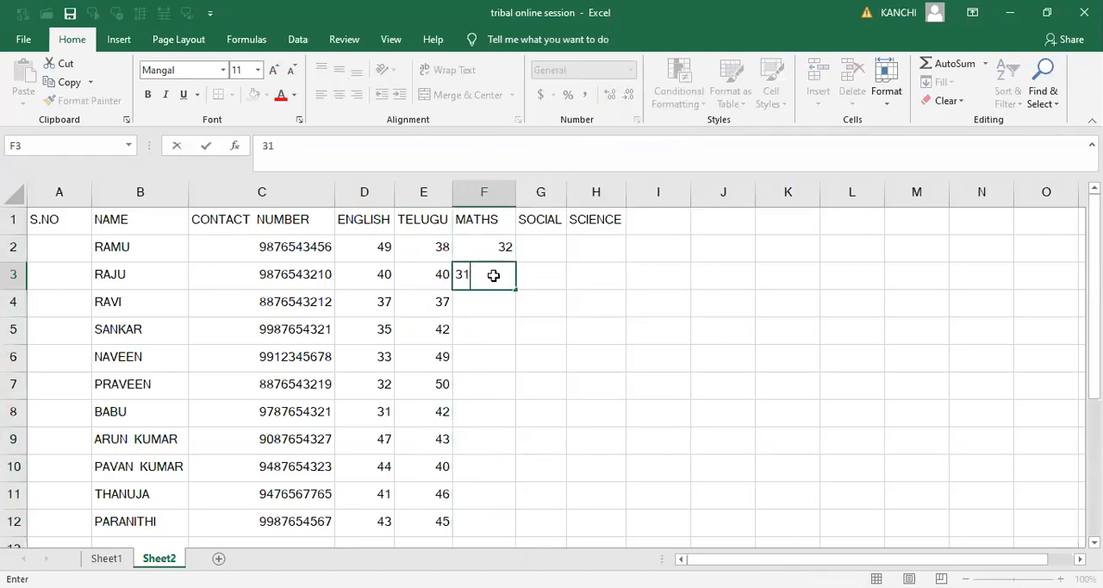
key(Return)
text(30)
key(Return)
text(29)
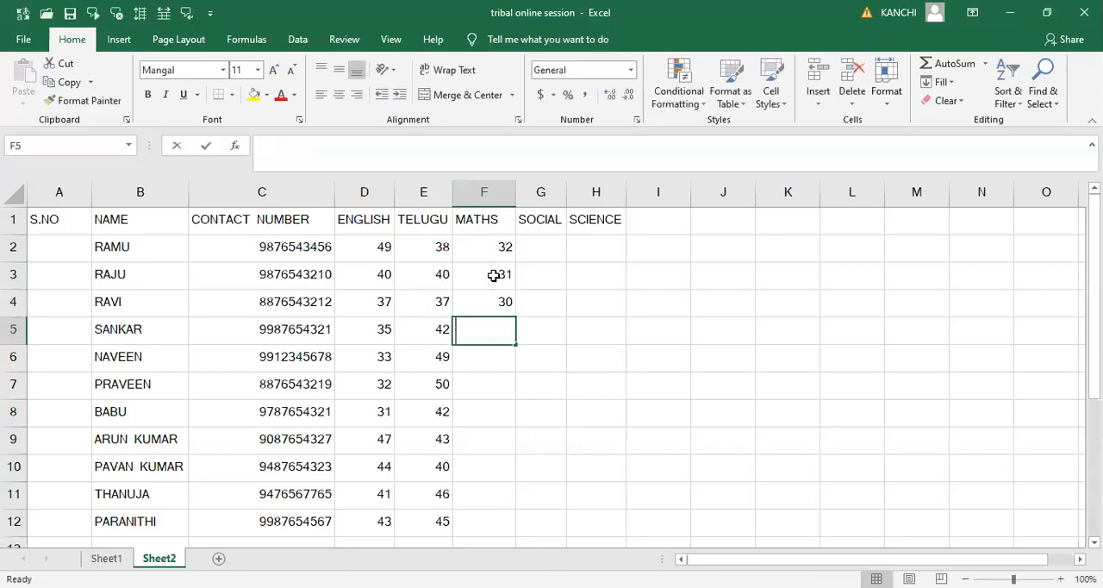
key(Return)
- Enter the Maths marks 25, 27 and 46 in cells F6 through F8
text(25)
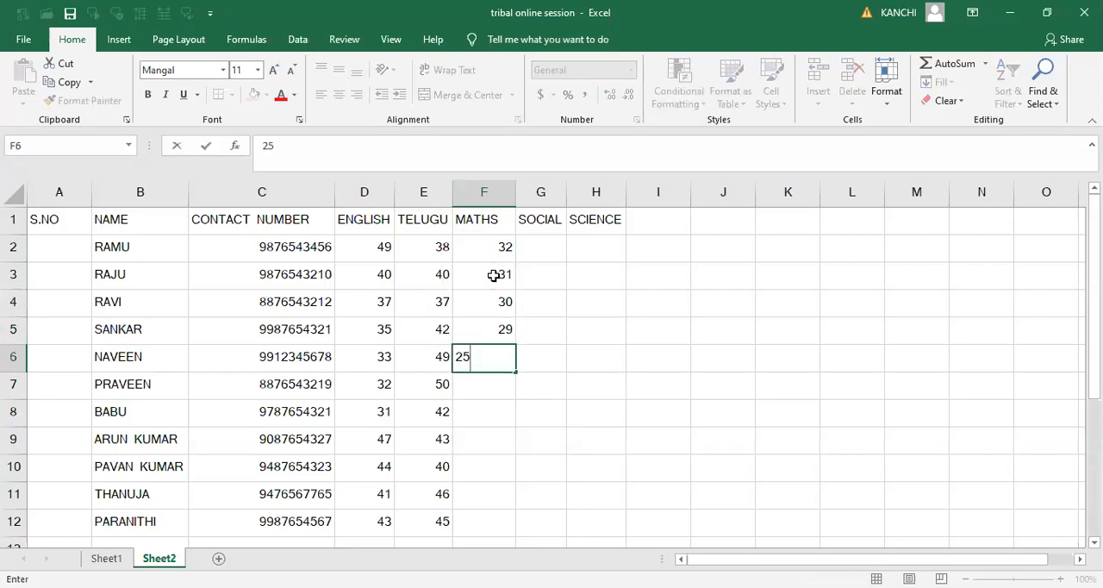
key(Return)
text(27)
key(Return)
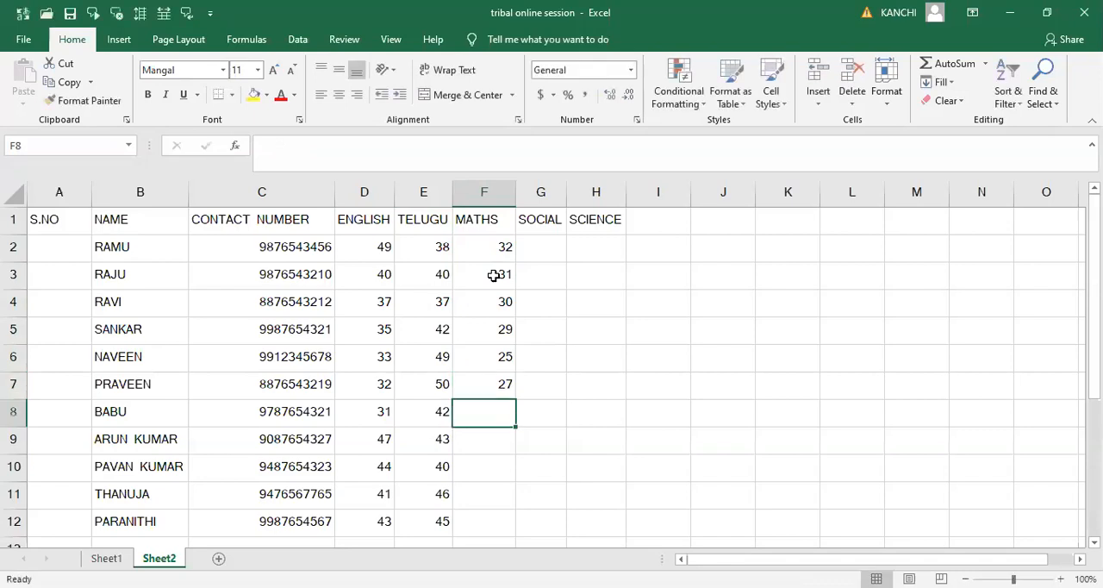
text(46)
key(Return)
- Enter the Maths marks 30, 21, 10 and 7 in cells F9 through F12
text(30)
key(Return)
text(2)
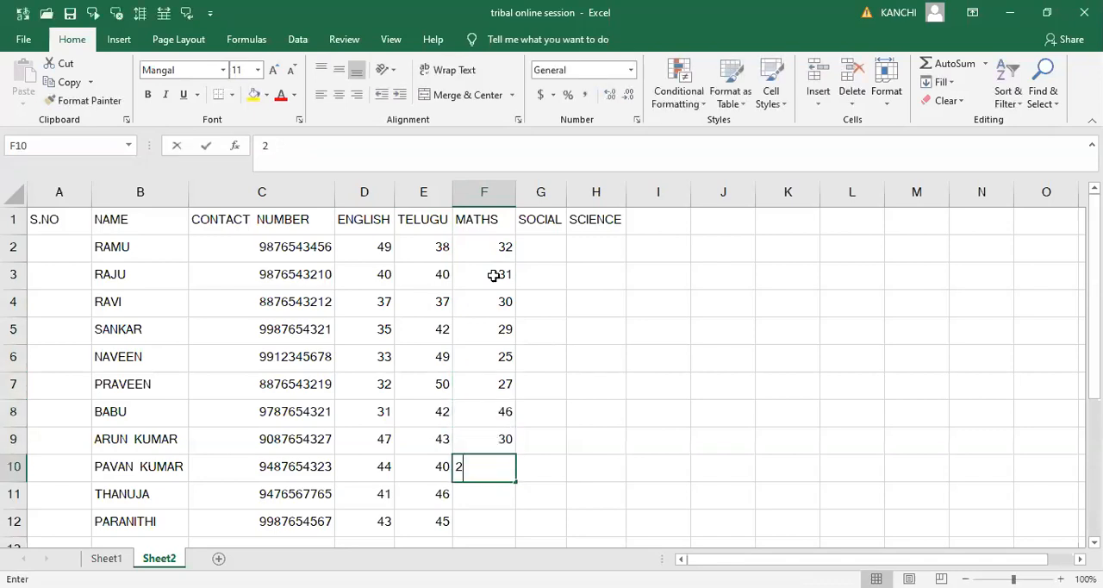
text(1)
key(Return)
text(10)
key(Return)
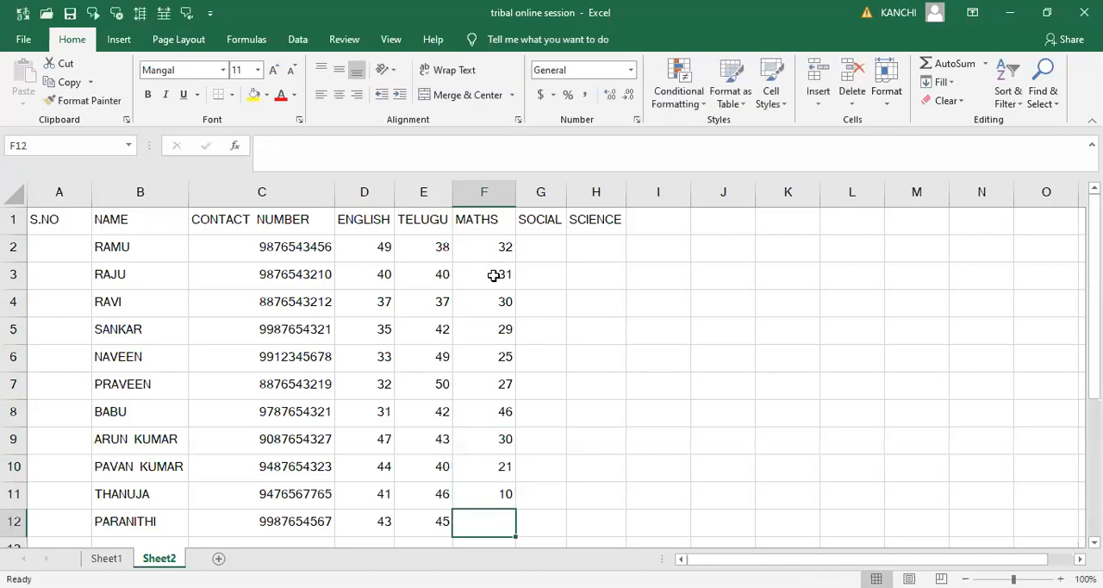
text(7)
key(Up)
key(Up)
key(Up)
key(Up)
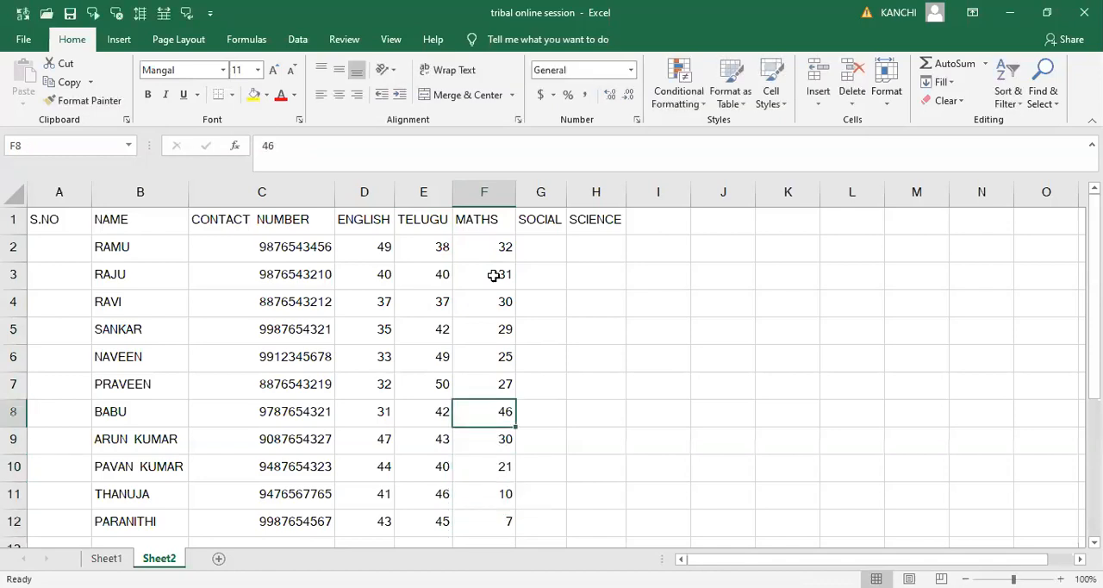
- Enter the Social marks 45 in cell G2 and 42 in cell G3
key(ctrl+Up)
key(Right)
key(Down)
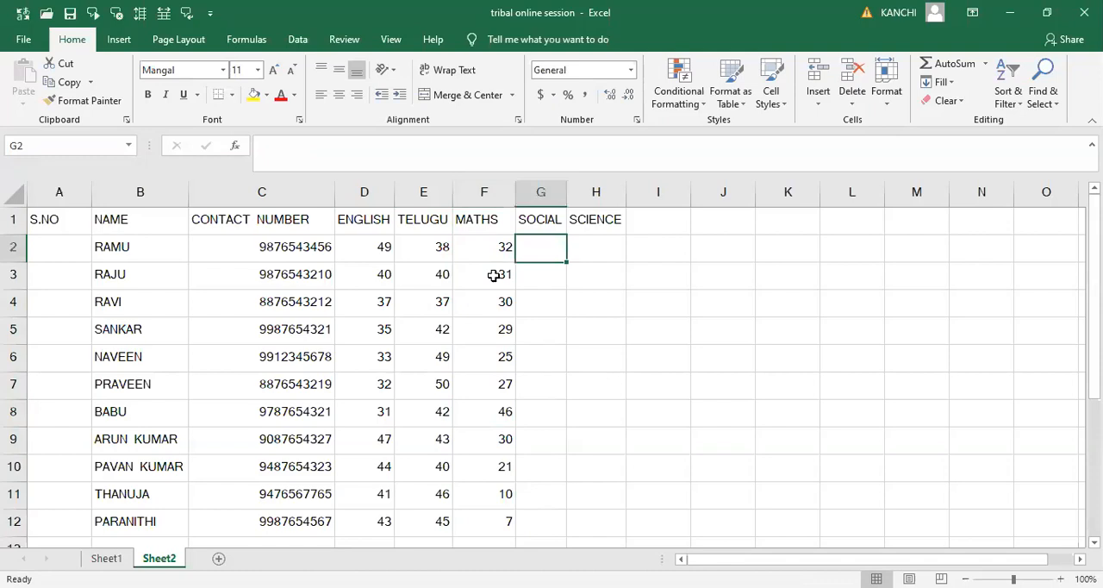
text(6)
key(BackSpace)
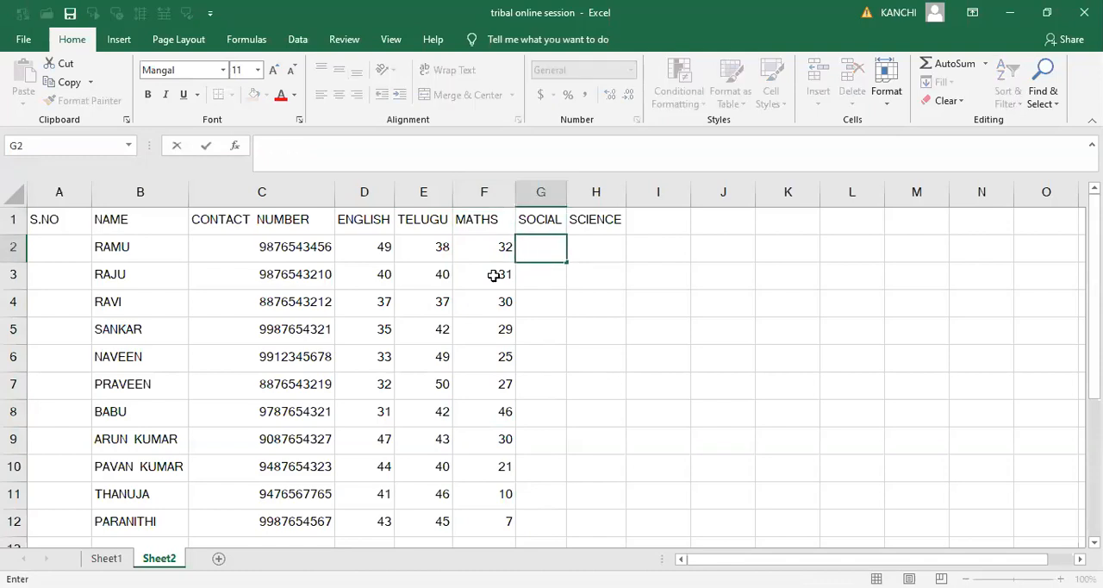
text(45)
key(Return)
text(42)
key(Return)
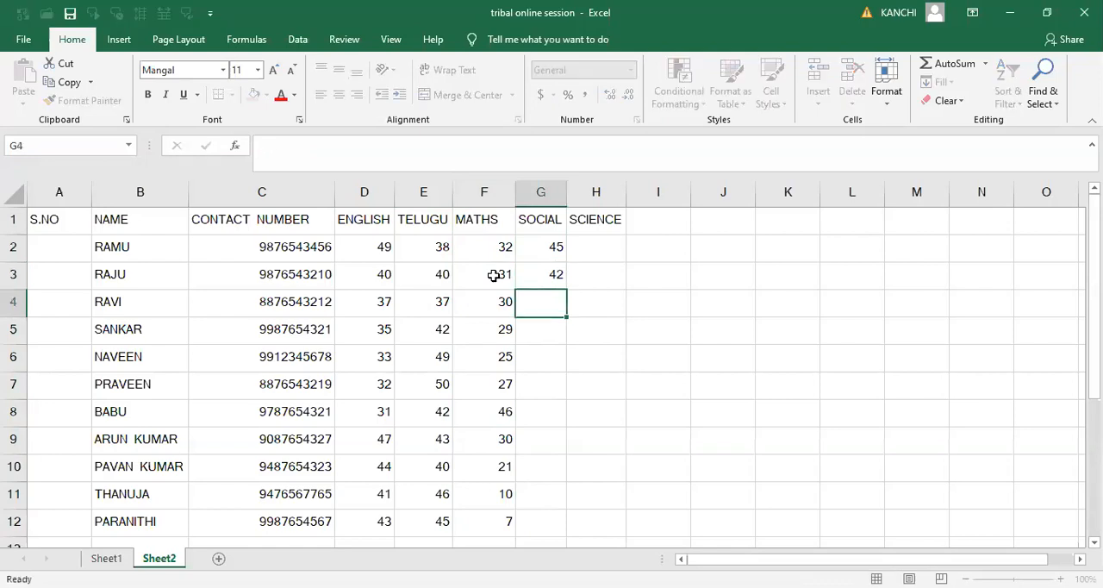
- Enter the Social marks 10, 6, 3 and 0 in cells G4 through G7
text(10)
key(Return)
text(6)
key(Return)
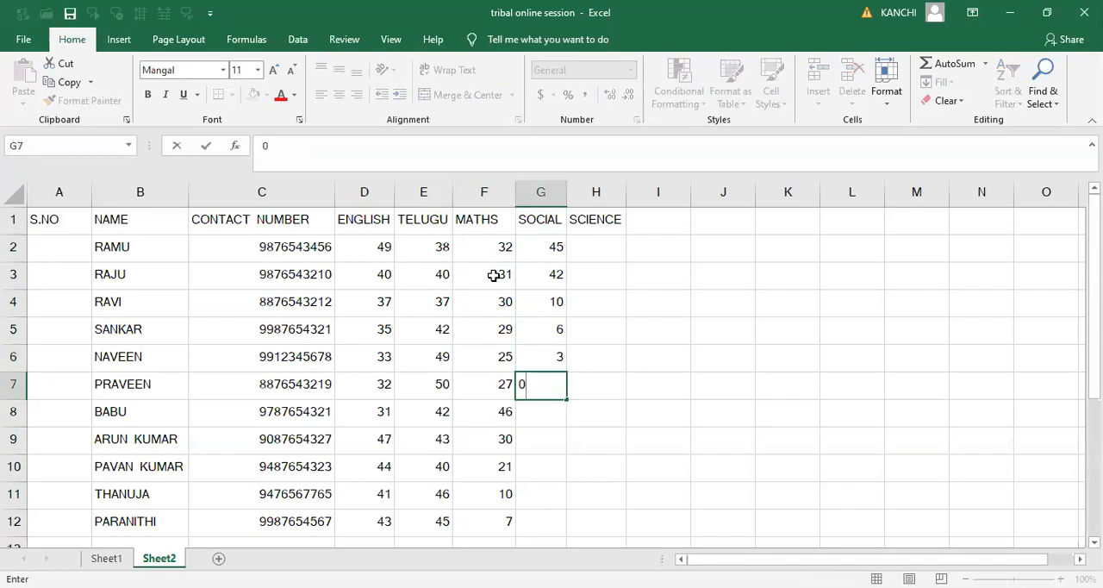
key(Return)
- Enter the Social marks 20, 21, 22, 23 and 24 in cells G8 through G12
text(20)
key(Return)
text(2)
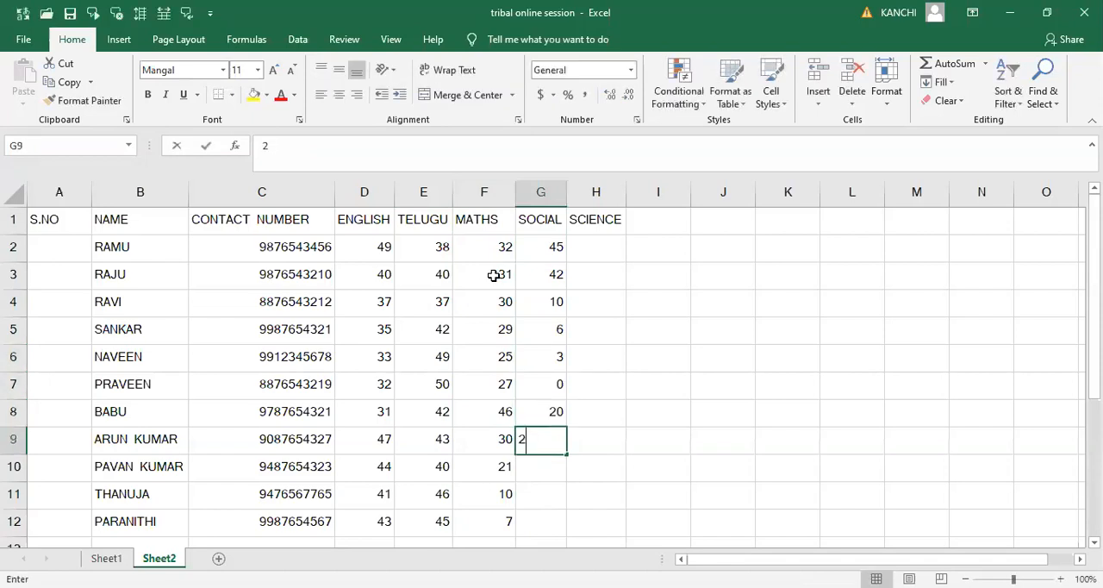
text(1)
key(Return)
text(22)
key(Return)
text(23)
key(Return)
text(24)
key(Up)
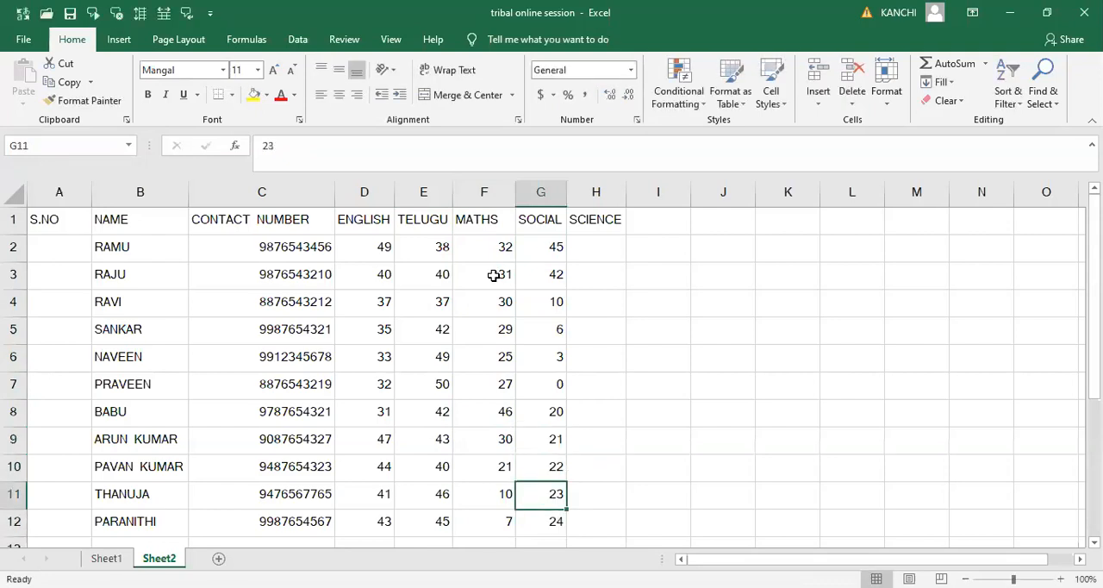
- Enter the Science marks 49 in cell H2 and 50 in cell H3
key(Up)
key(Up)
key(Up)
key(Up)
key(Up)
key(Up)
key(Up)
key(Up)
key(Up)
key(Right)
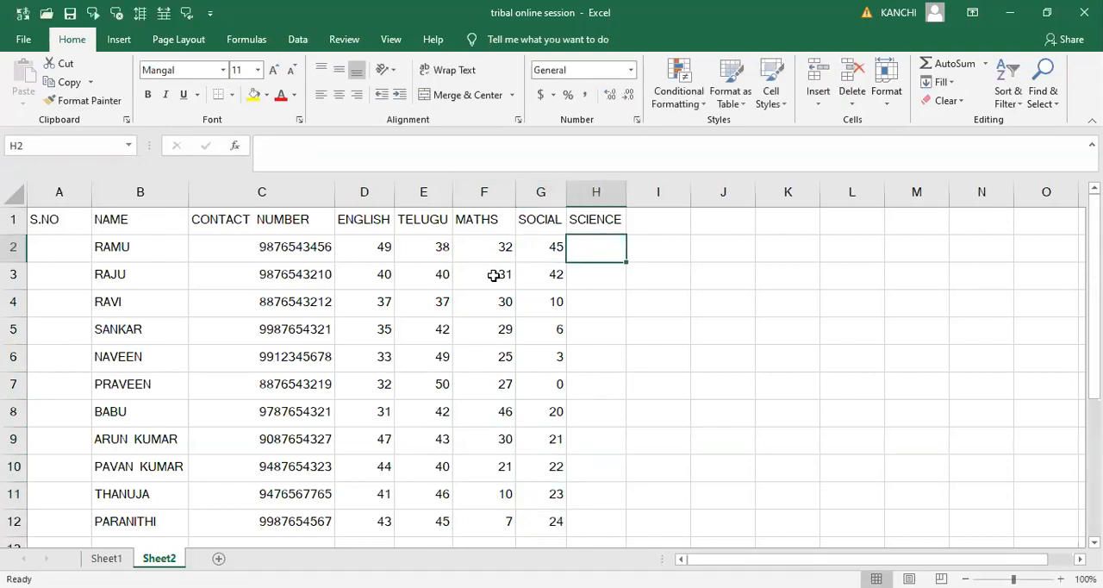
text(56)
key(Return)
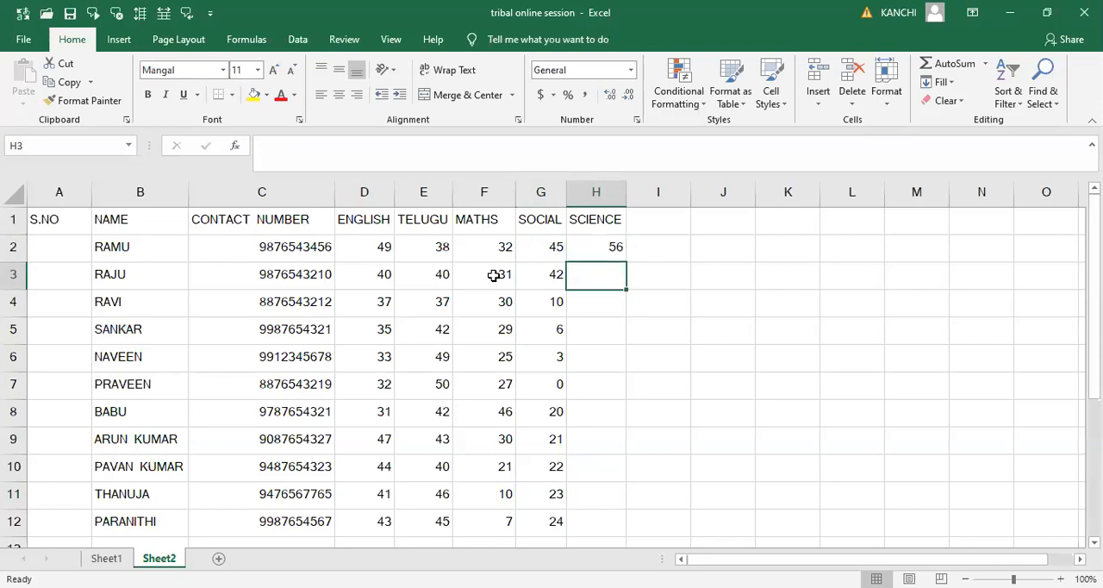
key(Up)
text(49)
key(Return)
text(50)
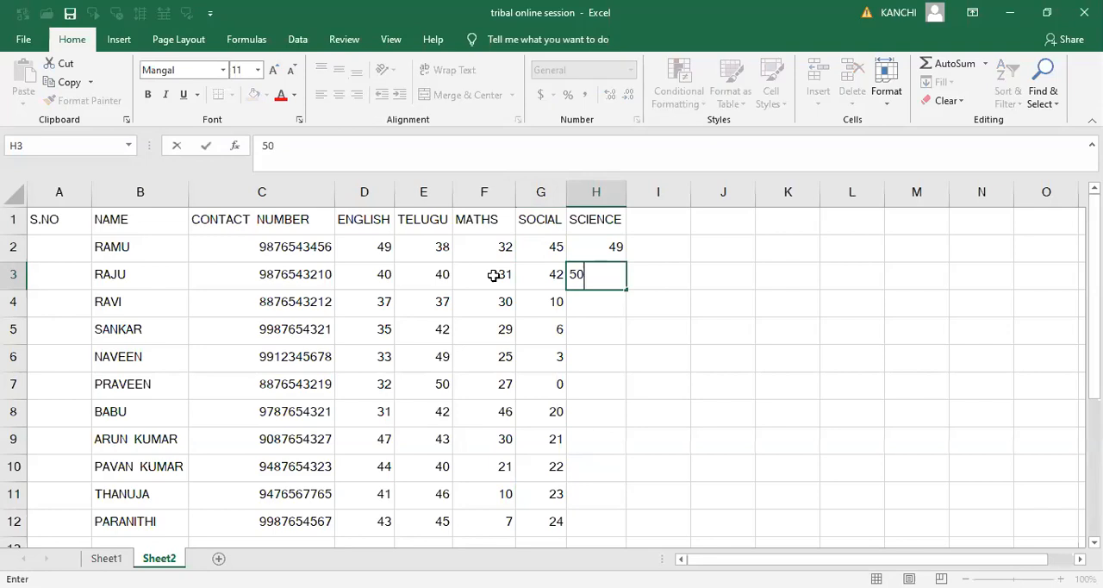
key(Return)
- Enter the Science marks 19, 16 and 17% in cells H4 through H6
text(19)
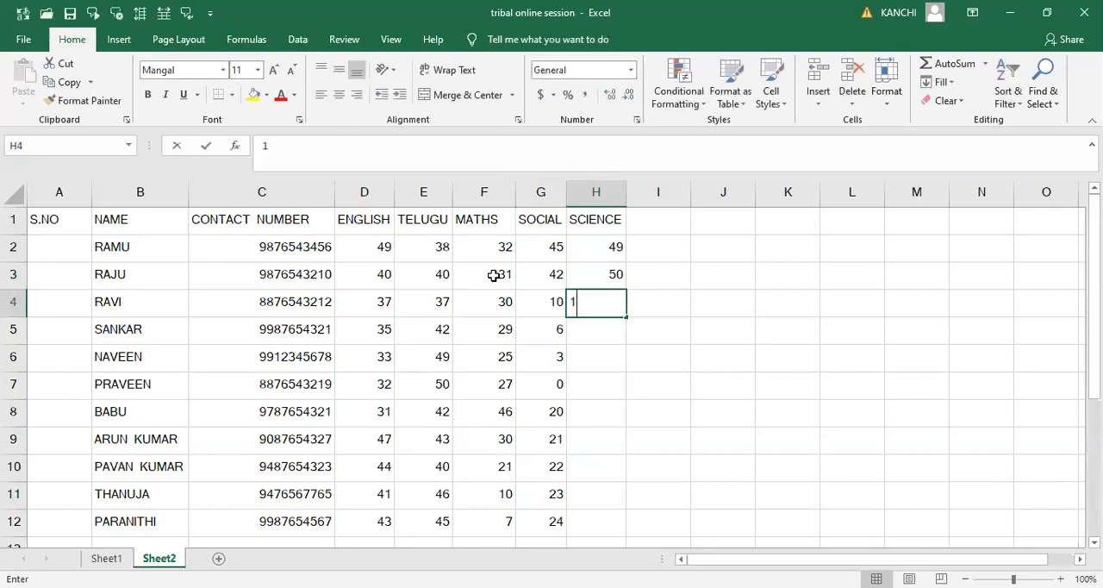
key(Return)
text(16)
key(Return)
text(17%)
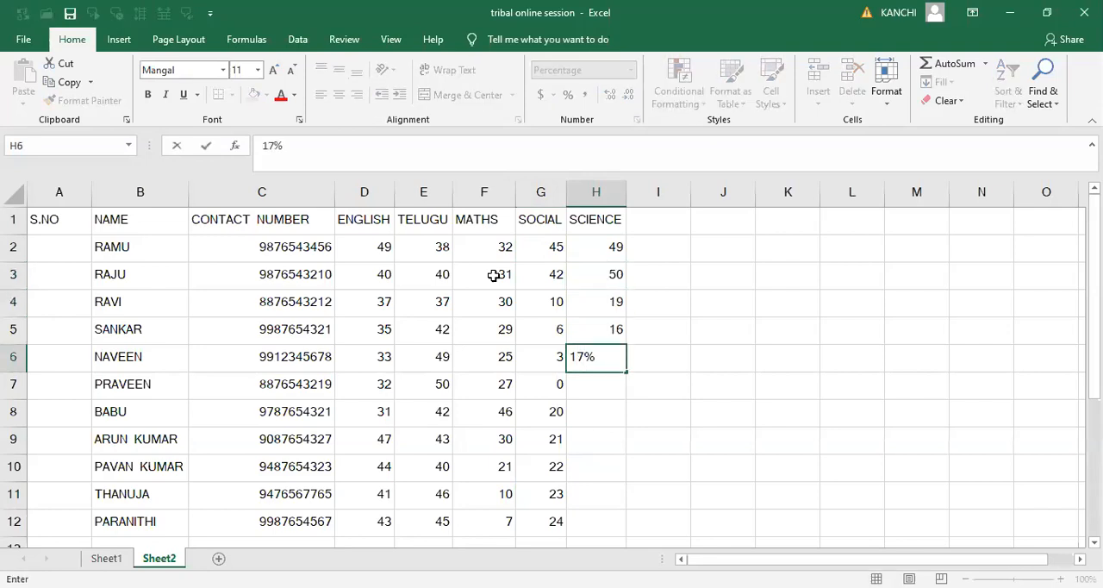
key(Up)
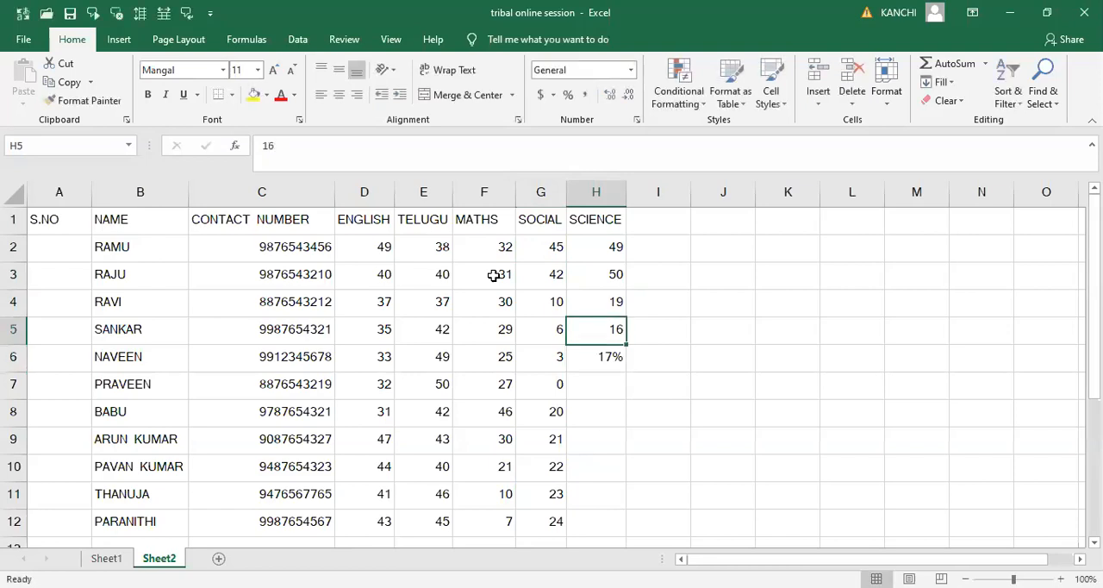
- Clear the percentage format of cell H6, set its mark to 17, and enter 18 in cell H7
key(Down)
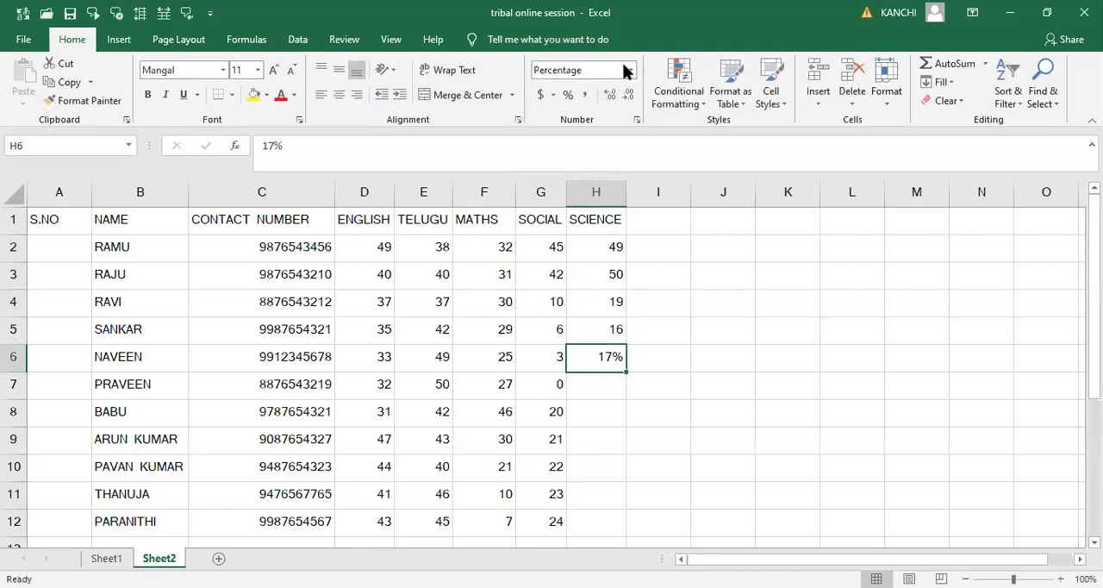
click(585, 94)
text(17)
key(Return)
text(18)
key(Return)
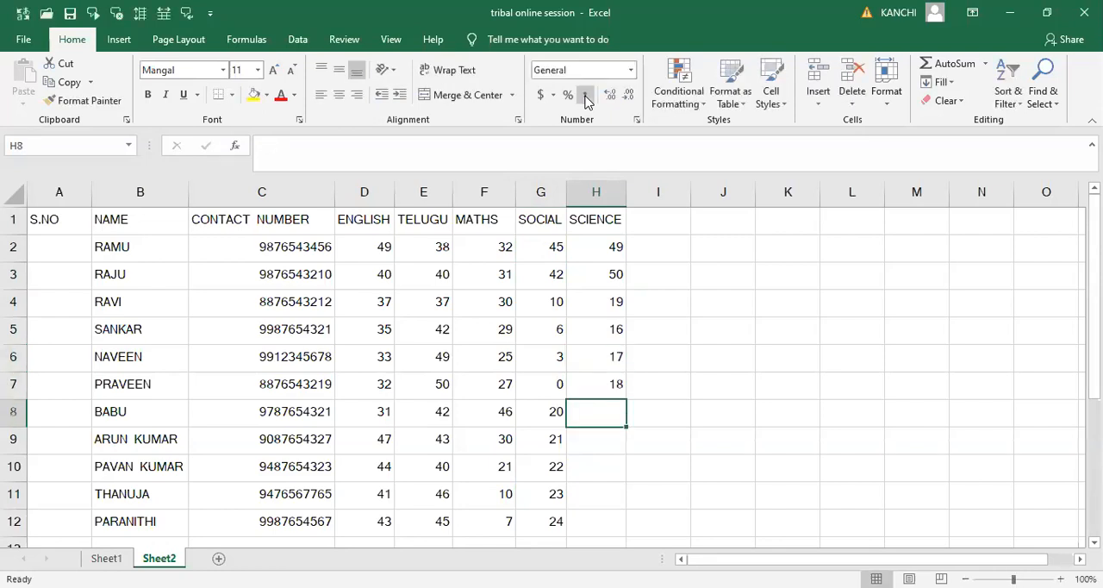
- Enter the Science marks 20 in cell H8 and 10 in cell H9
text(20)
key(Return)
text(1)
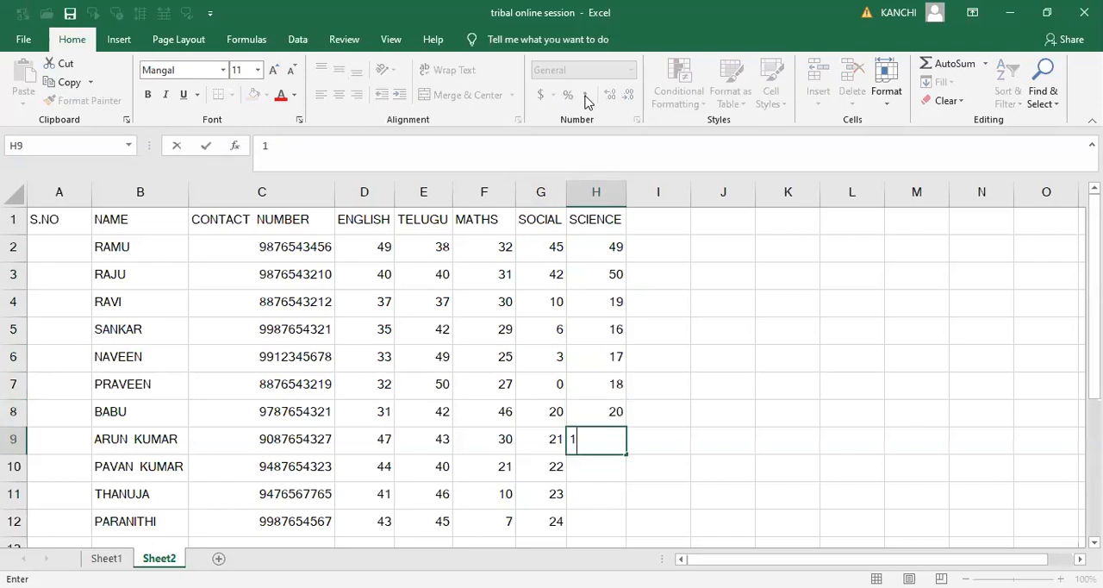
text(03)
key(Return)
key(Up)
text(10)
key(Return)
- Enter the Science marks 9, 0 and 2 in cells H10 through H12
text(9)
key(Return)
text(0)
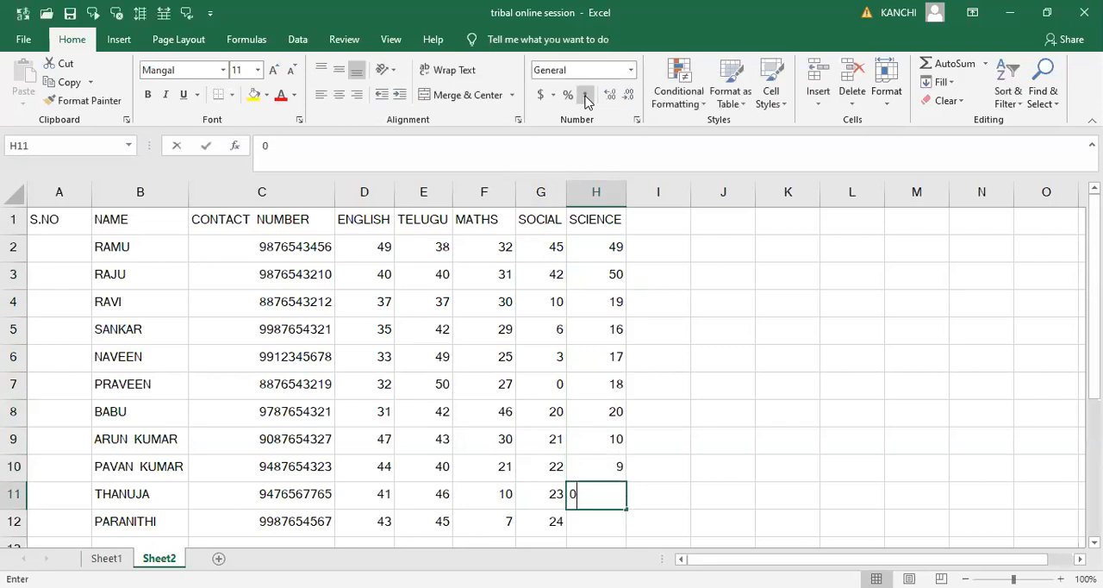
key(Return)
text(2)
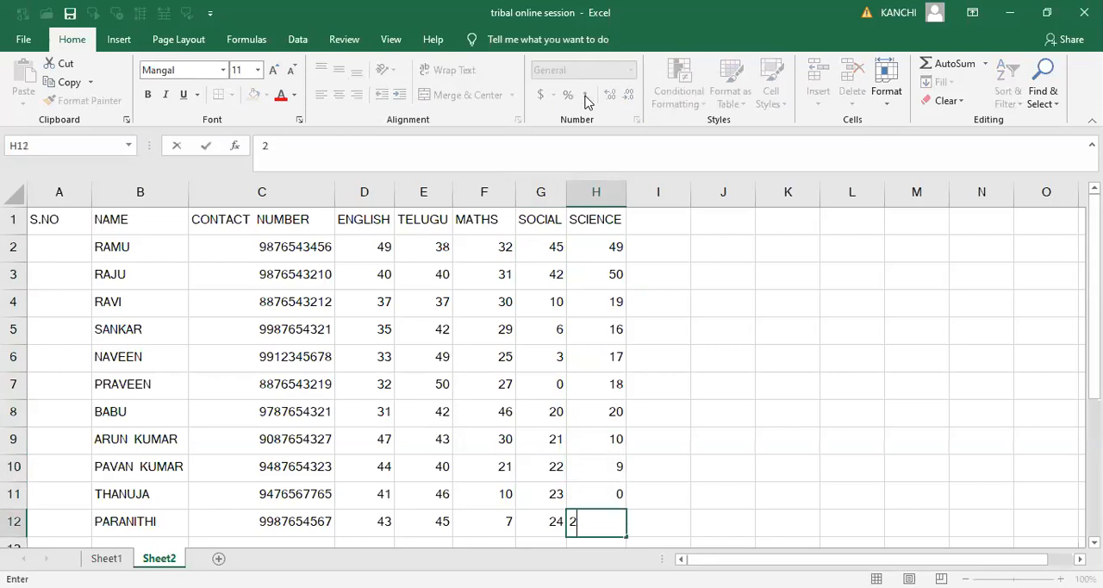
key(ctrl+Up)
- Delete the whole S.NO column from the sheet
key(Left)
key(Left)
key(Left)
key(Left)
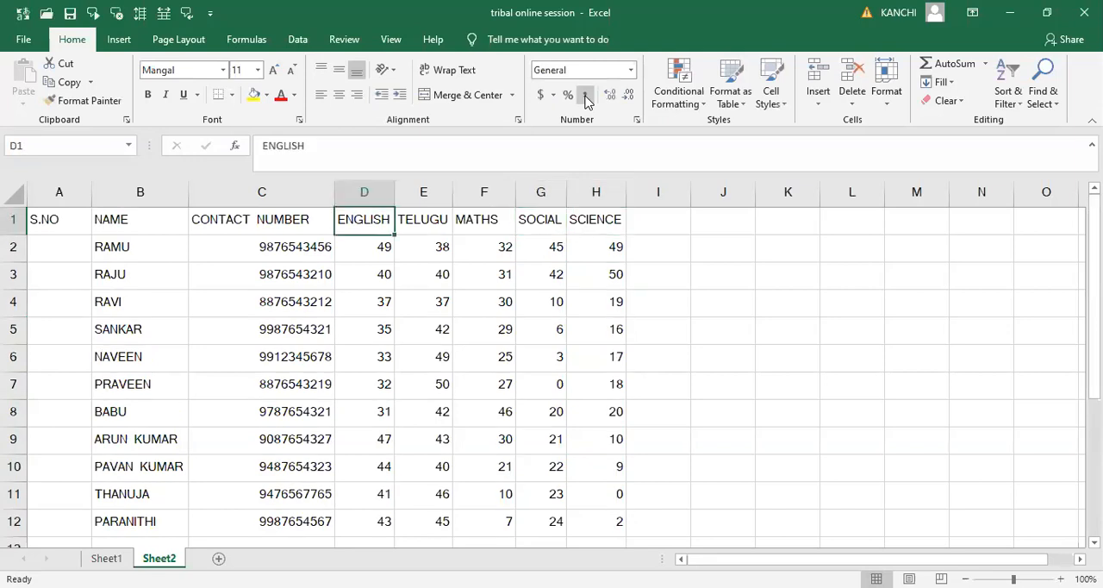
click(74, 254)
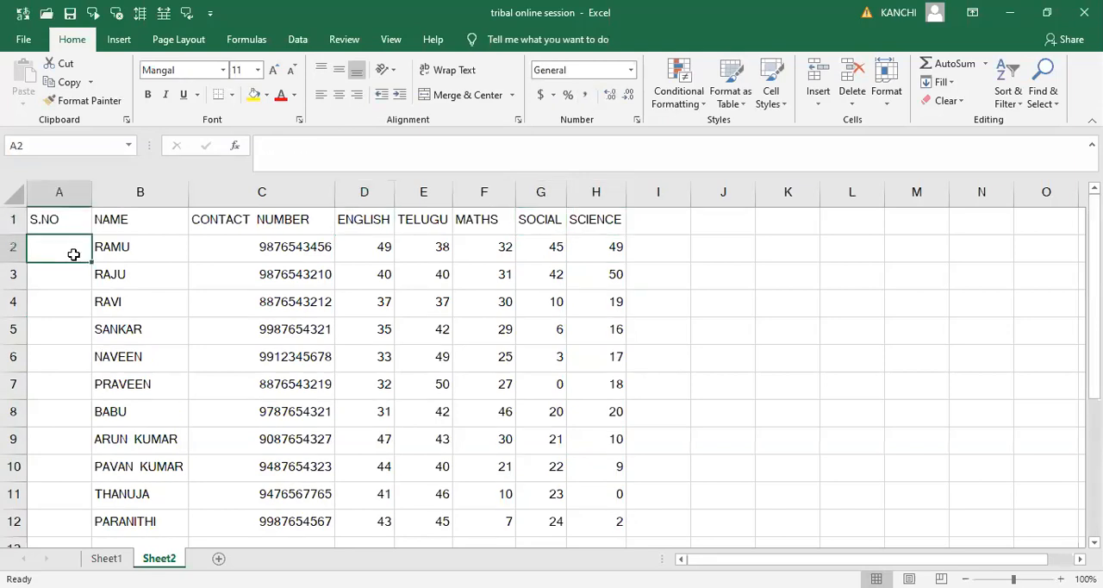
right_click(60, 197)
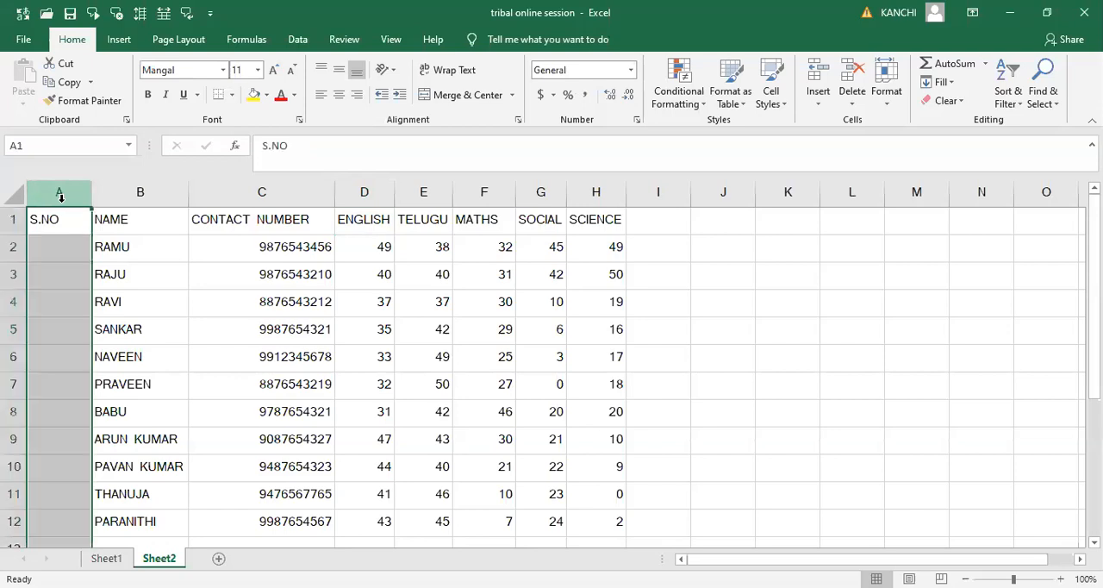
click(96, 334)
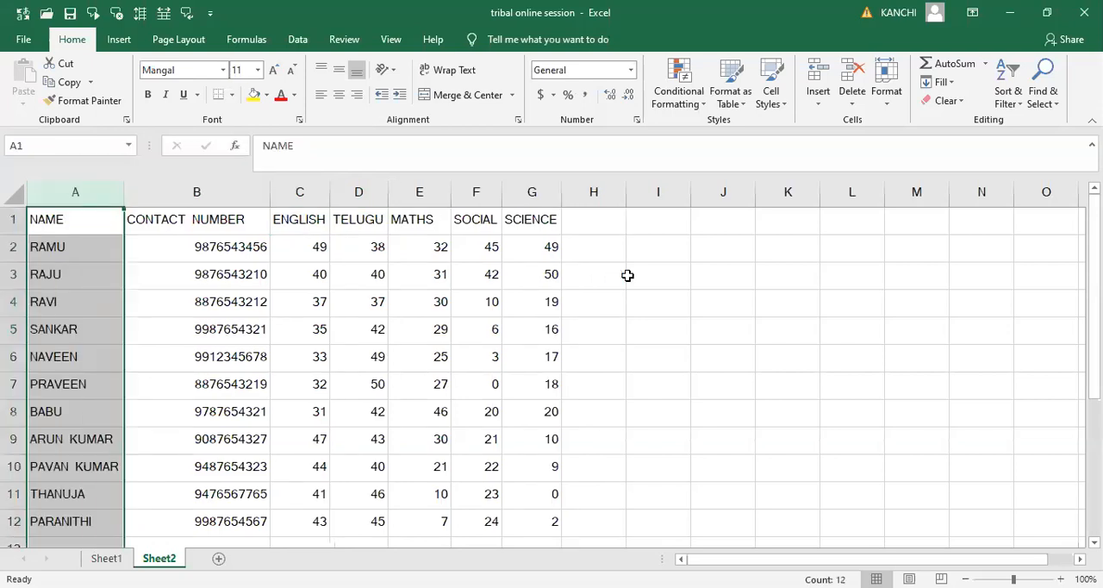
- Make the header row in cells A1 through G1 bold
click(32, 226)
key(shift+Right)
key(shift+Right)
key(shift+Right)
key(shift+Right)
key(shift+Right)
key(shift+Right)
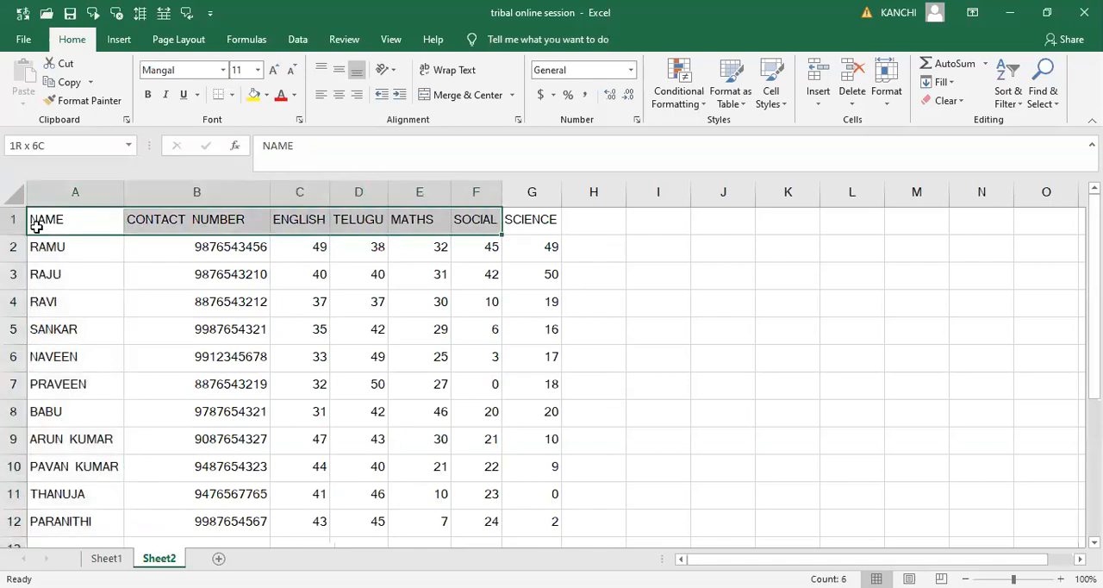
click(146, 97)
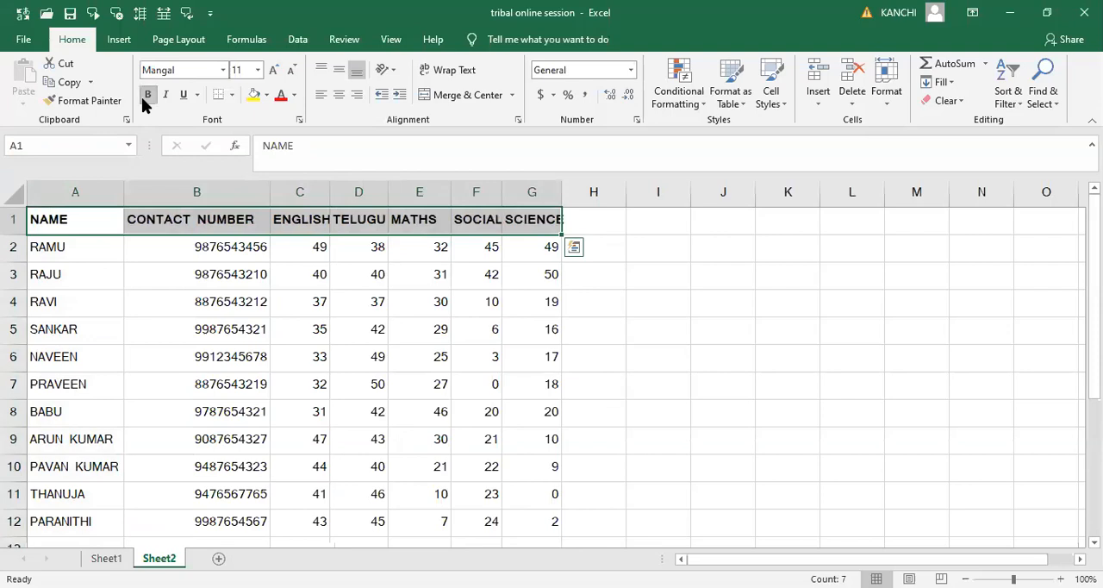
- Apply all borders to the table in A1:G12 and fit the SCIENCE column's width to its contents
key(shift+Down)
key(shift+Down)
key(shift+Down)
key(shift+Down)
key(shift+Down)
key(shift+Down)
key(shift+Down)
key(shift+Down)
key(shift+Down)
key(shift+Down)
key(shift+Down)
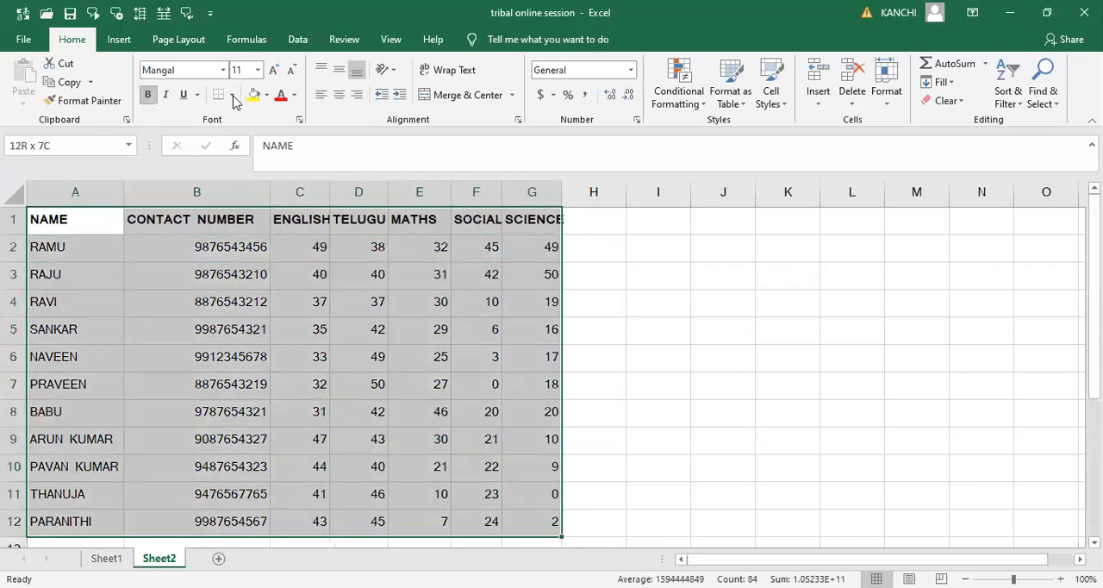
click(233, 95)
click(259, 238)
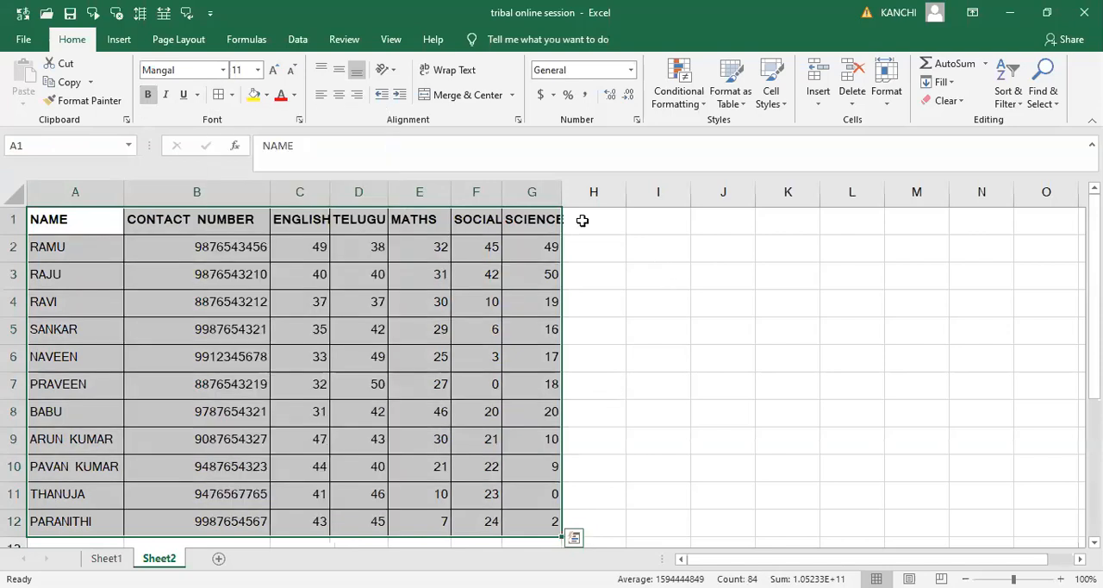
click(645, 276)
double_click(564, 195)
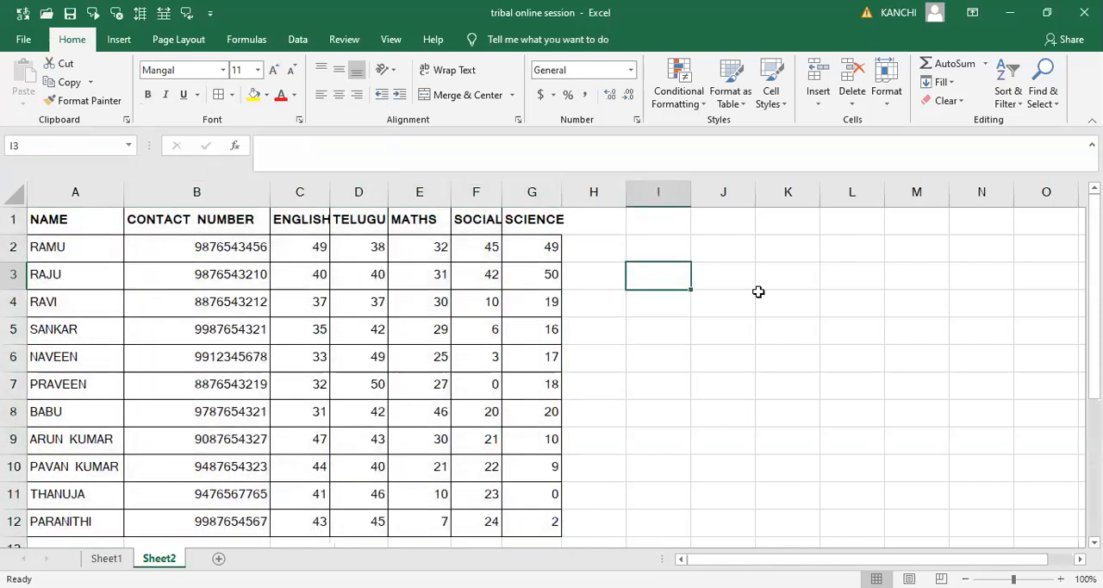
- Enter the formula =RAND() in cell J3
click(740, 280)
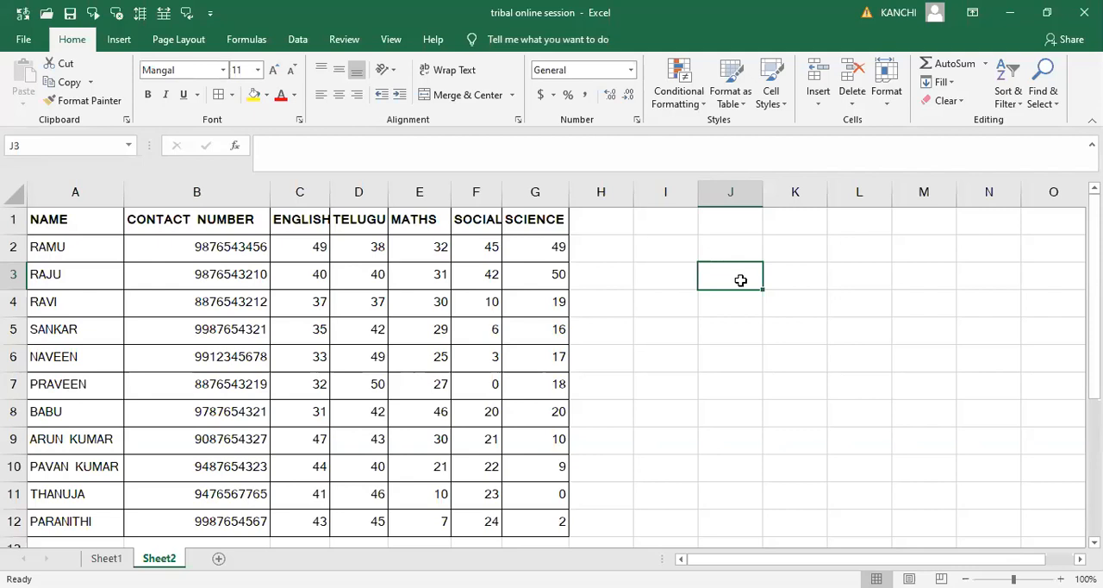
text(=)
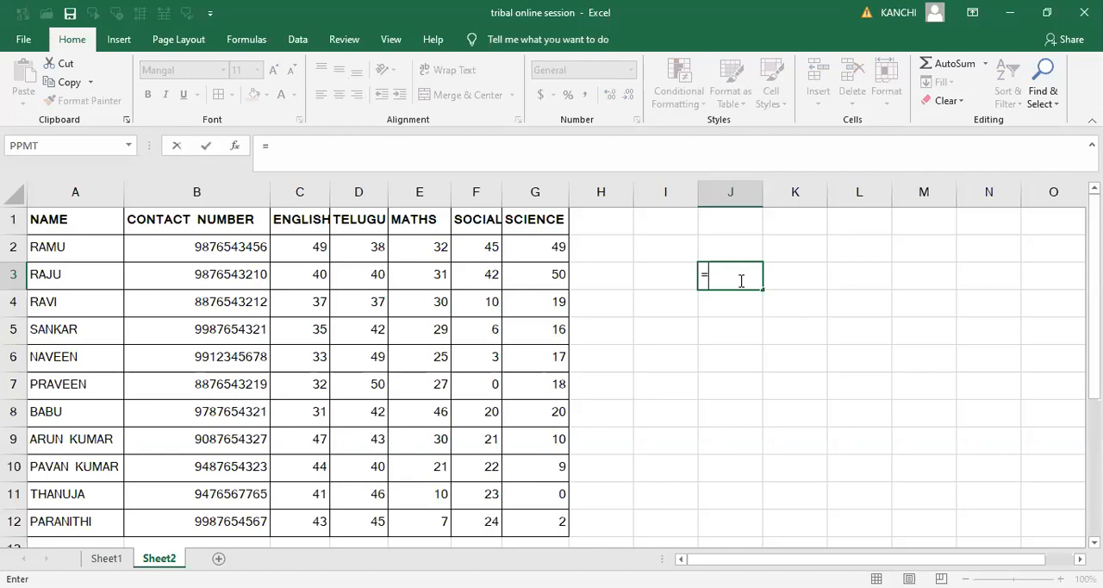
text(RAND)
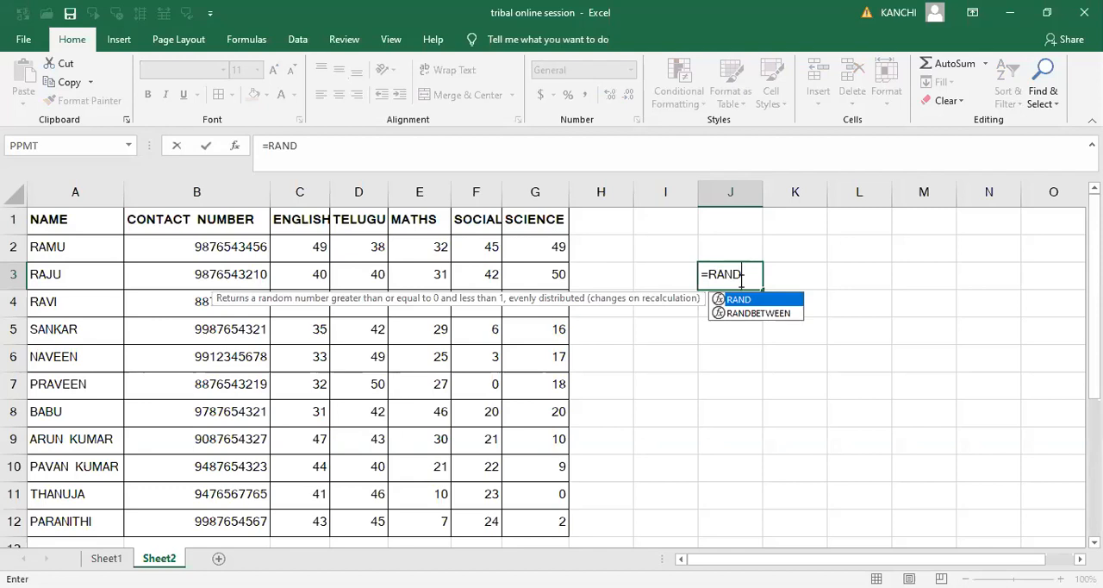
text(())
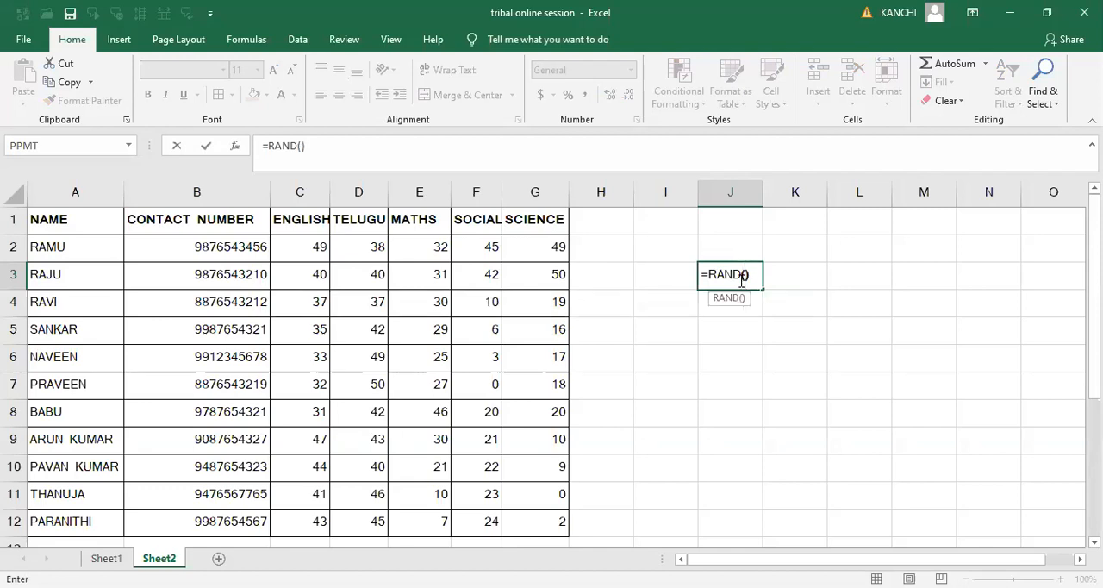
key(Return)
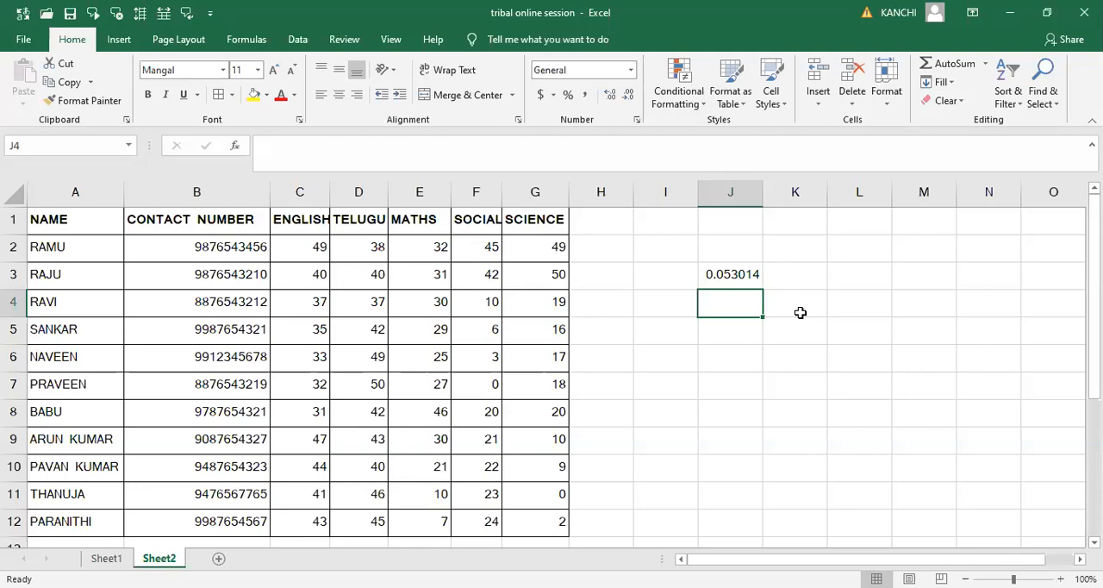
- Enter the formula =RAND() in cell J4
text(=RAND)
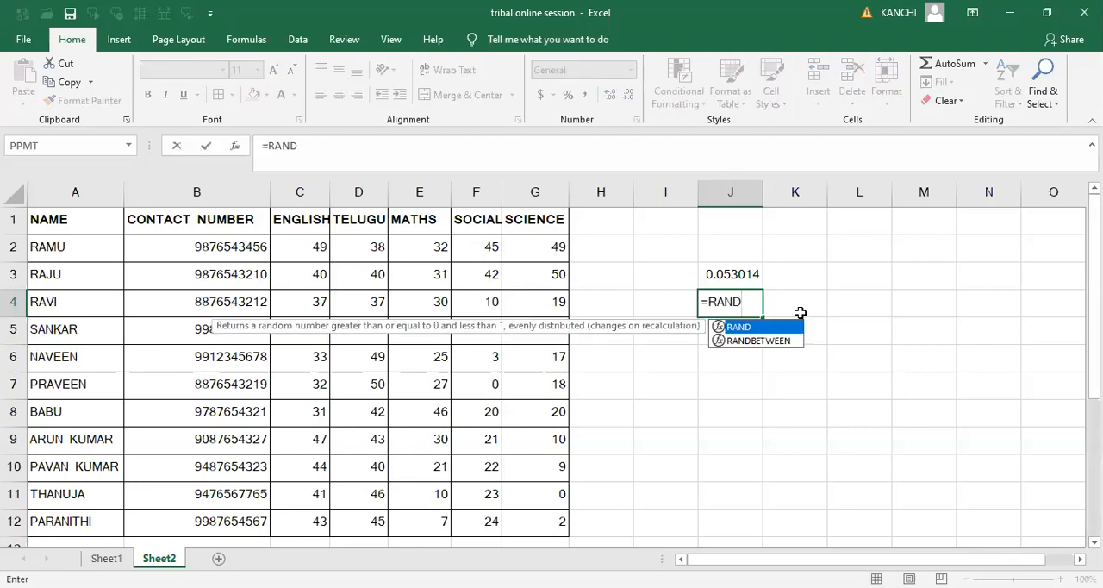
text(()
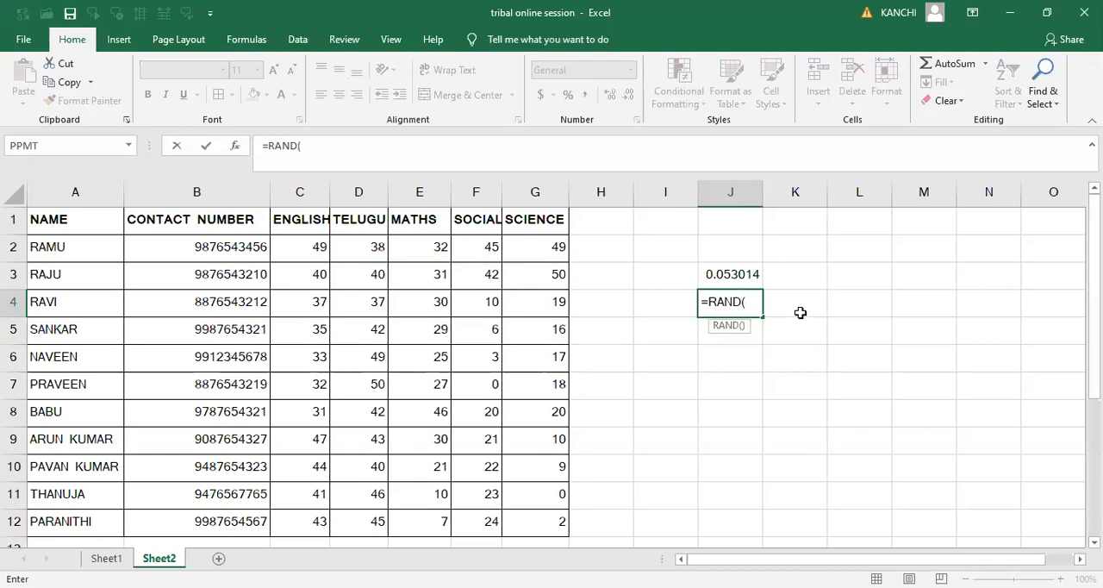
text())
key(Return)
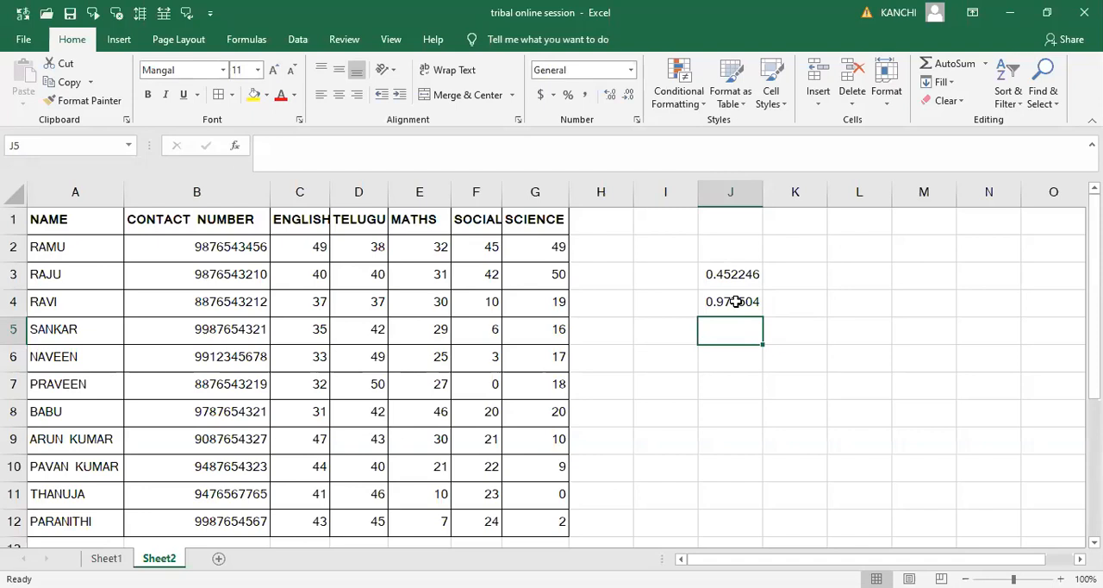
- Enter the formula =RANDBETWEEN(0,50) in cell J5
text(=)
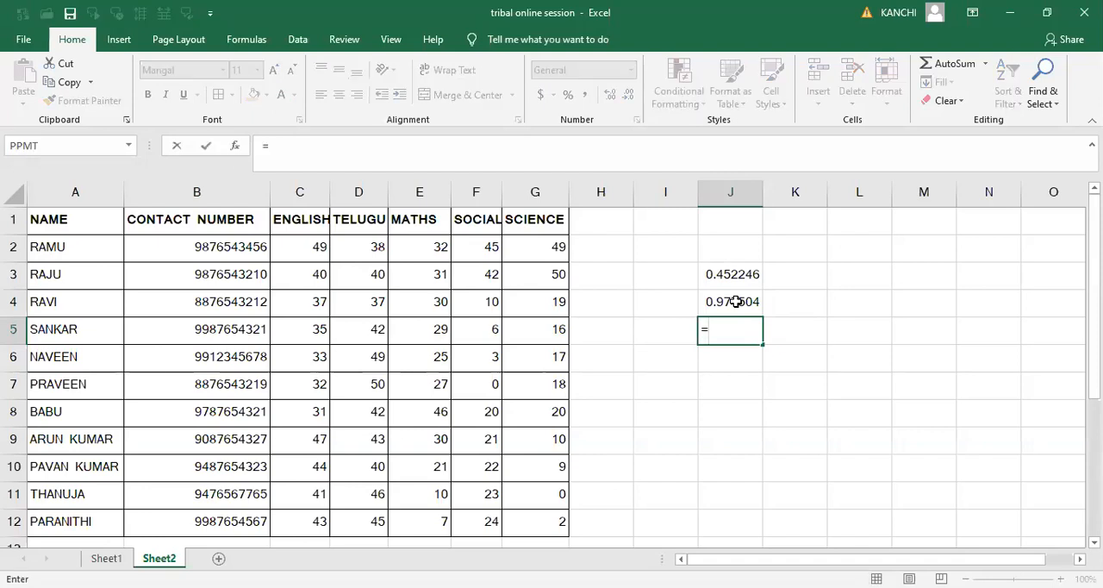
text(RAND)
key(Down)
key(Up)
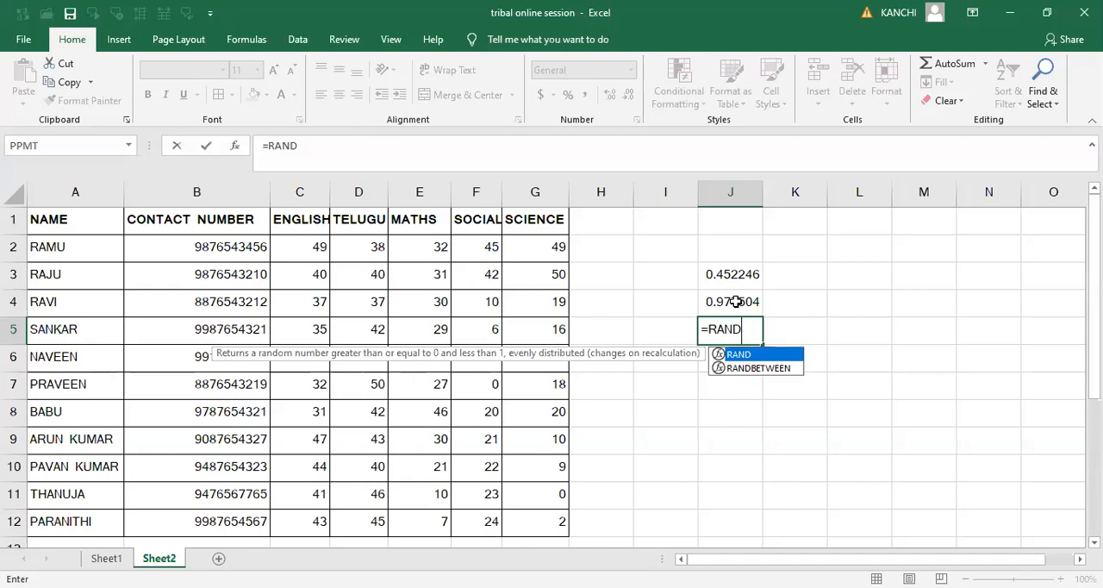
key(Down)
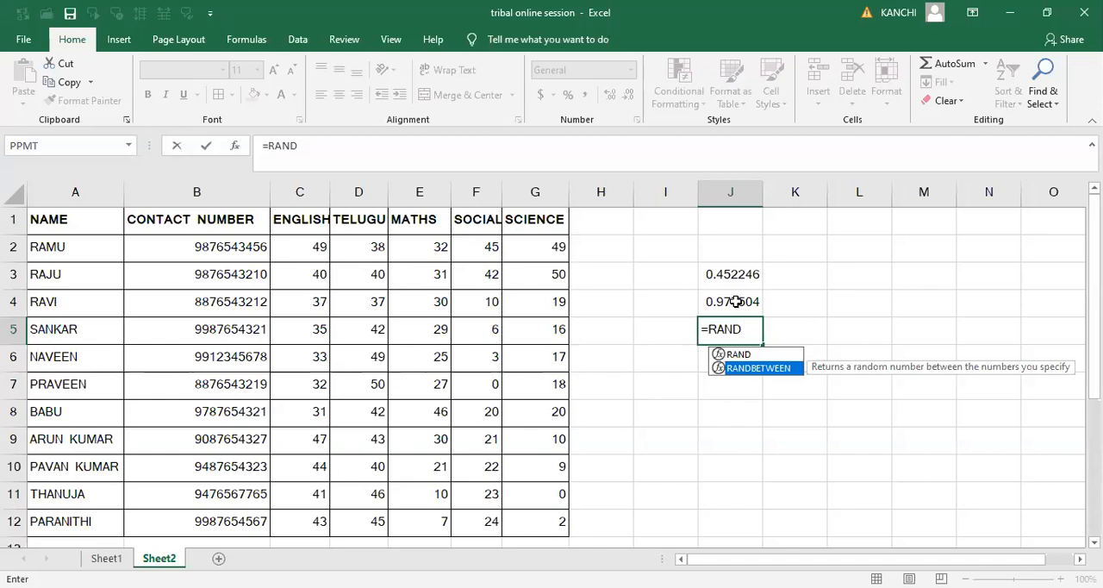
key(Tab)
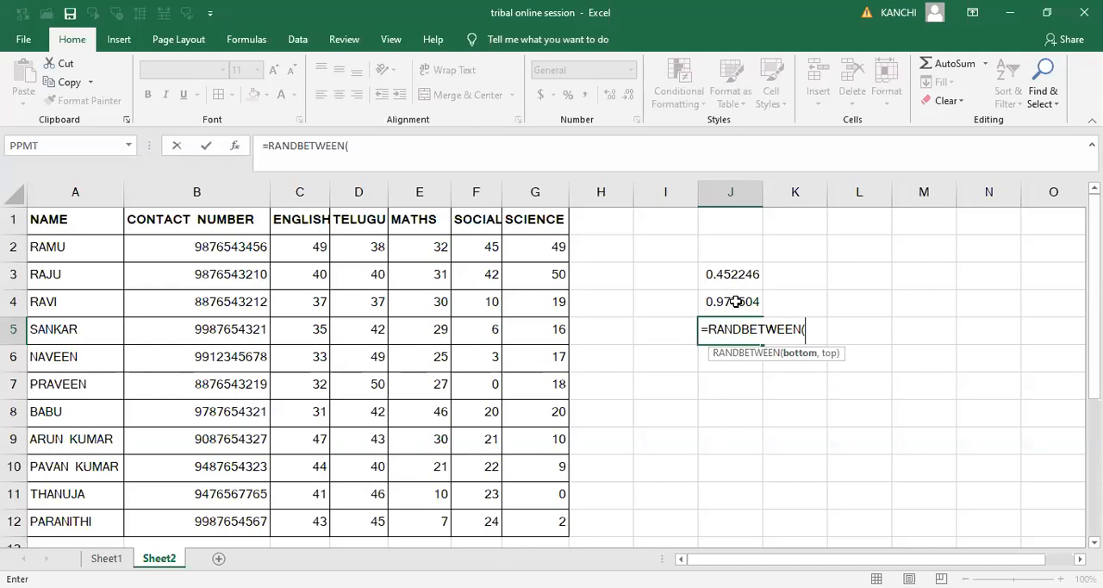
text(0,50))
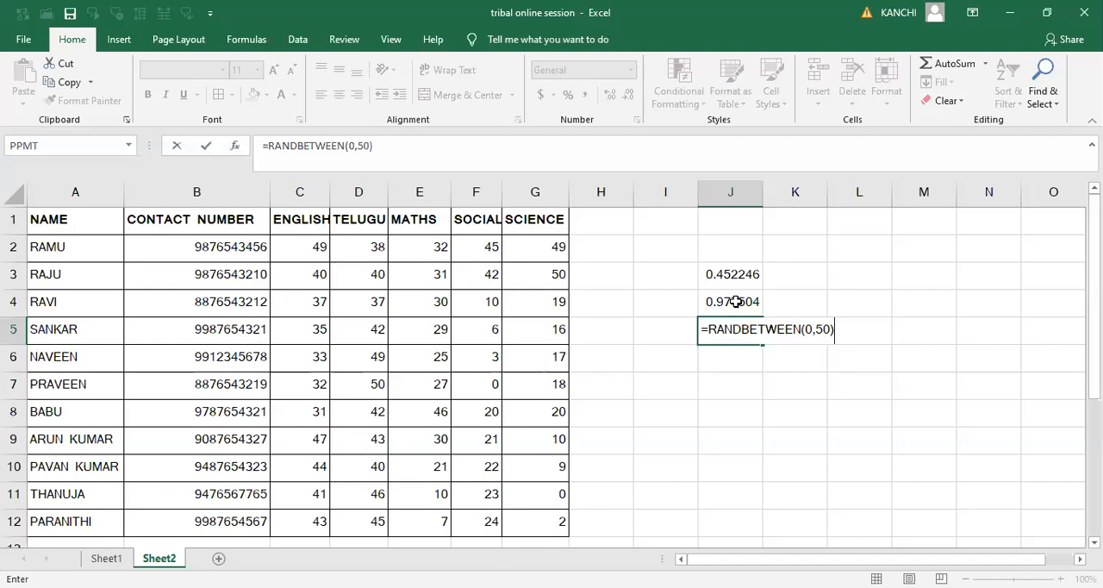
key(Return)
- Fill the RANDBETWEEN formula from cell J5 across the range J5:O11
click(737, 332)
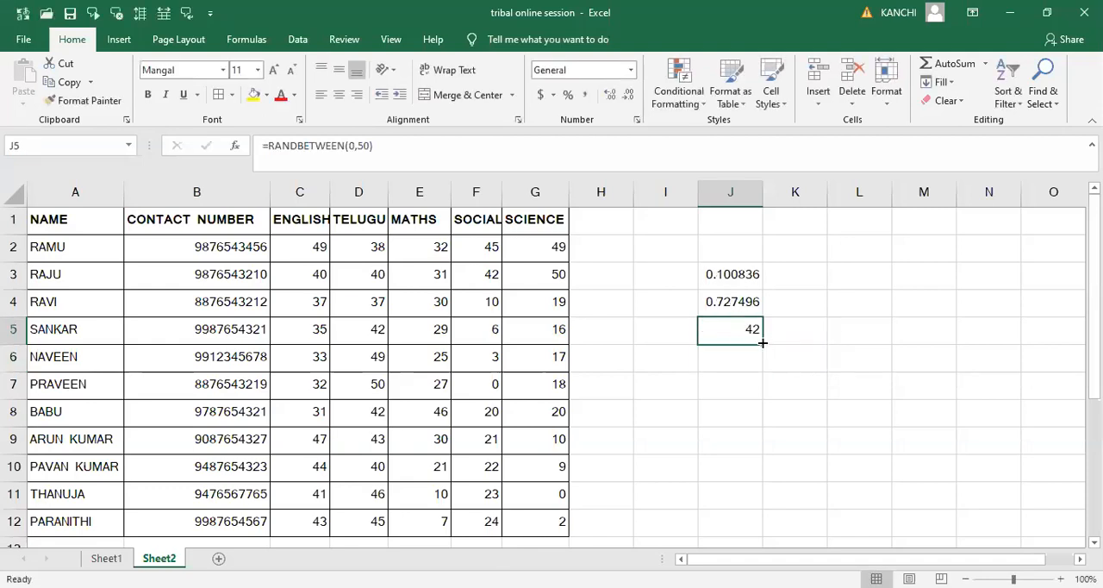
drag(762, 343, 796, 505)
drag(796, 504, 797, 504)
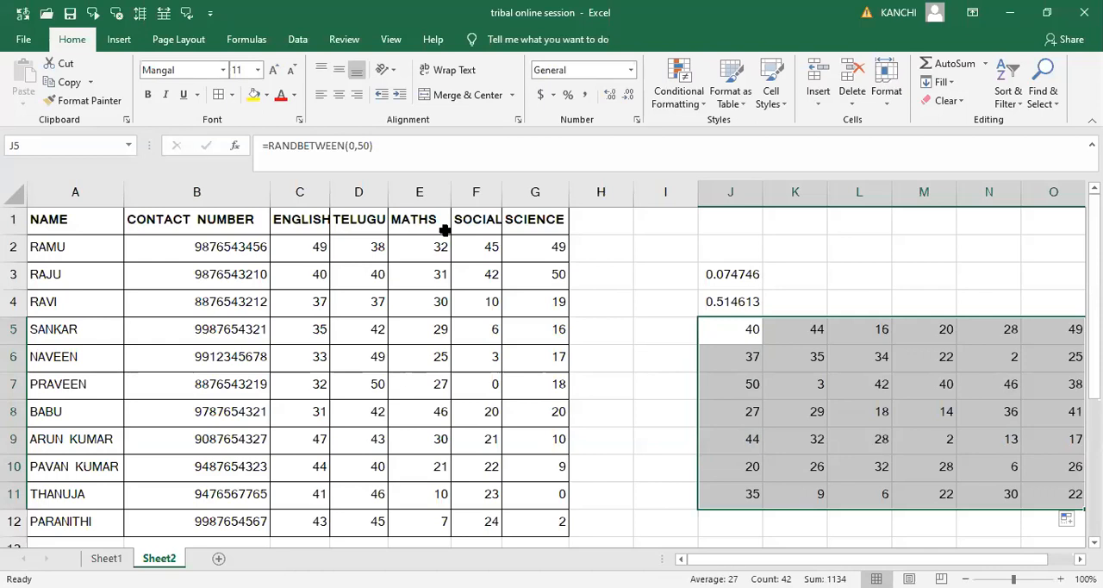
click(409, 329)
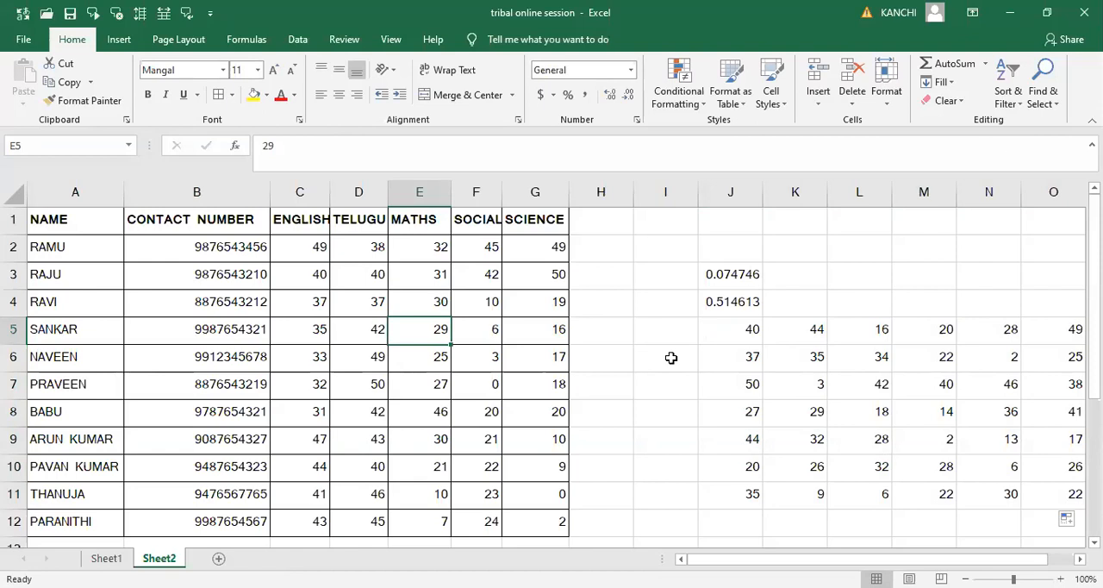
- Enter 6 in cell I6 to recalculate the random numbers, and delete that entry again
click(671, 358)
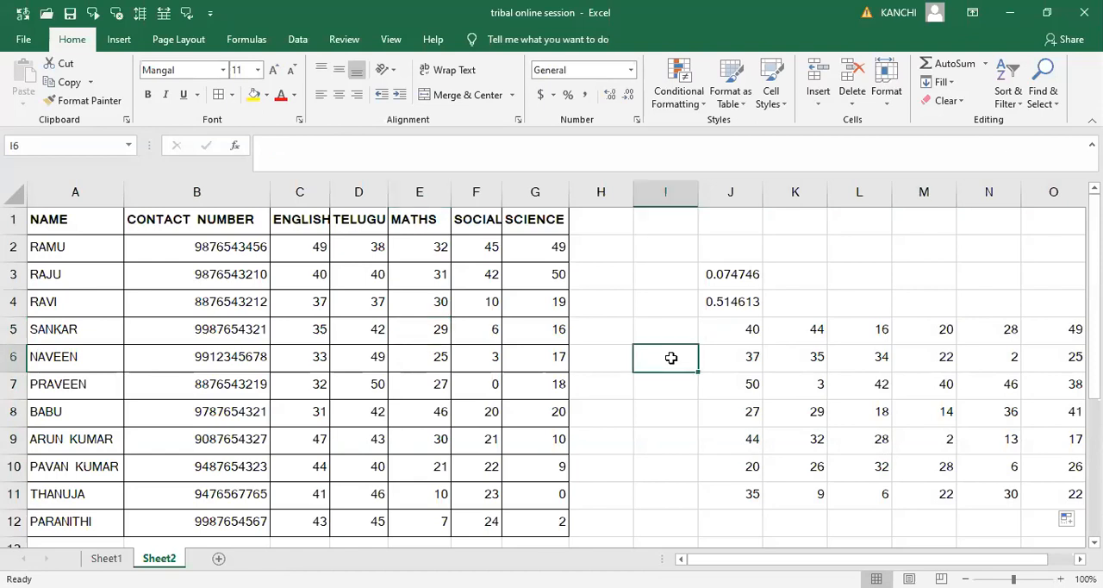
text(6)
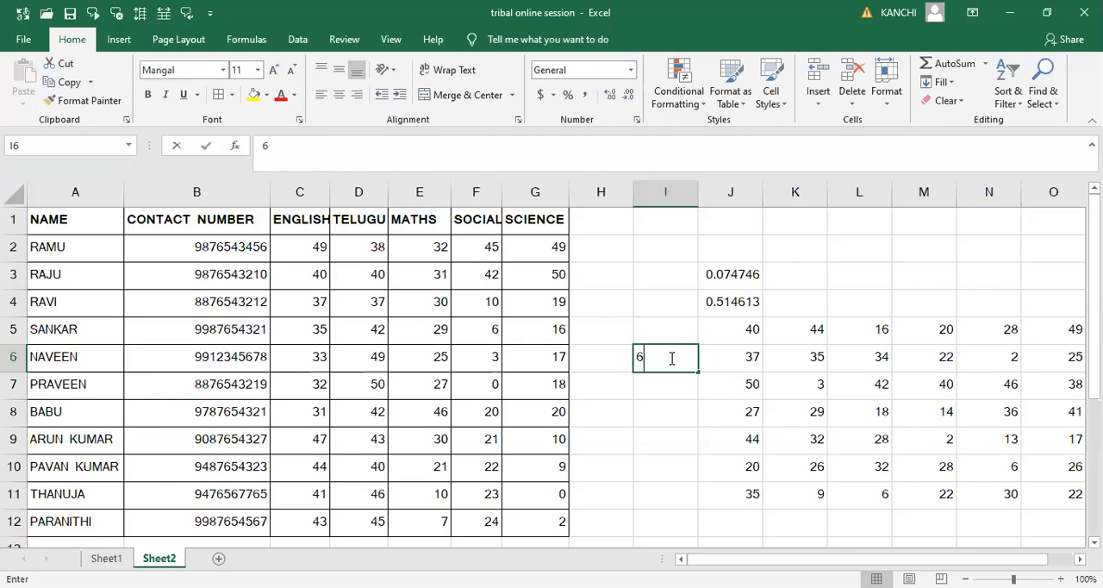
key(Return)
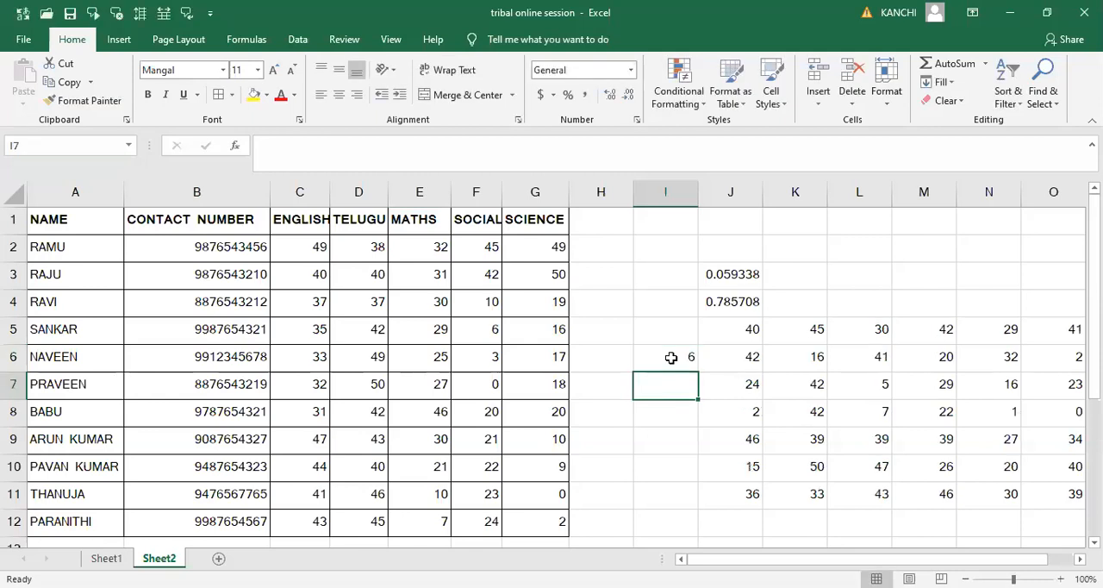
click(672, 357)
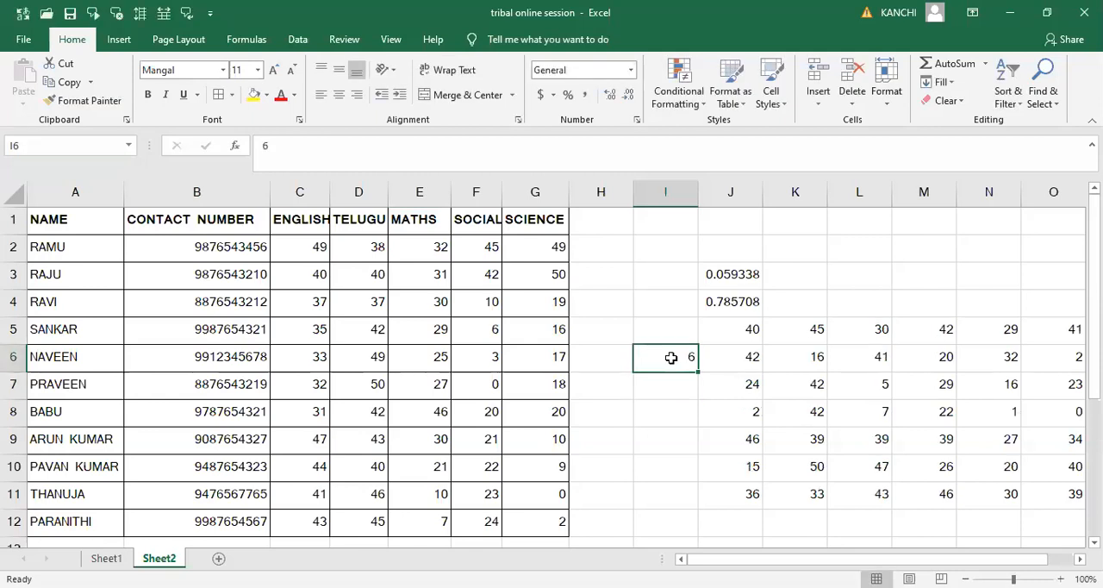
key(Delete)
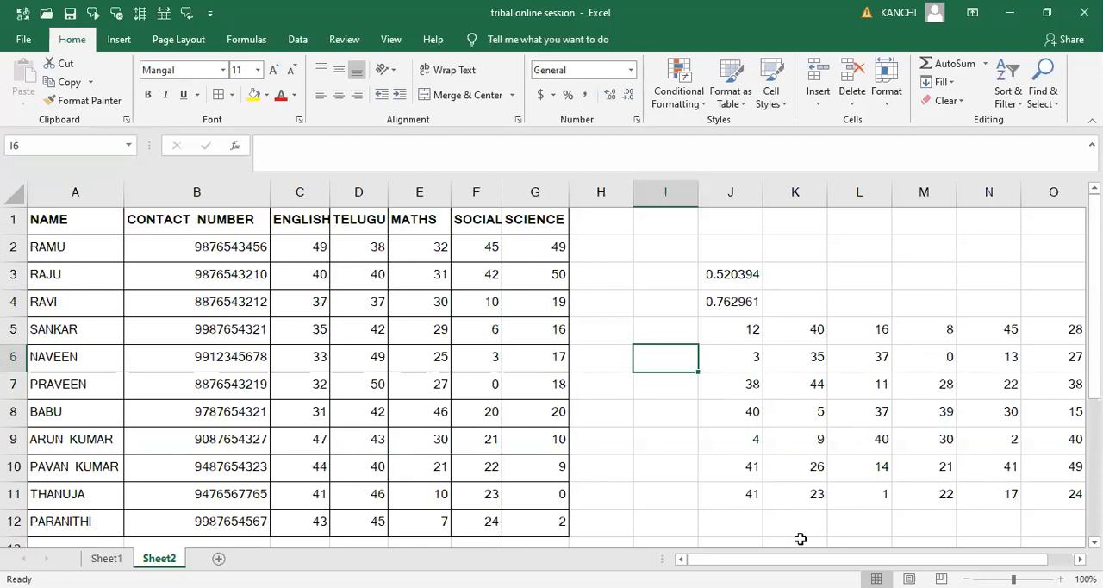
- Clear the RANDBETWEEN formulas from the range J5:O11
click(733, 330)
key(shift+Right)
key(shift+Right)
key(shift+Right)
key(shift+Right)
key(shift+Right)
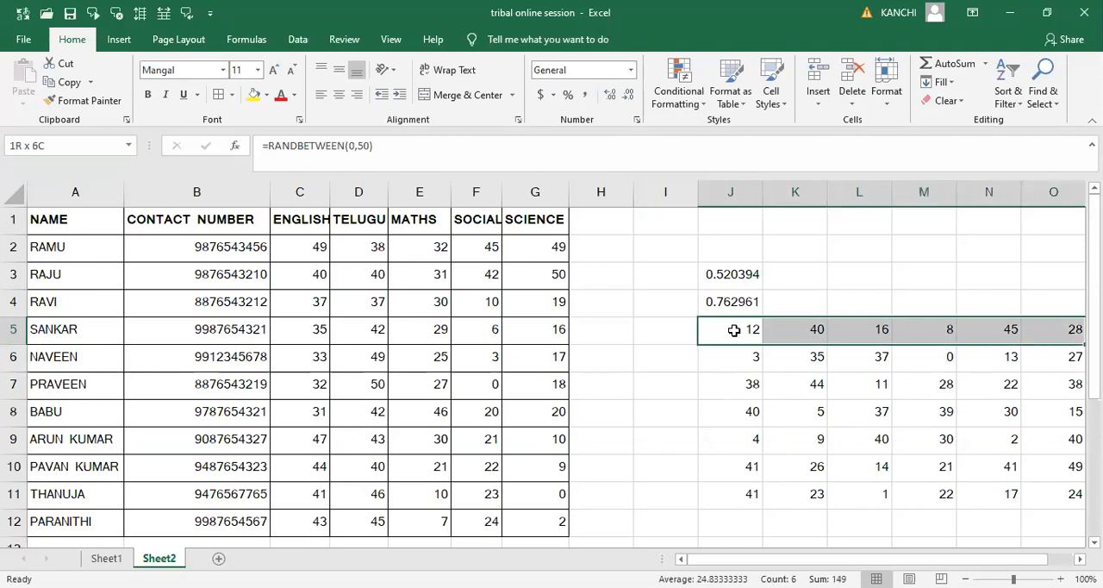
key(shift+Down)
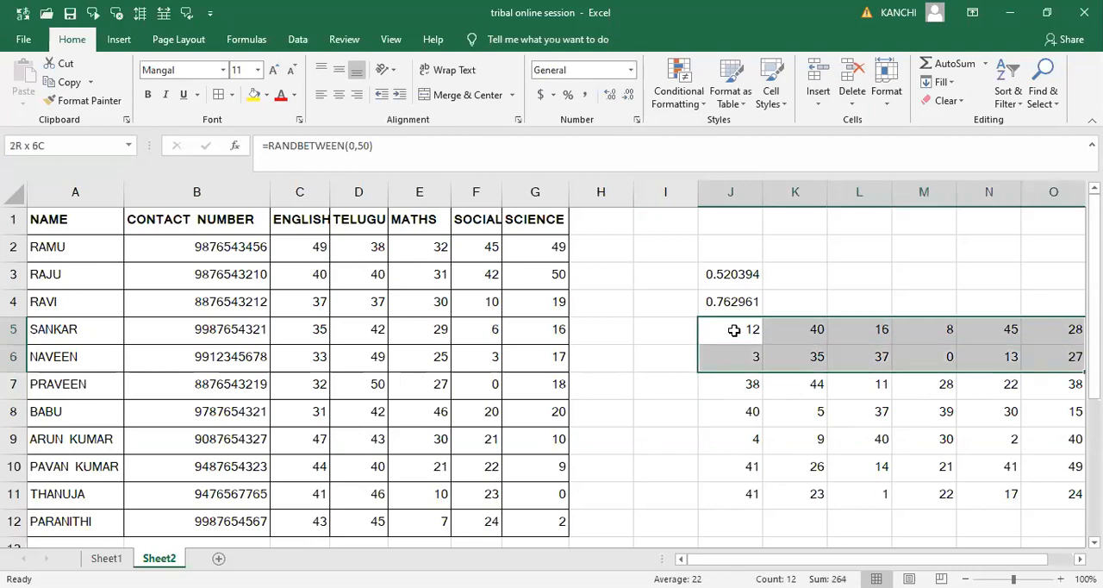
key(shift+Down)
key(shift+Down)
key(shift+Down)
key(shift+Down)
key(shift+Down)
key(Delete)
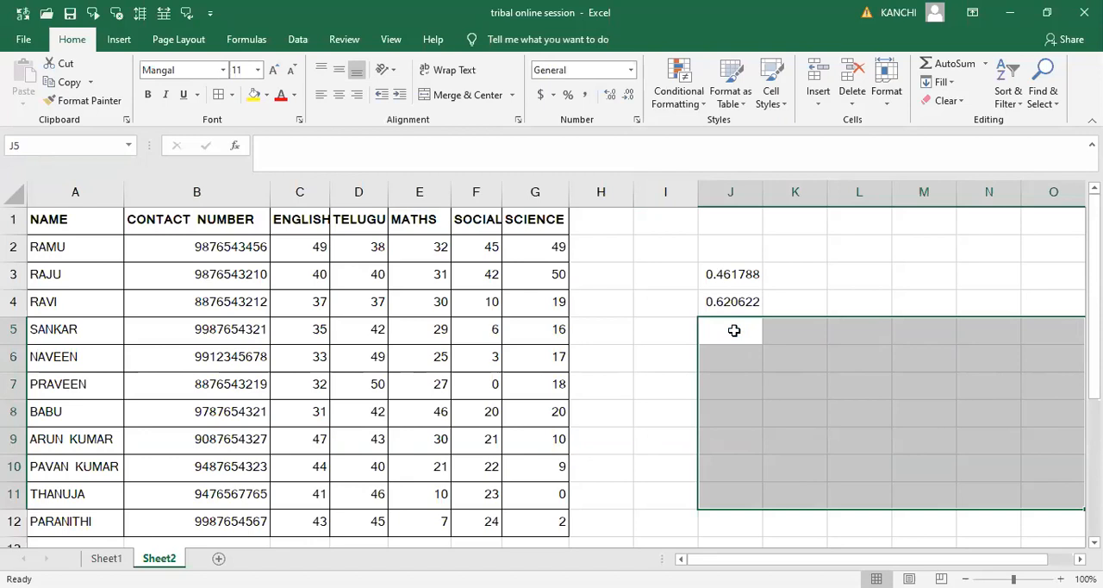
- Clear the two RAND formulas from cells J3:J4
key(Up)
key(Up)
key(shift+Down)
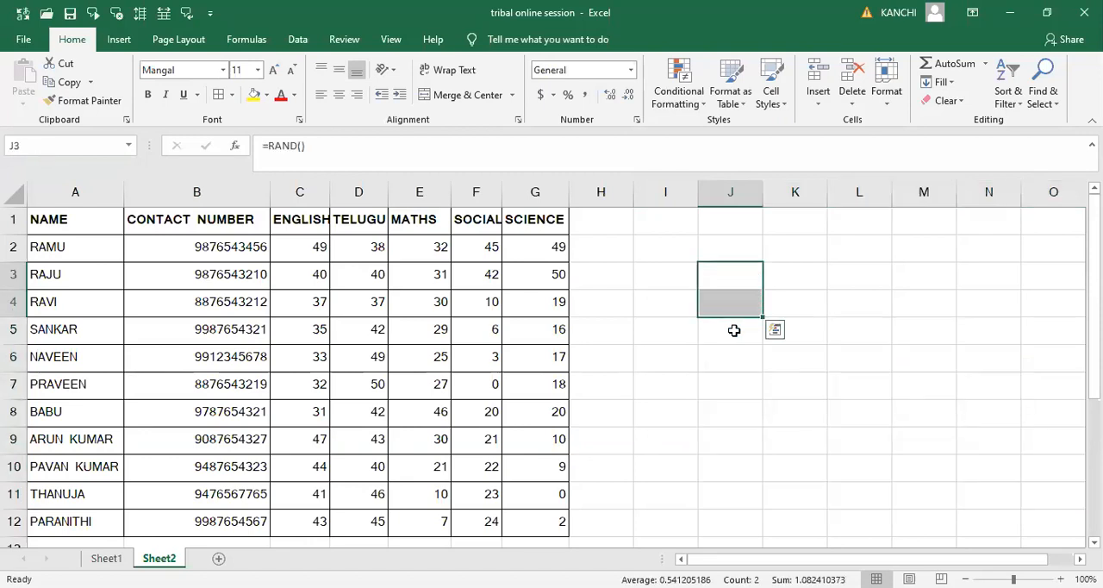
key(Left)
key(Left)
key(Left)
key(Left)
key(Left)
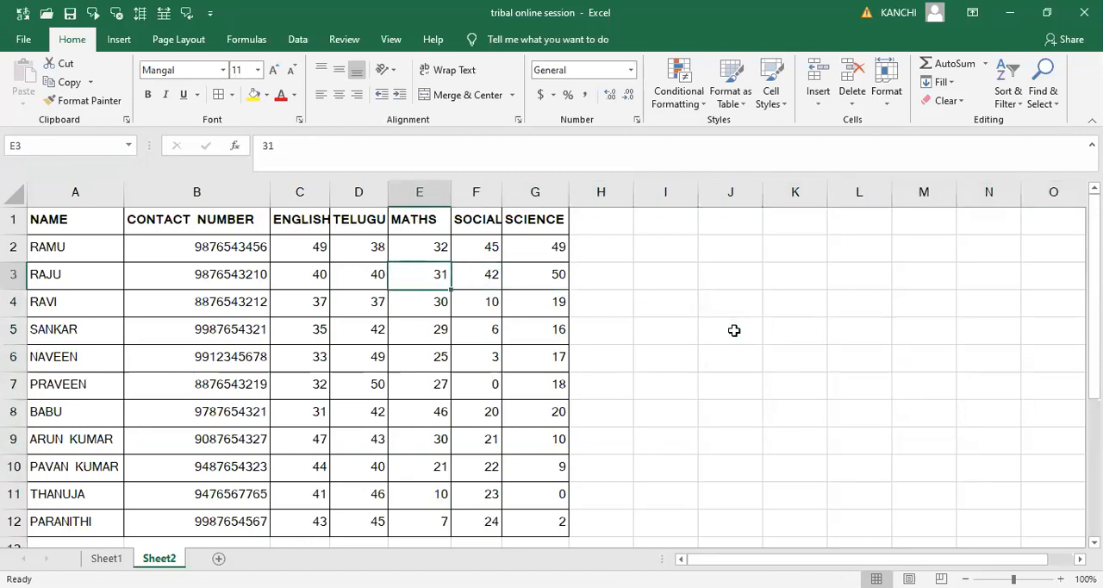
key(Left)
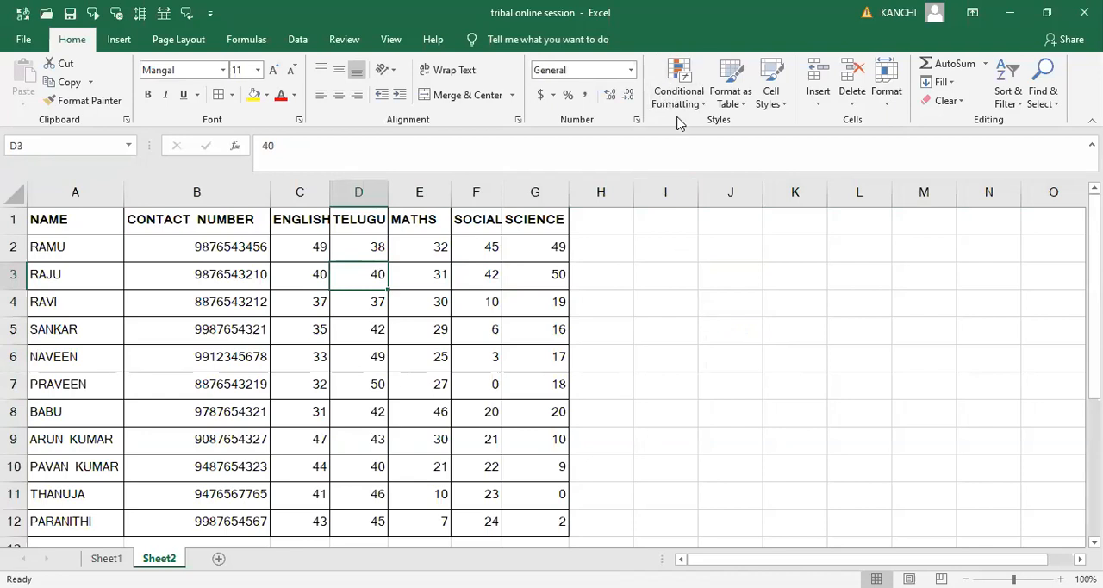
- Centre the contents of the marks table A1:G12 both vertically and horizontally
click(77, 219)
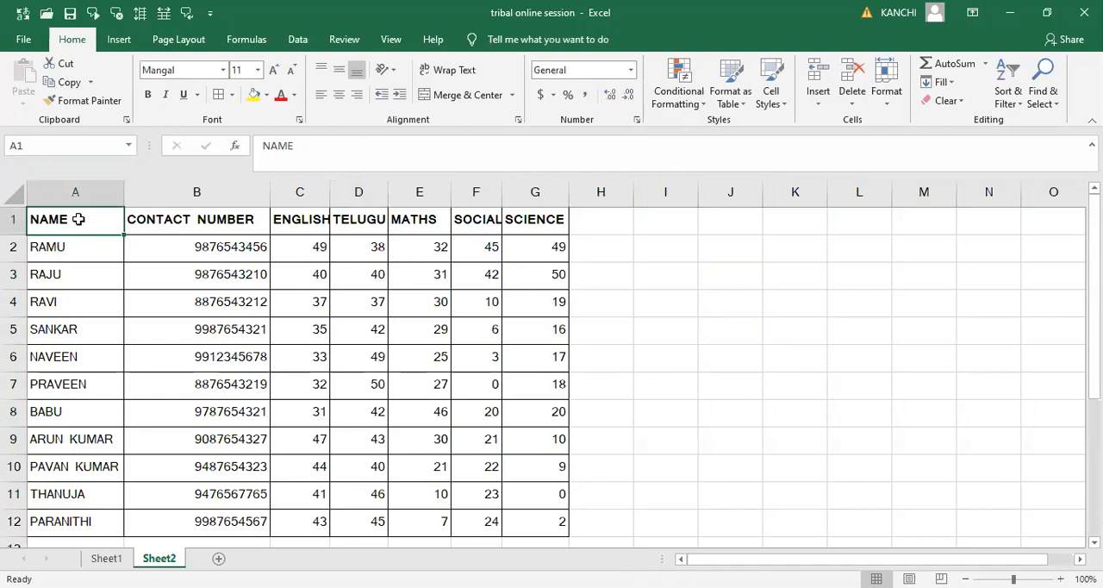
key(shift+Right)
key(shift+Right)
key(shift+Right)
key(shift+Right)
key(shift+Right)
key(shift+Right)
key(shift+Down)
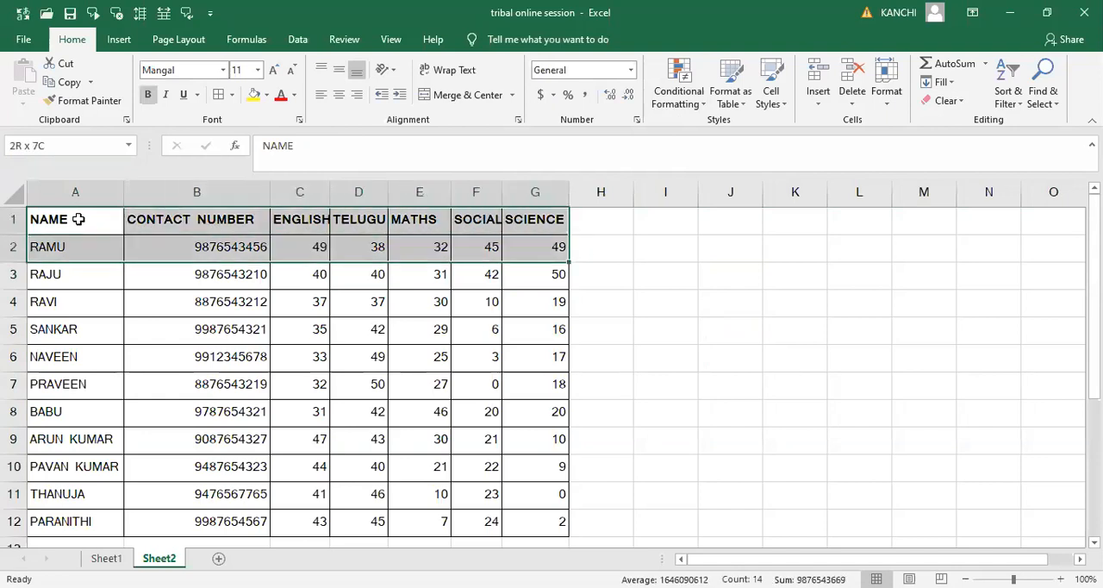
key(shift+Down)
key(shift+Down)
key(shift+Down)
key(shift+Down)
key(shift+Down)
key(shift+Down)
key(shift+Down)
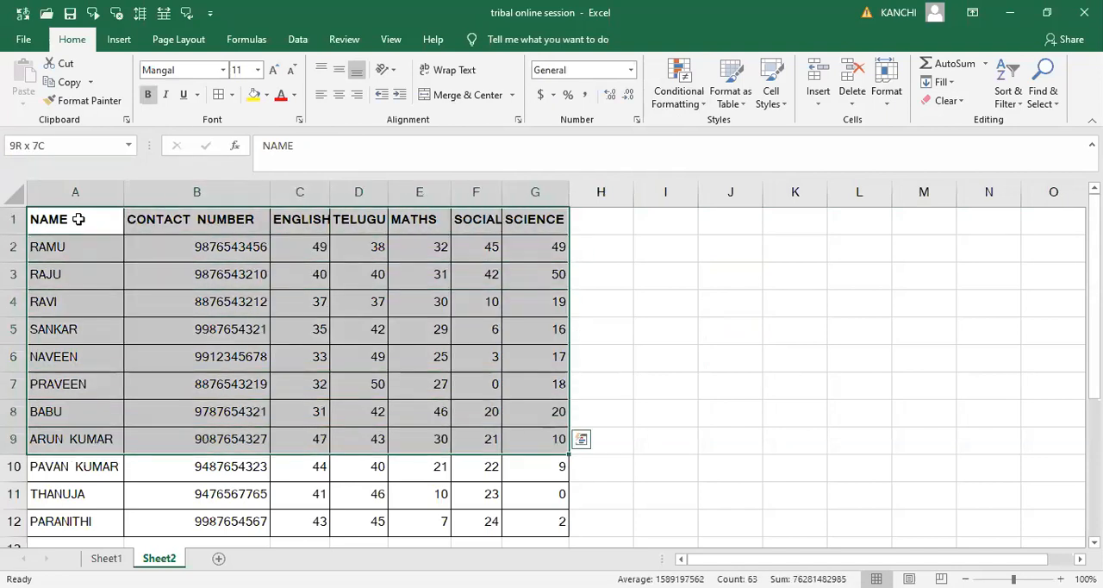
key(shift+Down)
key(shift+Down)
key(shift+Down)
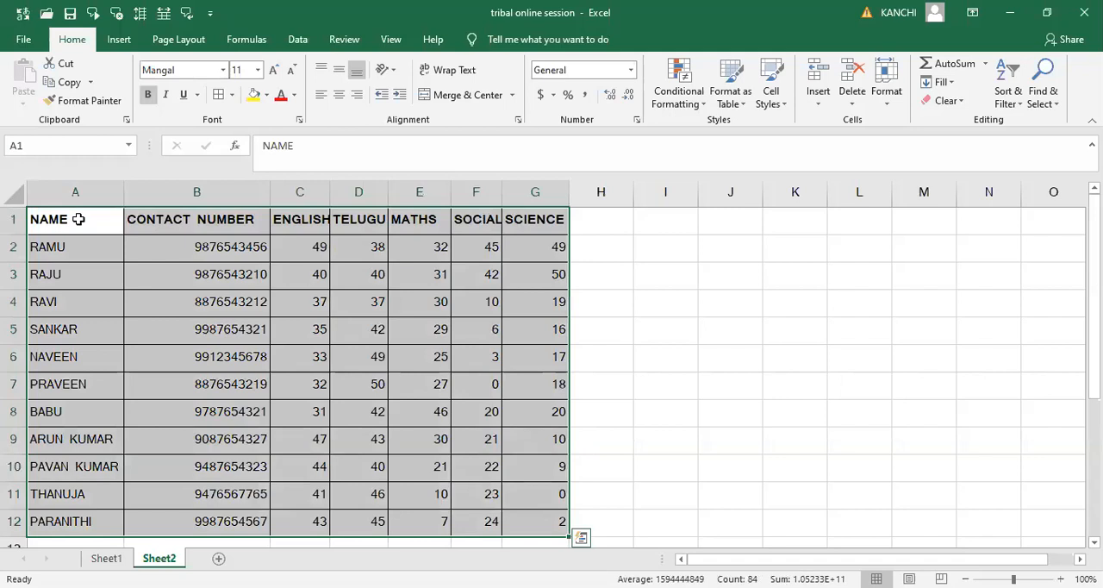
click(340, 73)
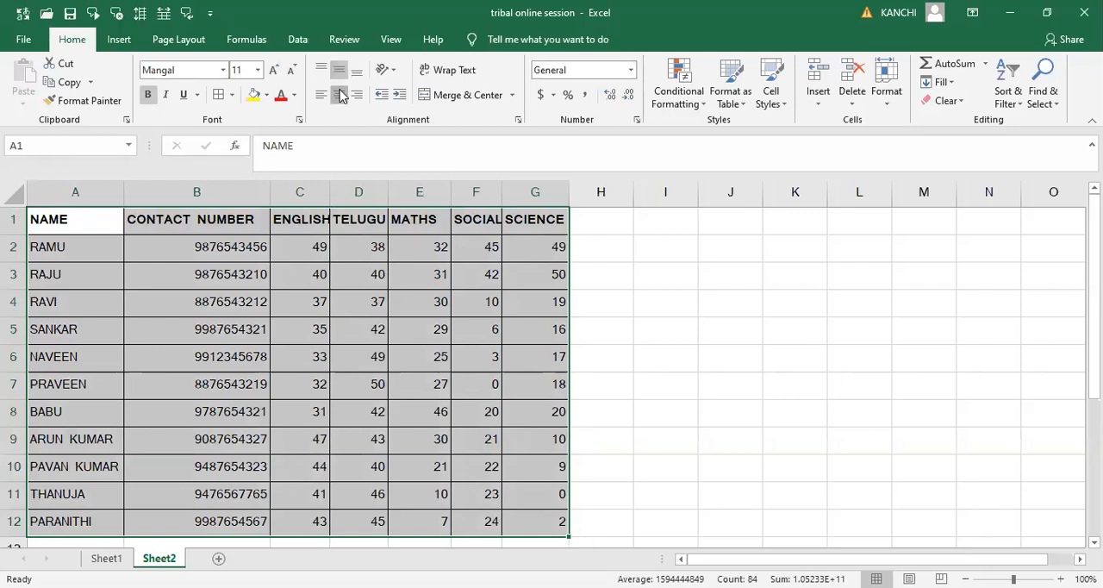
click(340, 94)
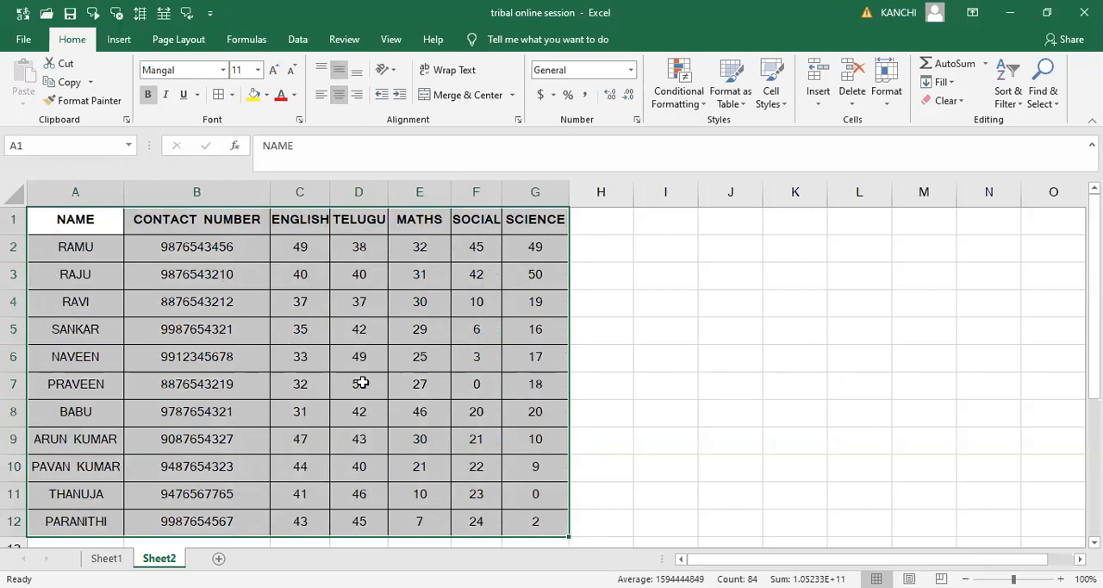
click(671, 357)
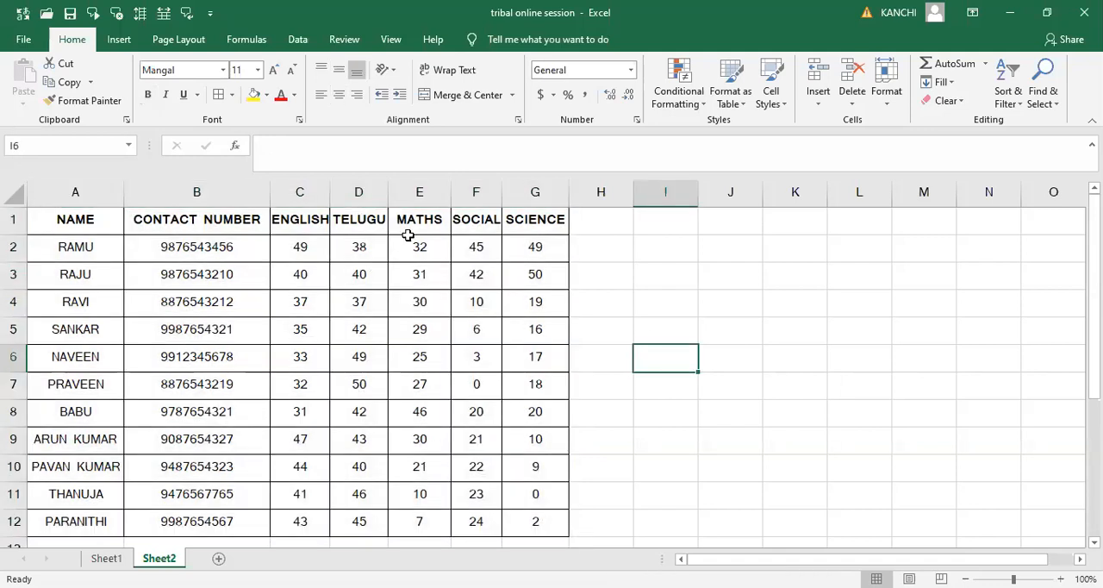
- Select all subject marks in C2:G12 and examine the Highlight Cells Rules available in Conditional Formatting
click(683, 108)
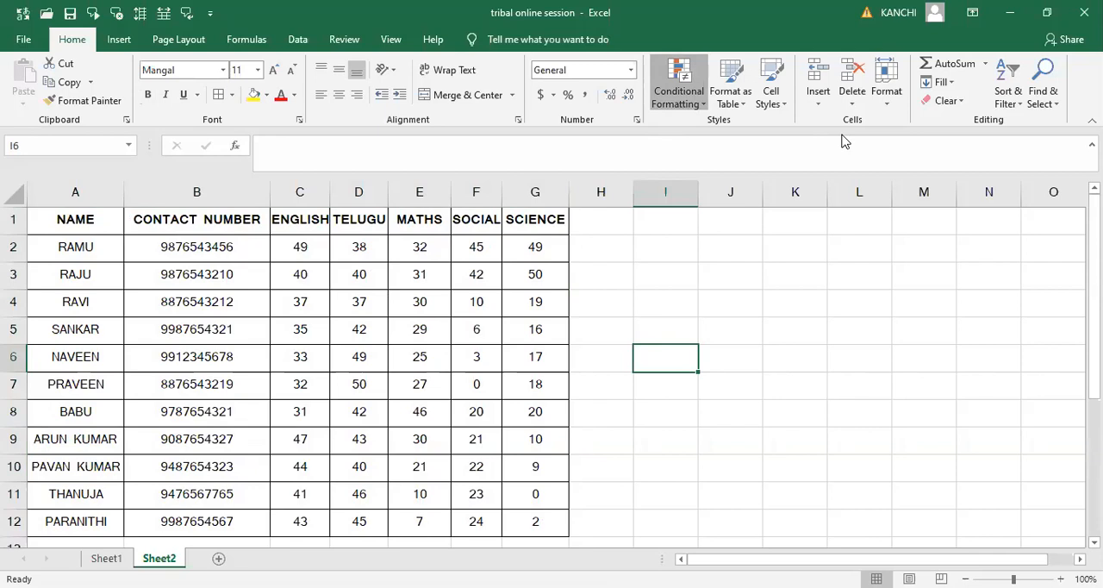
click(310, 245)
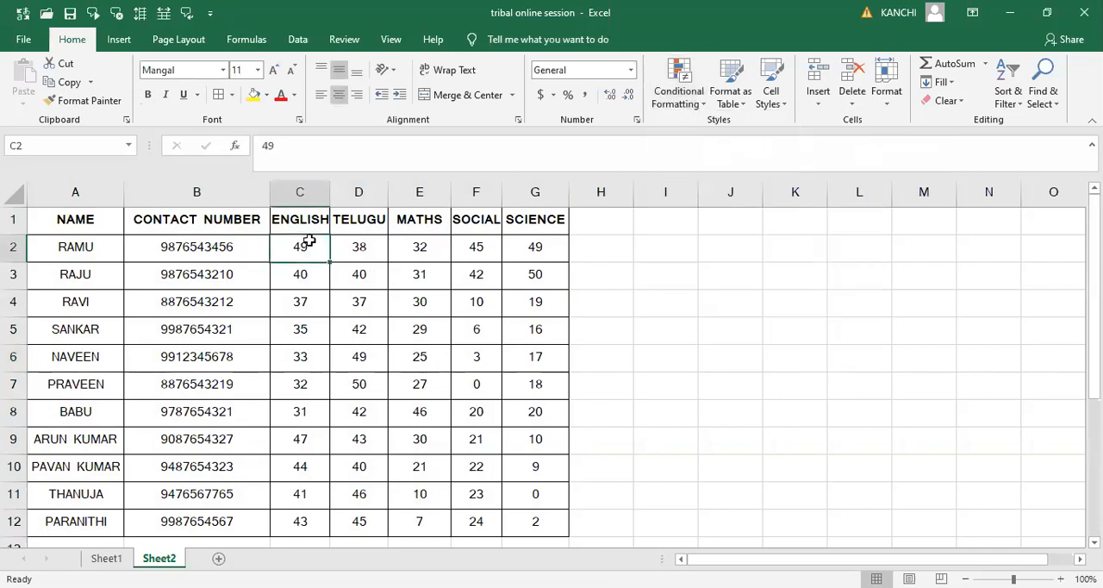
key(shift+Right)
key(shift+Right)
key(shift+Right)
key(shift+Right)
key(shift+Down)
key(shift+Down)
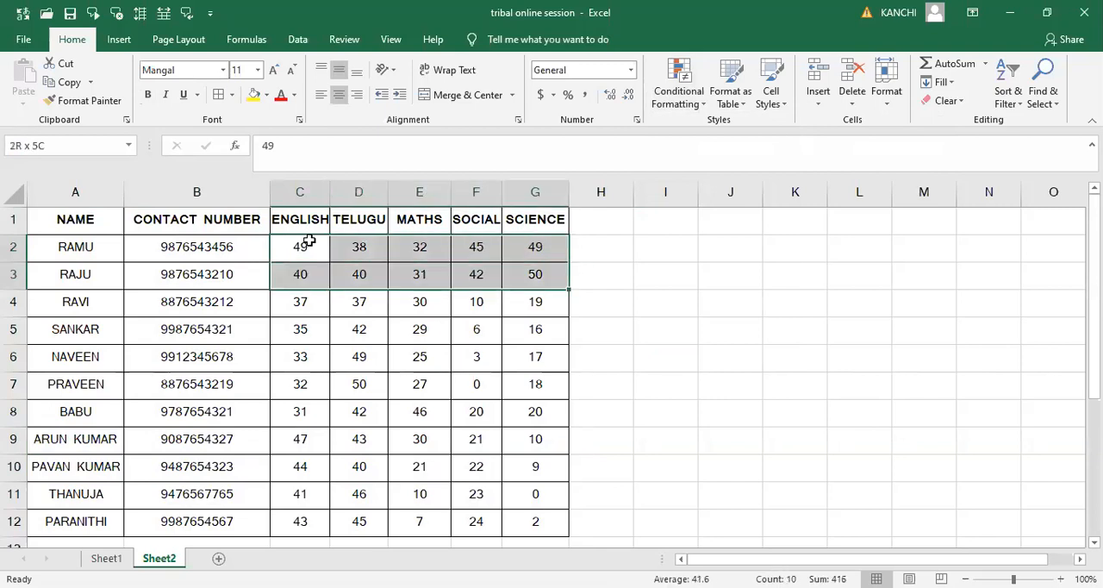
key(shift+Down)
key(shift+Down)
key(shift+Down)
key(shift+Down)
key(shift+Down)
key(shift+Down)
key(shift+Down)
key(shift+Down)
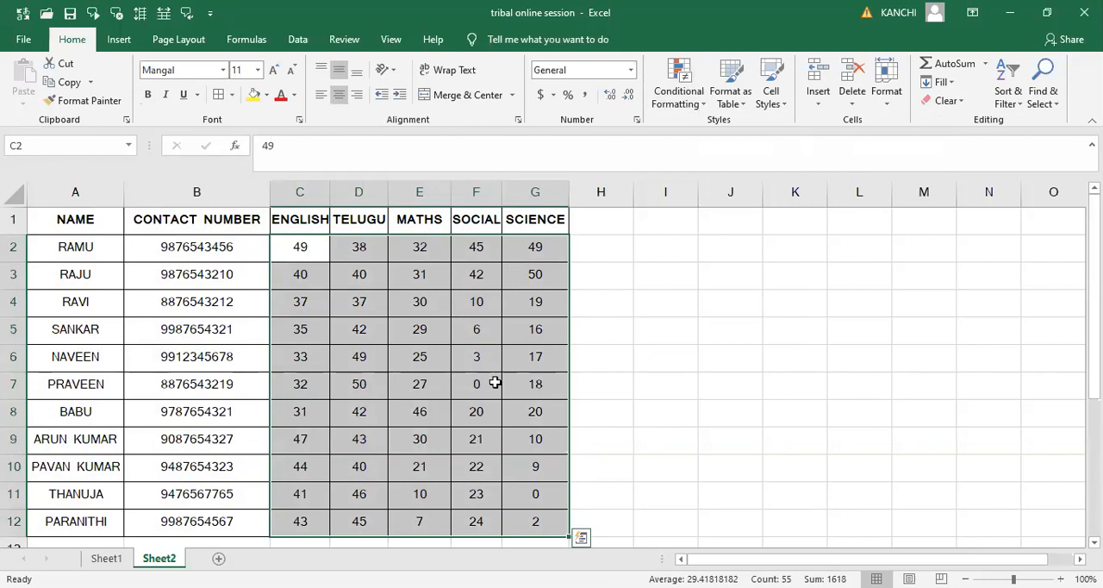
click(700, 112)
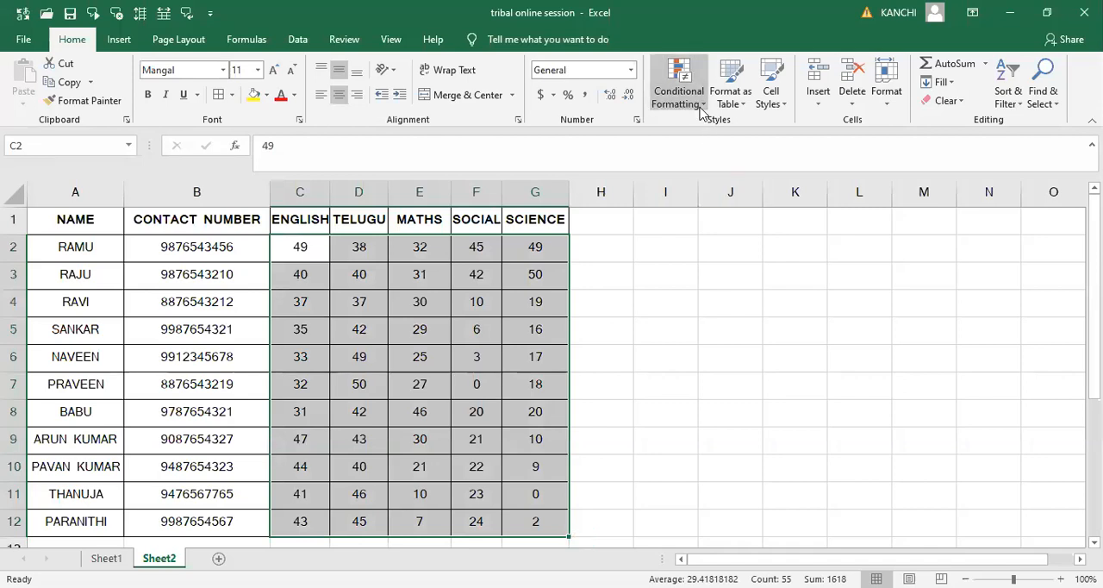
mouse_move(735, 131)
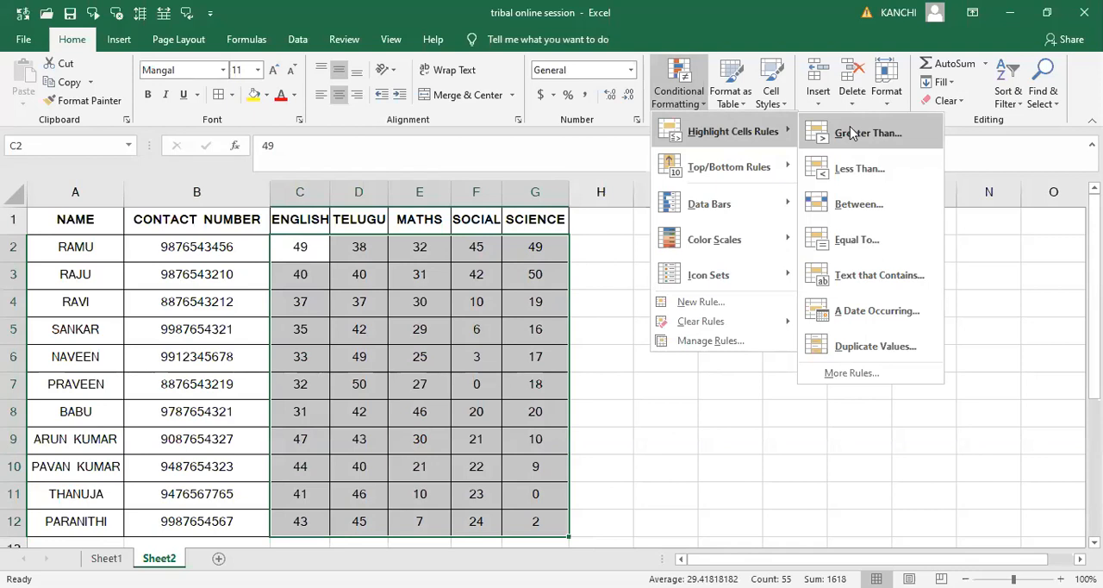
click(577, 277)
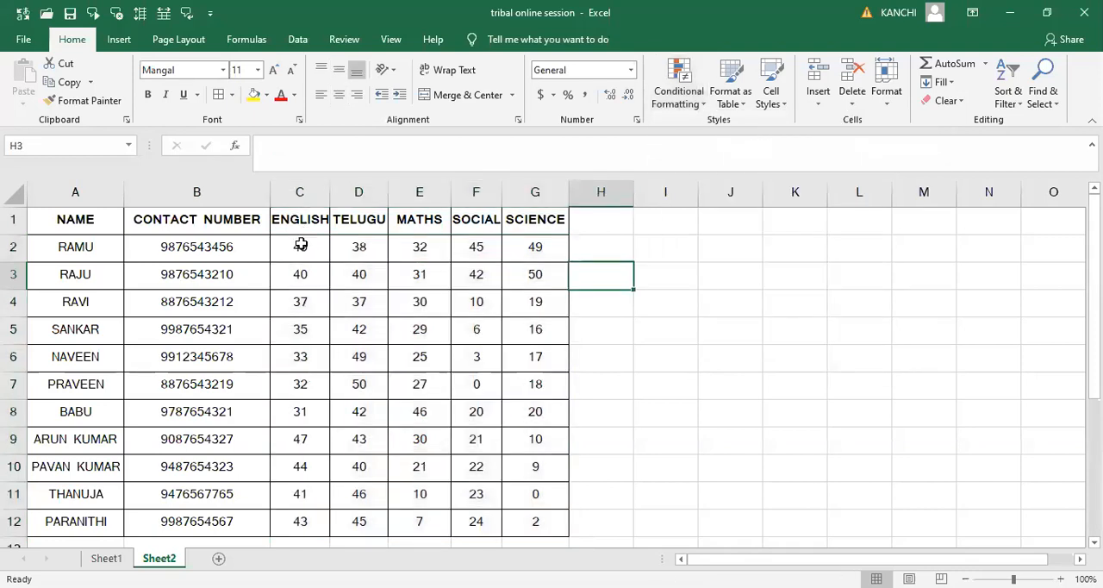
- Start a Greater Than highlight rule on the English marks in C2:C12 with the threshold set to 45
click(301, 247)
key(shift+Down)
key(shift+Down)
key(shift+Down)
key(shift+Down)
key(shift+Down)
key(shift+Down)
key(shift+Down)
key(shift+Down)
key(shift+Down)
key(shift+Down)
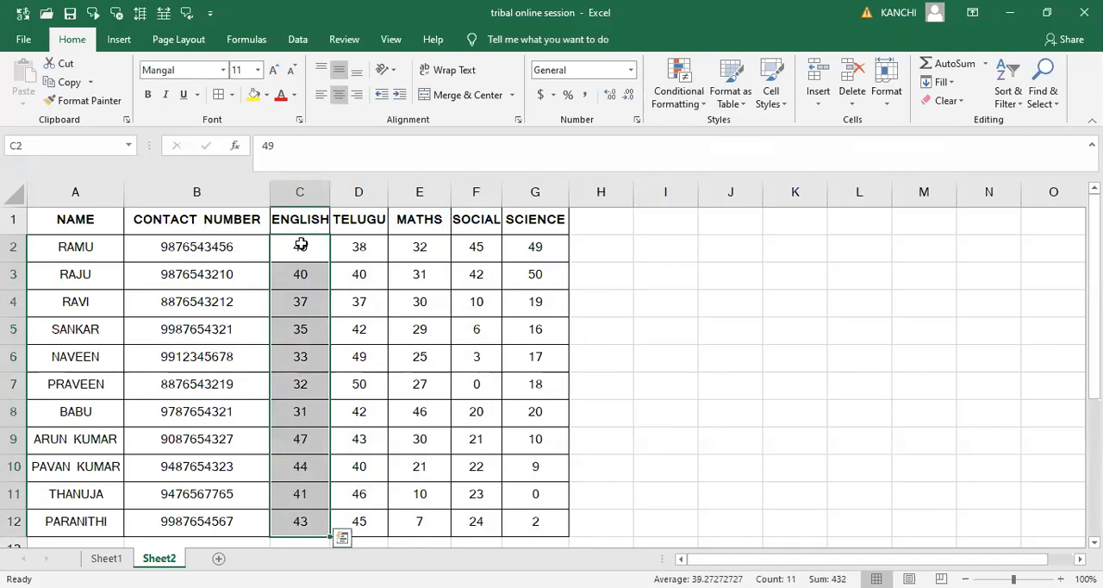
click(701, 104)
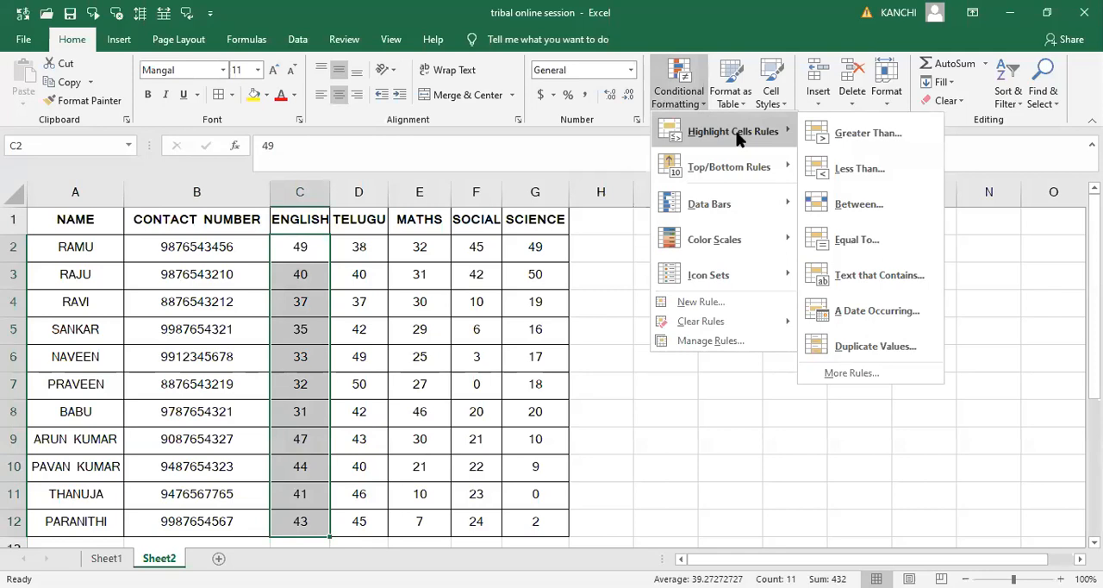
click(857, 134)
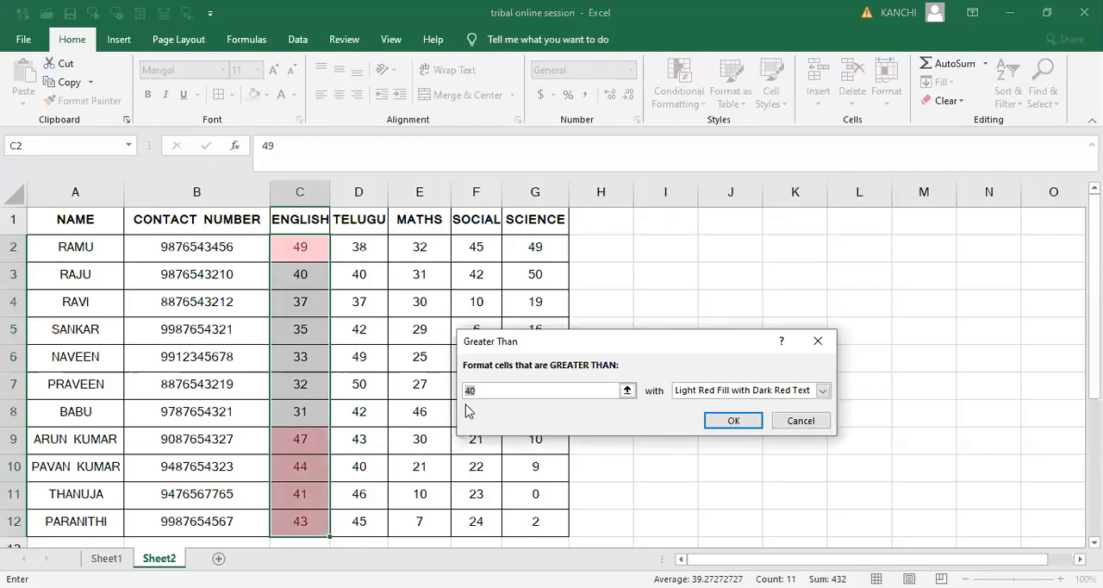
text(4)
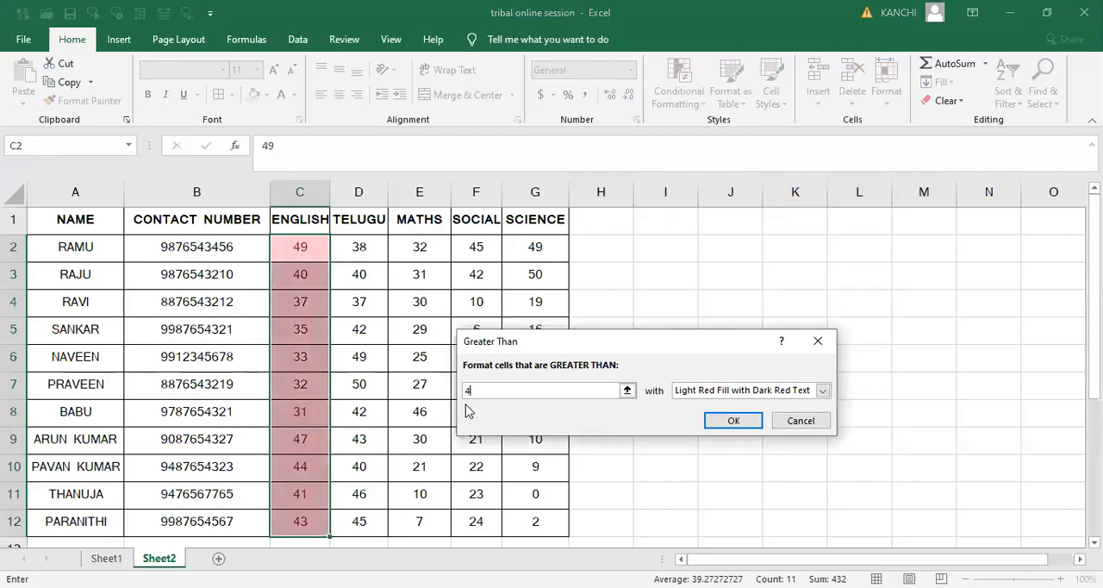
text(5)
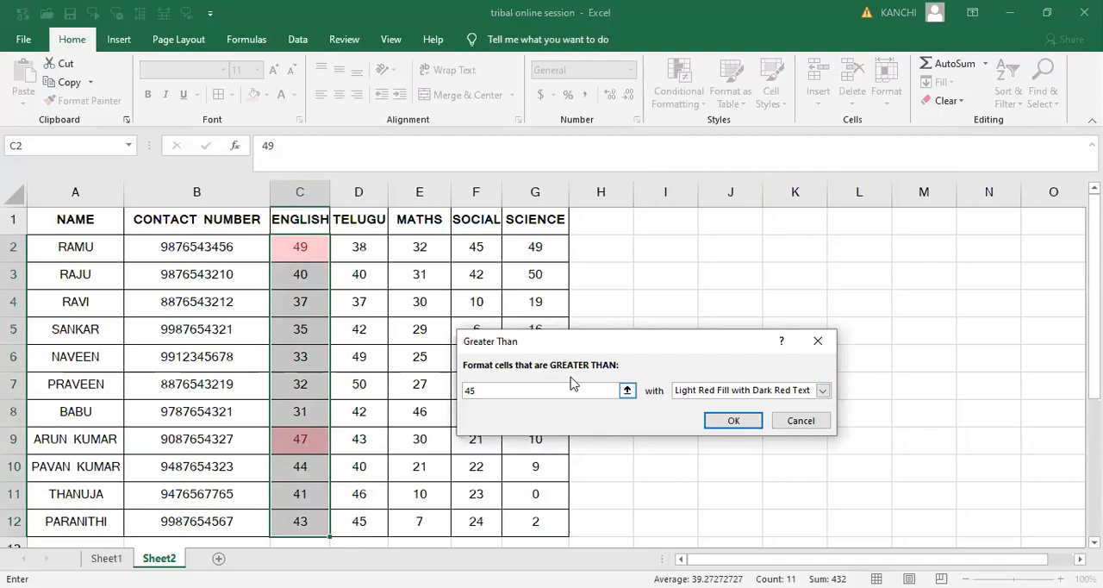
- Preview Yellow Fill with Dark Yellow Text, then apply the Greater Than rule with Light Red Fill with Dark Red Text
click(742, 394)
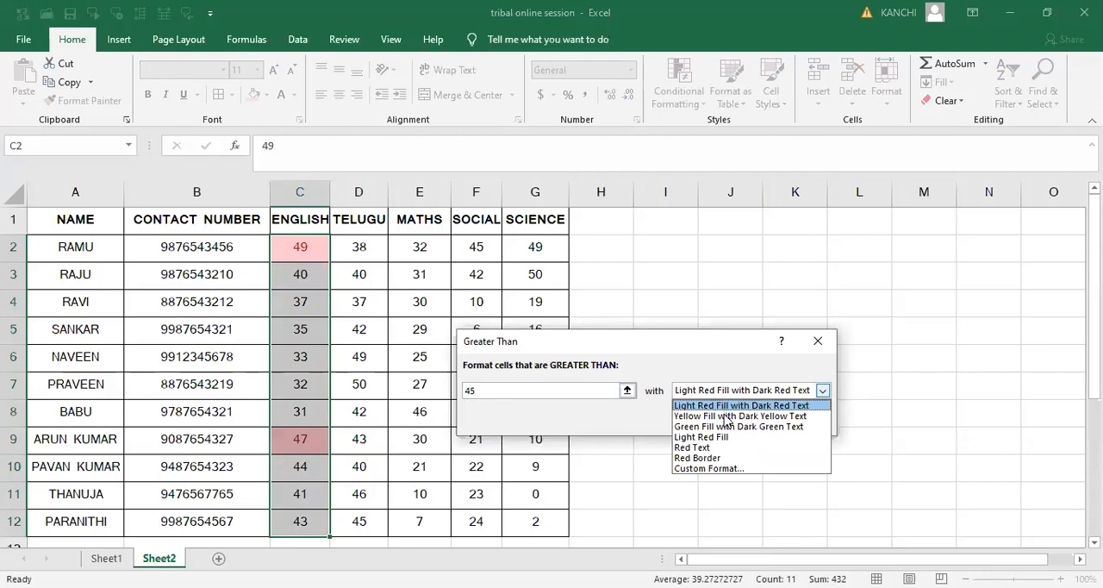
click(728, 417)
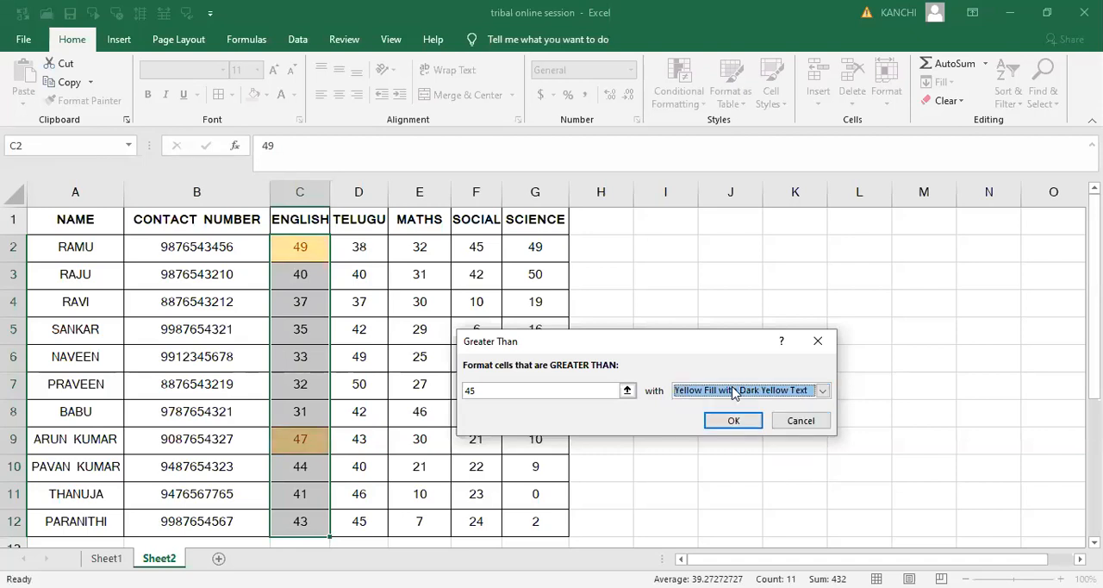
click(734, 393)
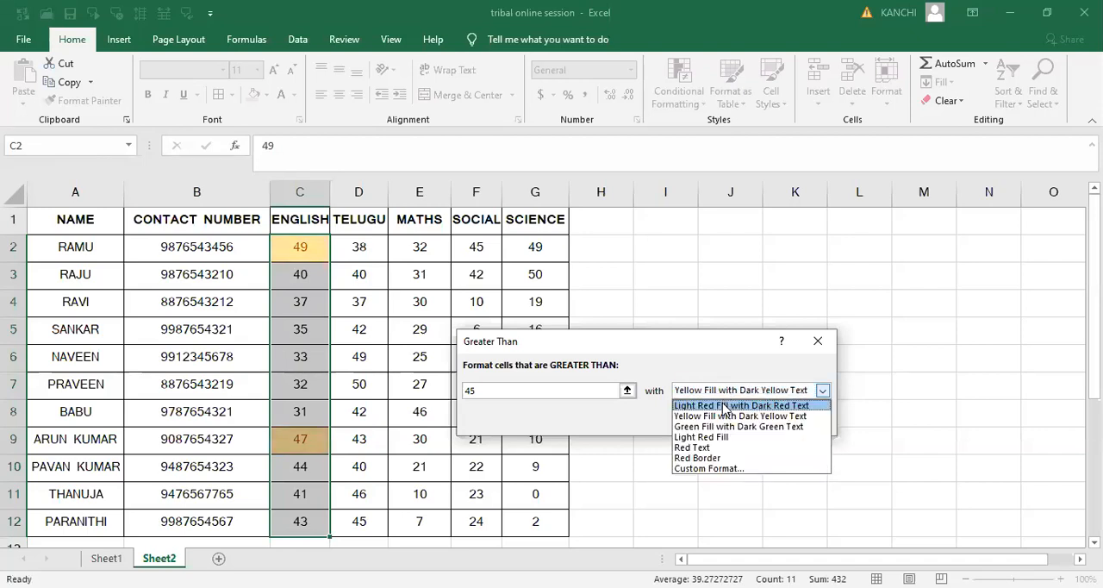
click(724, 406)
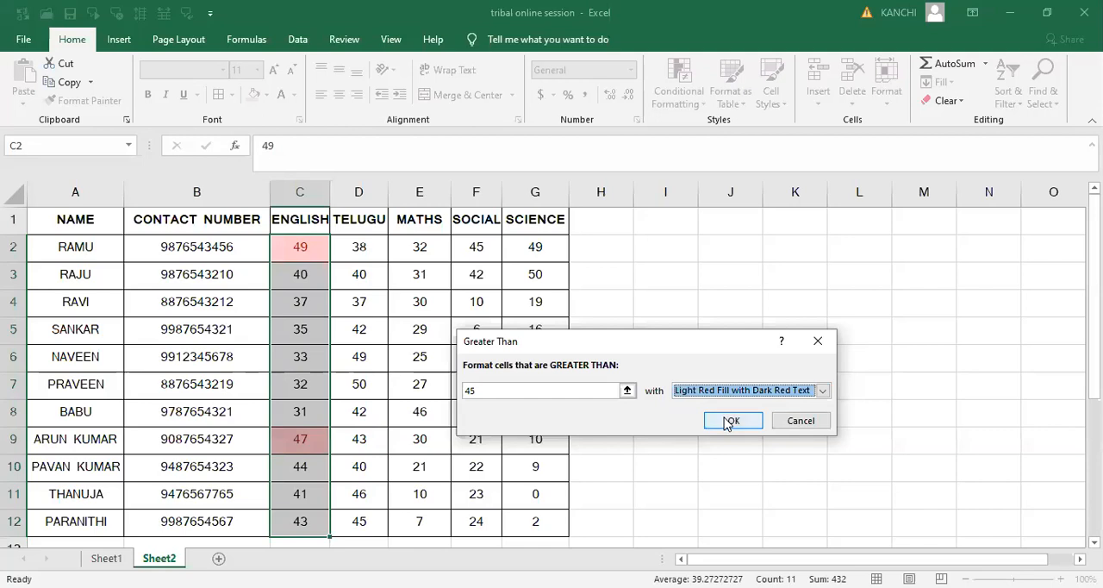
click(728, 422)
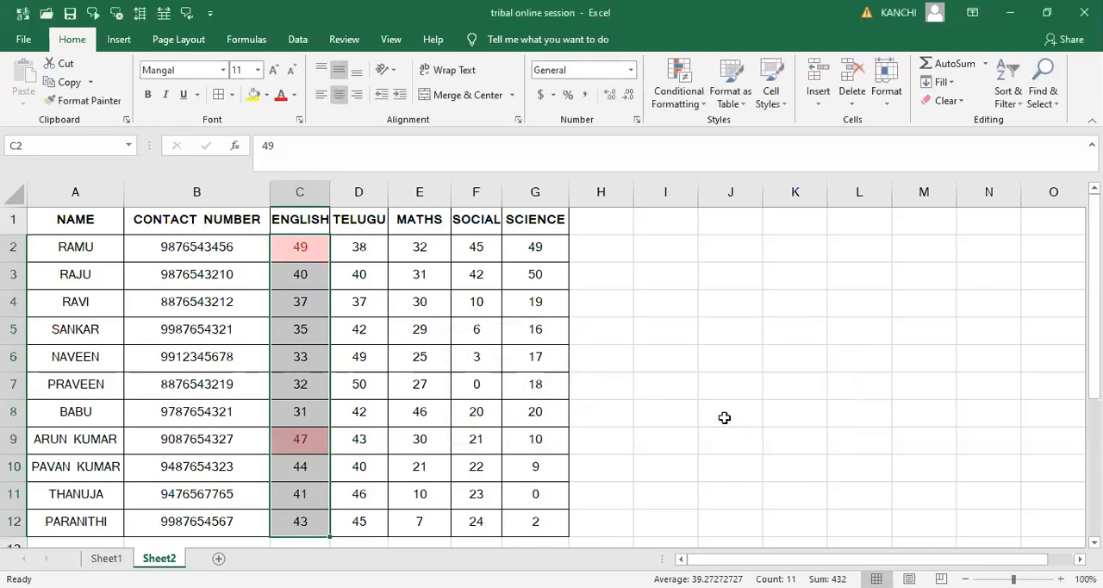
click(724, 417)
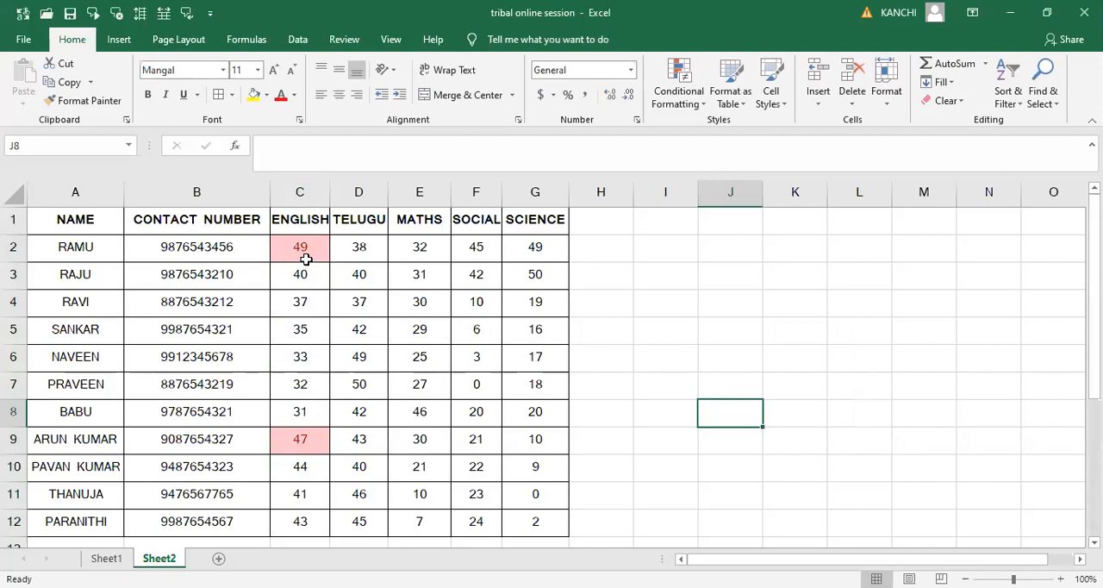
- Show the Highlight Cells Rules options of Conditional Formatting again
click(703, 110)
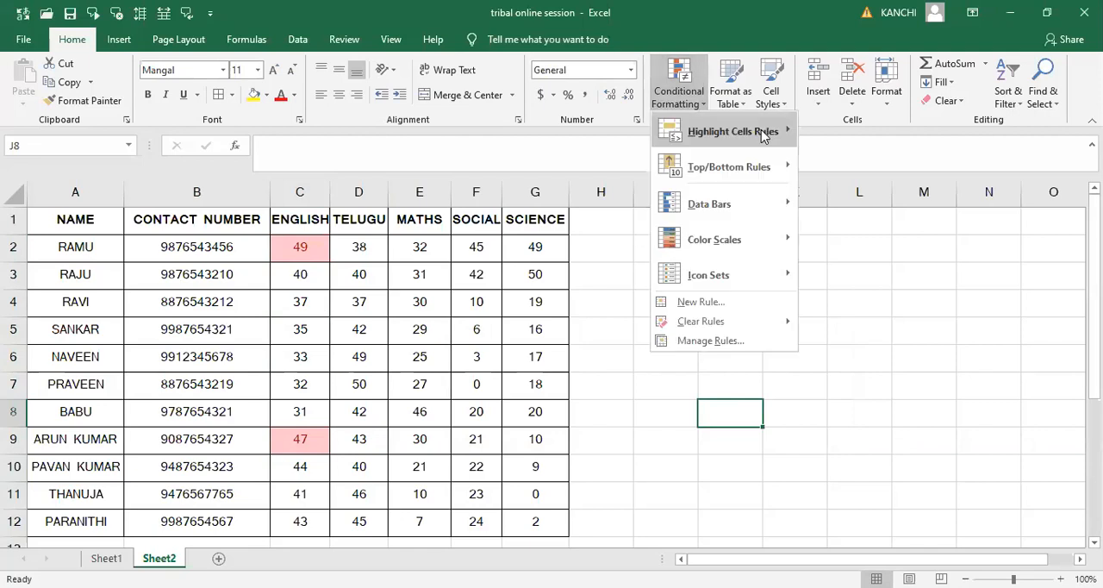
mouse_move(762, 136)
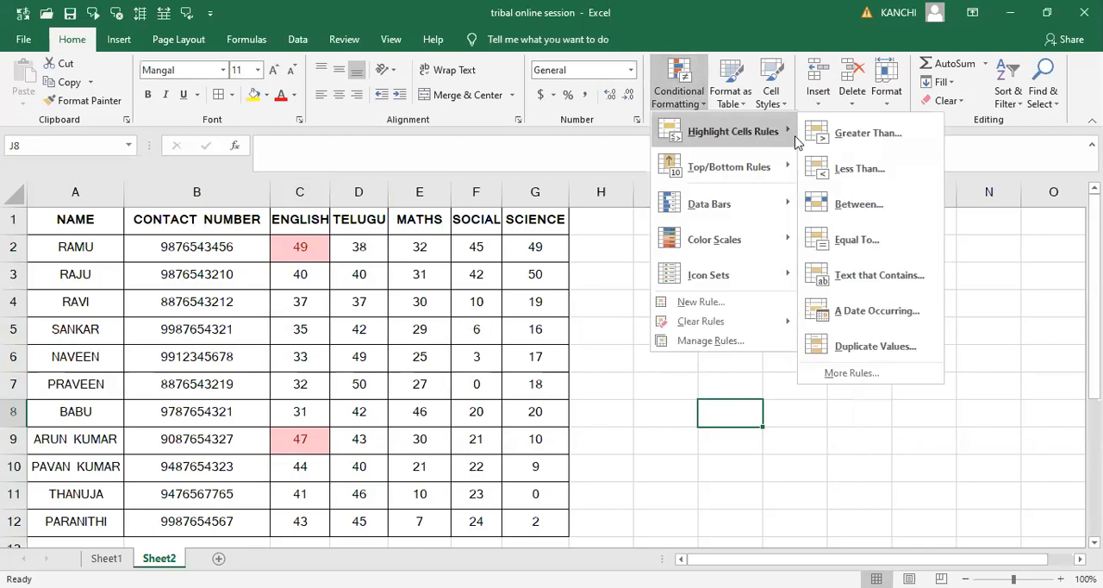
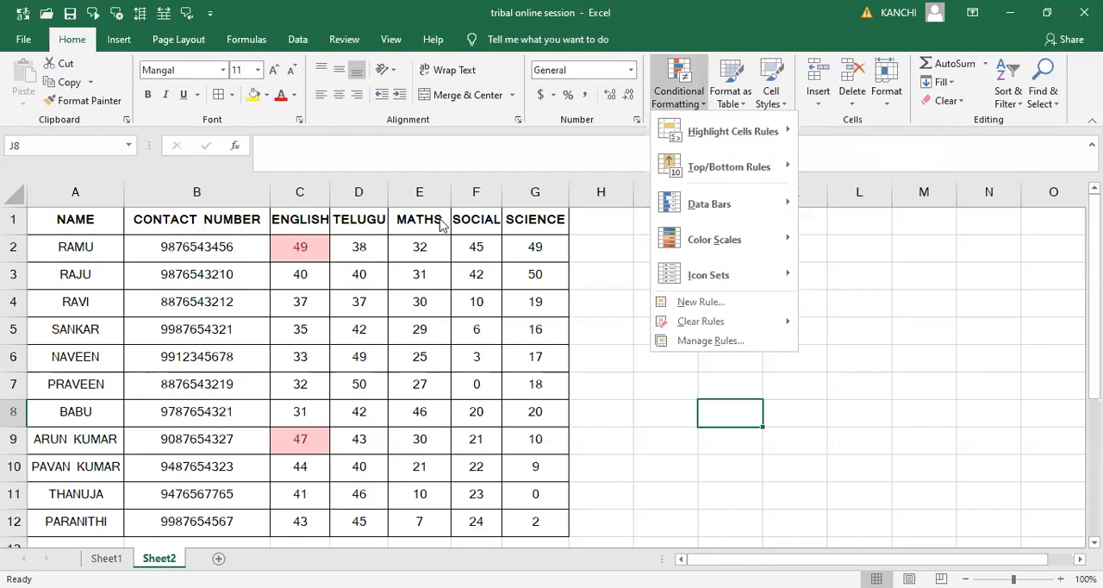
- Select the English, Telugu, Maths, Social and Science marks of all students in C2:G12
mouse_move(760, 132)
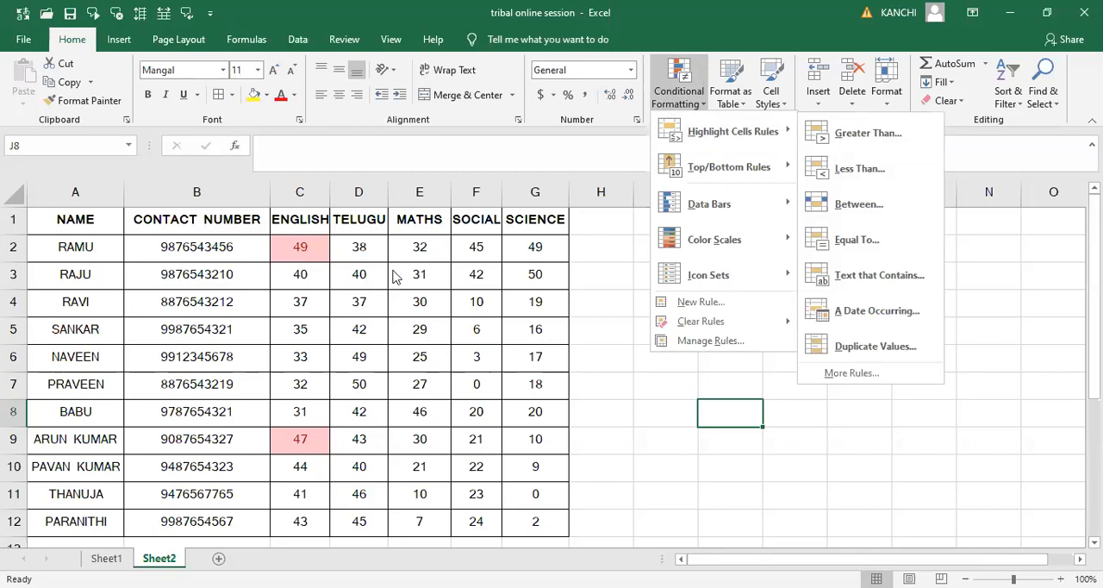
click(309, 250)
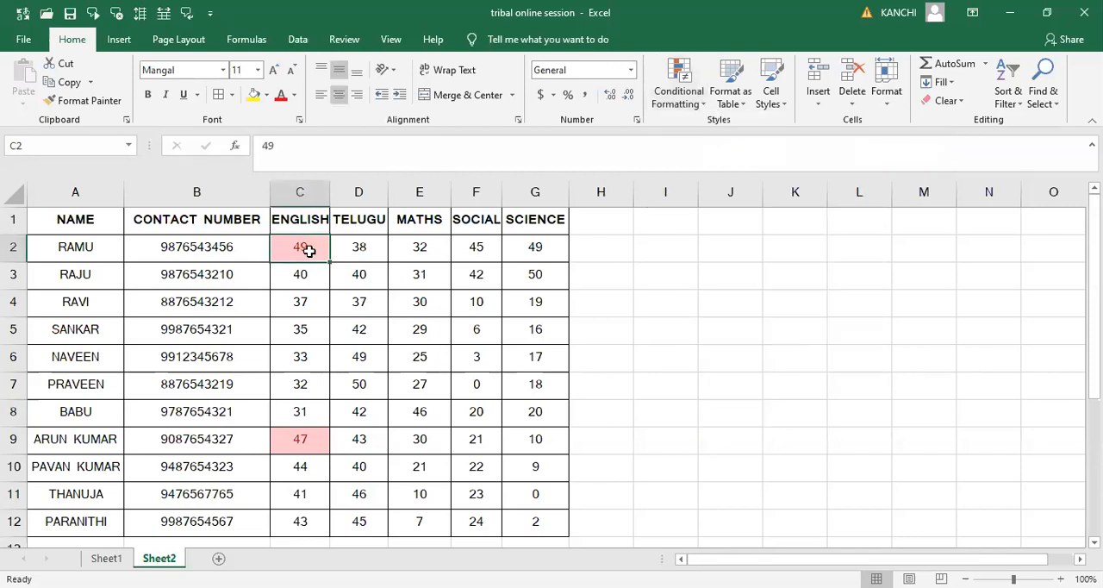
key(shift+Right)
key(shift+Right)
key(shift+Right)
key(shift+Right)
key(shift+Down)
key(shift+Down)
key(shift+Down)
key(shift+Down)
key(shift+Down)
key(shift+Down)
key(shift+Down)
key(shift+Down)
key(shift+Down)
key(shift+Down)
key(shift+Down)
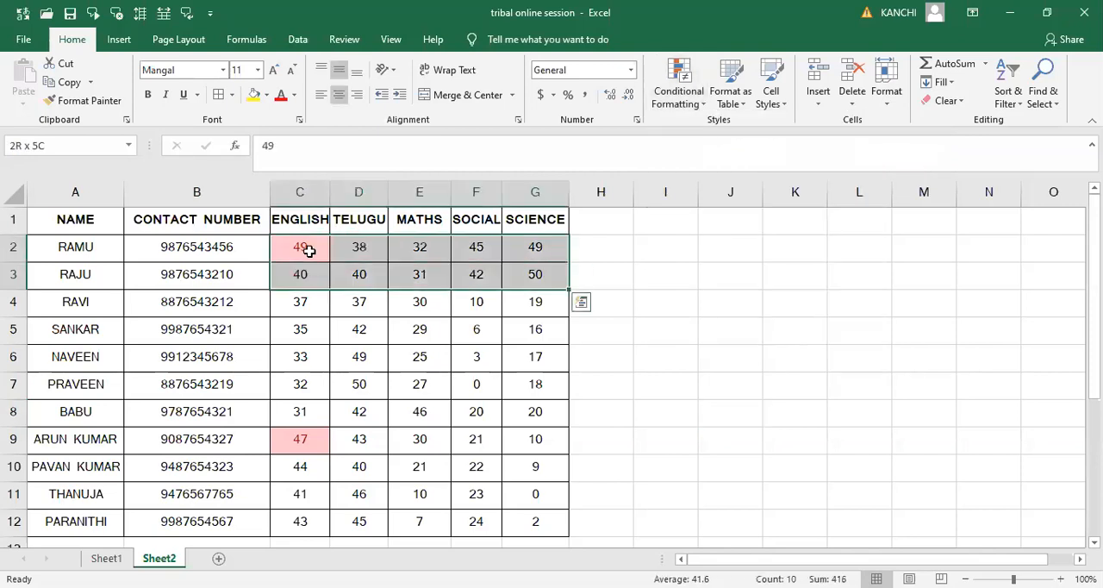
key(shift+Up)
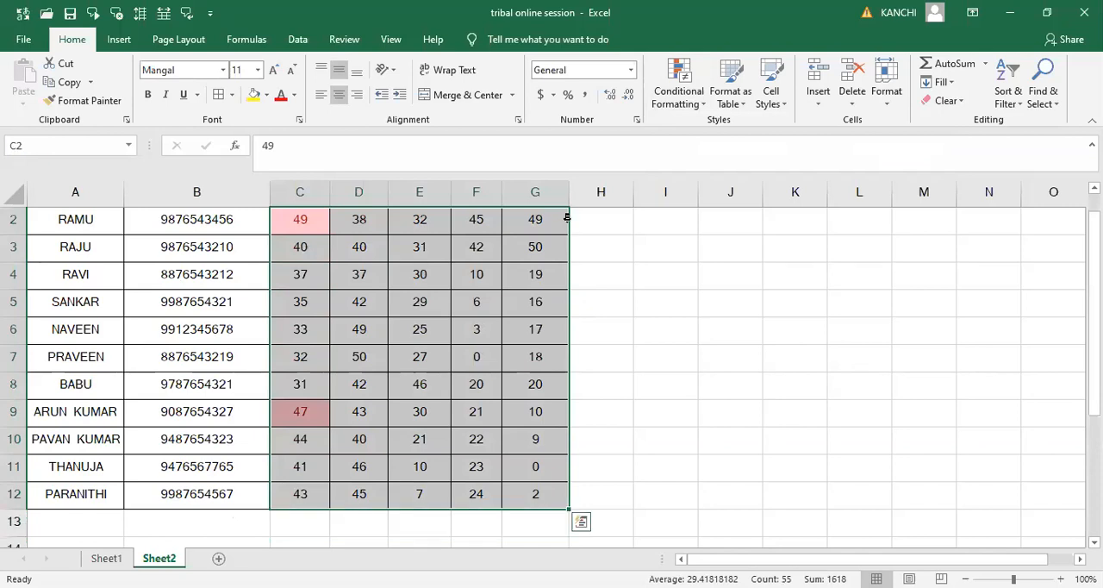
- Highlight the selected marks greater than 47 with Light Red Fill with Dark Red Text
click(677, 100)
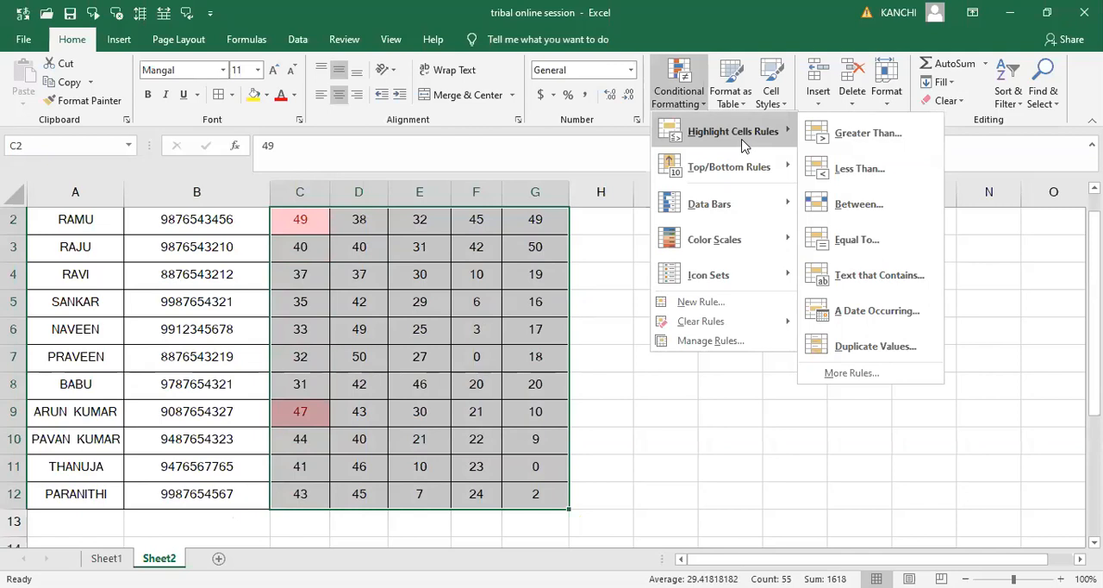
click(867, 133)
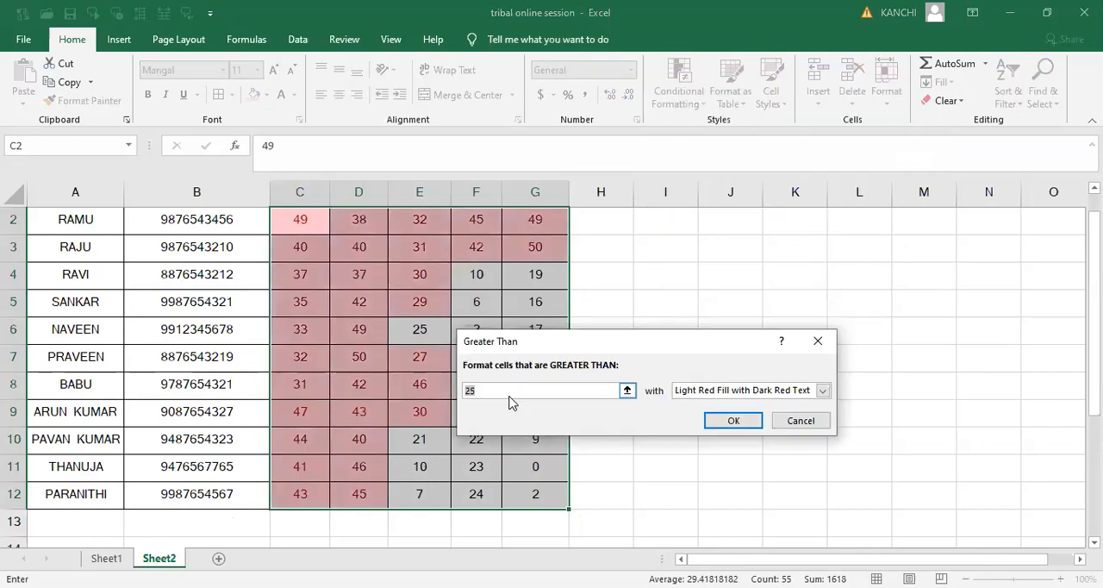
text(47)
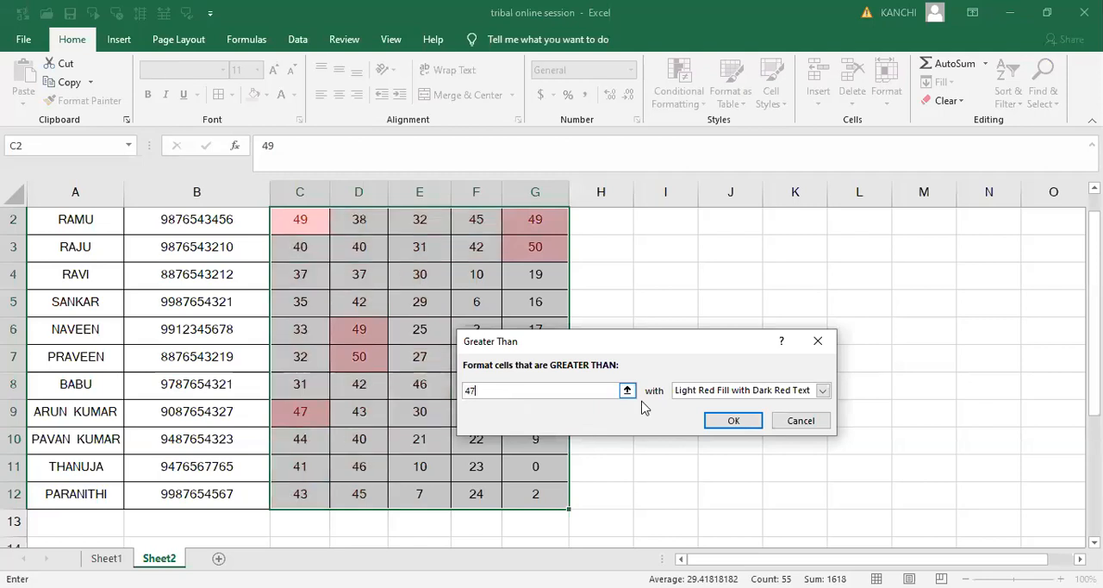
click(733, 419)
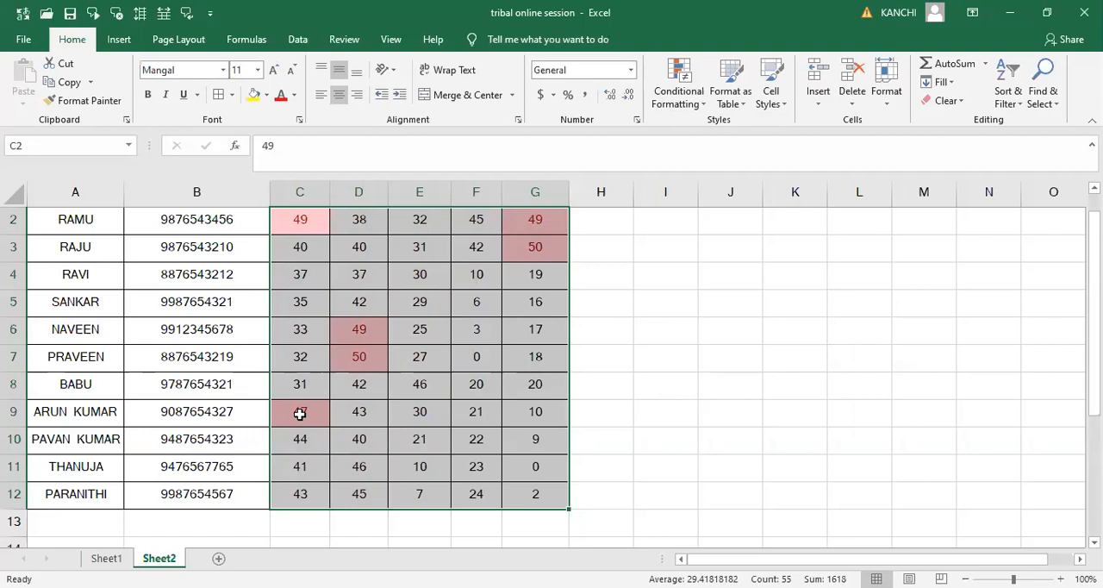
- Clear the conditional formatting rules from the selected cells
click(698, 106)
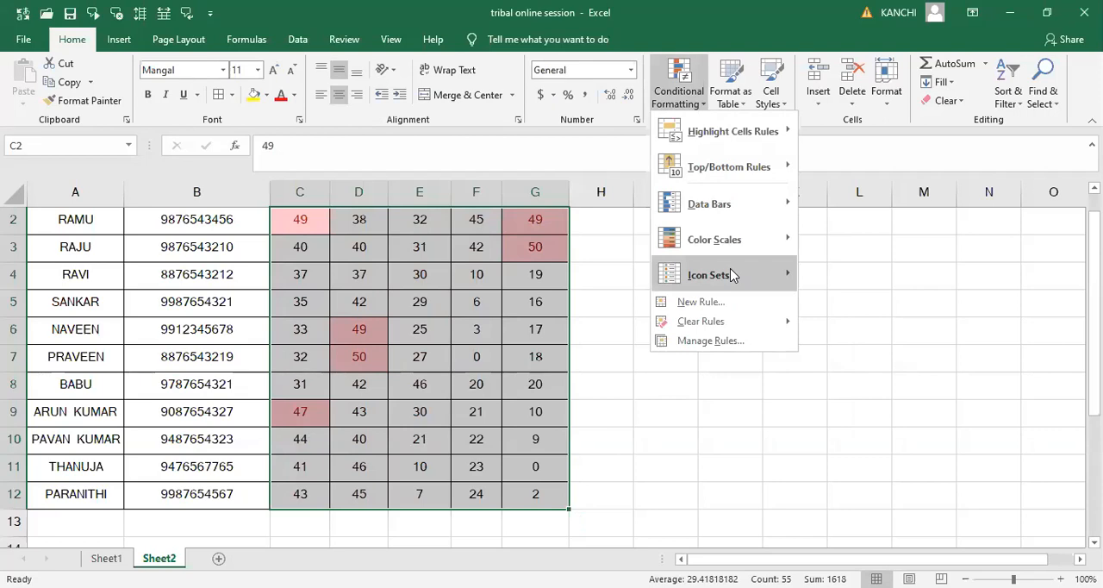
click(786, 324)
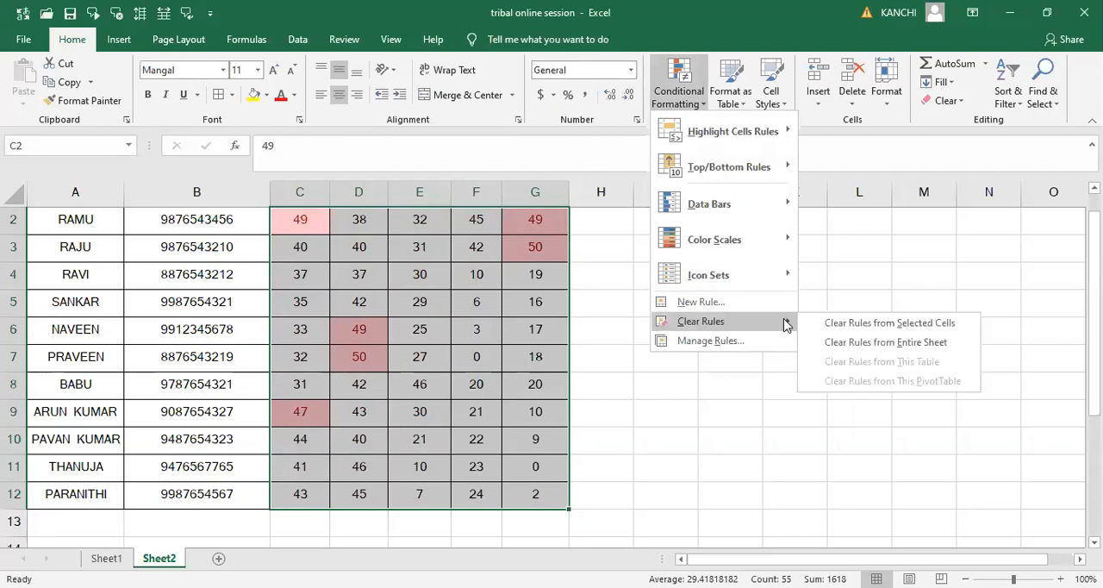
click(873, 322)
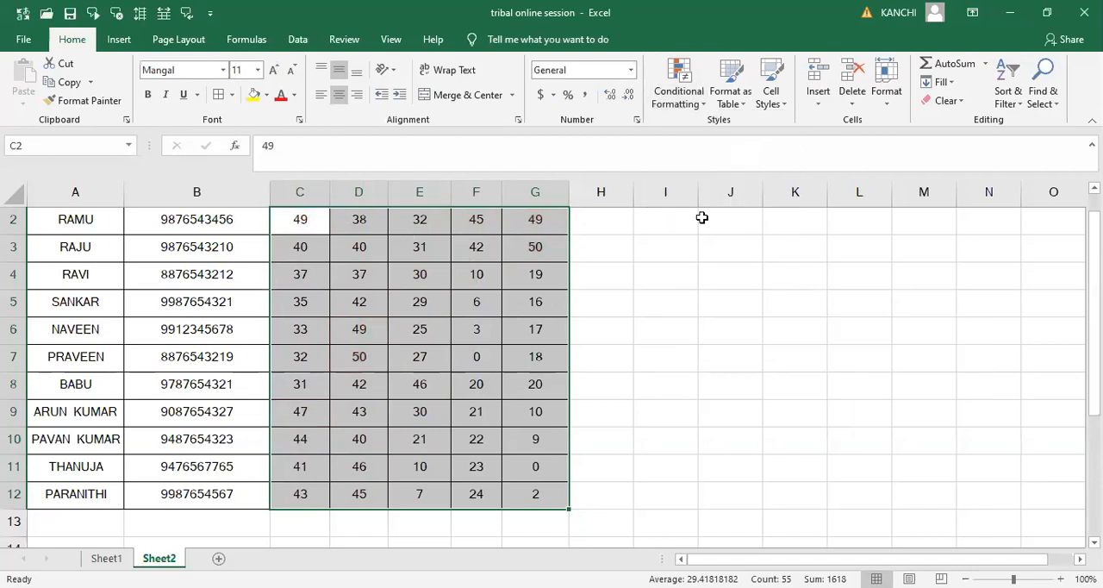
- Preview a Greater Than highlight rule on the selected marks with thresholds 30, 39 and 41, then close it without applying
click(696, 107)
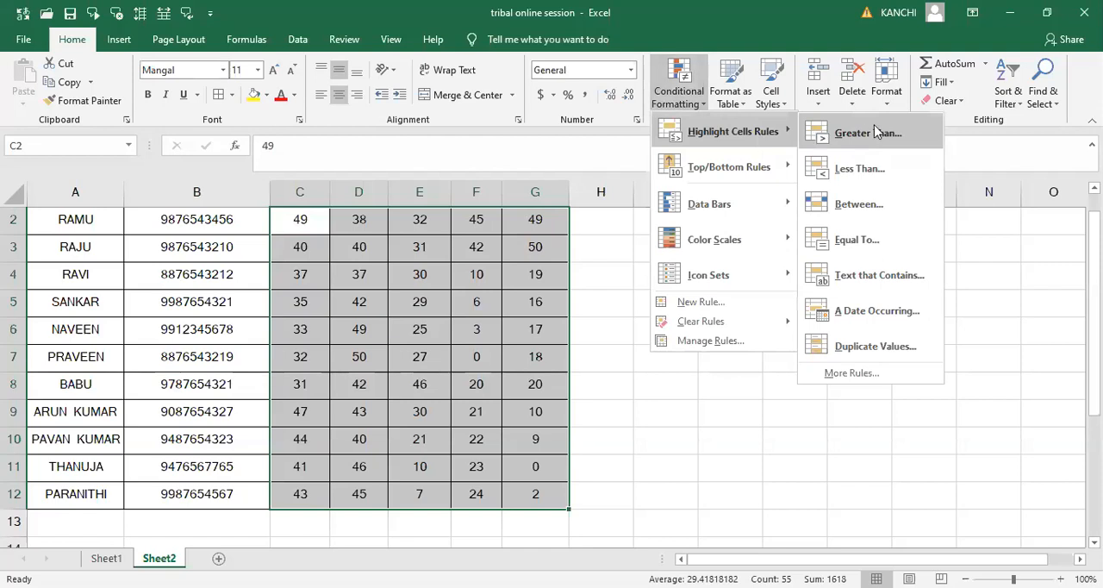
click(874, 124)
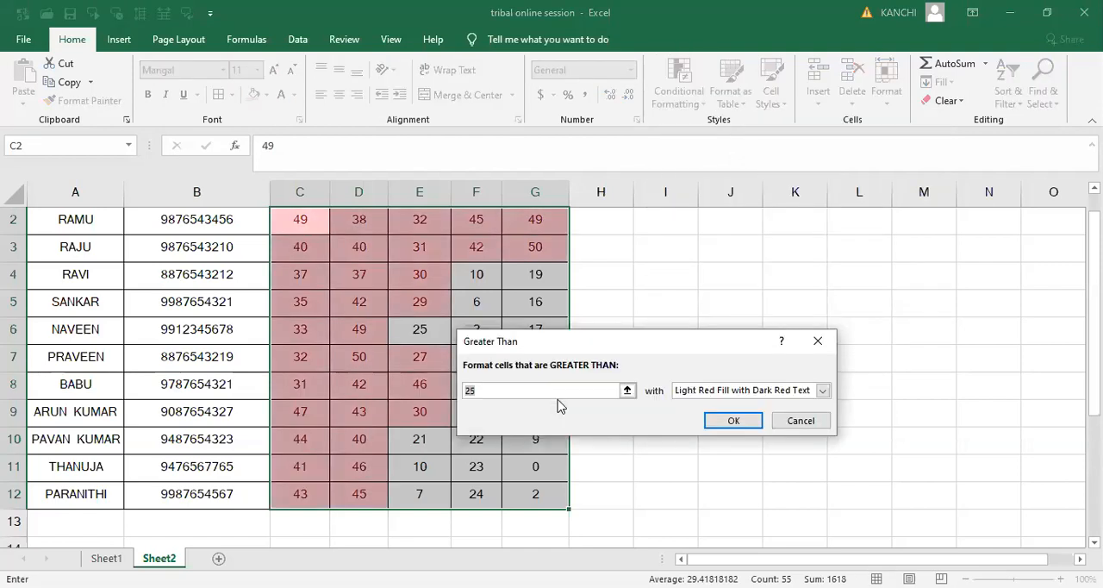
key(BackSpace)
text(30)
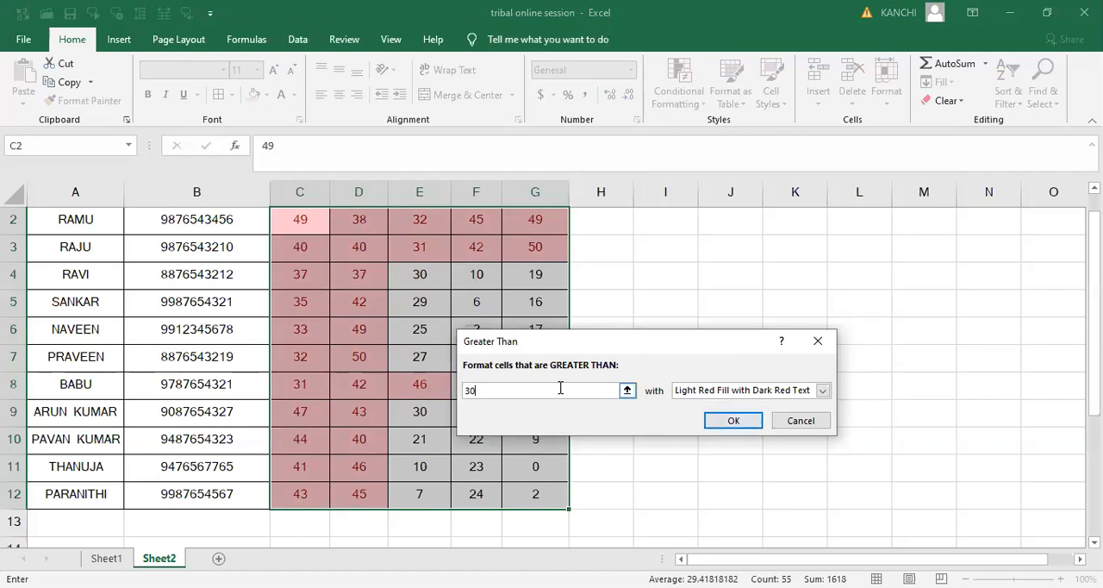
key(BackSpace)
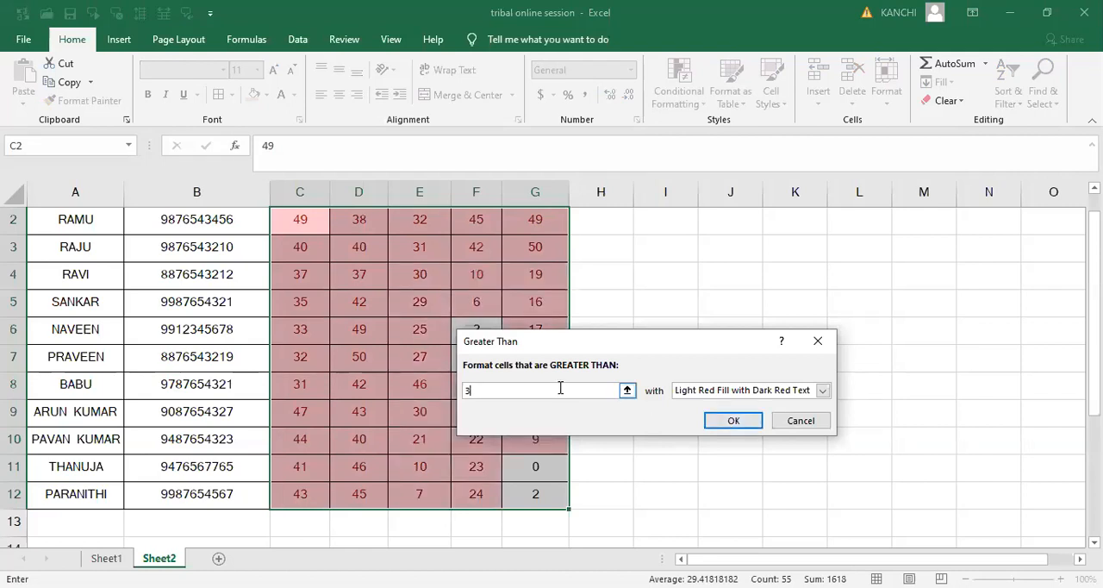
text(9)
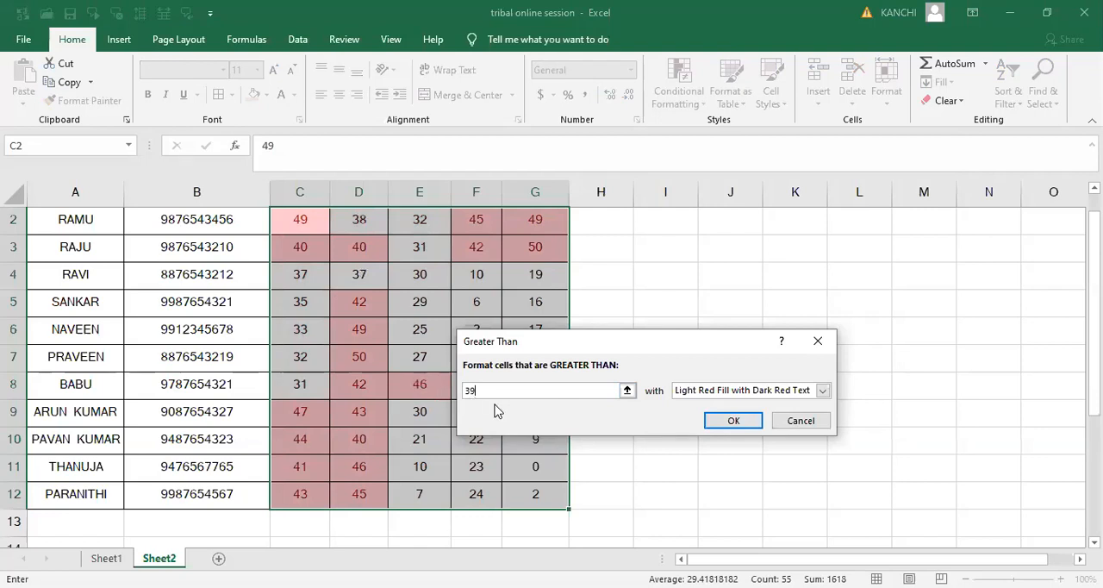
key(BackSpace)
key(BackSpace)
text(41)
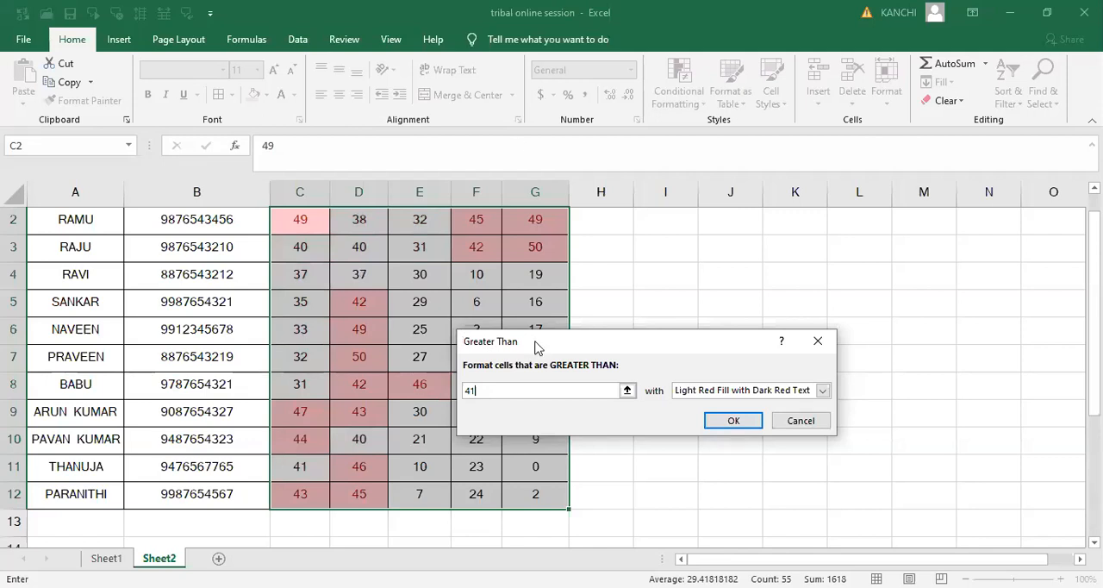
click(818, 342)
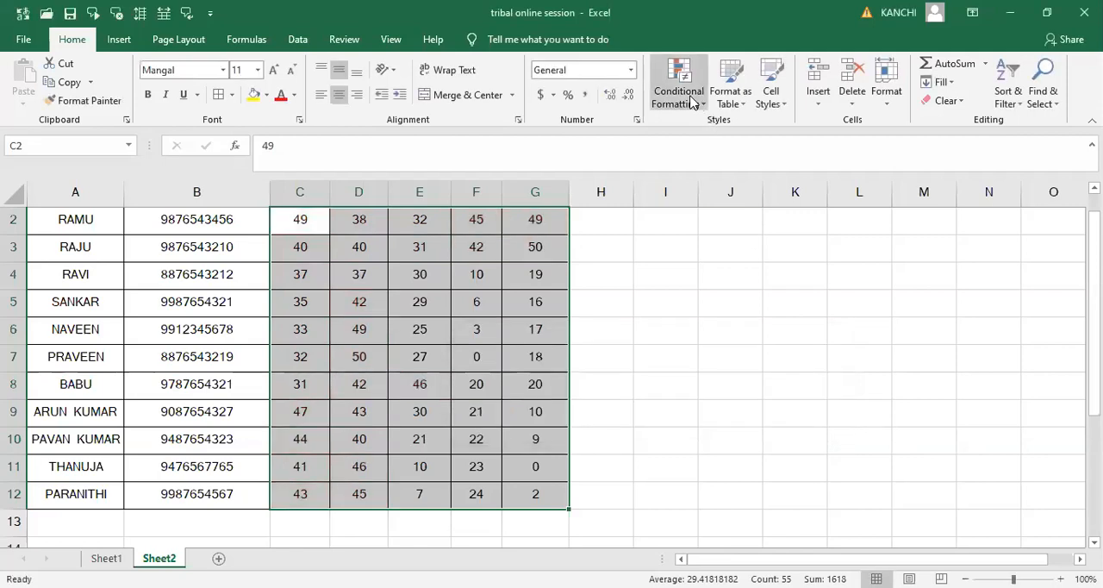
- Highlight the selected marks less than 25 with Light Red Fill with Dark Red Text, then clear that rule
click(692, 102)
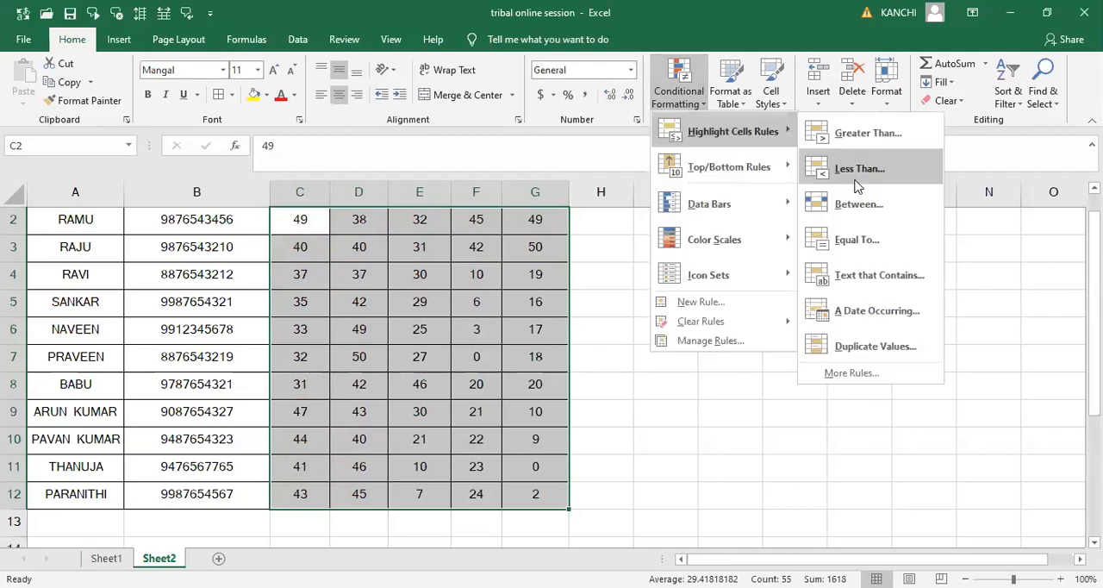
click(855, 169)
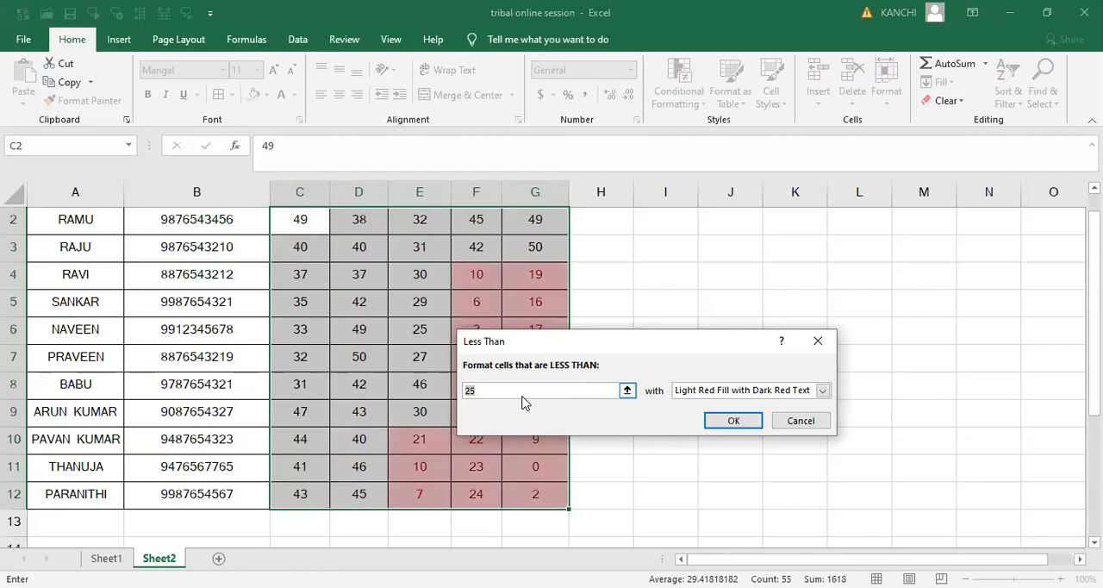
click(723, 421)
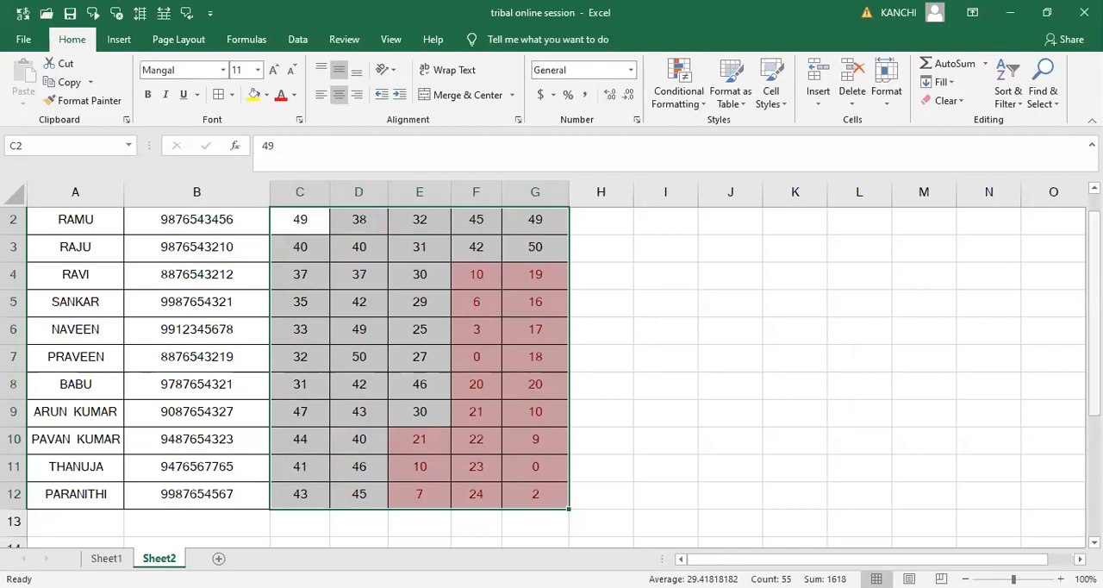
scroll(508, 480, up, 1)
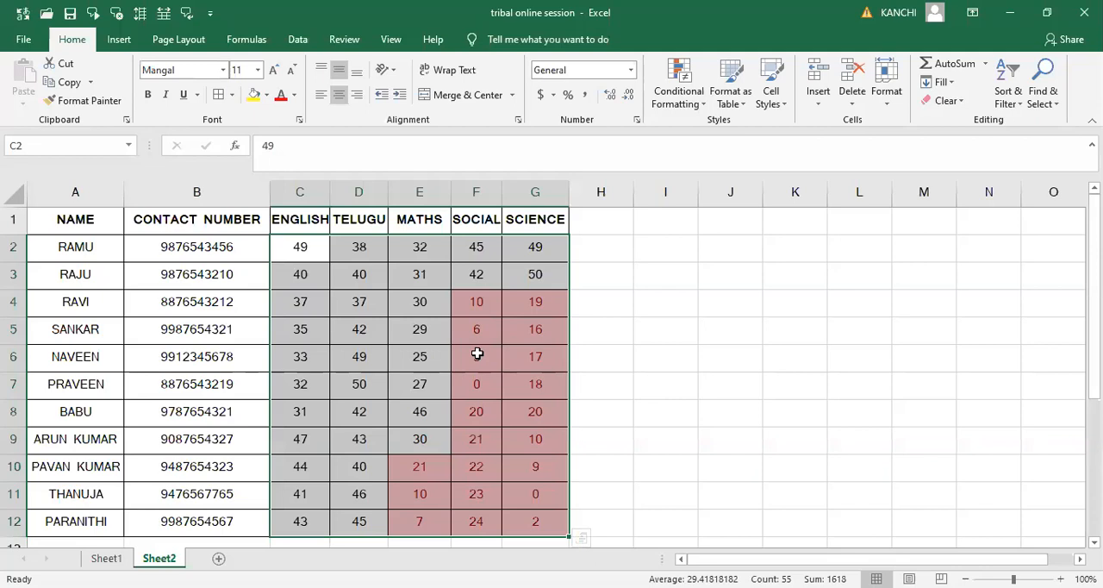
click(690, 102)
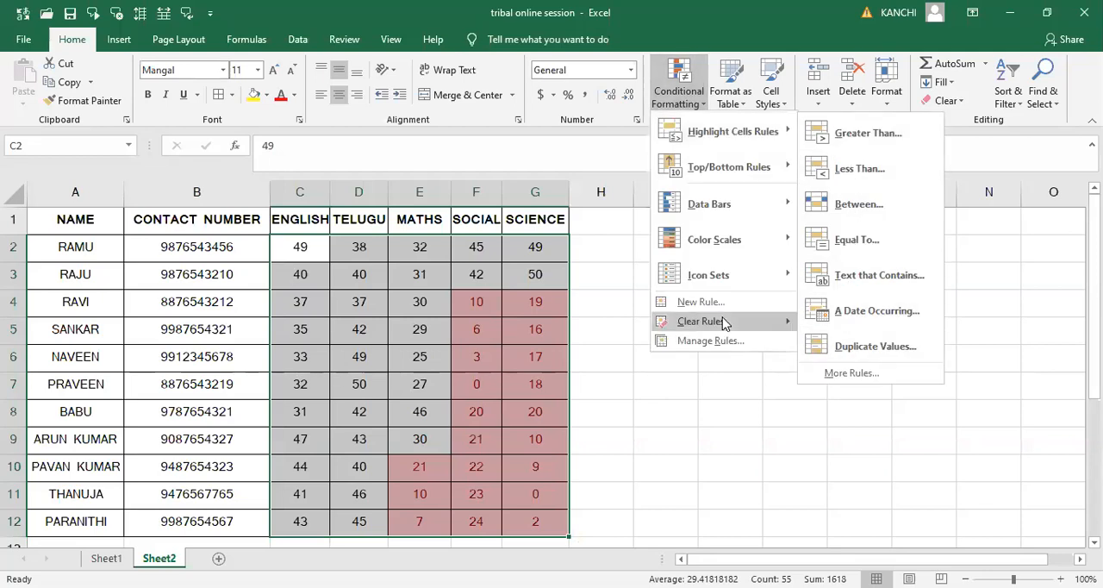
mouse_move(724, 322)
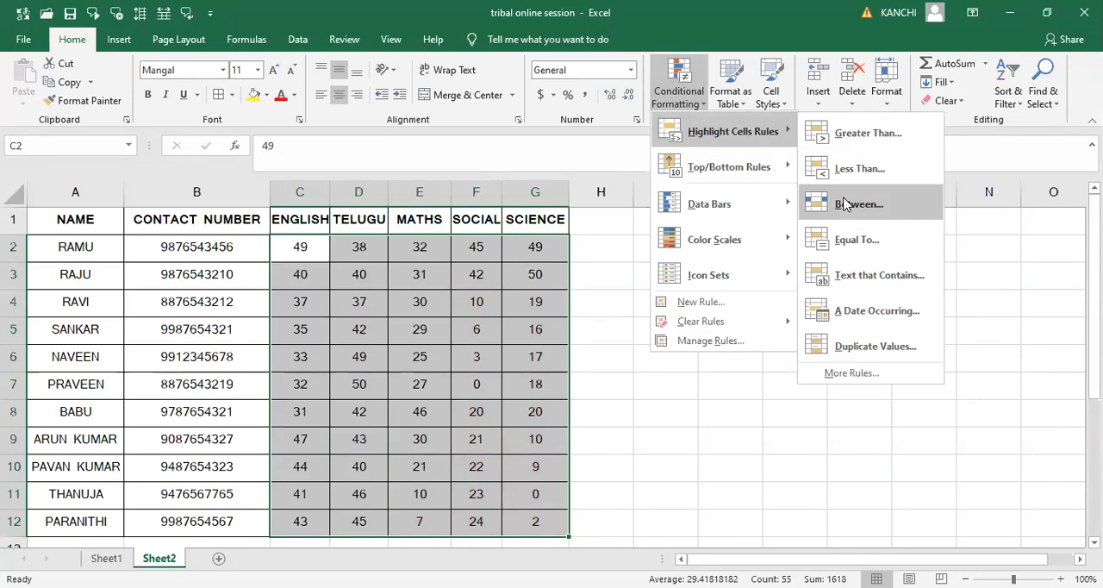
- Highlight the selected marks between 42 and 50 with Light Red Fill with Dark Red Text, then clear that rule
click(845, 204)
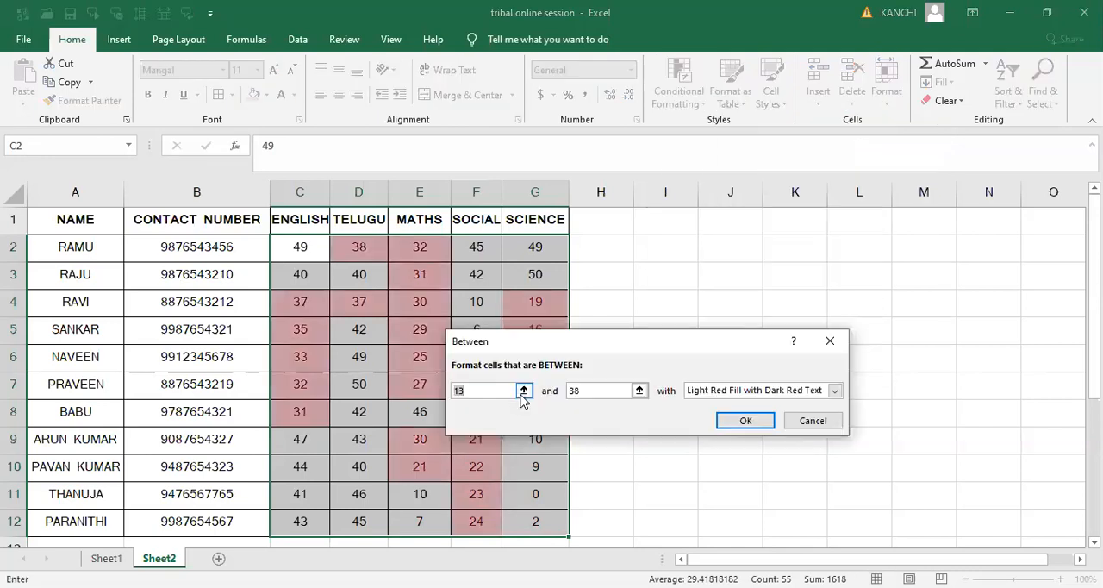
text(4)
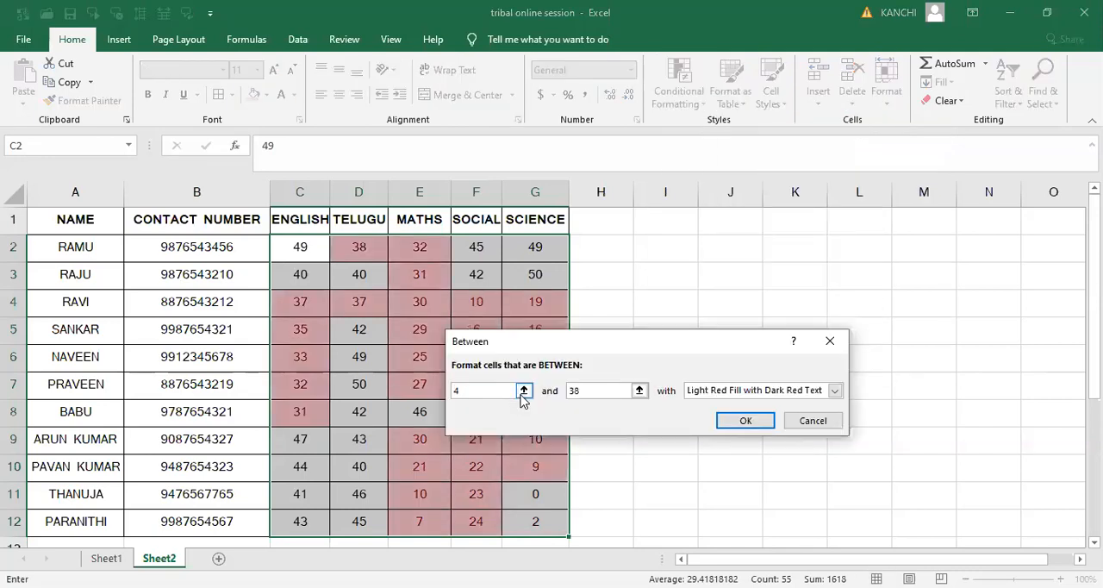
text(2)
double_click(615, 396)
key(BackSpace)
text(50)
click(744, 422)
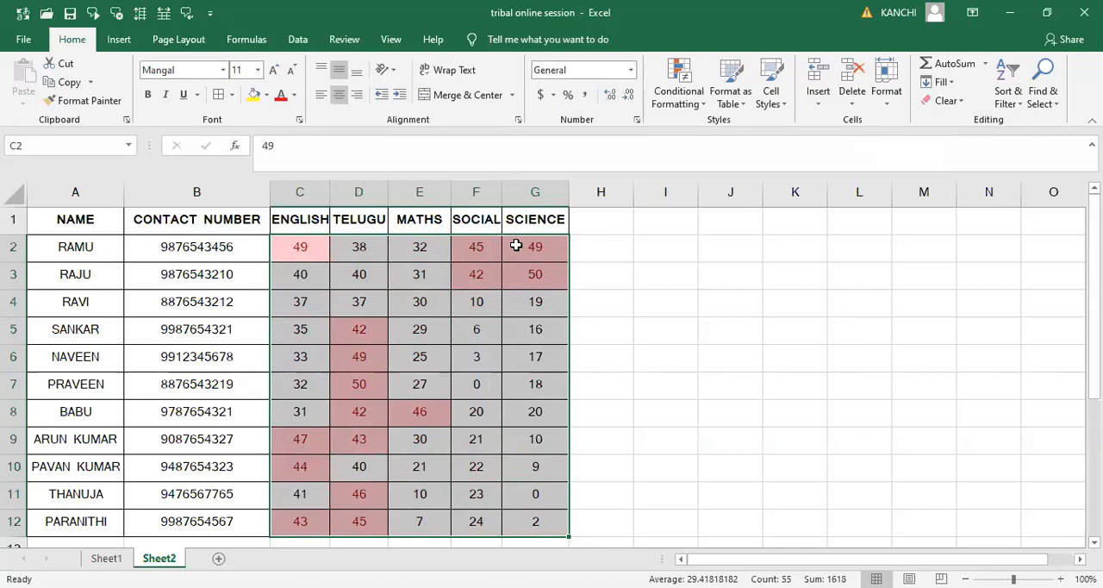
click(685, 95)
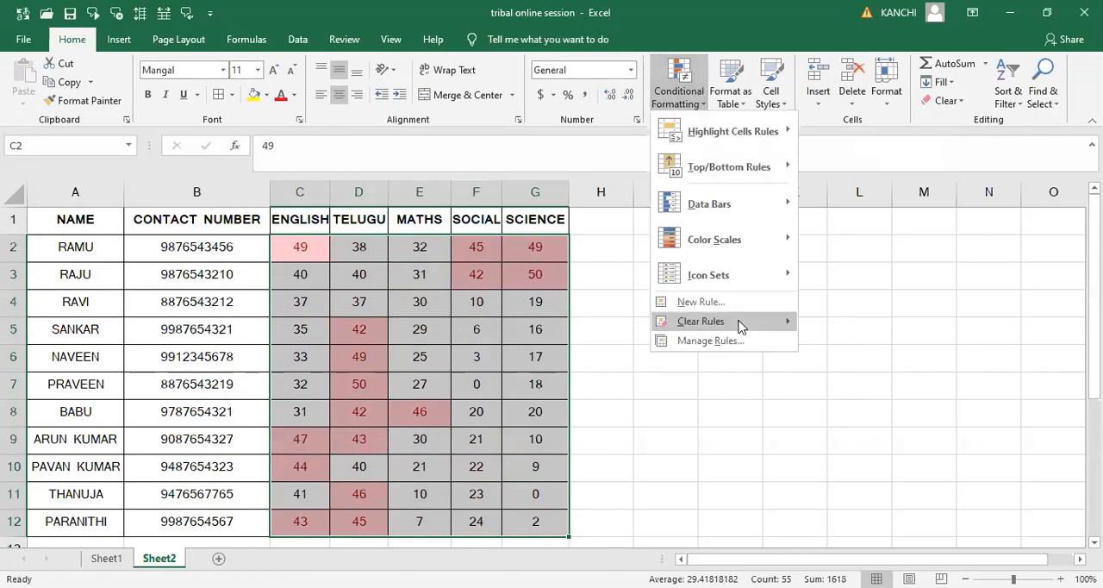
click(740, 324)
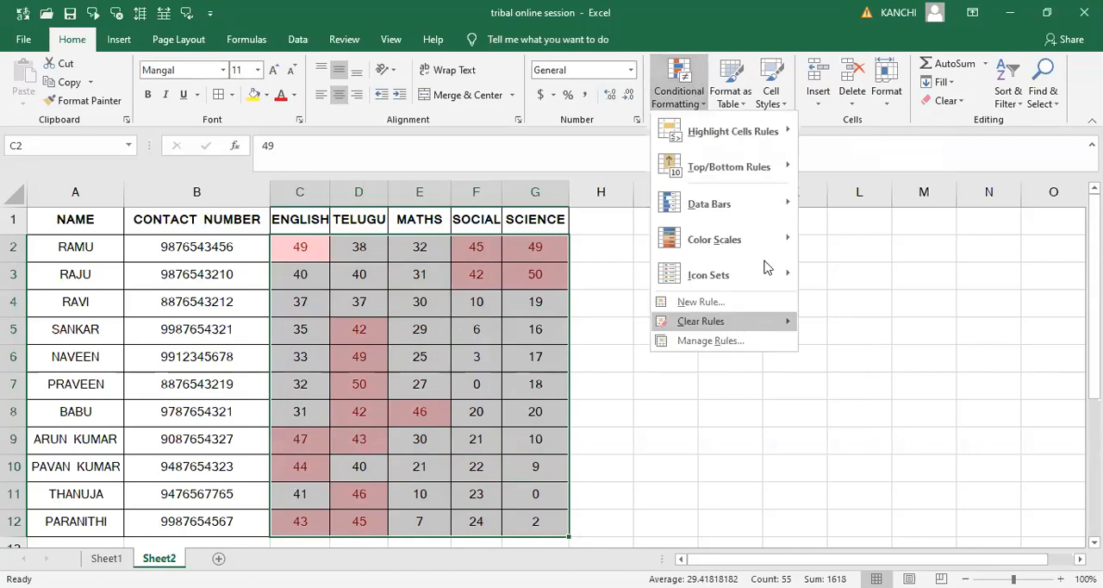
- Highlight the selected marks equal to 50 with Light Red Fill with Dark Red Text
click(689, 108)
mouse_move(732, 131)
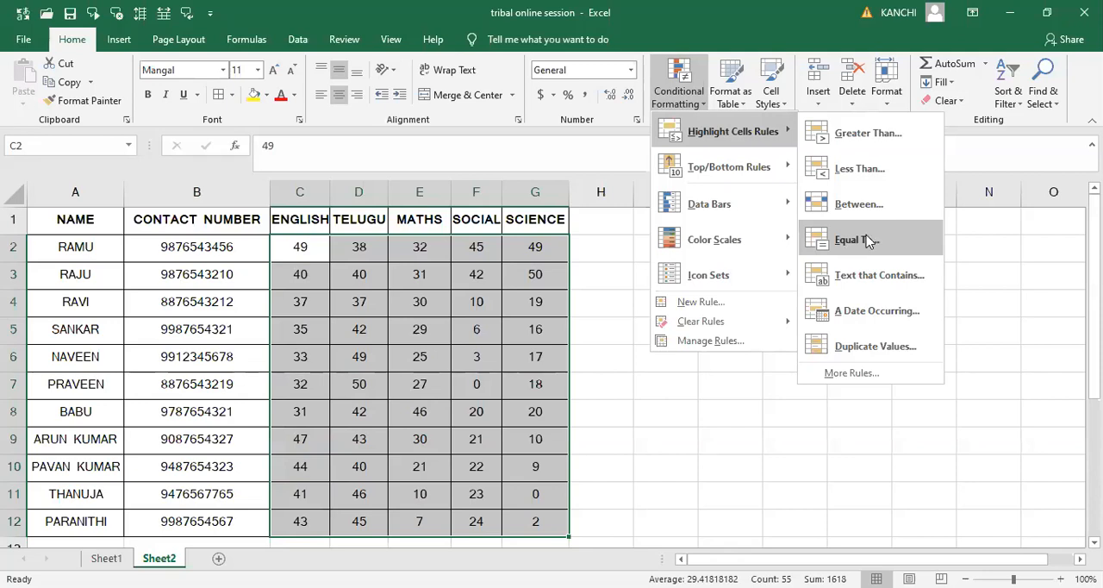
click(861, 241)
key(BackSpace)
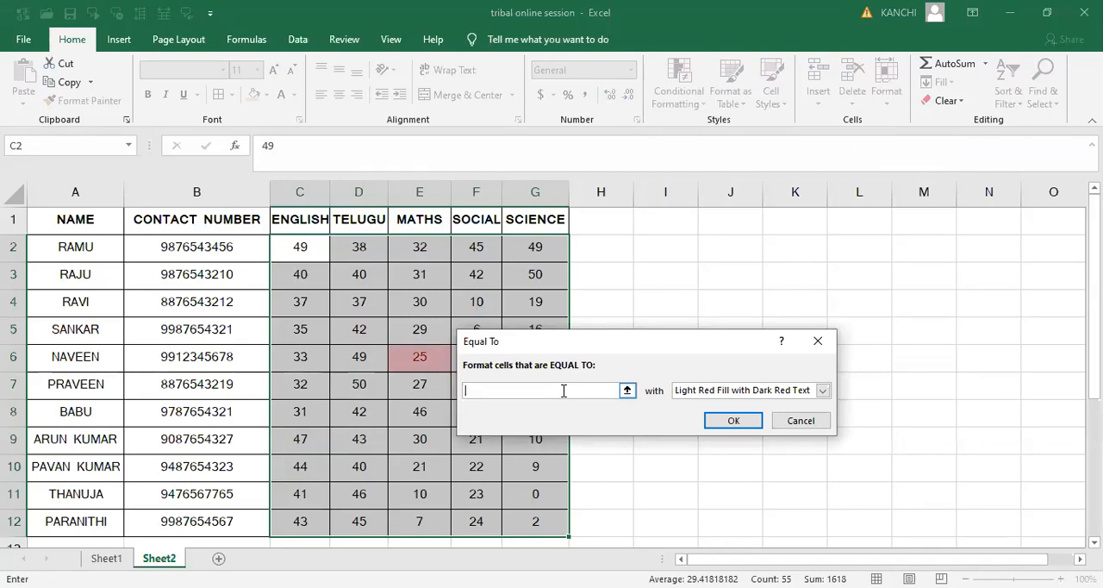
text(50)
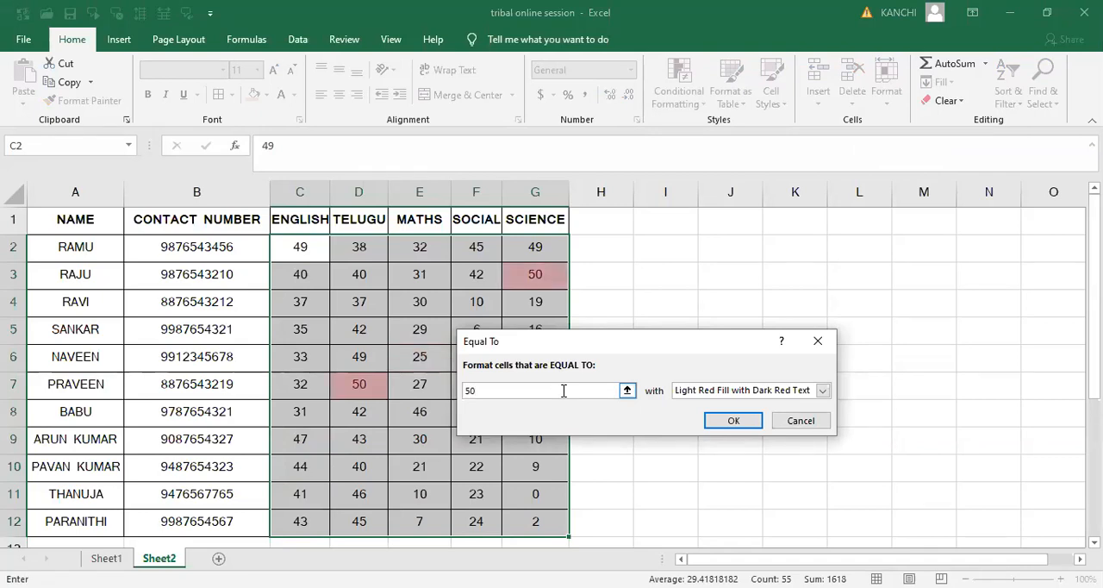
click(716, 420)
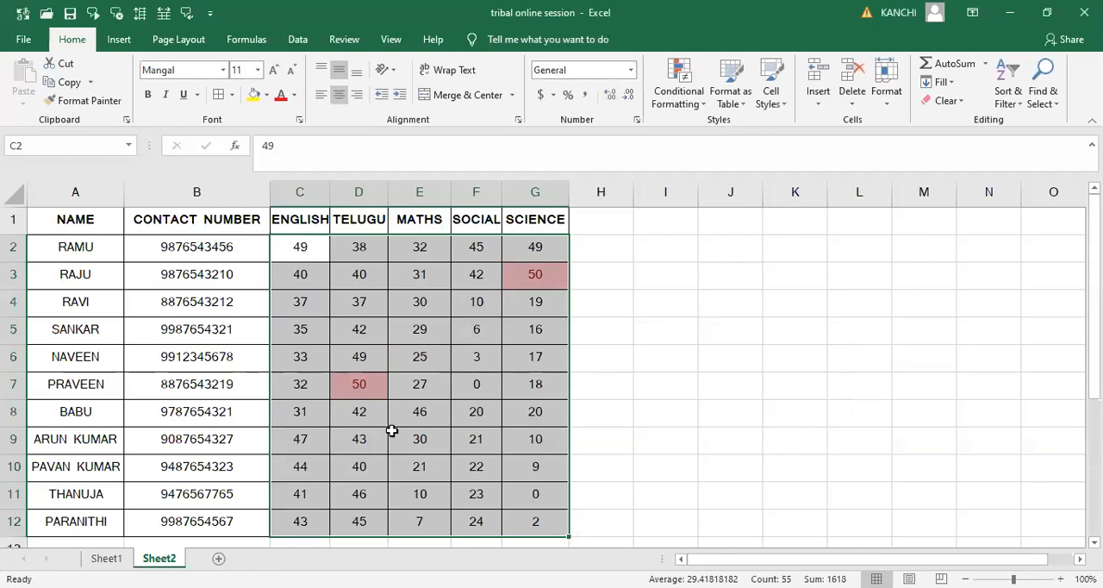
- Clear the Equal To highlight rule from the selected marks
click(692, 103)
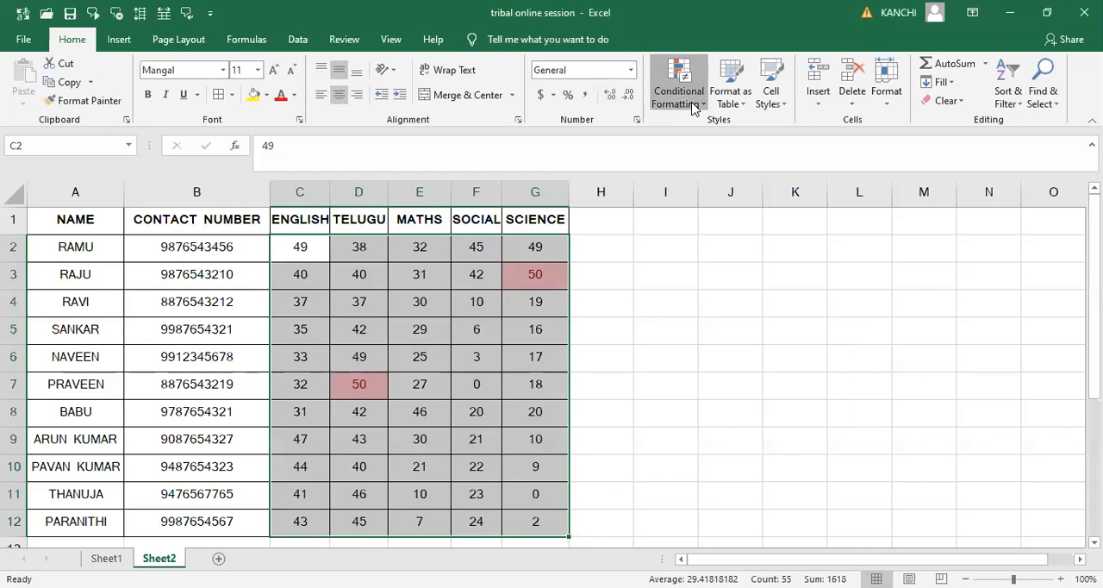
mouse_move(743, 324)
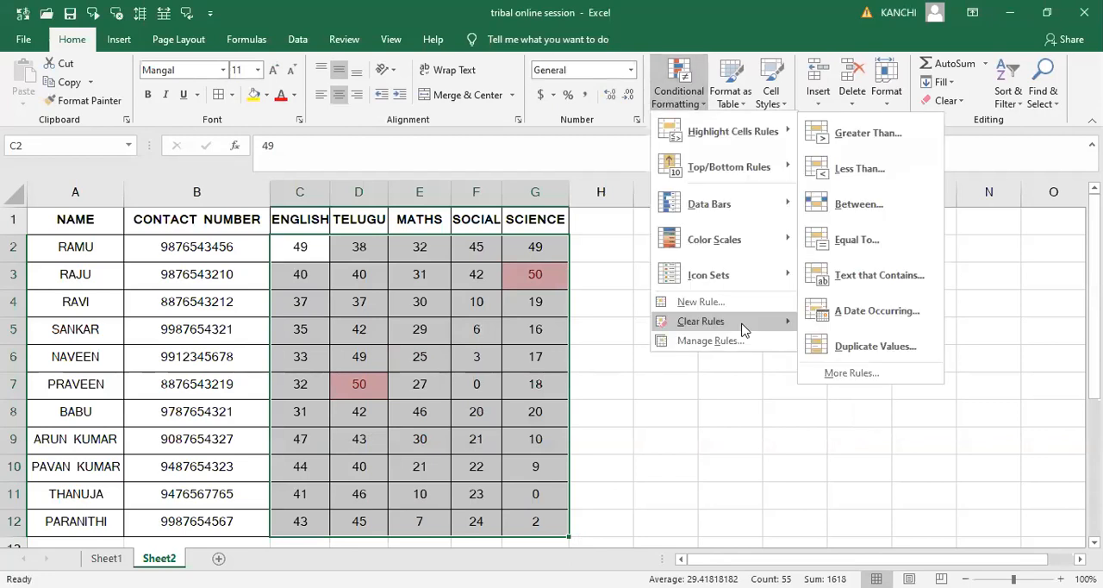
click(863, 320)
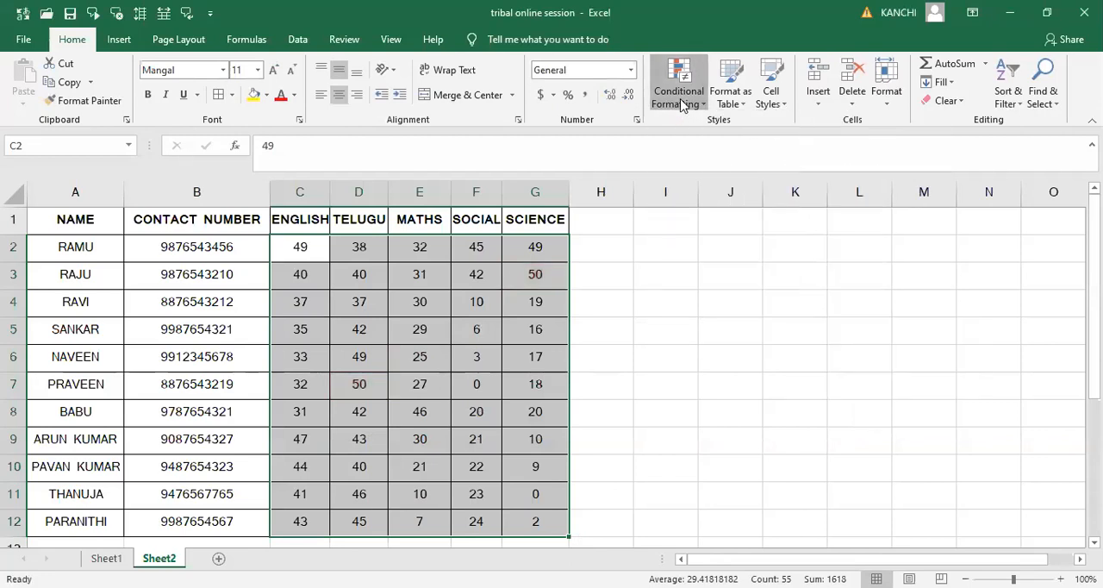
- Preview a Text That Contains rule on the NAME column using one student's name with Light Red Fill with Dark Red Text
click(681, 103)
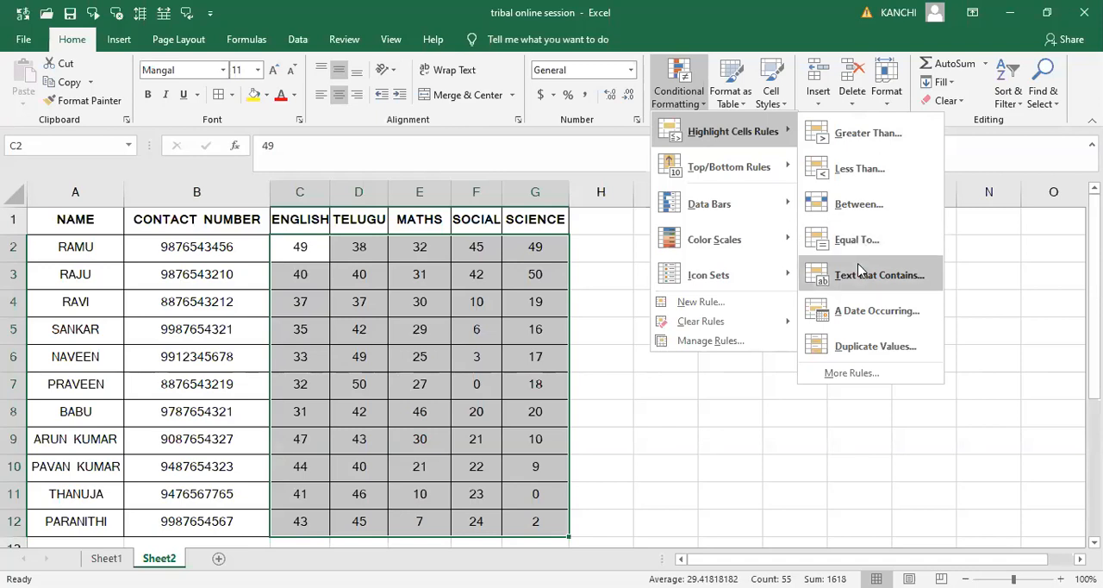
click(86, 246)
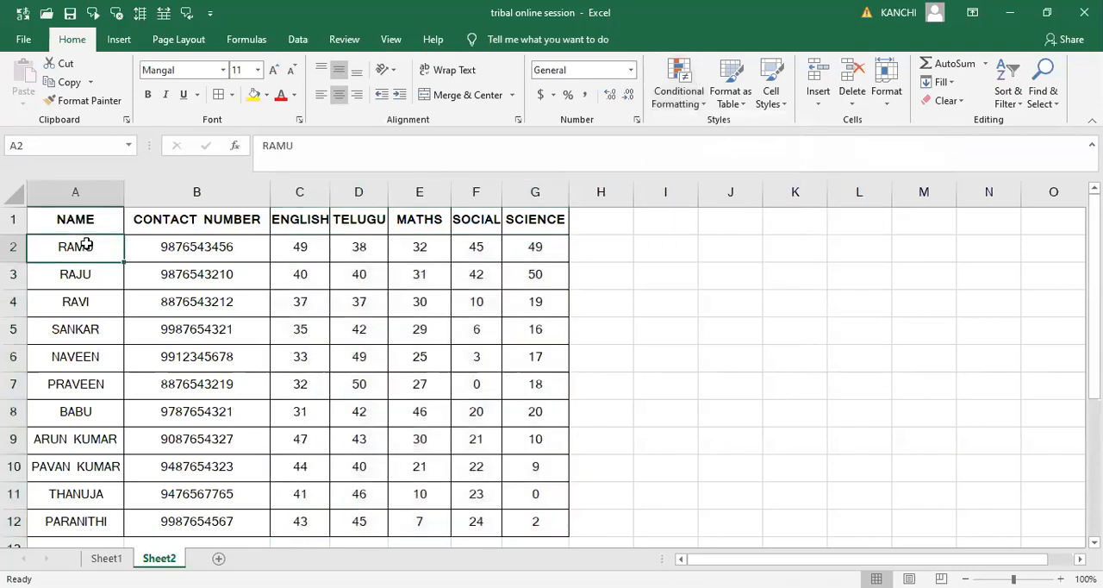
click(82, 190)
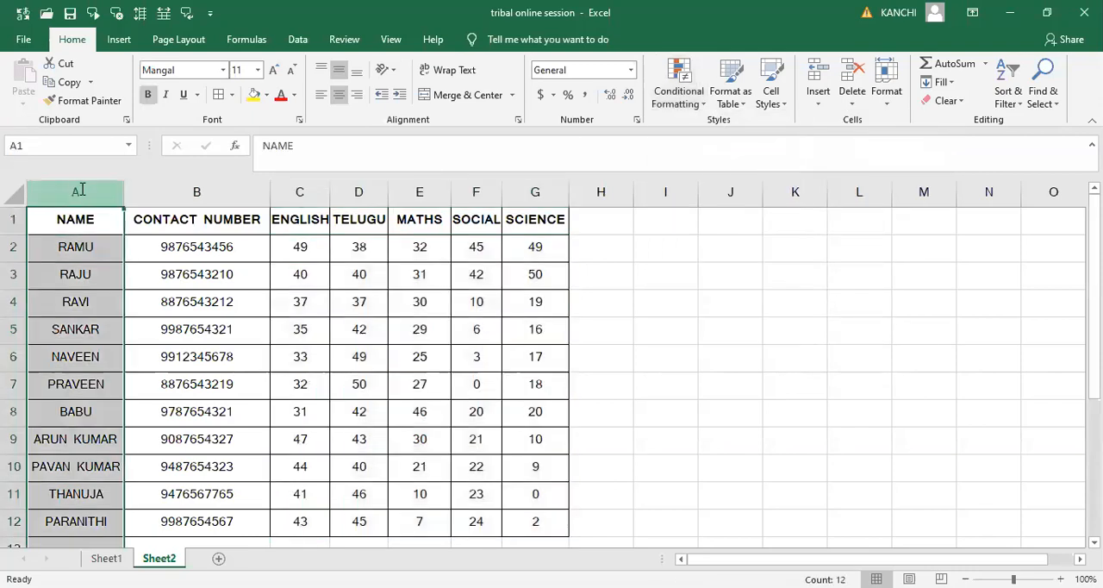
click(687, 104)
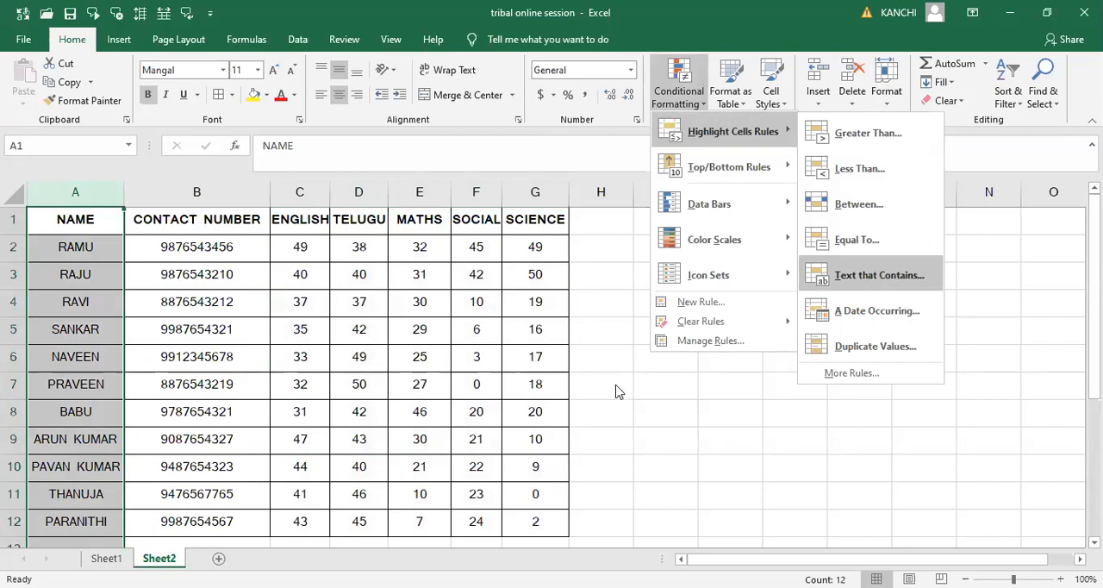
key(Return)
key(BackSpace)
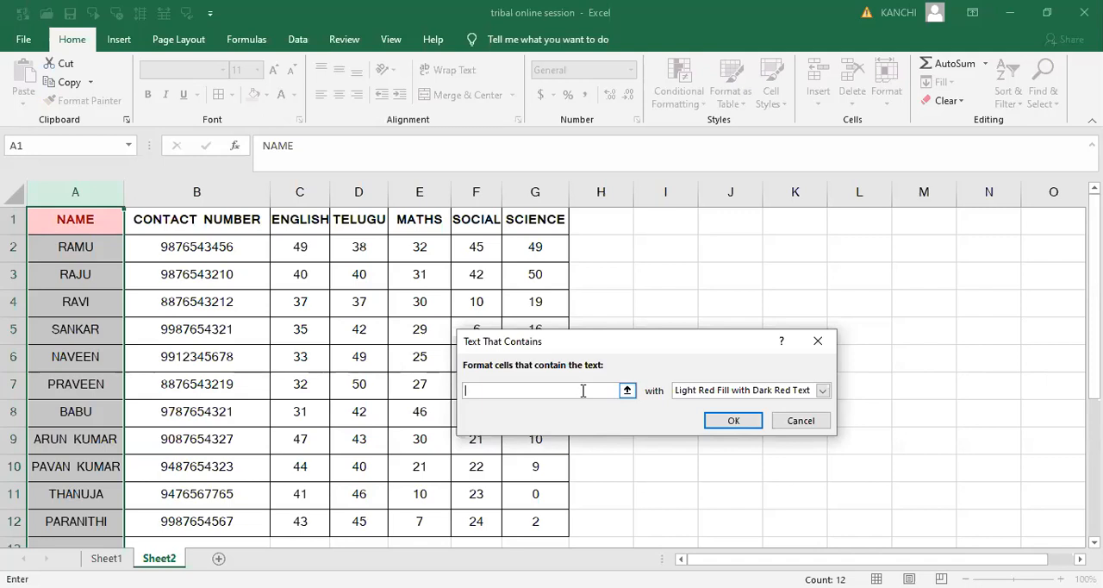
text(BABU)
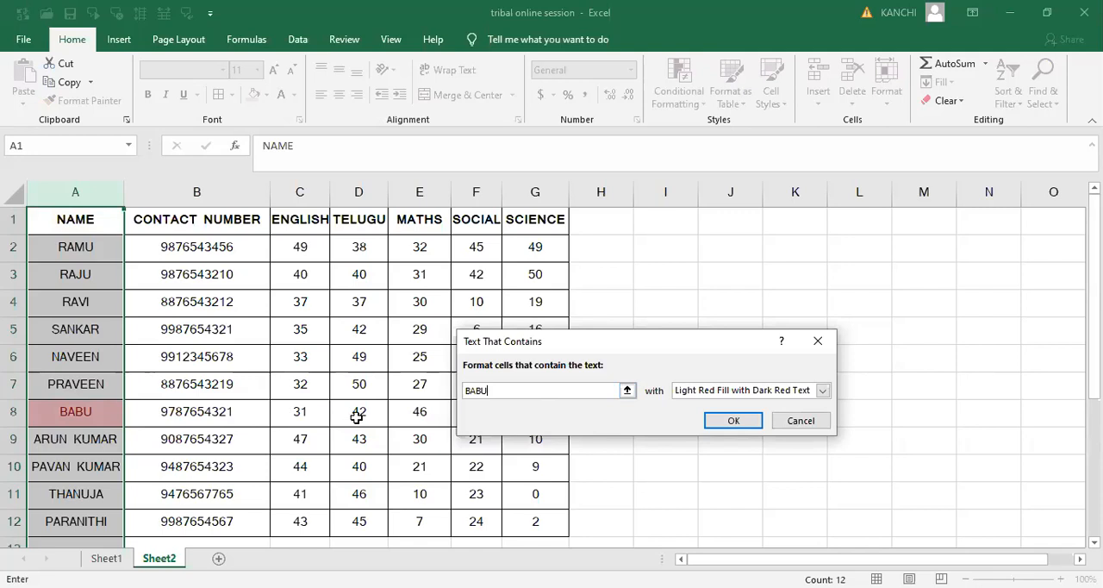
drag(630, 347, 609, 263)
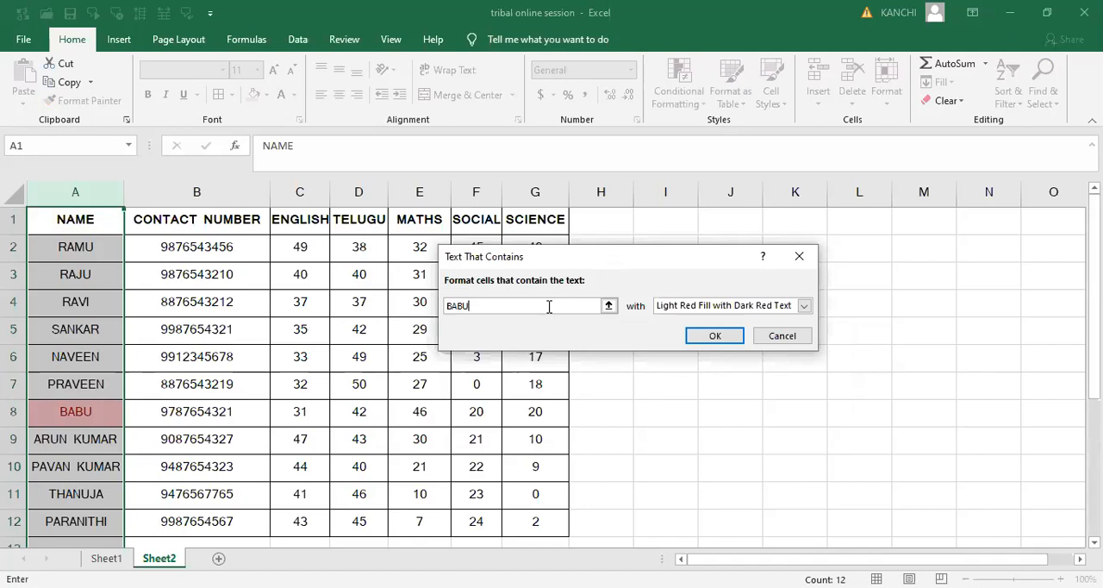
- Preview the Text That Contains rule with another student's first name, then close it without applying
key(BackSpace)
key(BackSpace)
key(BackSpace)
key(BackSpace)
text(ARUN)
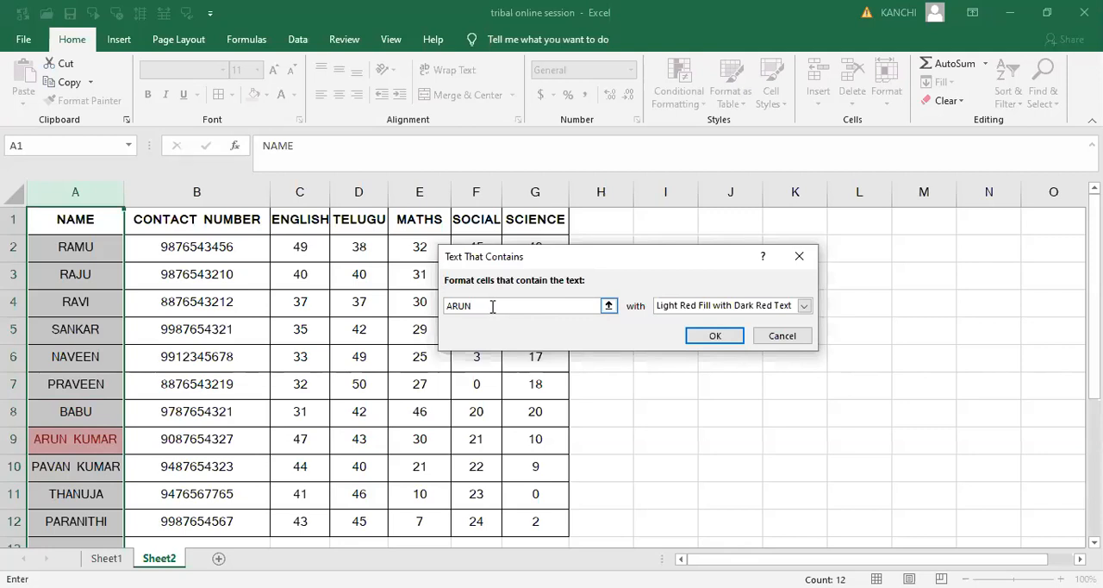
key(BackSpace)
key(BackSpace)
key(BackSpace)
key(BackSpace)
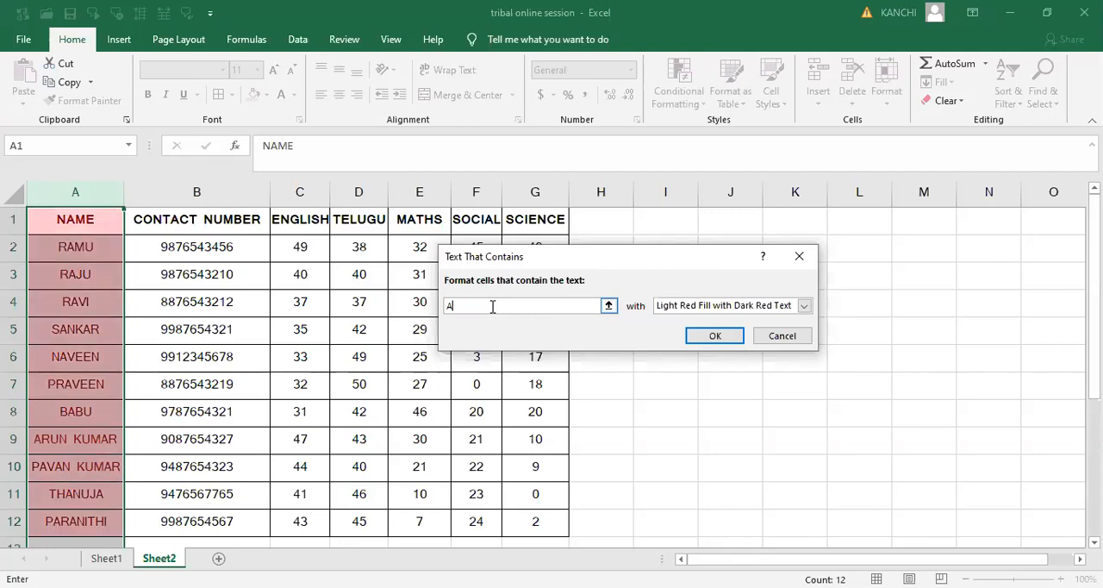
click(780, 336)
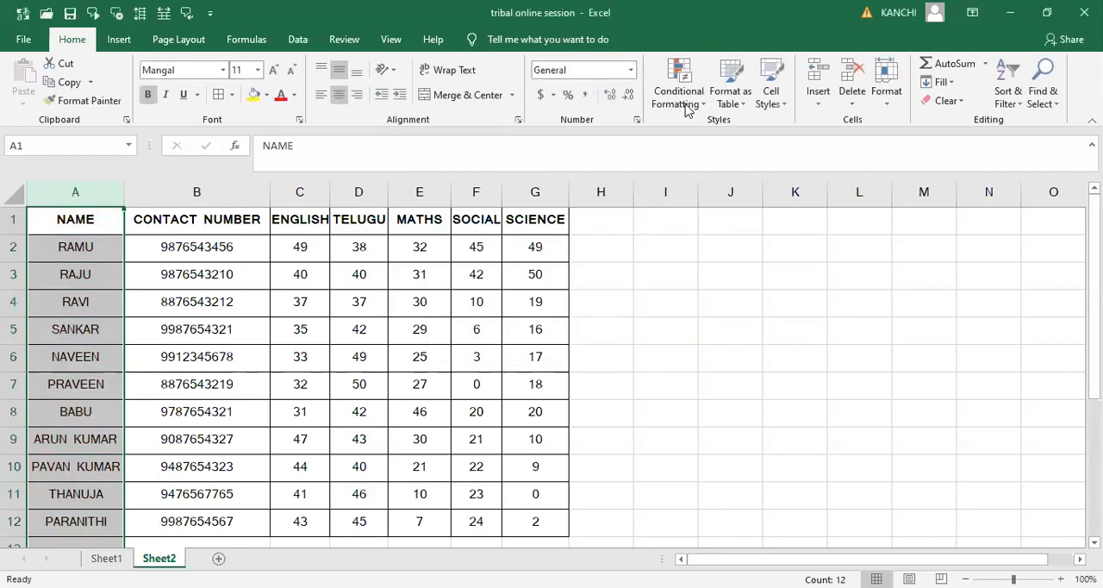
click(675, 102)
mouse_move(732, 131)
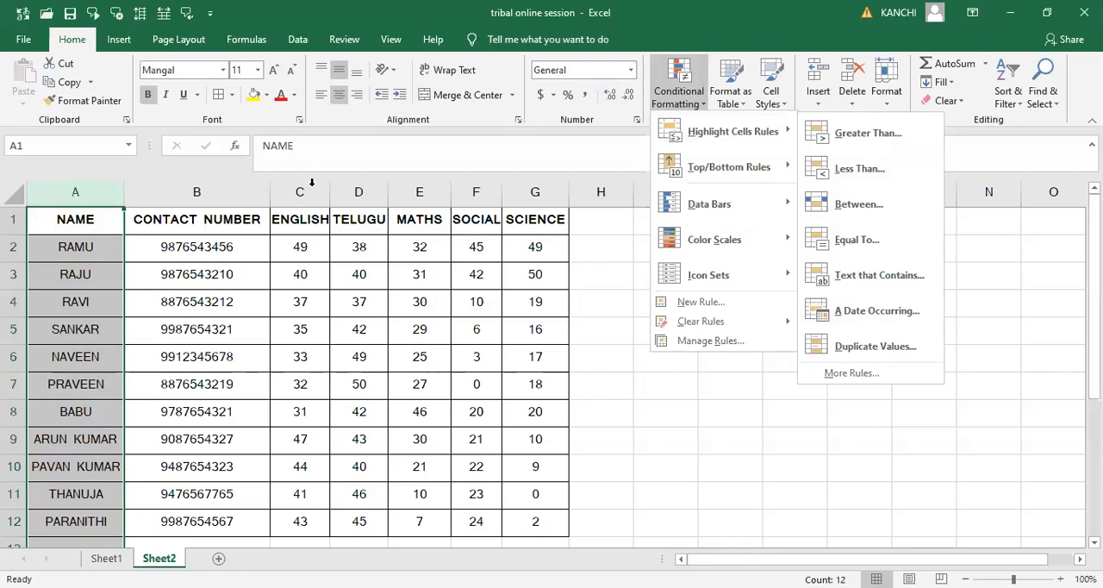
click(366, 310)
- Insert a new column before ENGLISH and head it DATE OF BIRTH
right_click(316, 192)
click(317, 215)
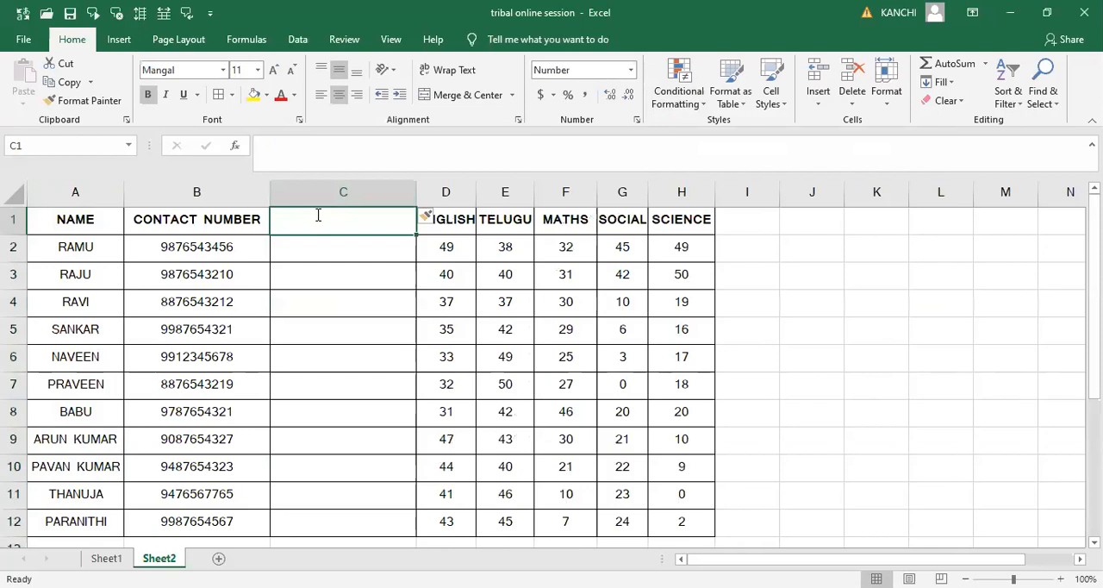
text(DATE OF BI)
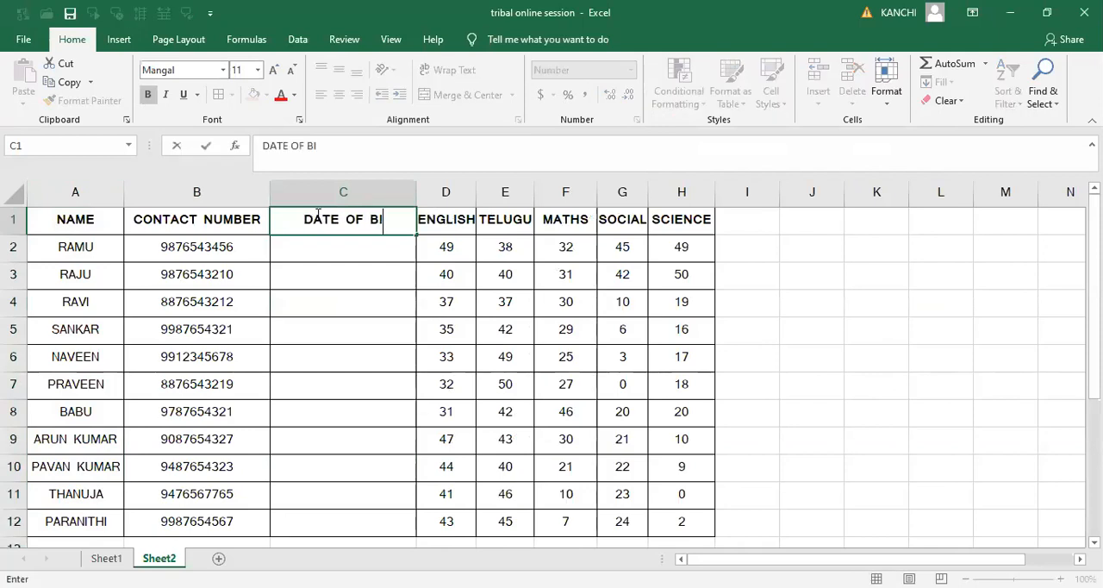
text(RTH)
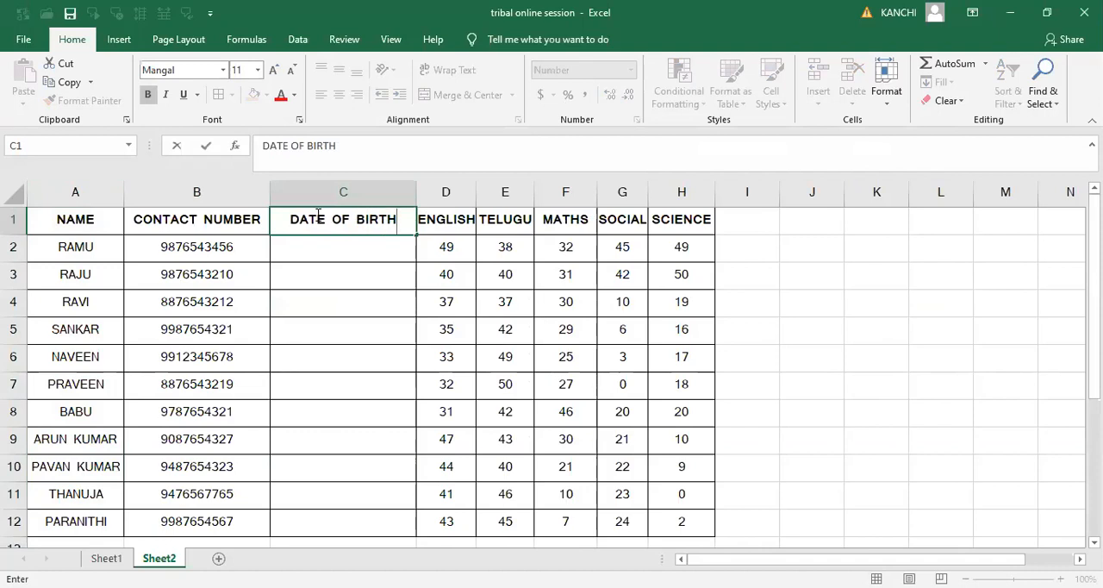
key(Tab)
key(Return)
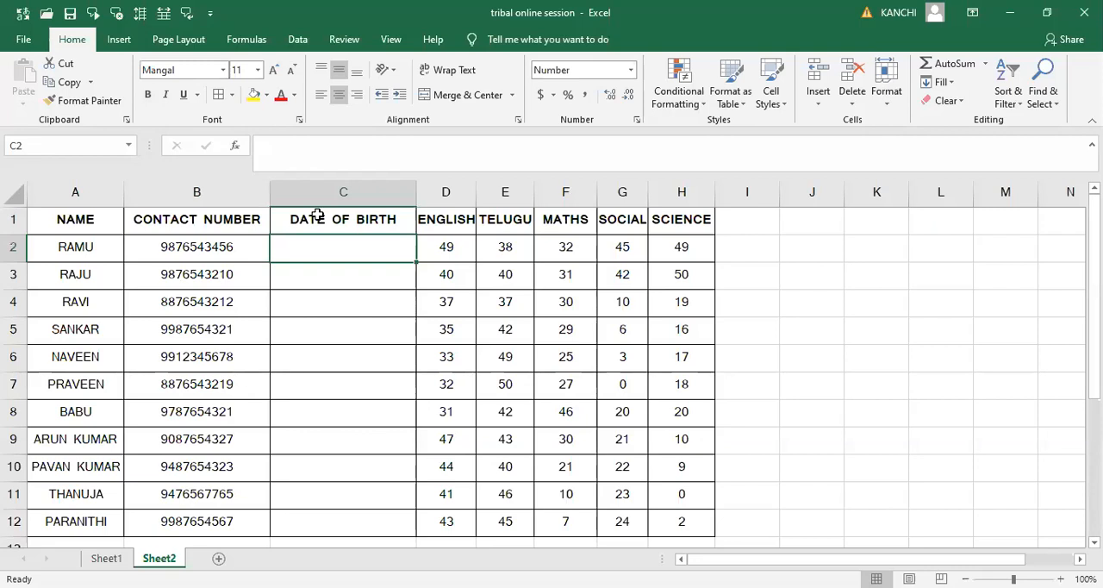
- Enter dates of birth for the first two students in C2 and C3
text(1)
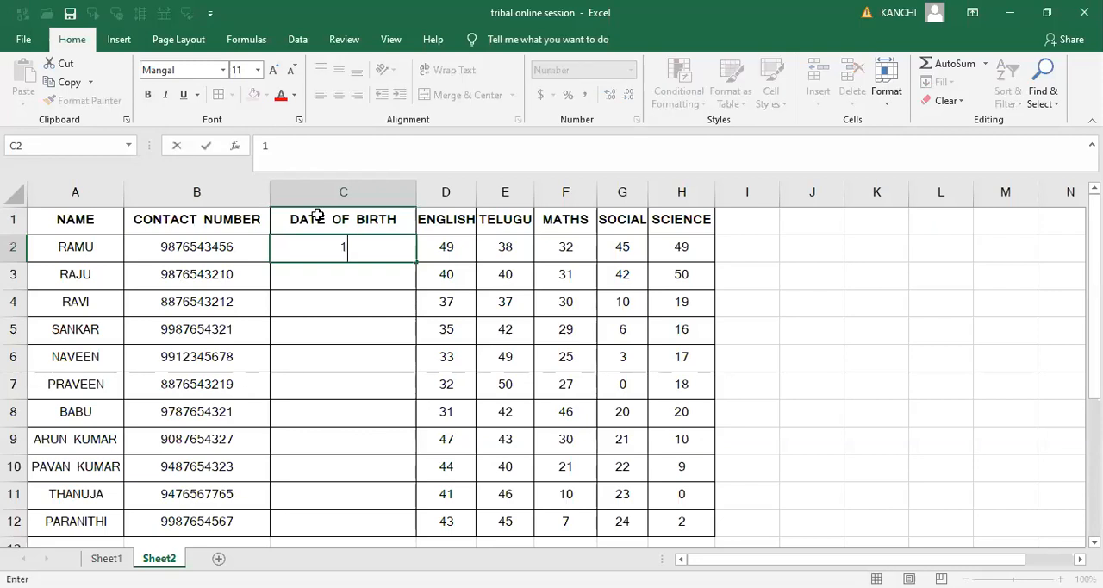
text(4/10/2020)
key(Return)
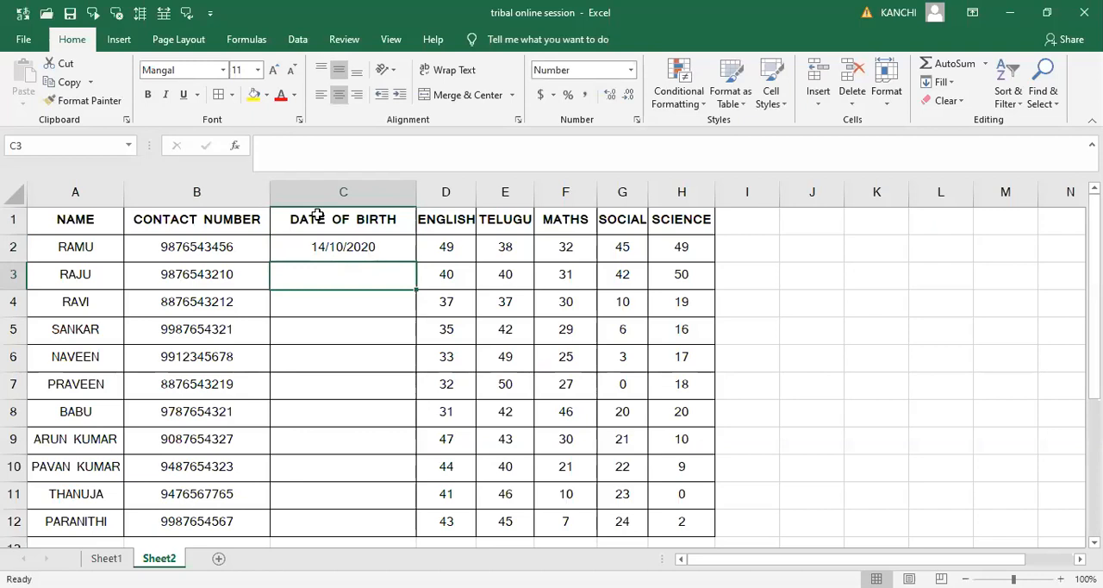
text(15/)
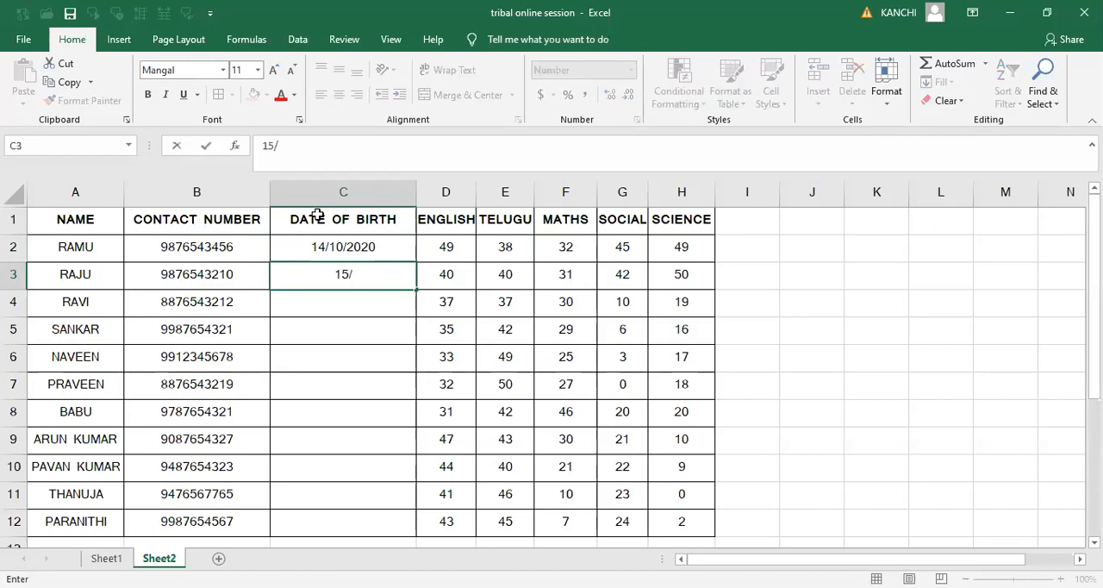
text(10/2020)
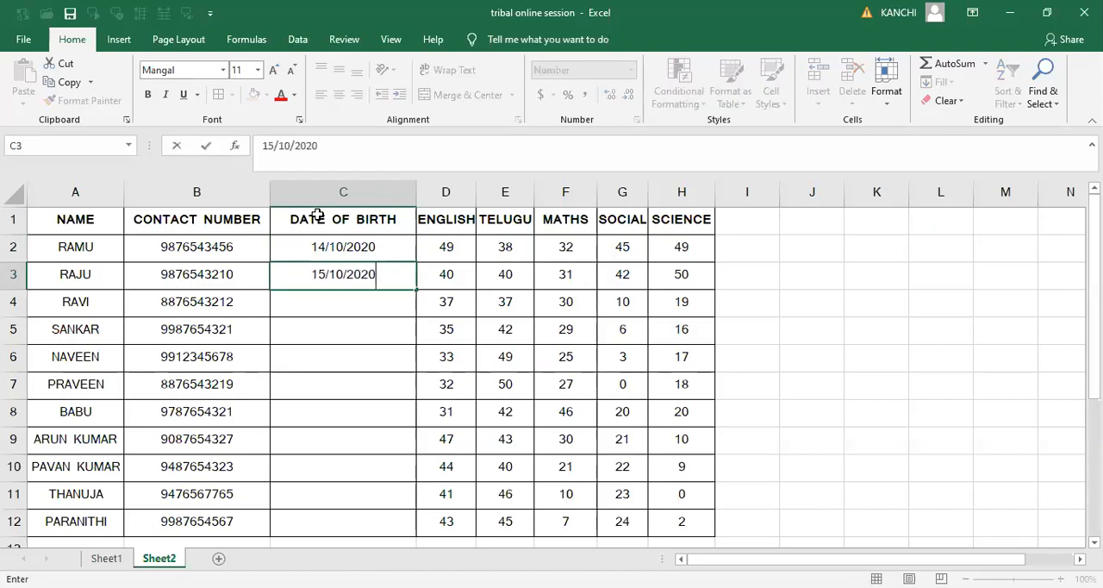
key(Return)
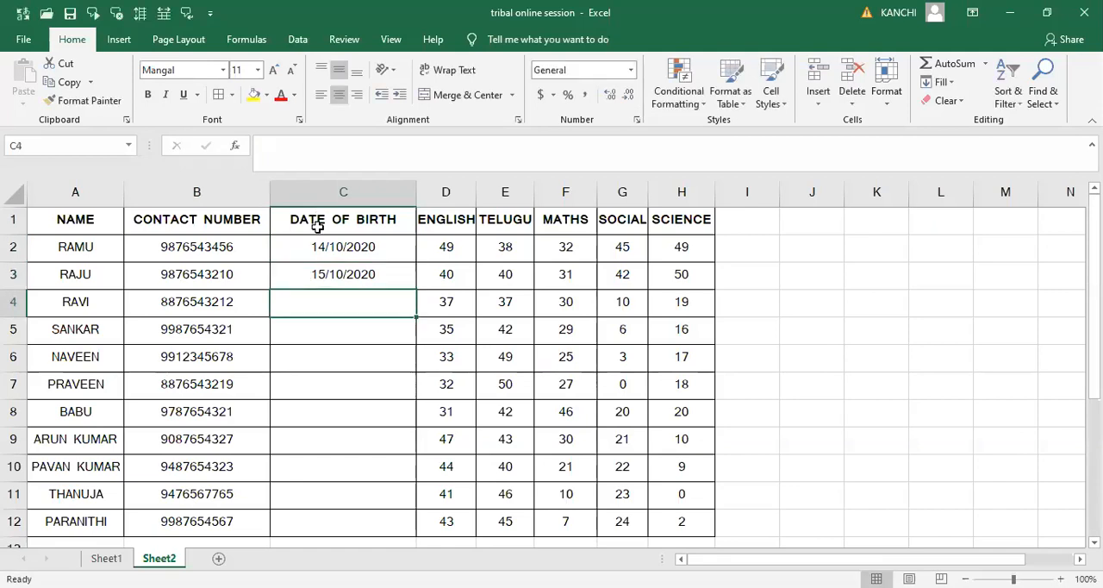
- Apply the Long Date number format to the first student's date of birth in C2
click(319, 247)
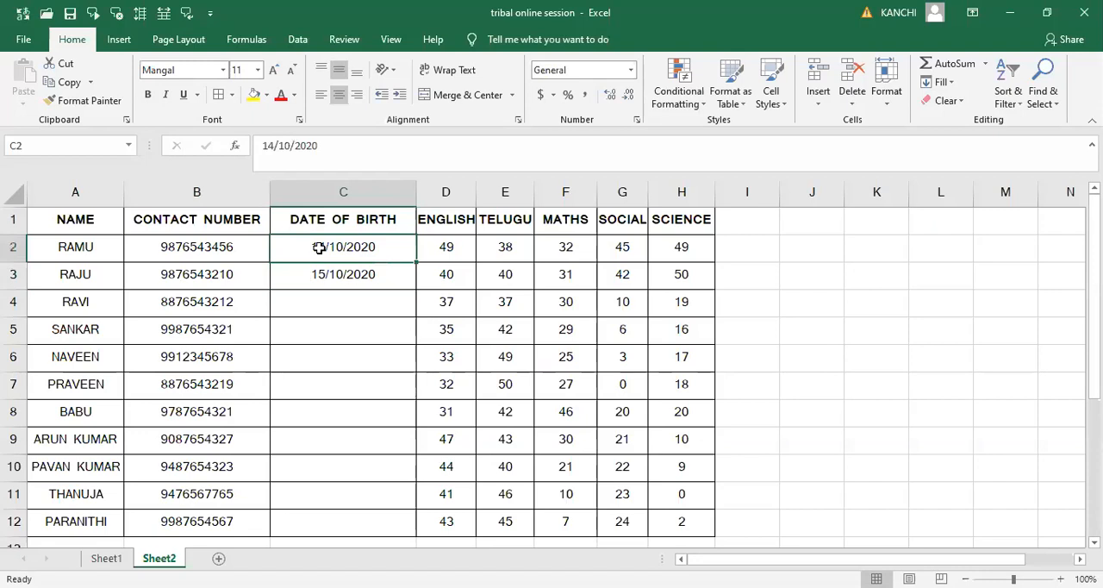
key(shift+Down)
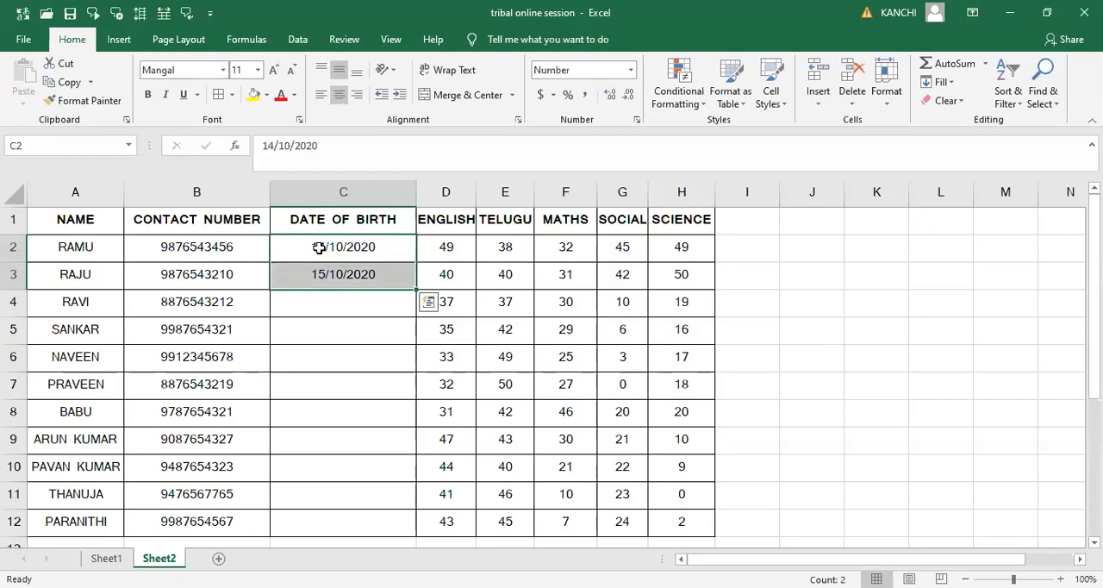
click(318, 247)
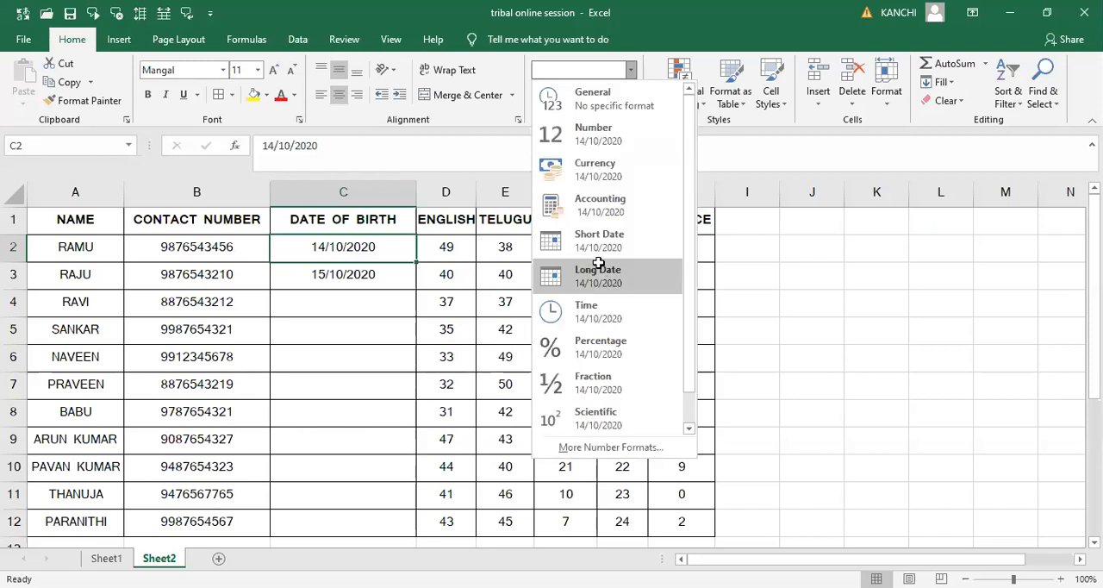
click(601, 268)
click(381, 247)
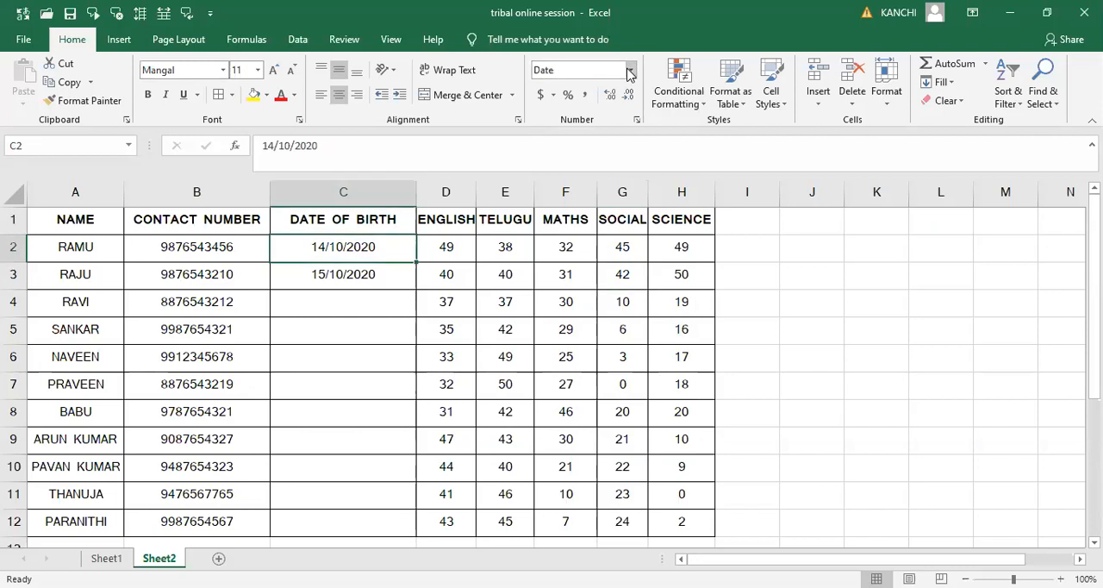
click(629, 72)
click(564, 287)
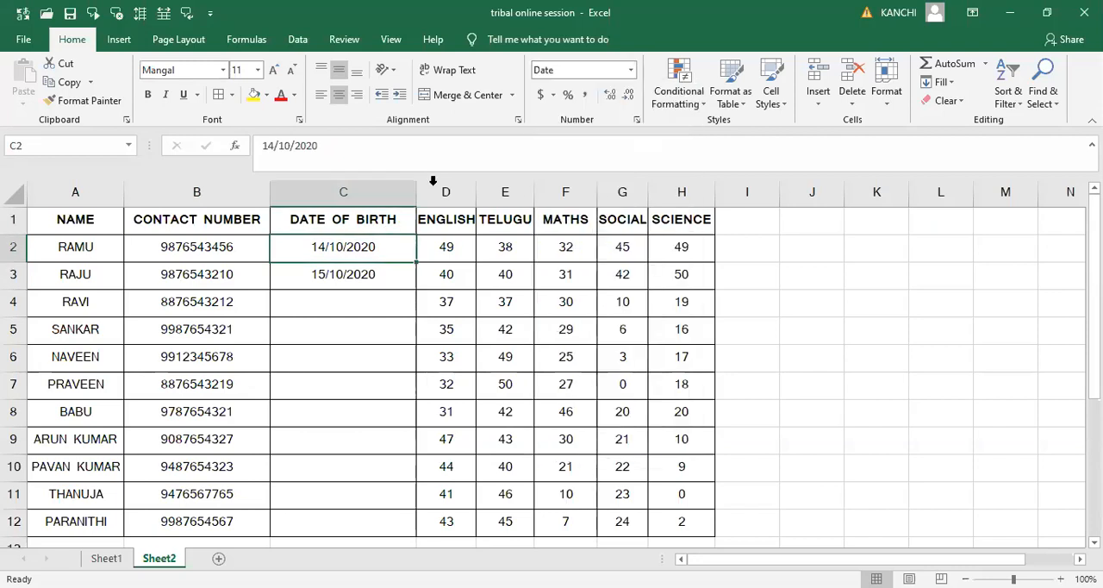
- Widen the DATE OF BIRTH column slightly and apply the Long Date format to the whole column
drag(417, 192, 442, 190)
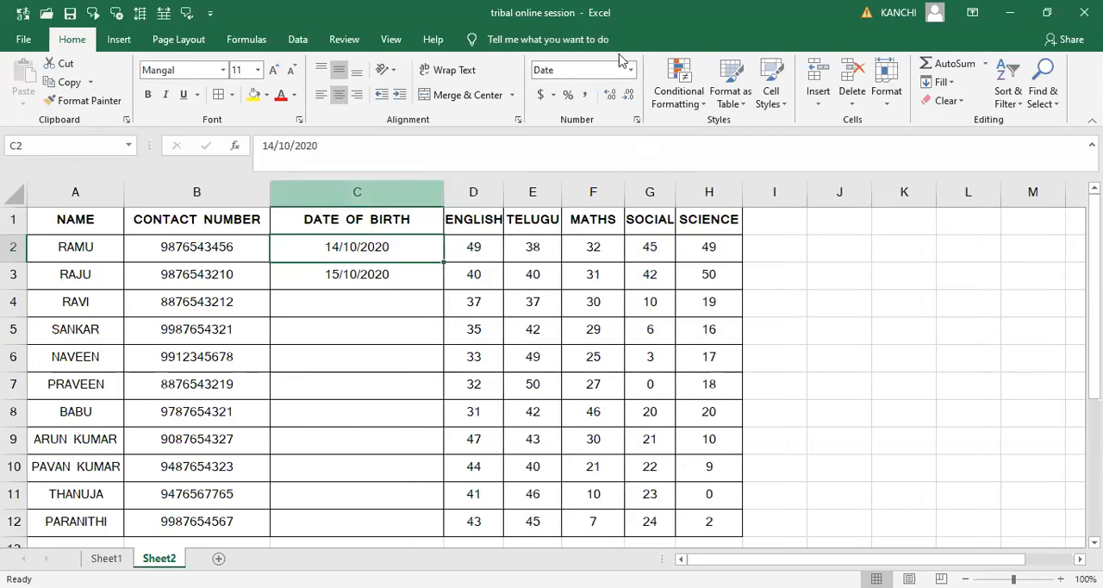
click(388, 198)
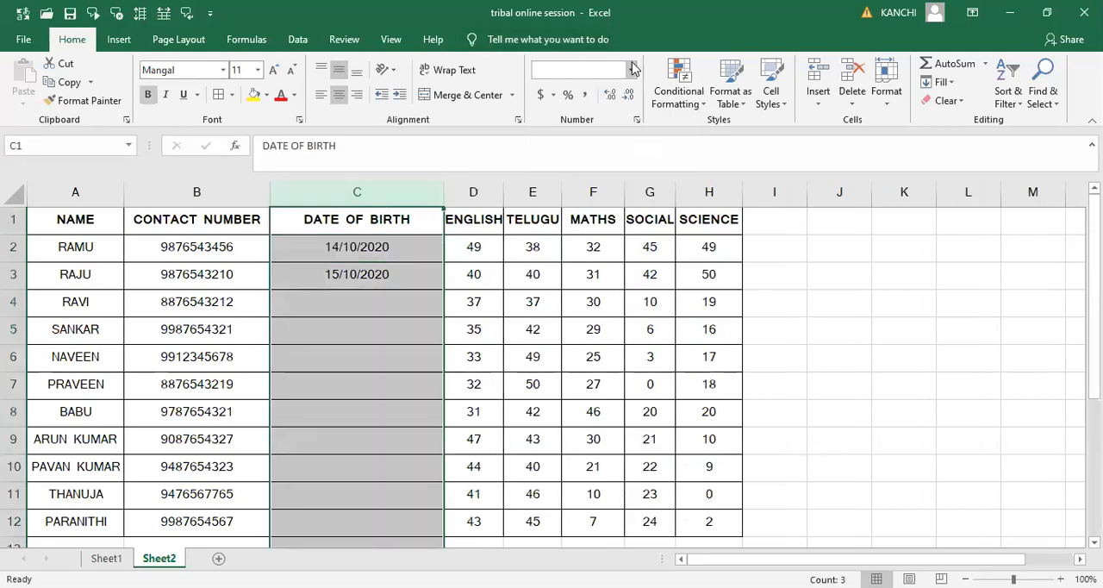
click(631, 69)
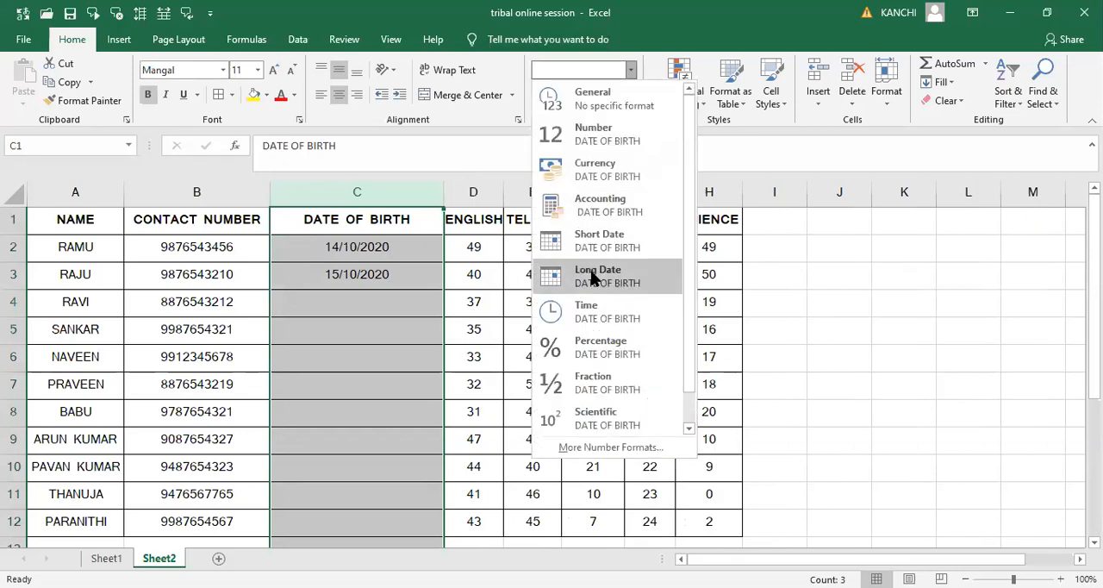
- Reapply the Long Date format to the two dates of birth in C2:C3
click(371, 248)
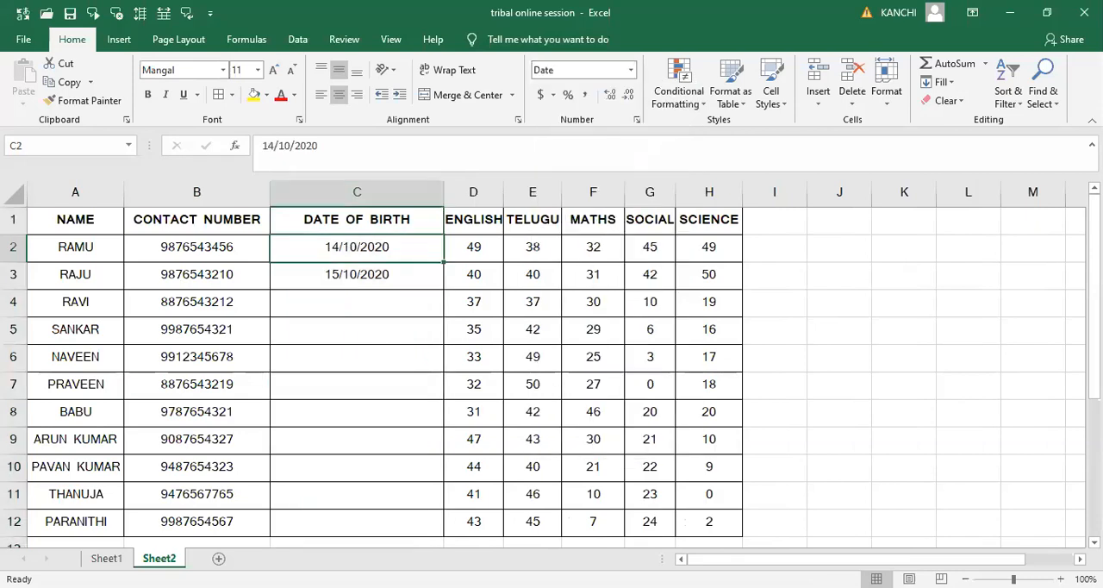
key(shift+Down)
click(631, 70)
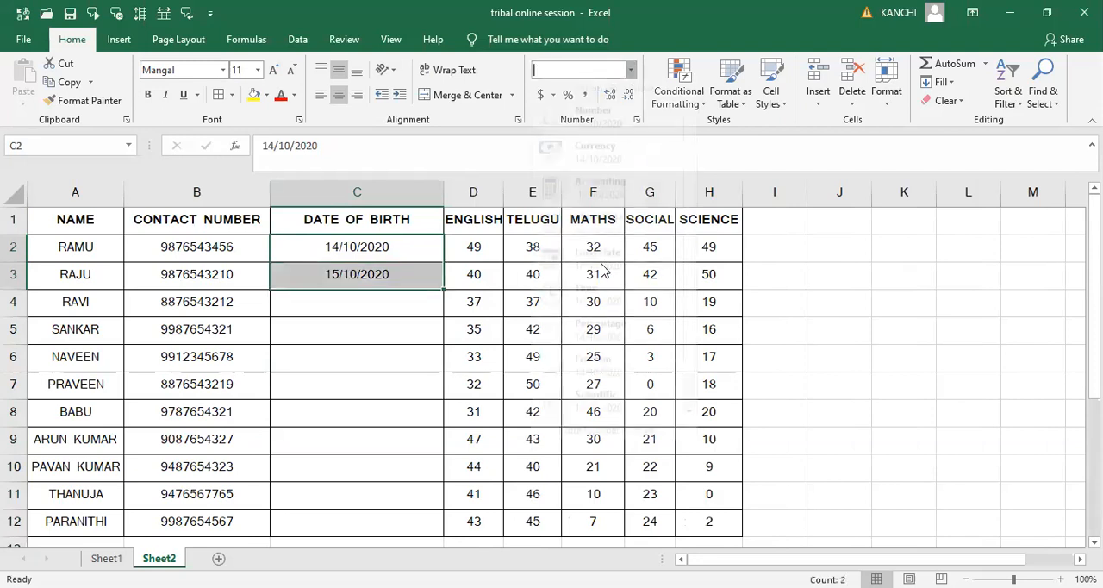
click(601, 270)
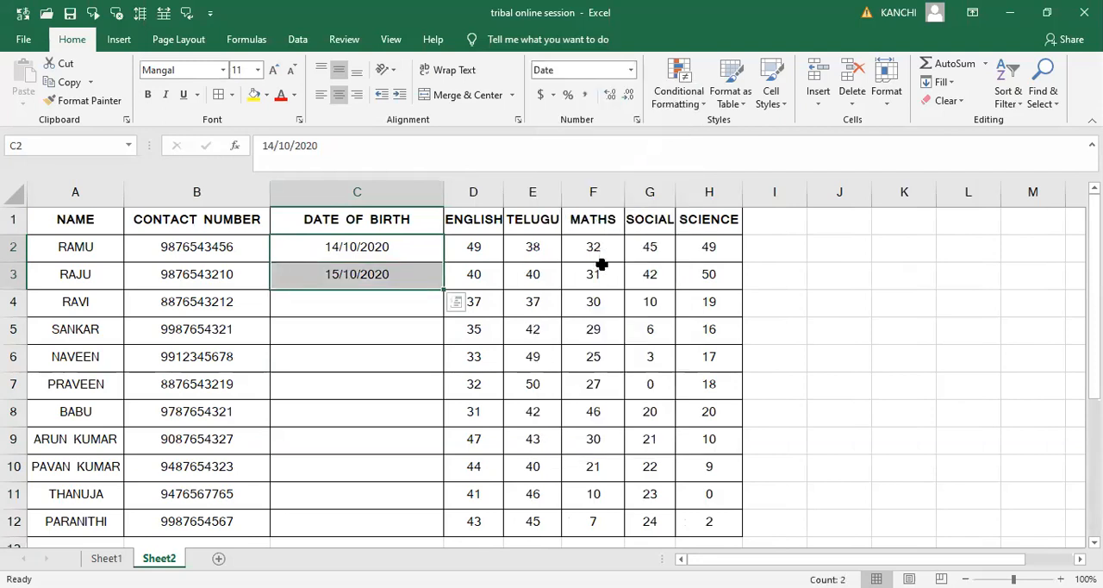
click(416, 308)
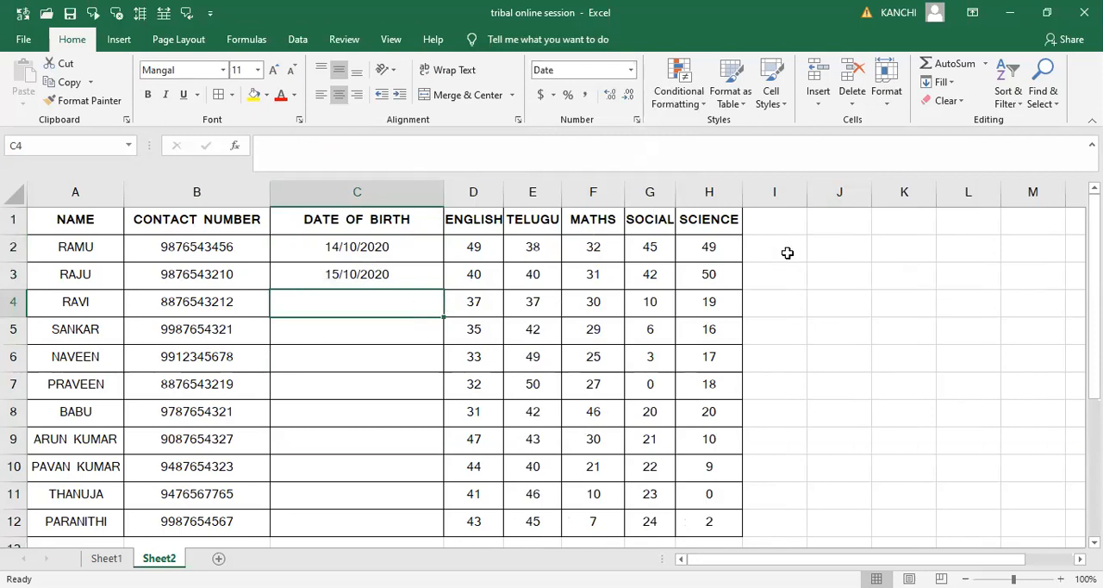
- Apply a date number format to the empty cell I2 beside the table
click(787, 253)
click(631, 76)
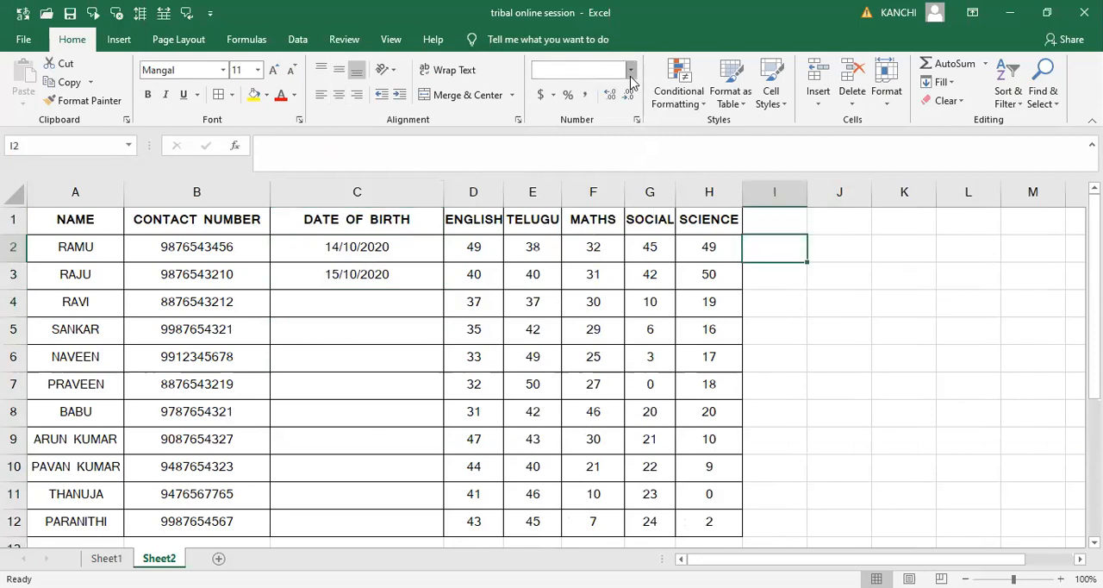
click(595, 264)
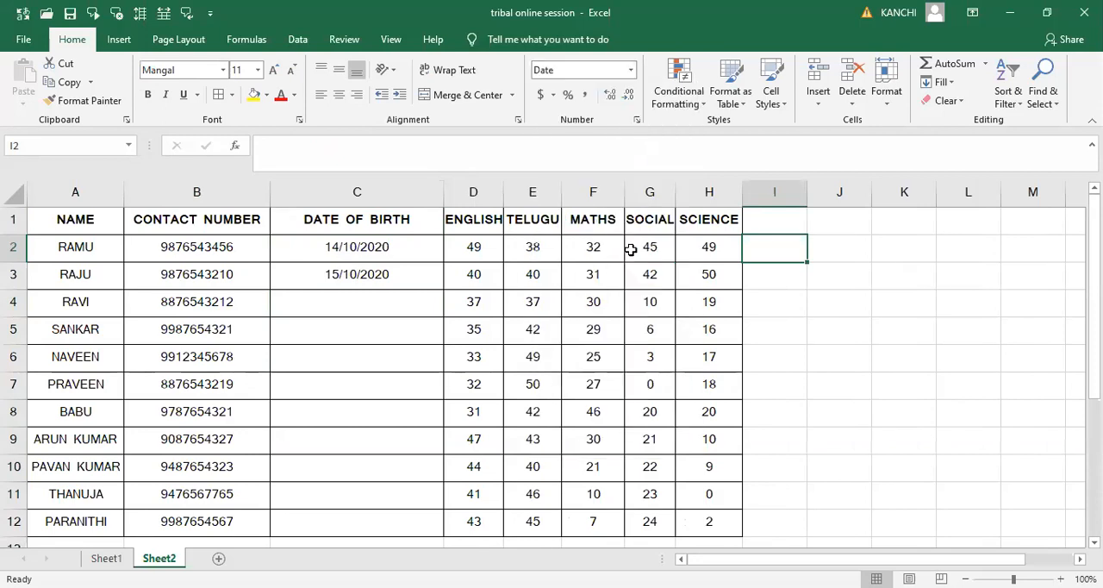
- Copy the first student's date from C2 into I2 and fit column I's width to it
click(409, 251)
key(ctrl+c)
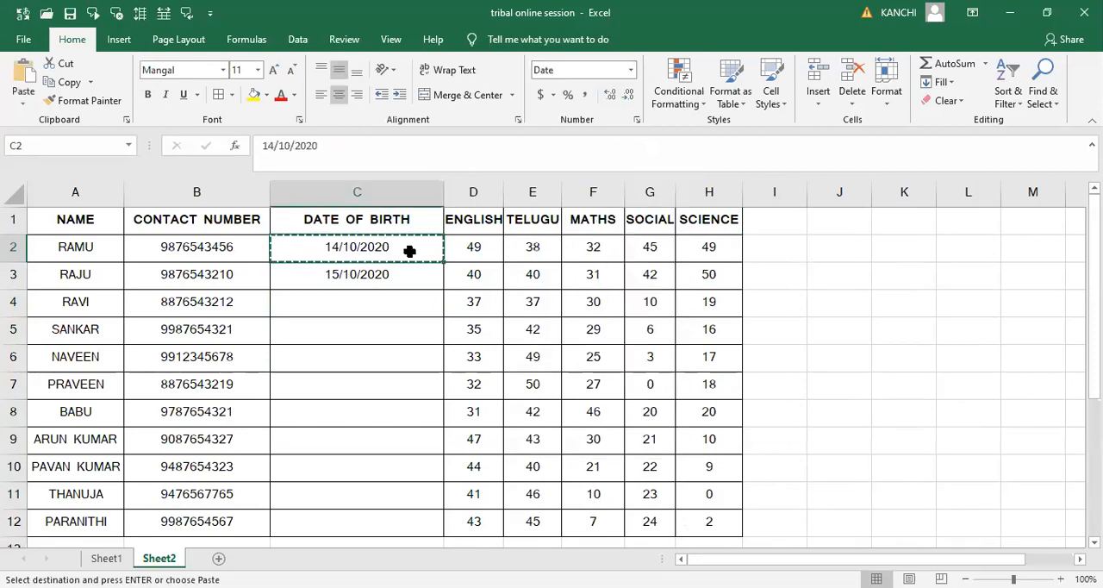
key(Right)
key(Right)
key(Right)
key(Right)
key(Right)
key(Right)
key(ctrl+v)
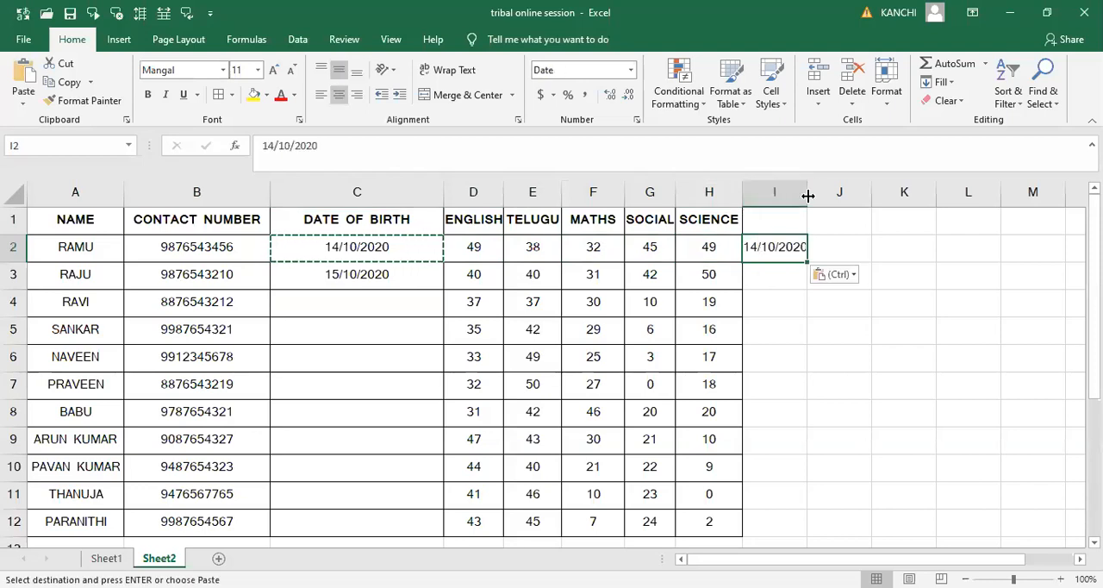
double_click(807, 195)
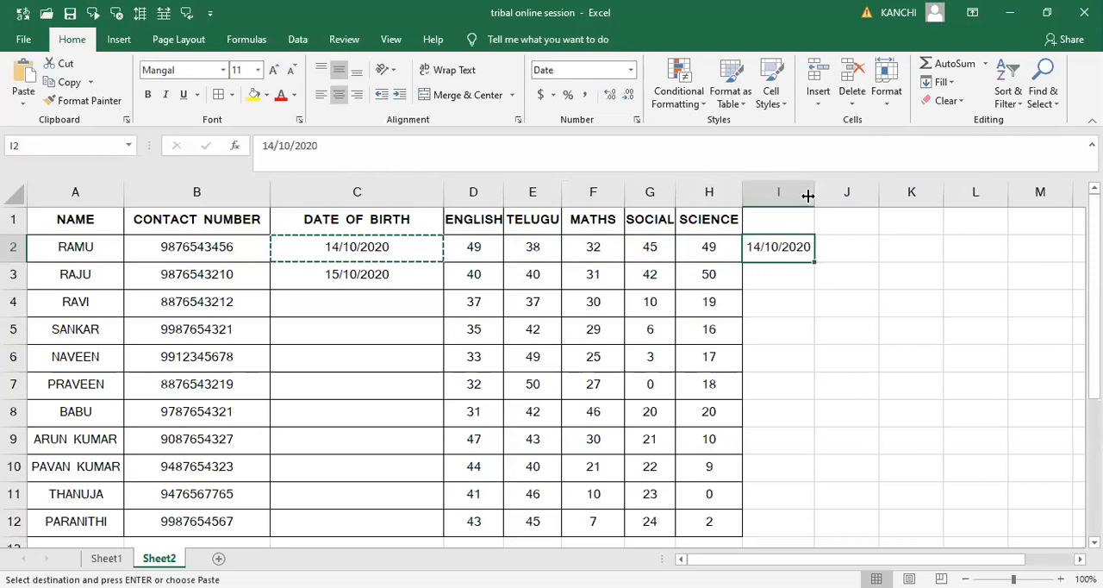
click(784, 263)
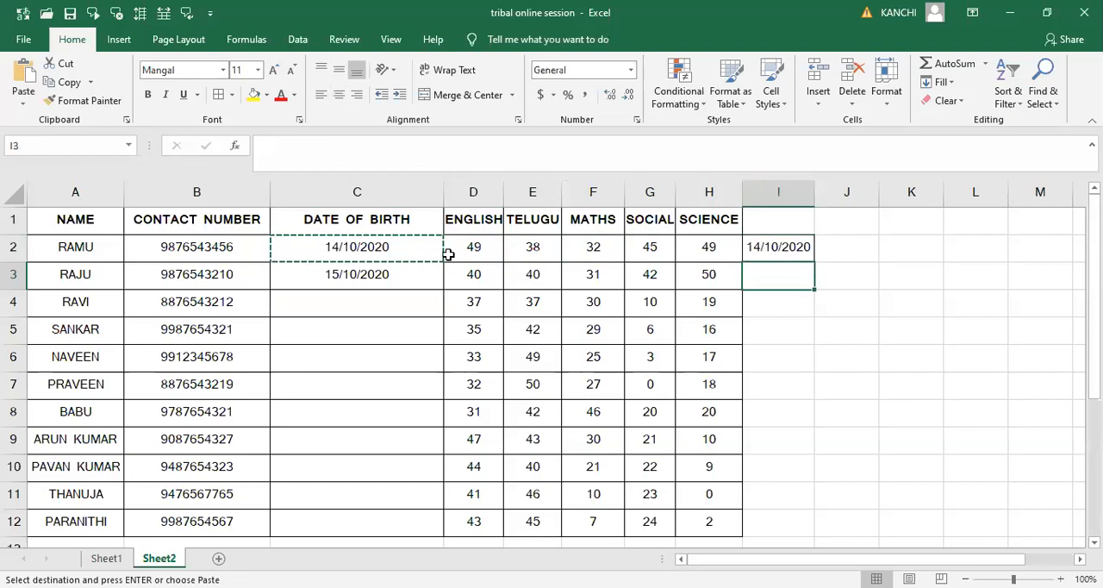
key(Up)
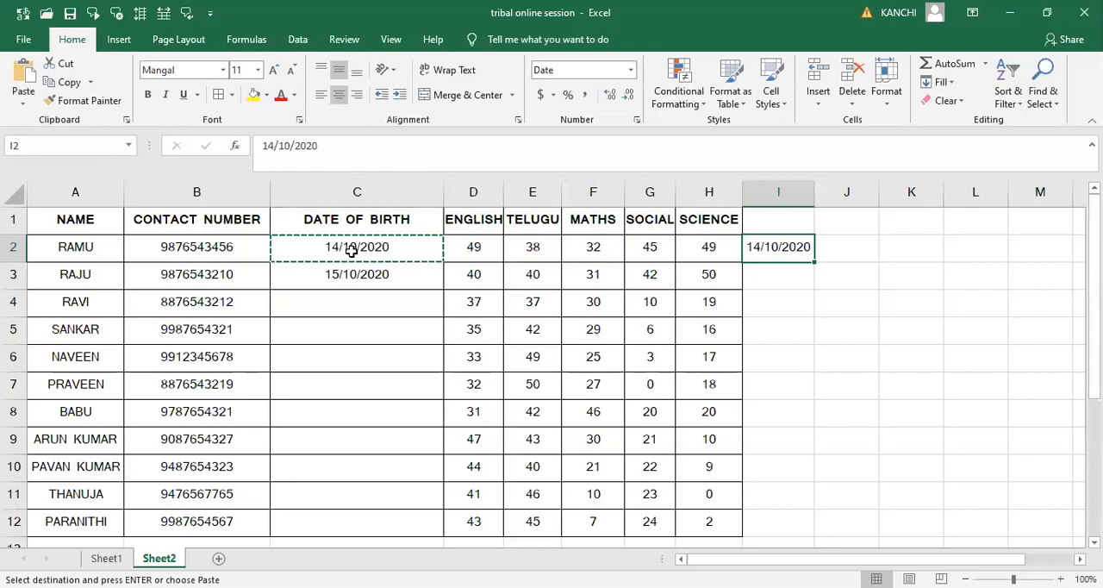
- Enter the third student's date of birth in C4 in month/day/year order and fit column C's width to it
click(343, 305)
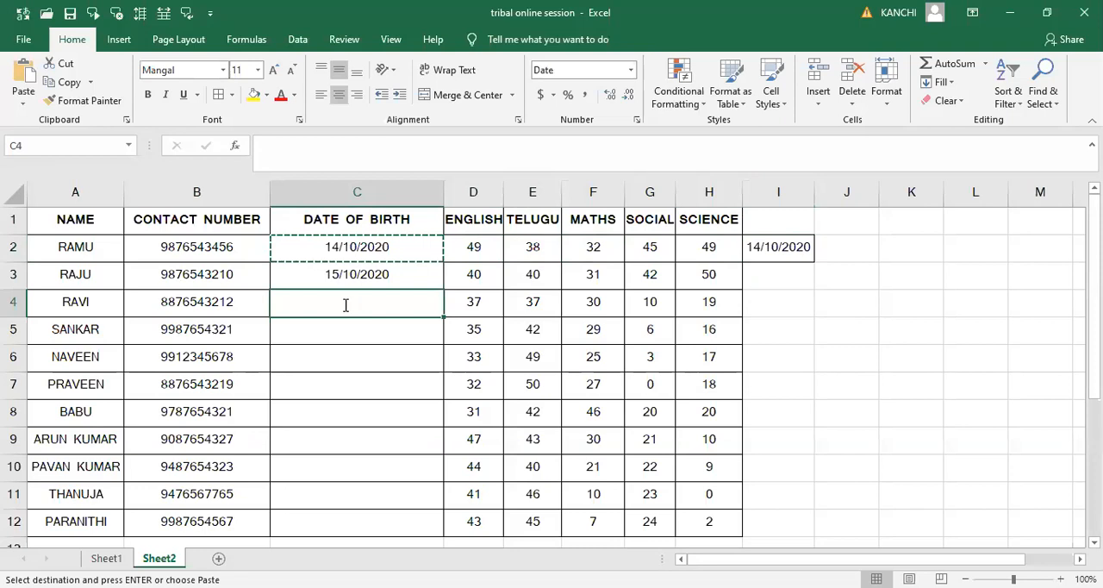
text(10/14/2020)
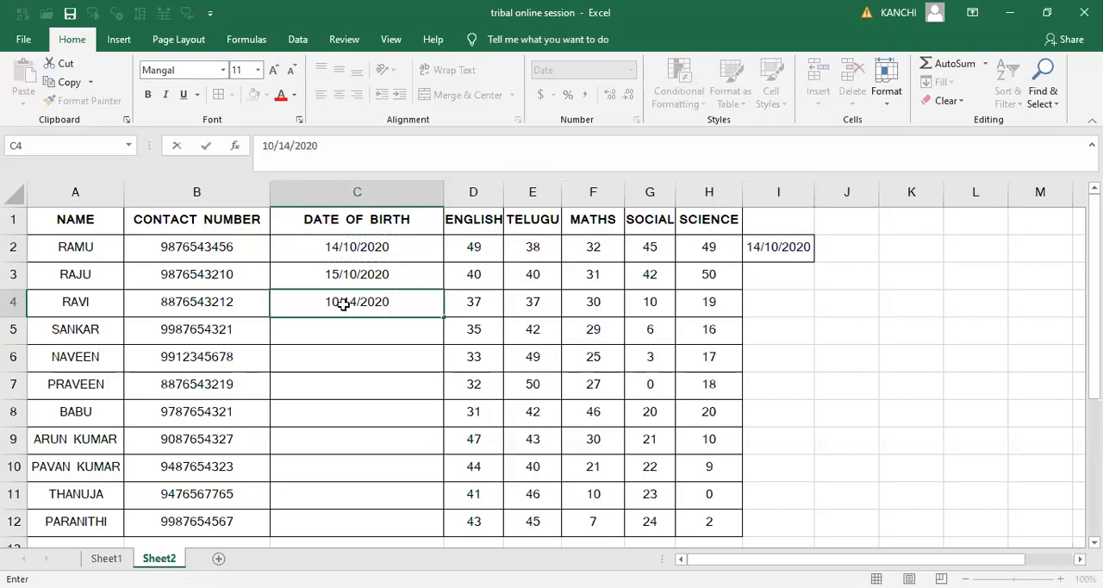
key(Return)
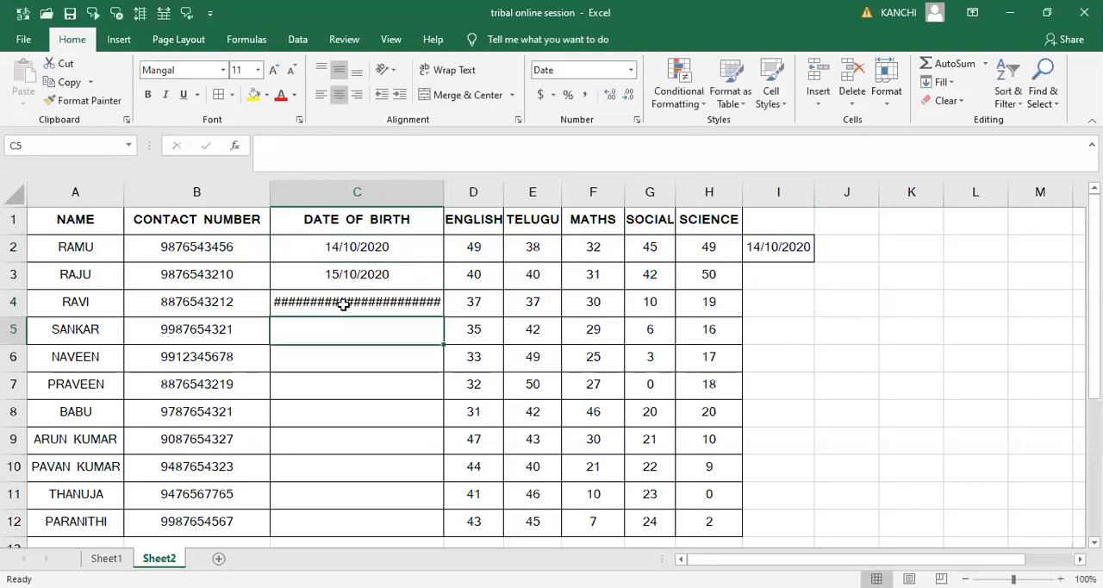
click(343, 303)
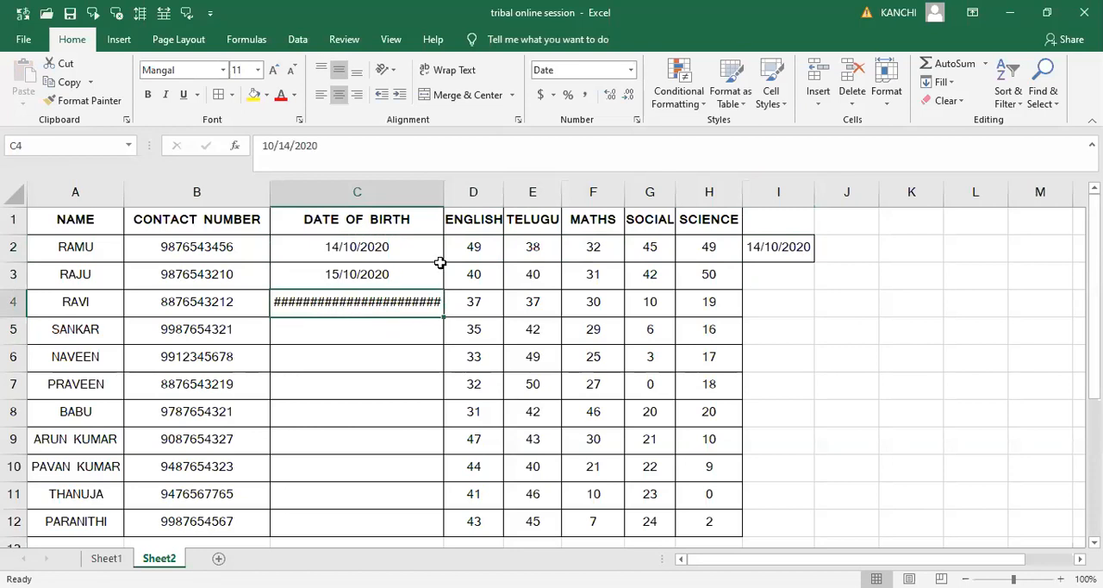
double_click(443, 200)
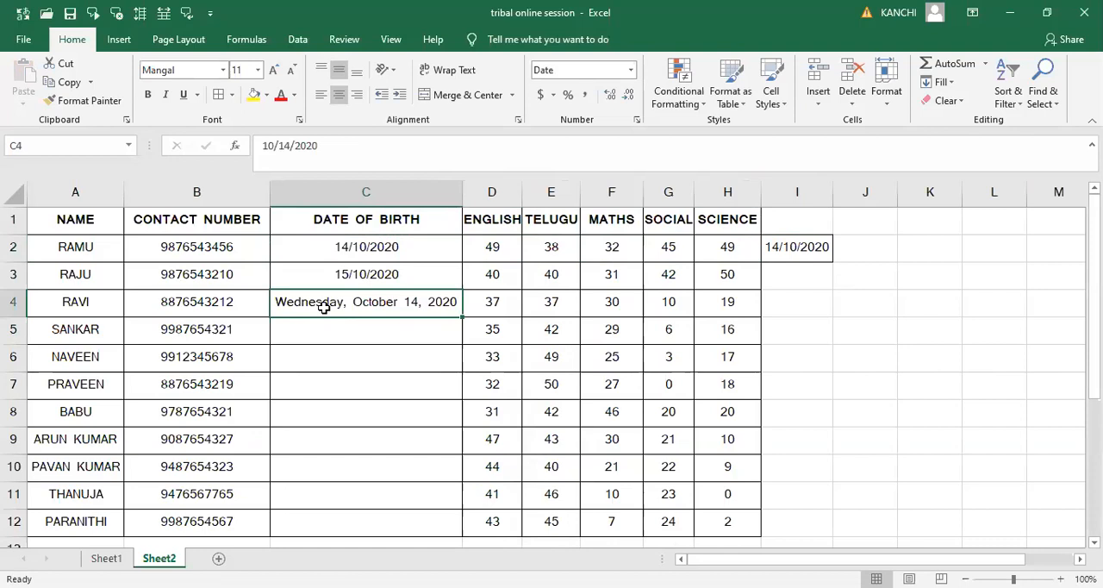
- Retype the first student's date of birth in C2 in day-first order and compare it with the other entries
click(370, 249)
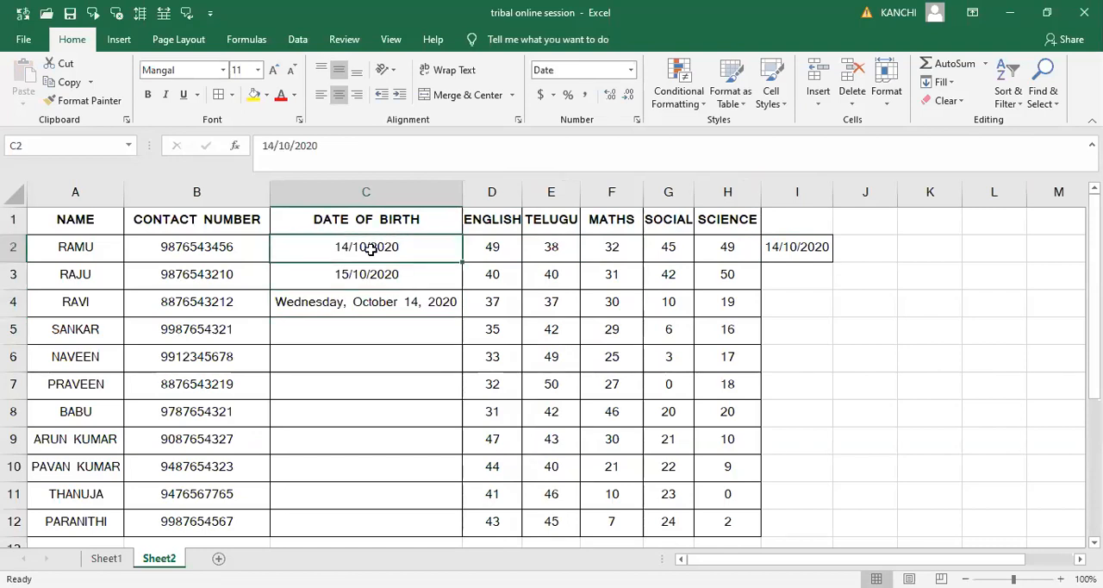
text(14/10)
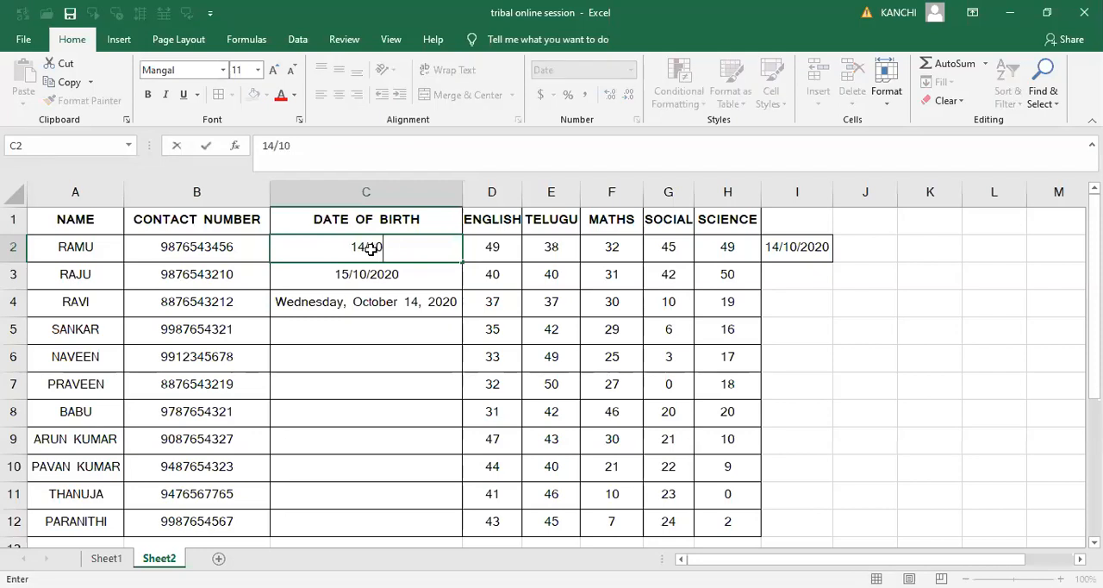
key(Return)
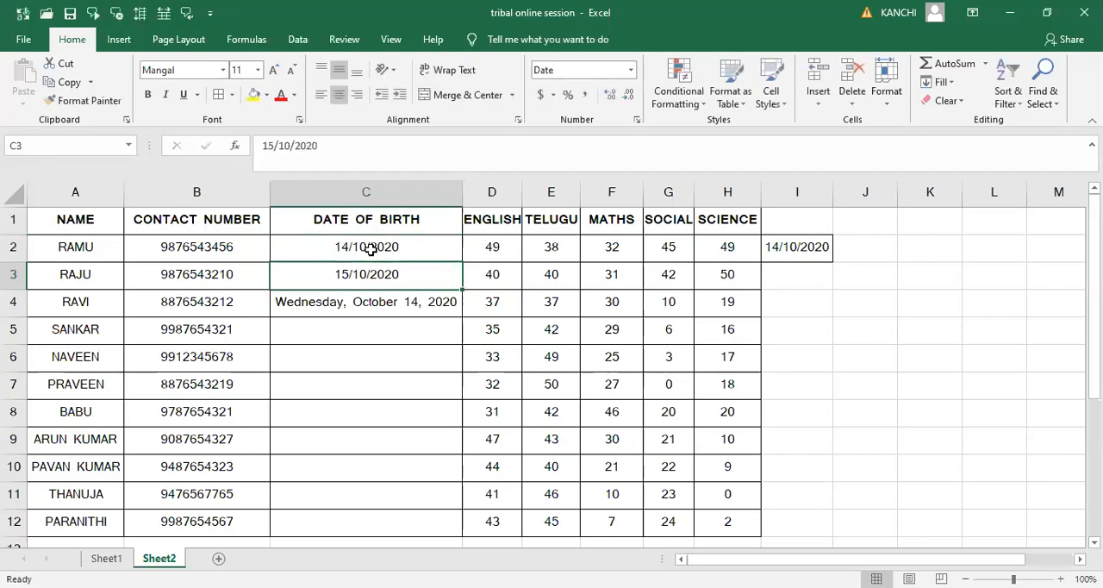
click(371, 249)
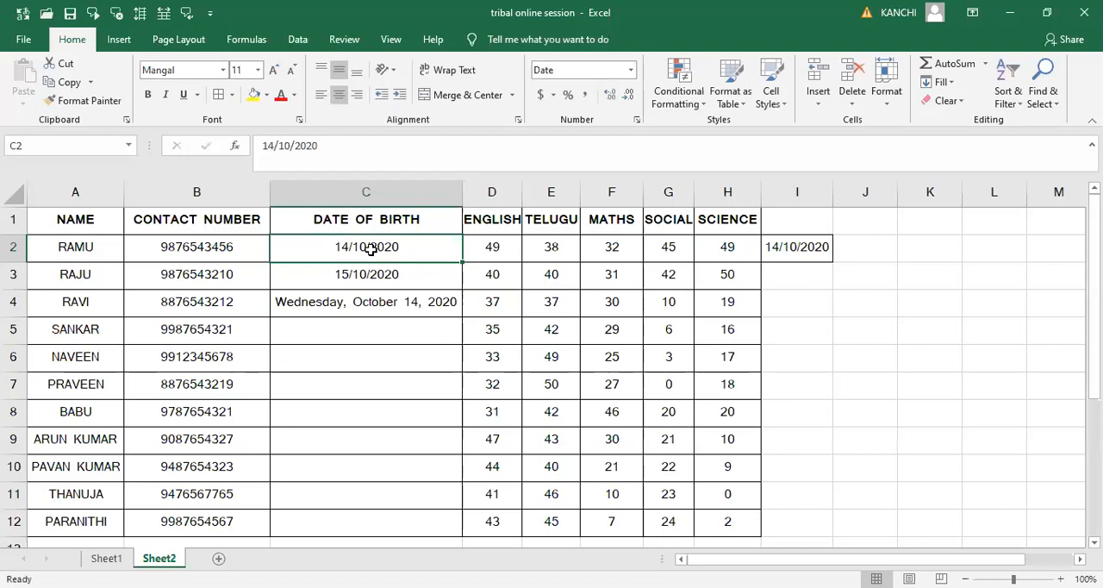
key(Down)
key(Down)
key(Down)
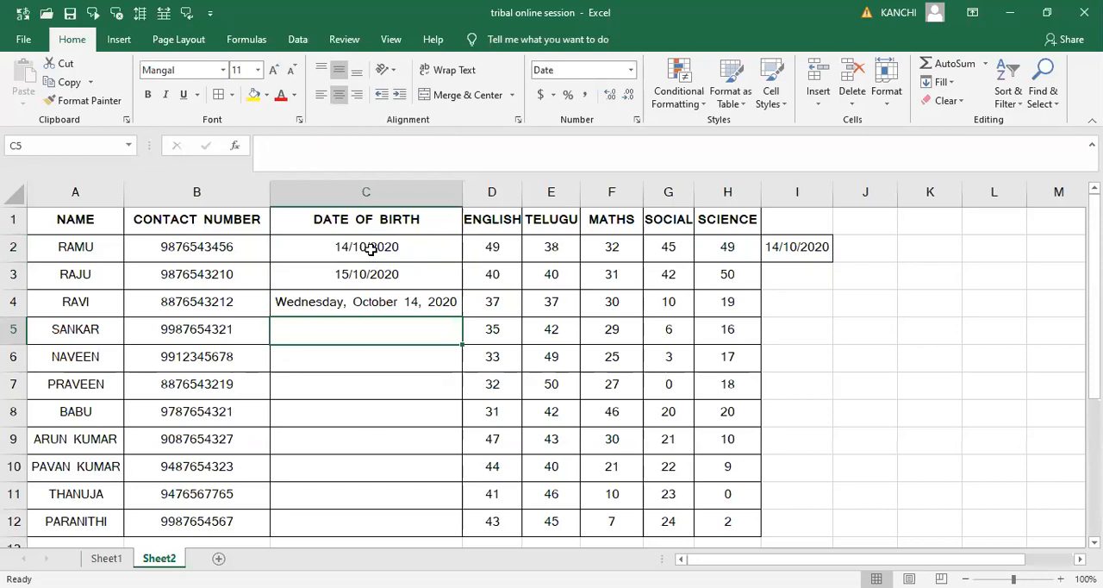
key(Up)
key(Up)
key(Up)
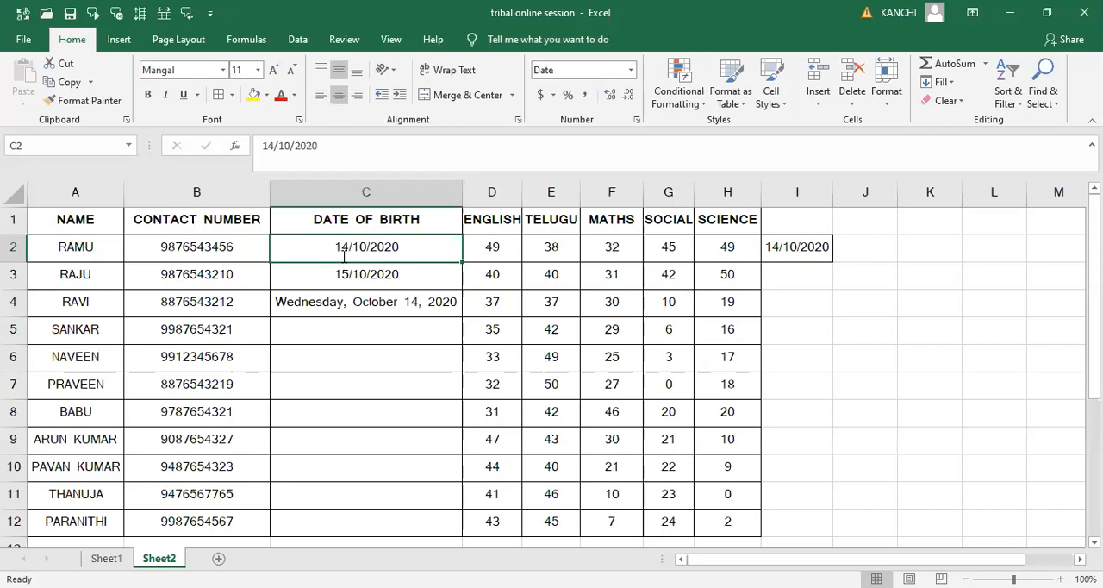
- Replace the first two students' dates of birth in C2 and C3 with dates in month/day/year order
text(09/10/2020)
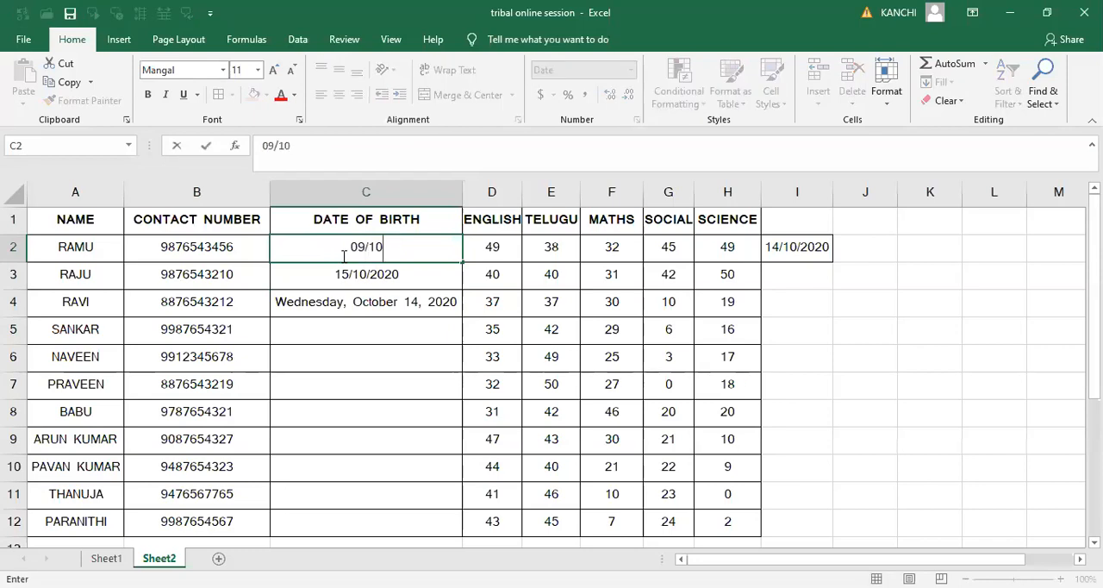
key(Return)
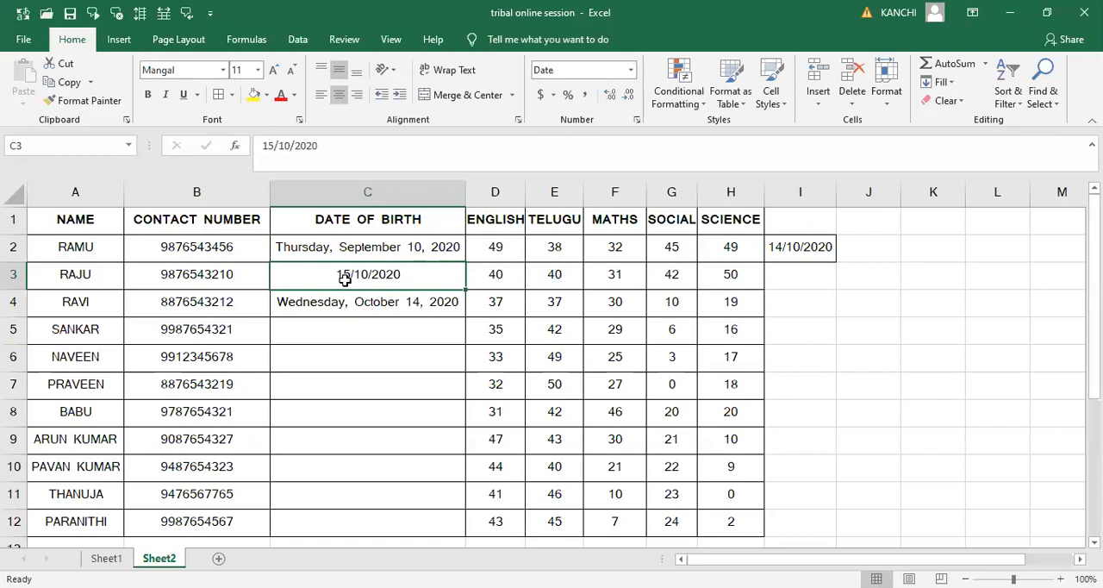
text(09/)
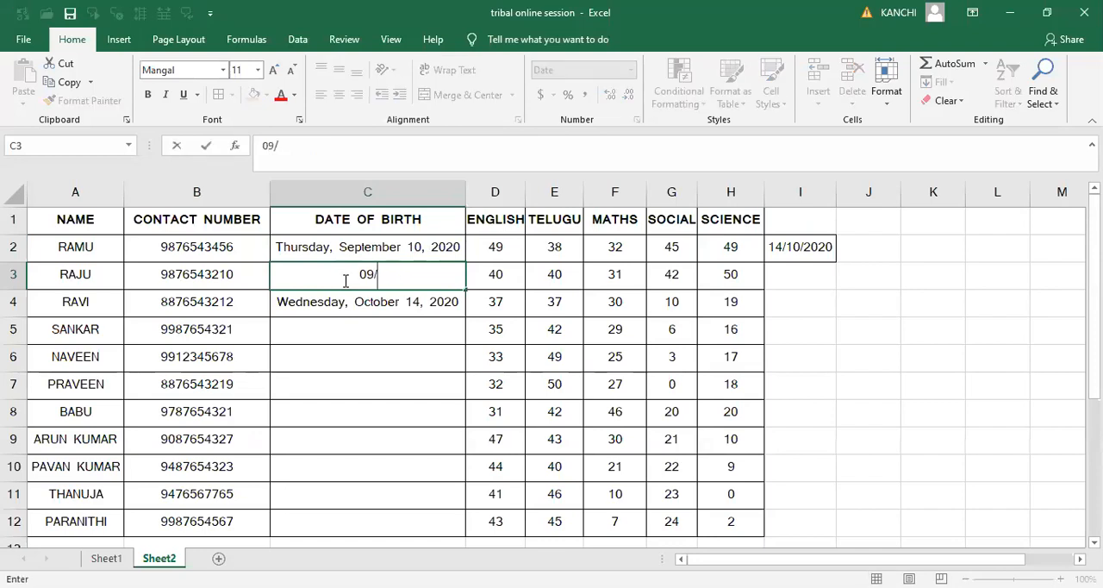
text(20/20)
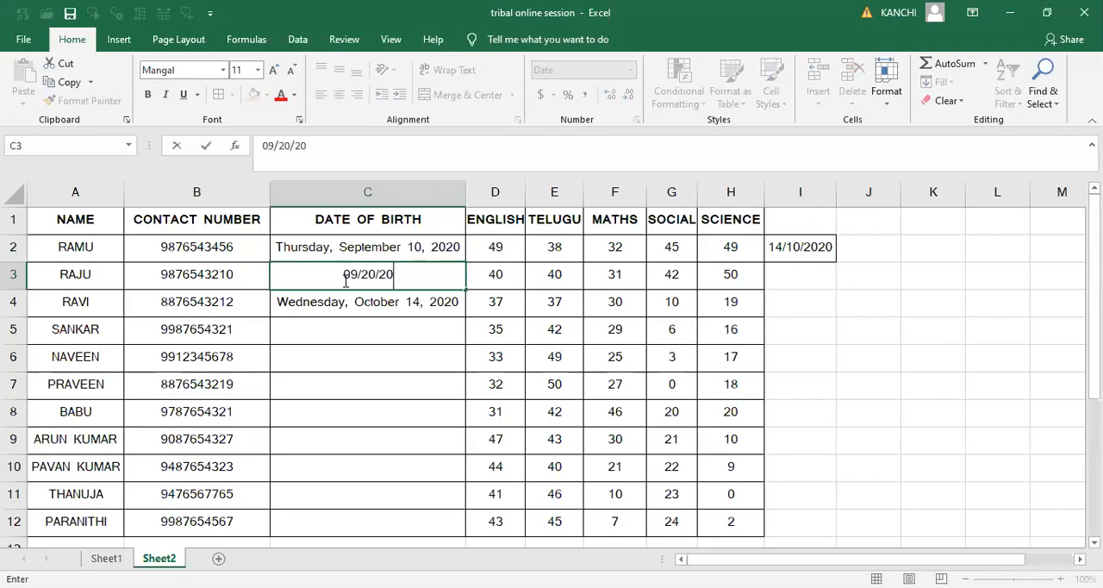
key(Return)
key(Return)
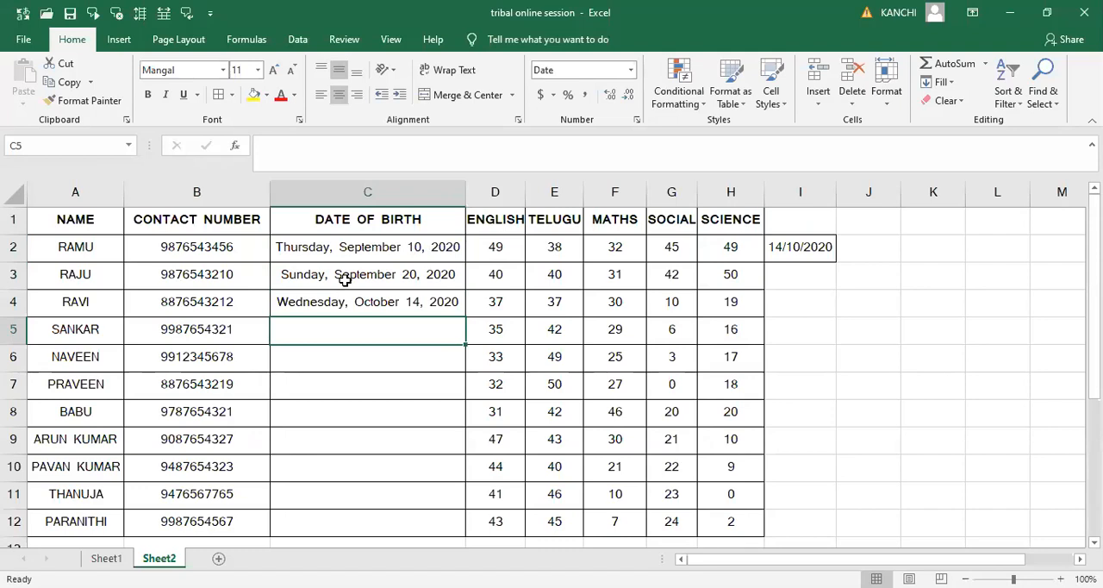
- Enter the fourth and fifth students' dates of birth in C5 and C6, month first
text(10/)
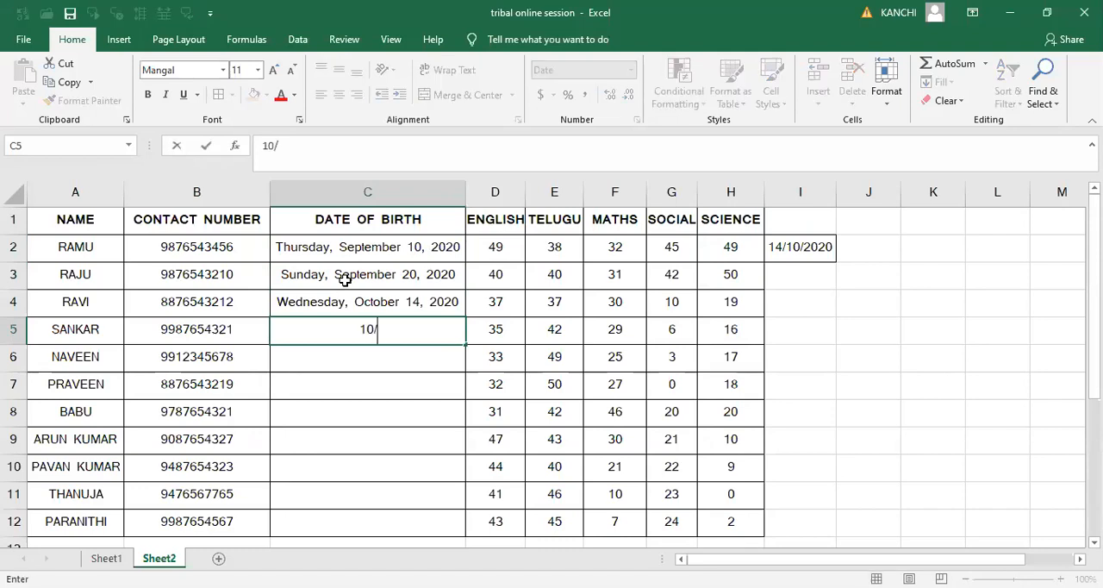
text(2)
key(BackSpace)
text(16/2020)
key(Return)
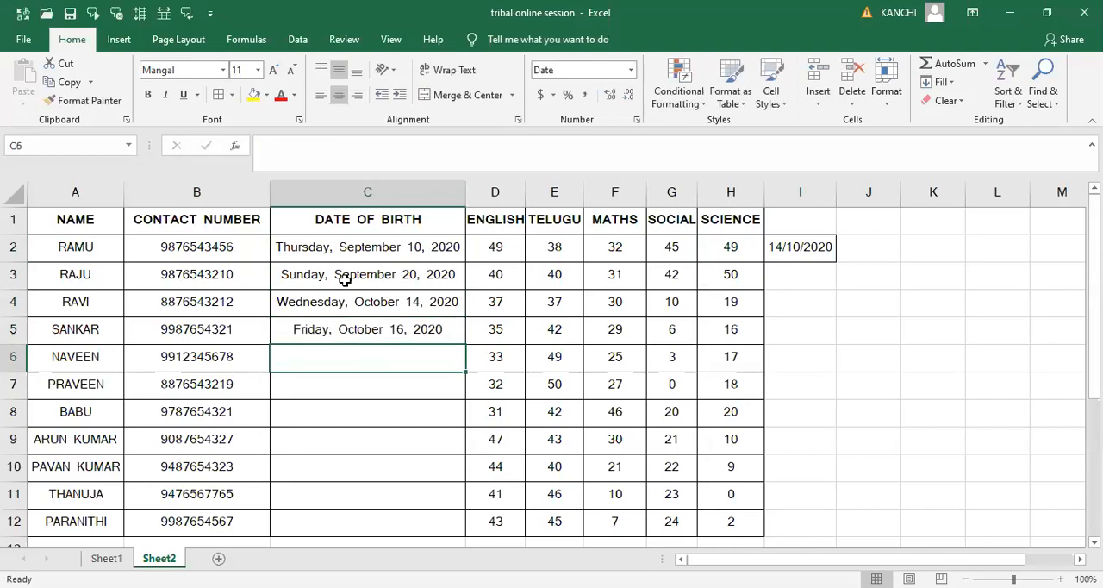
text(10/2)
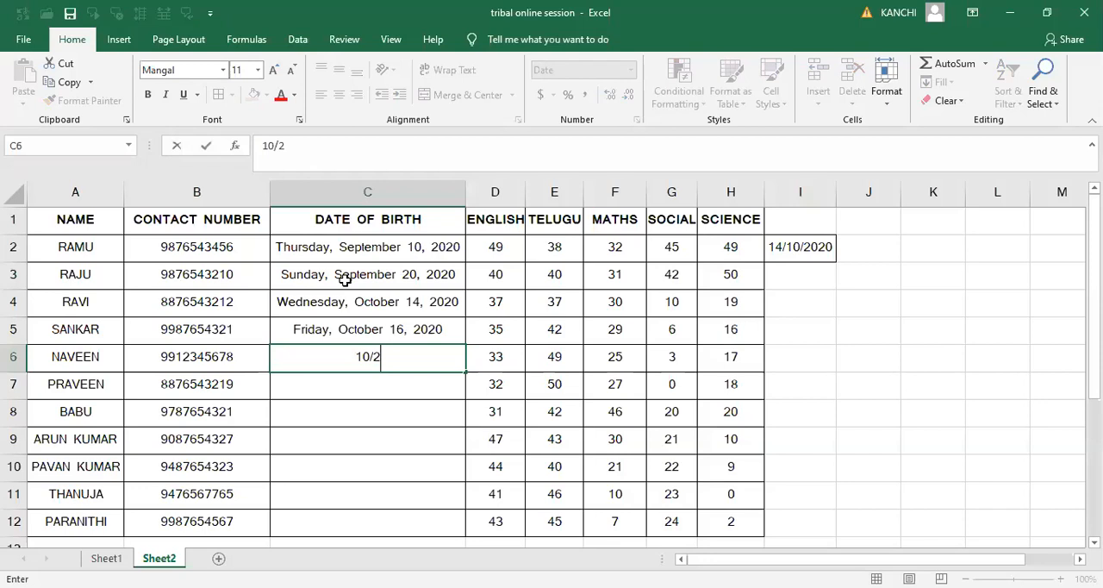
text(6)
key(Return)
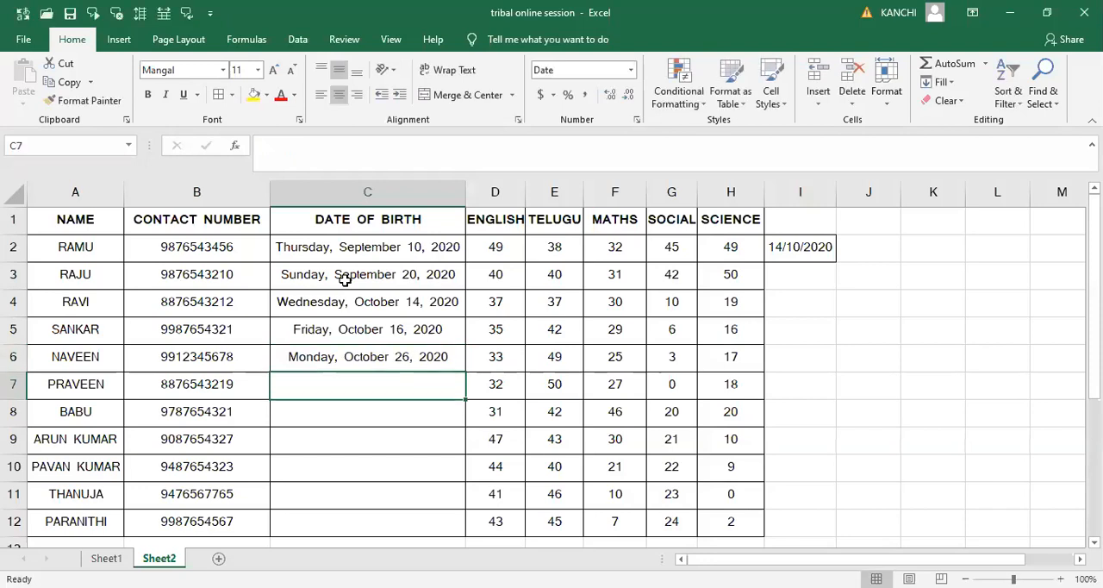
- Enter the sixth and seventh students' dates of birth in C7 and C8, month first
text(10/30)
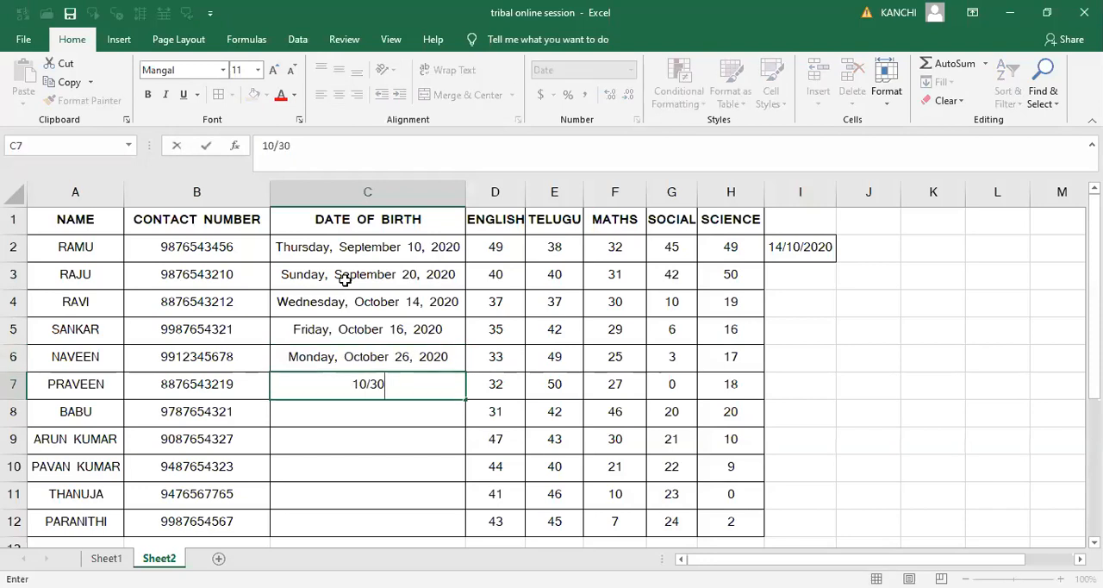
text(/2020)
key(Return)
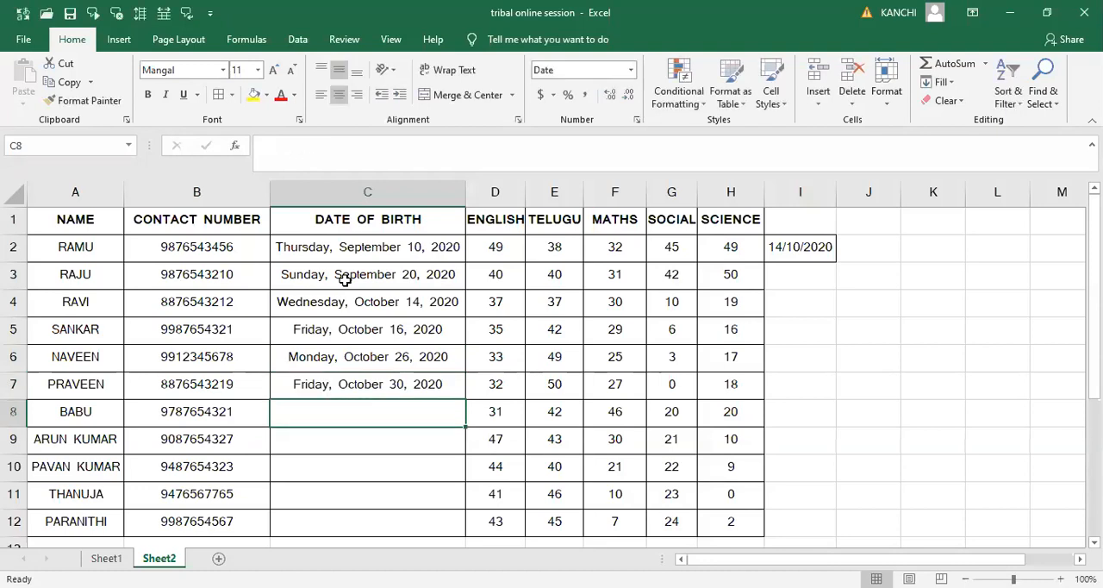
text(11/)
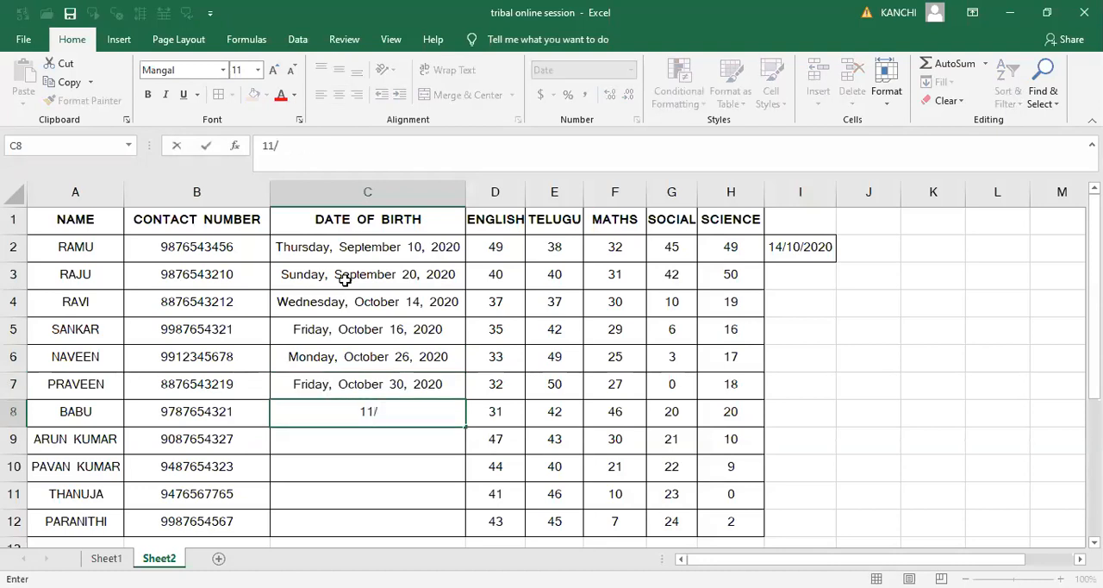
text(29/2020)
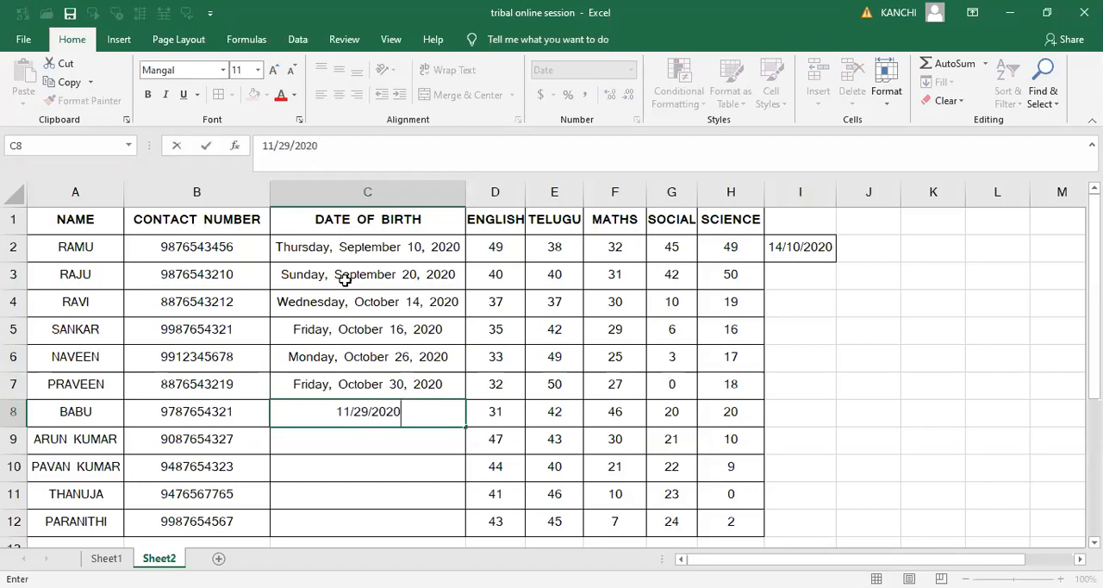
key(Return)
- Enter the eighth student's date of birth in C9, month first
text(11/)
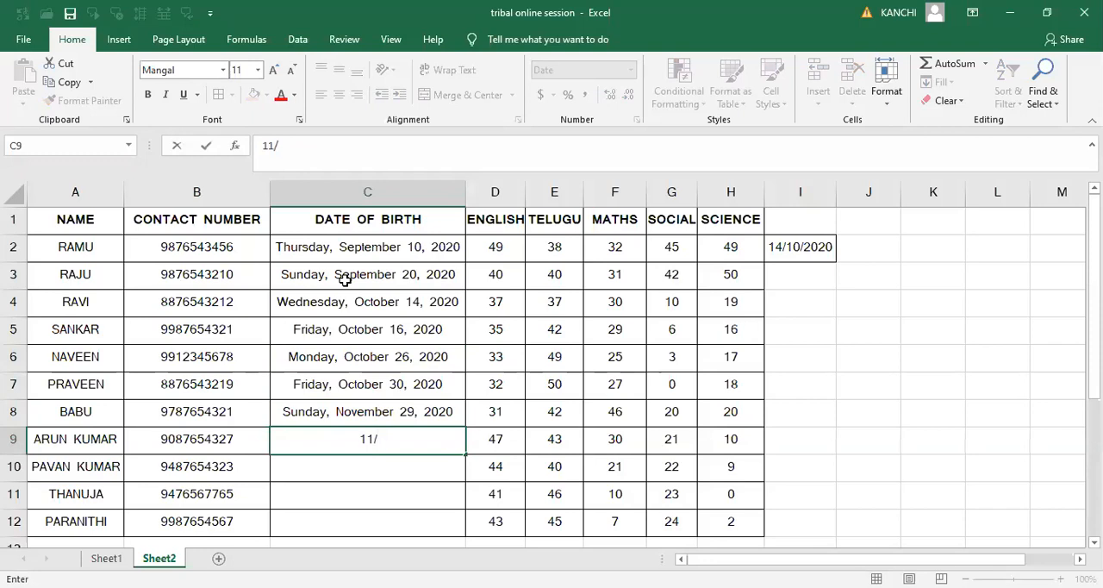
text(18/2020)
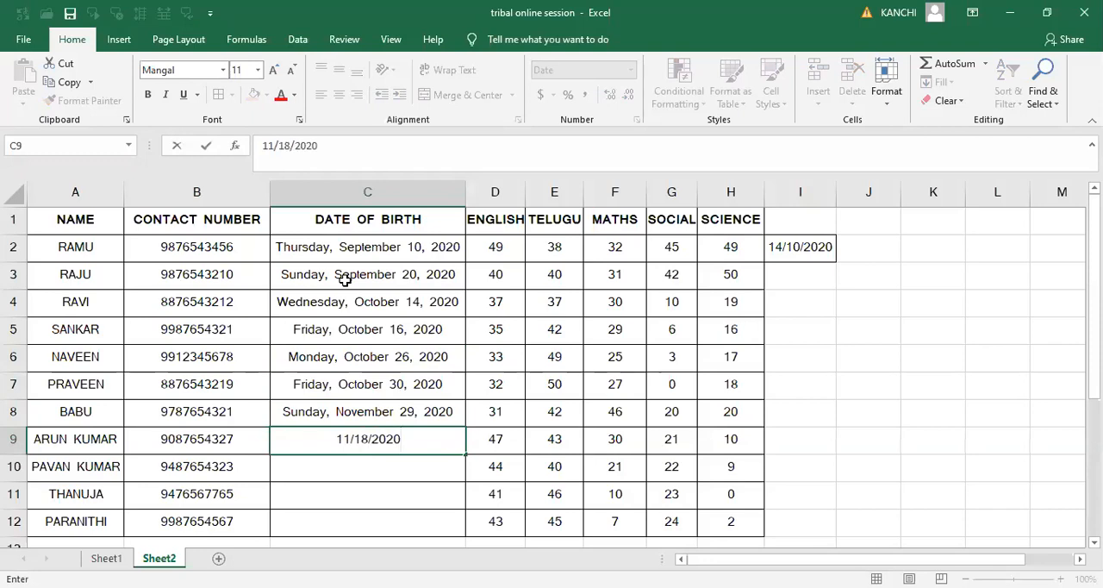
key(Return)
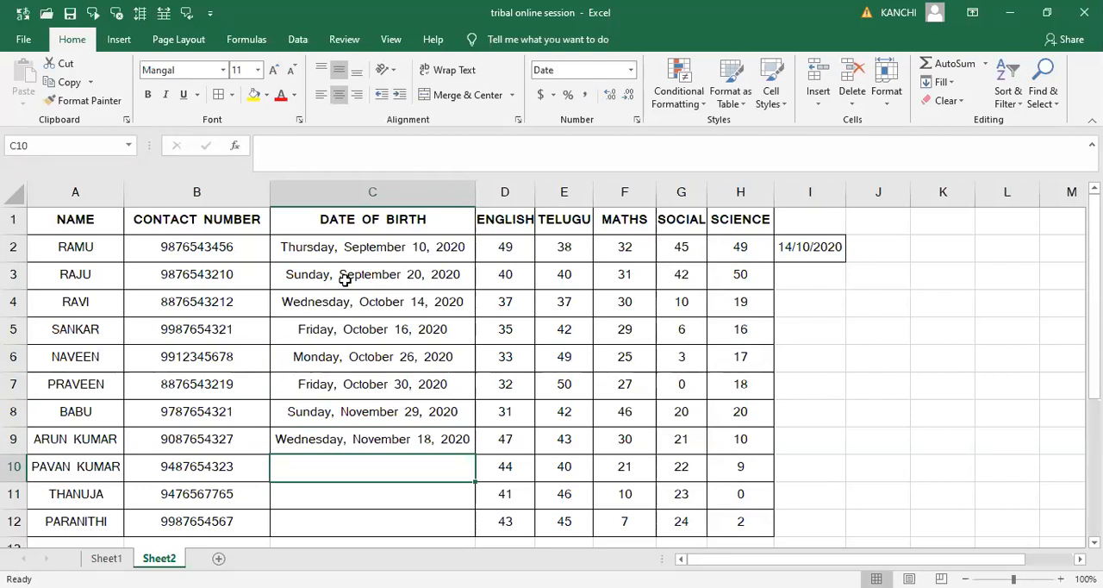
- Enter a date of birth for the ninth student in C10, month first
text(11)
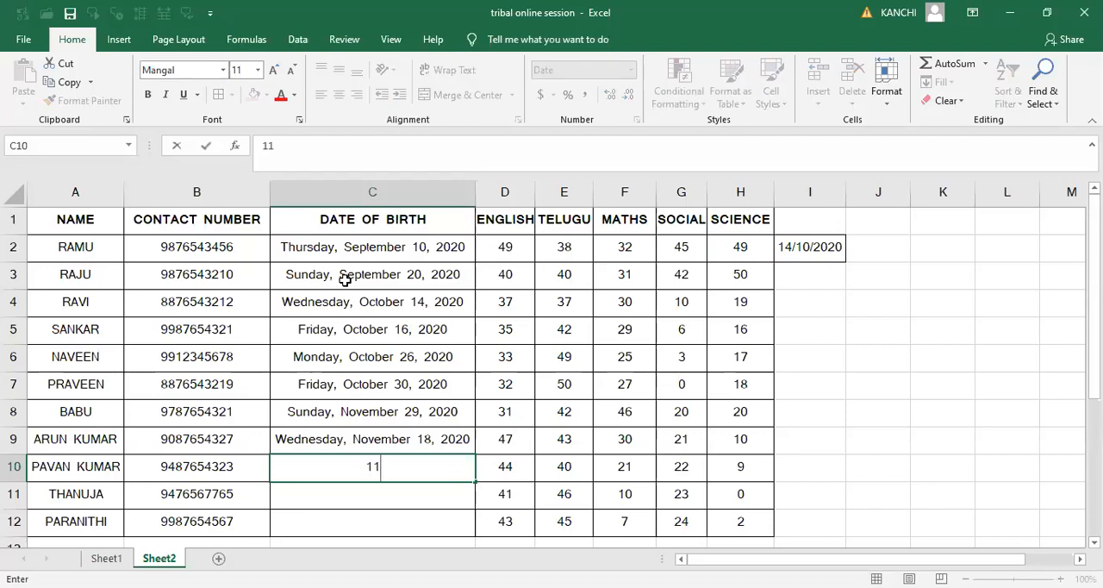
text(/29)
key(Return)
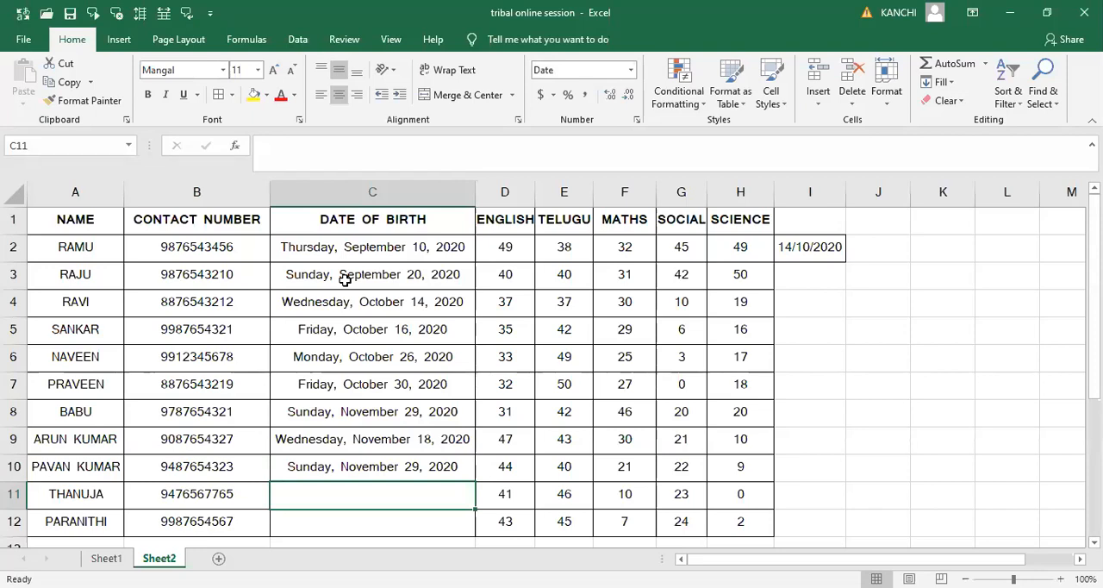
- Replace the ninth student's date of birth in C10 with a different date in month/day/year order
key(Up)
text(11)
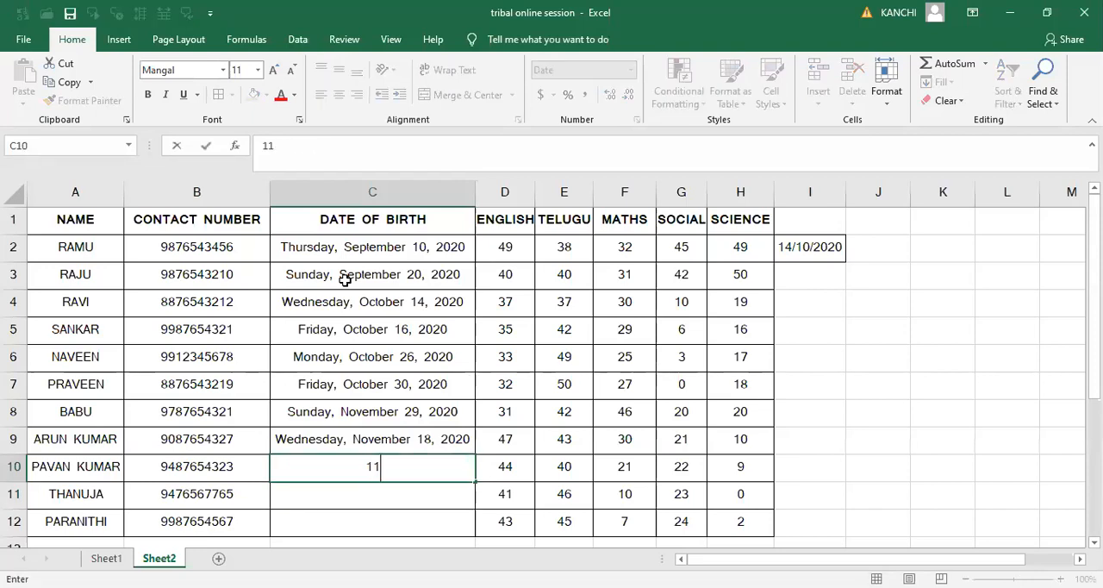
text(/30/2020)
key(Return)
key(Return)
key(Up)
key(Down)
key(Up)
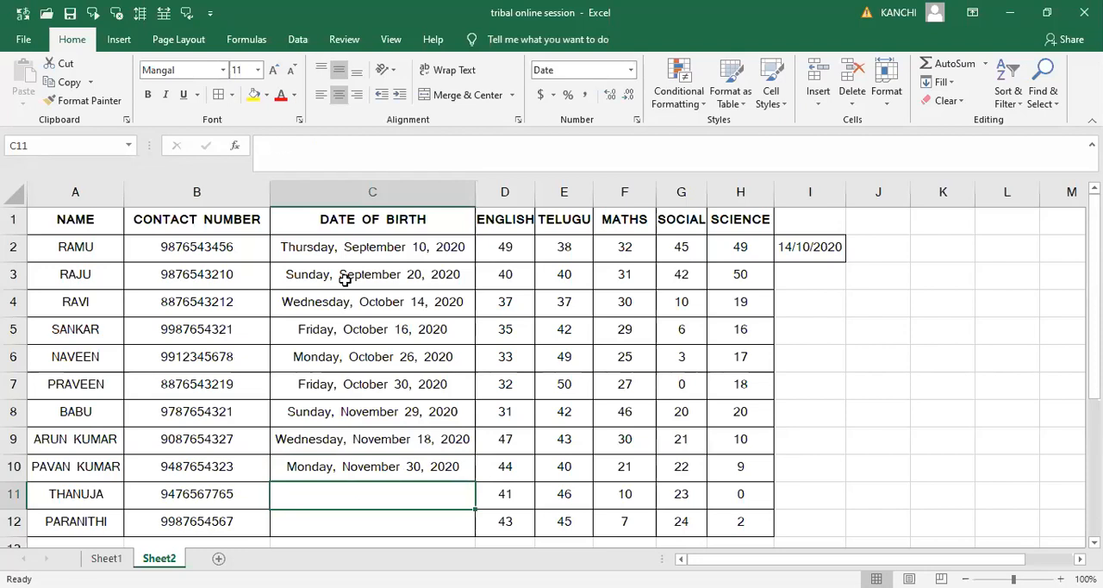
- Enter the tenth and eleventh students' dates of birth in C11 and C12, month first
text(08/19/2020)
key(Return)
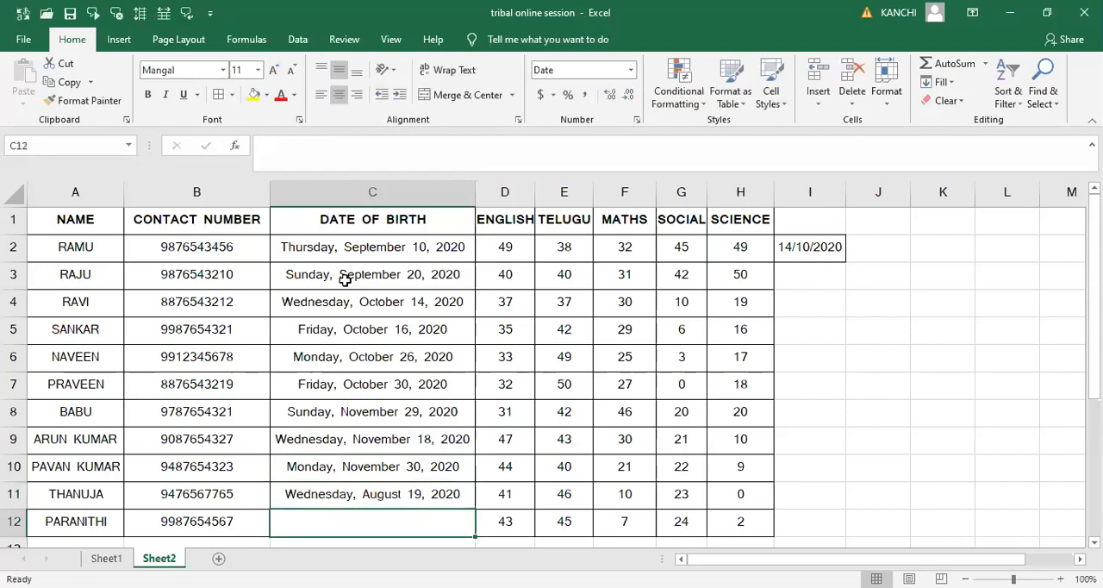
text(07/)
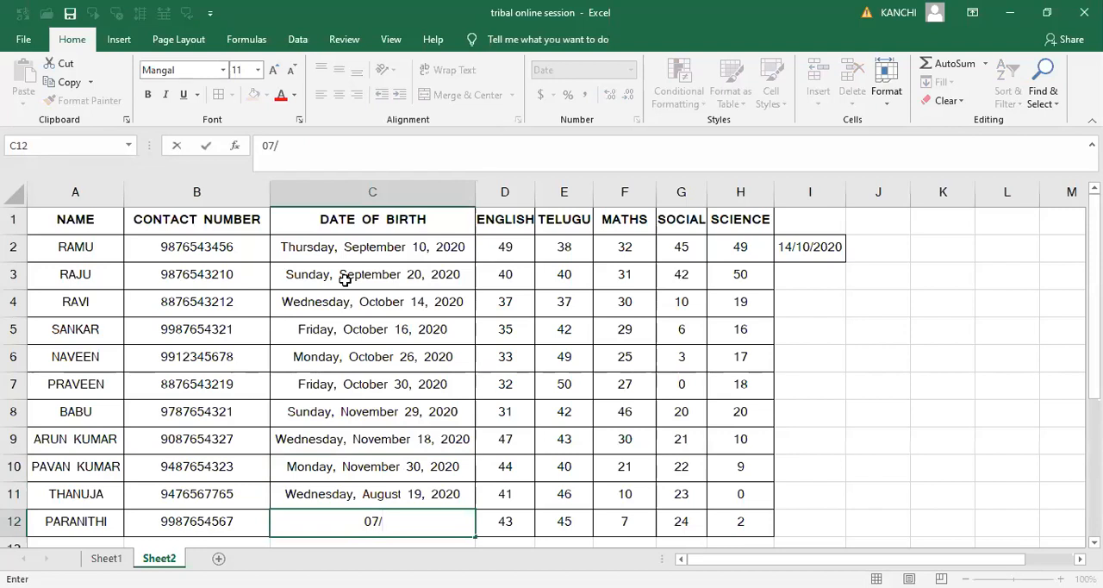
text(09/2020)
key(Return)
key(Up)
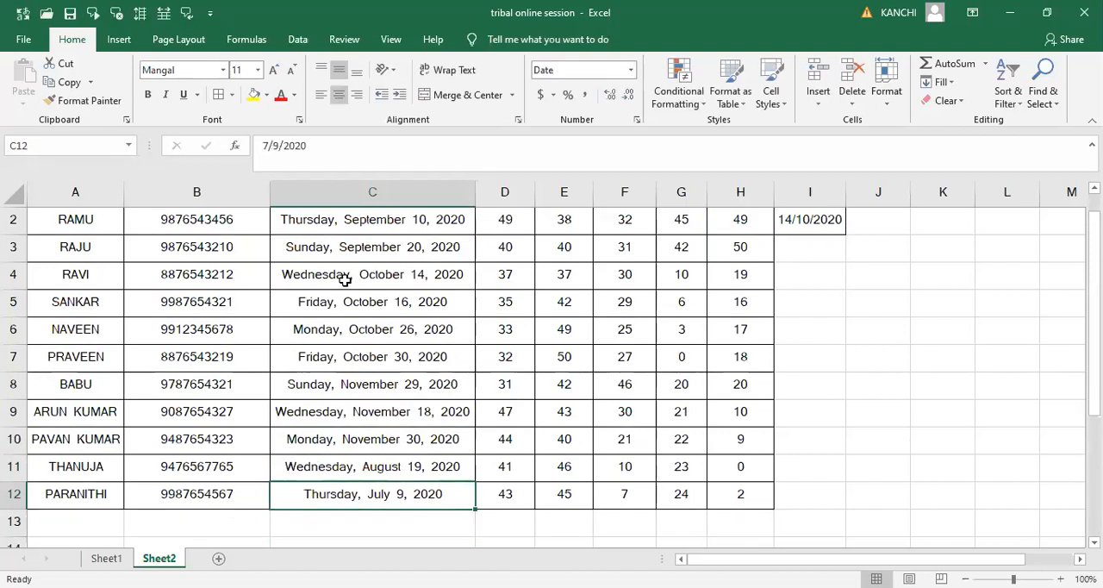
- Format the entire DATE OF BIRTH column as Short Date
scroll(344, 276, up, 1)
click(399, 192)
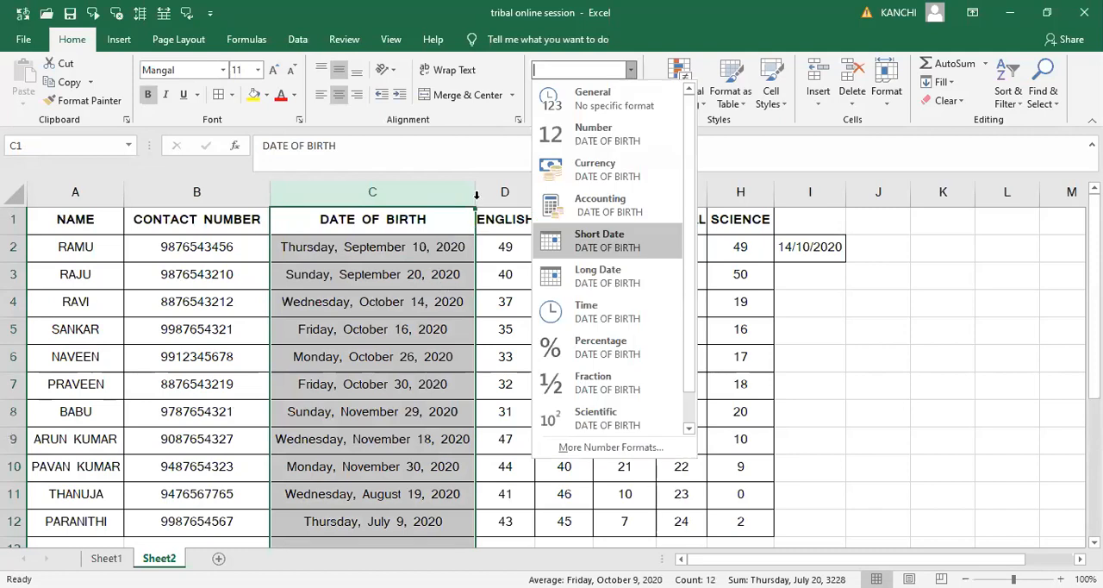
key(Return)
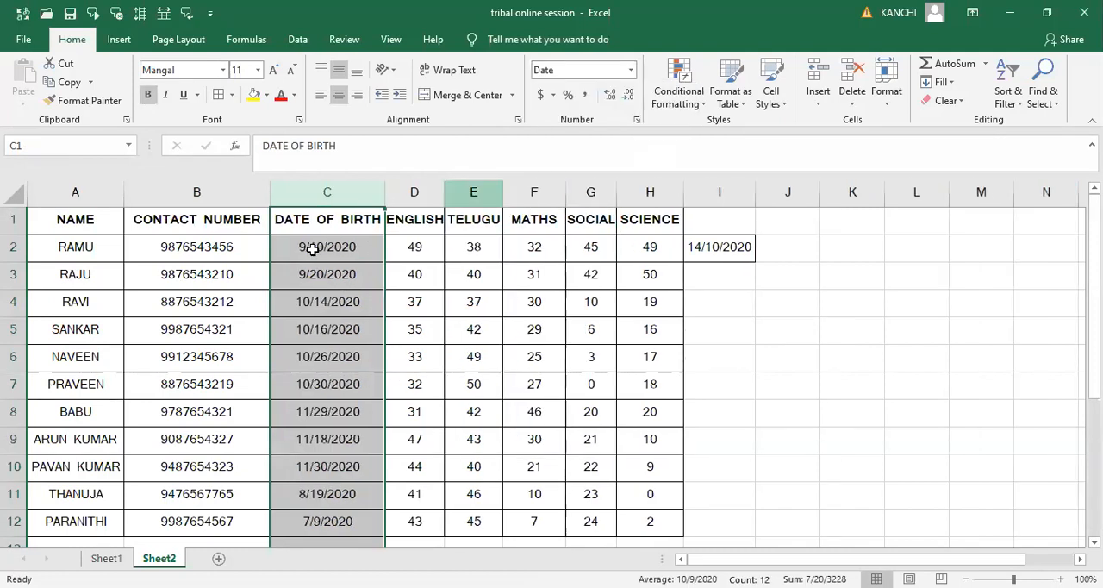
click(312, 249)
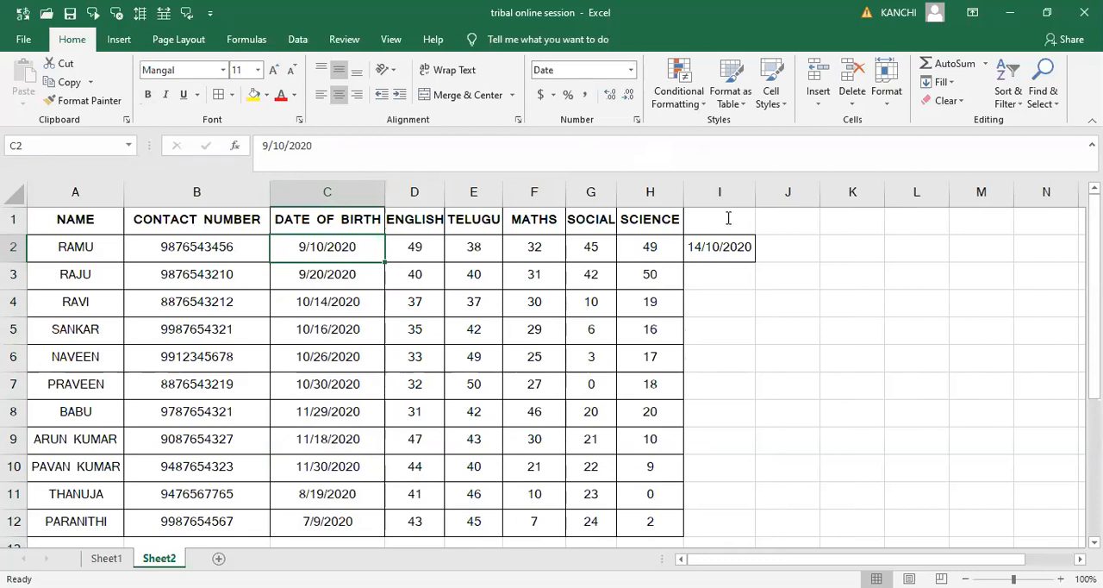
click(605, 147)
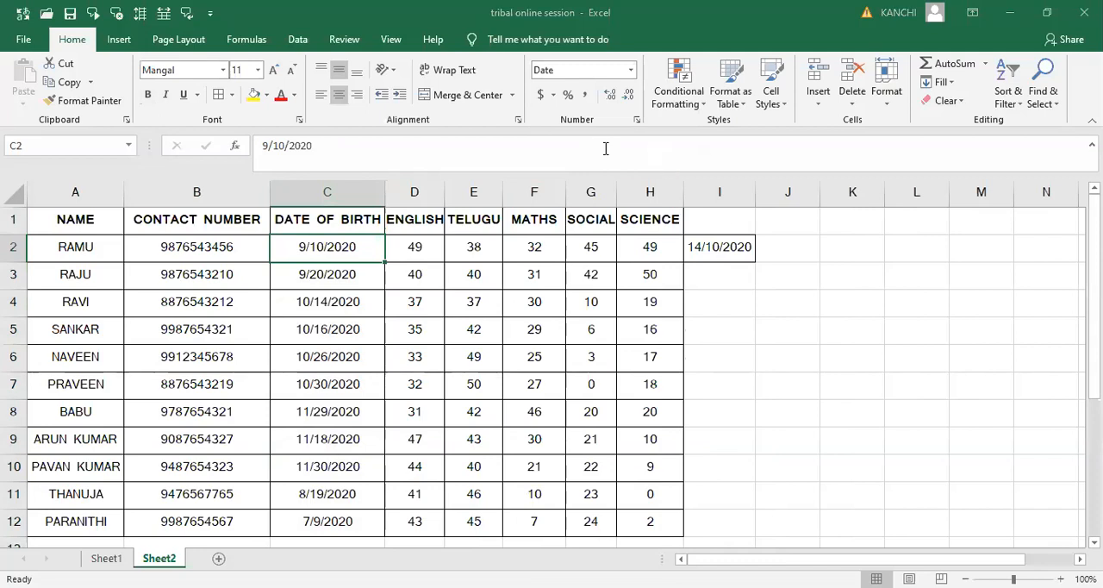
click(322, 230)
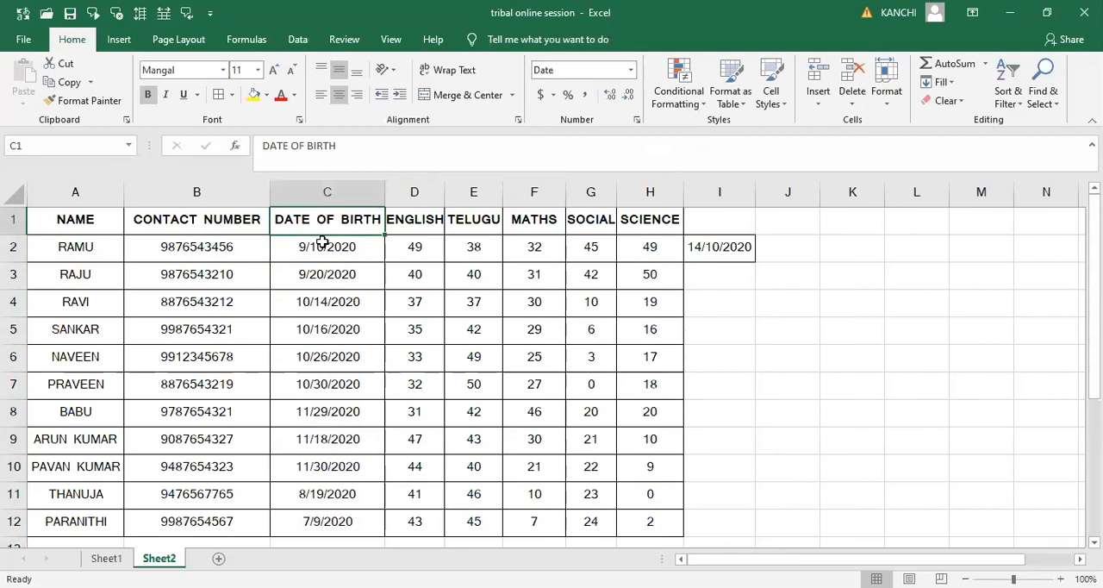
key(Down)
key(Down)
key(Down)
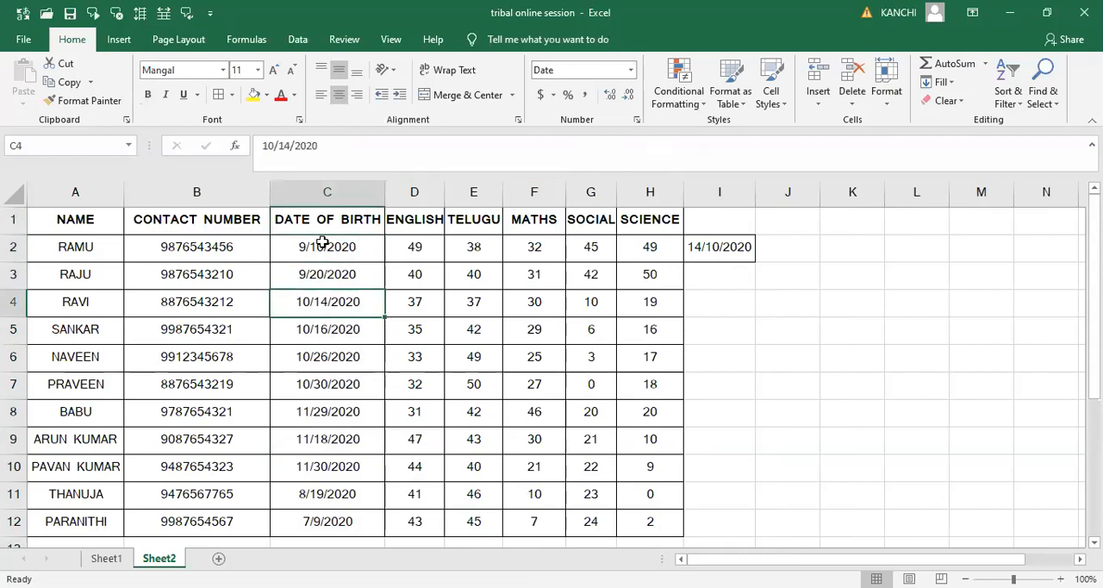
click(321, 243)
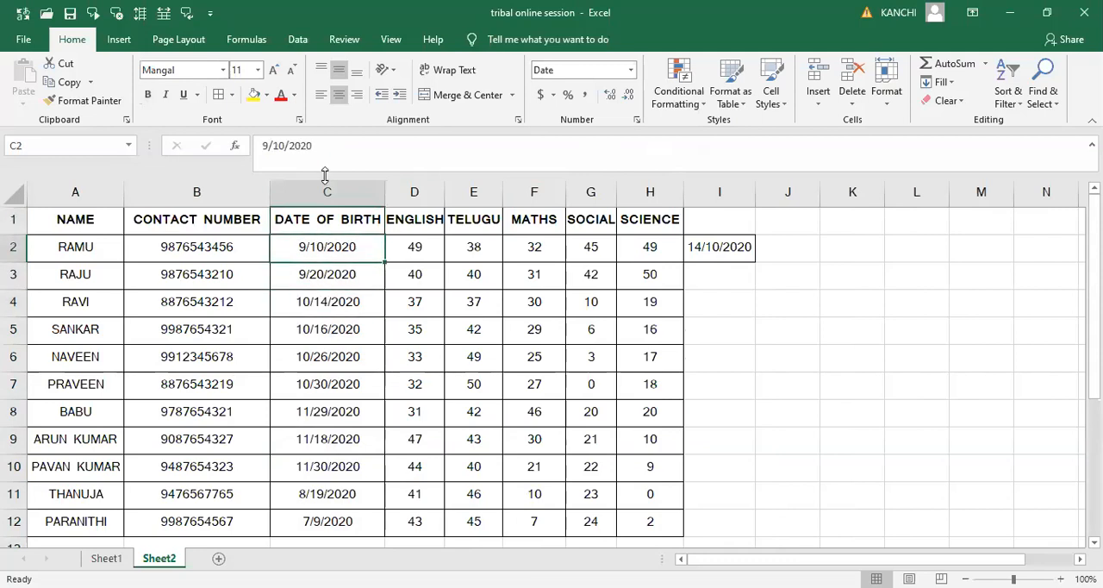
- Start an A Date Occurring highlight rule on the DATE OF BIRTH column and set its period to Today
click(325, 175)
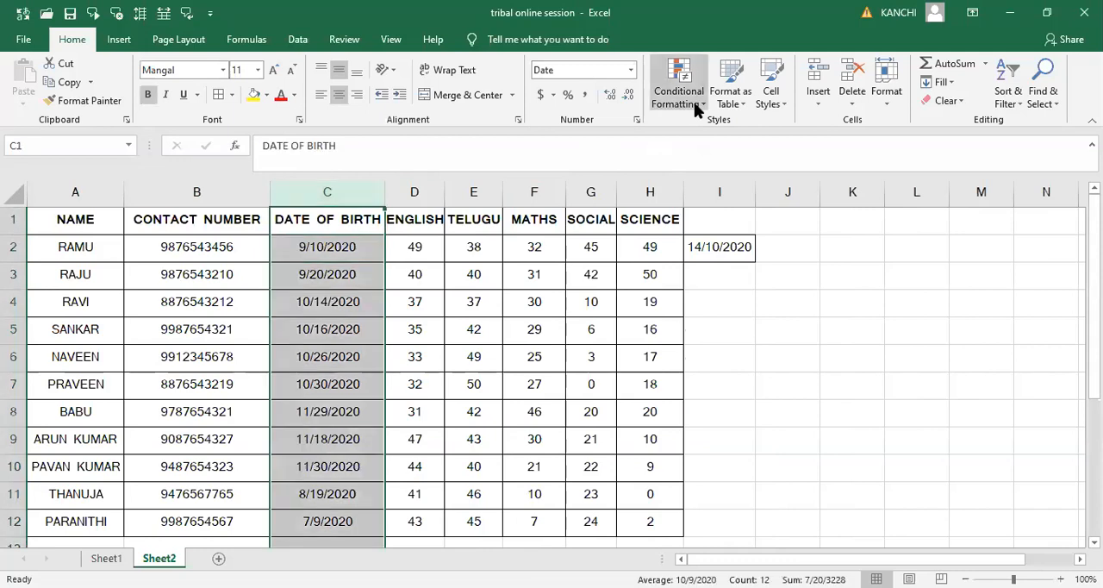
click(696, 109)
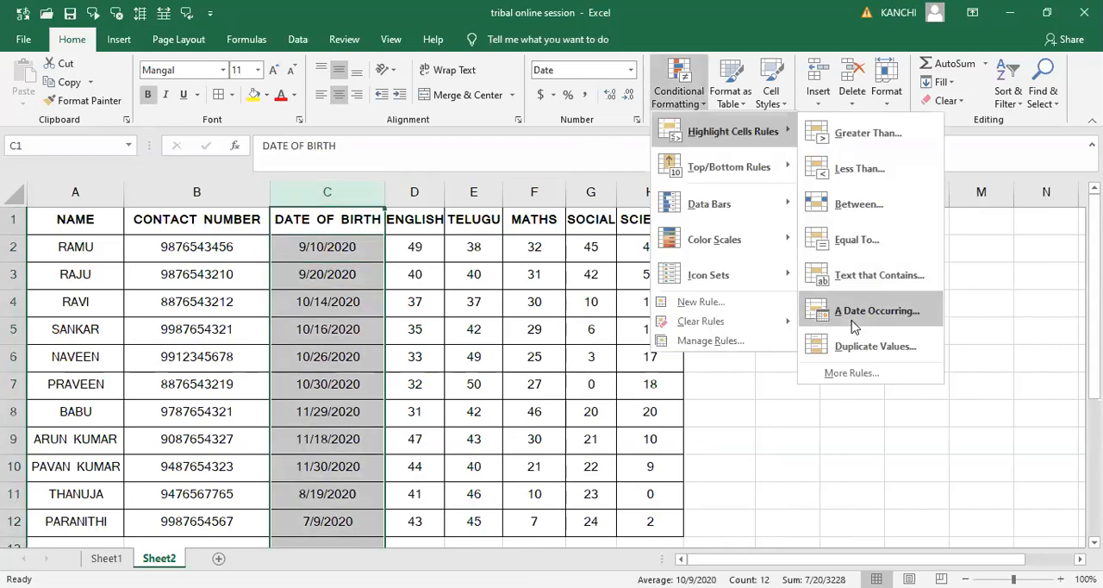
click(854, 312)
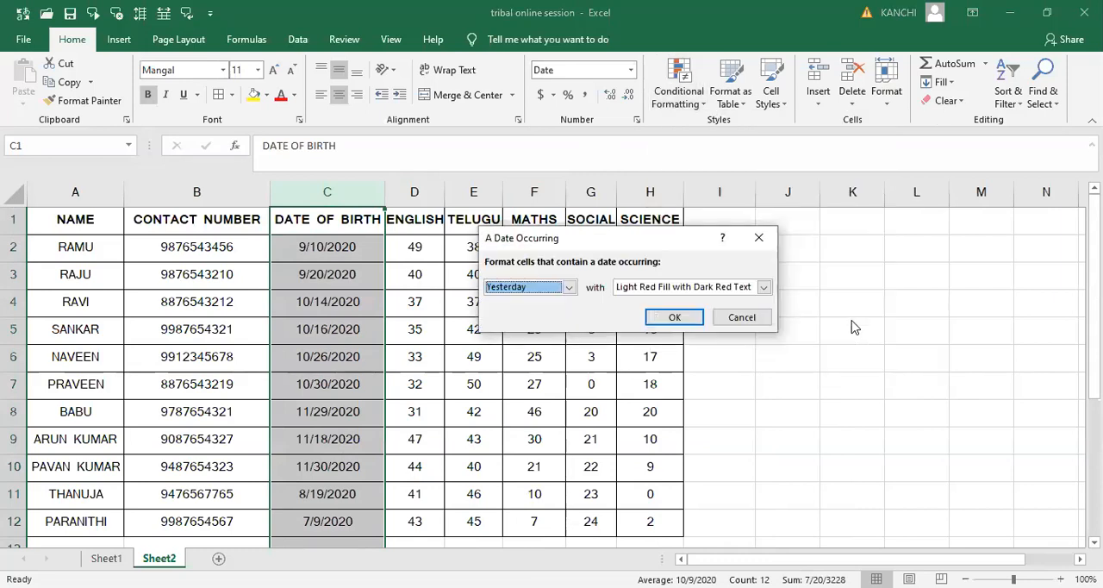
click(569, 287)
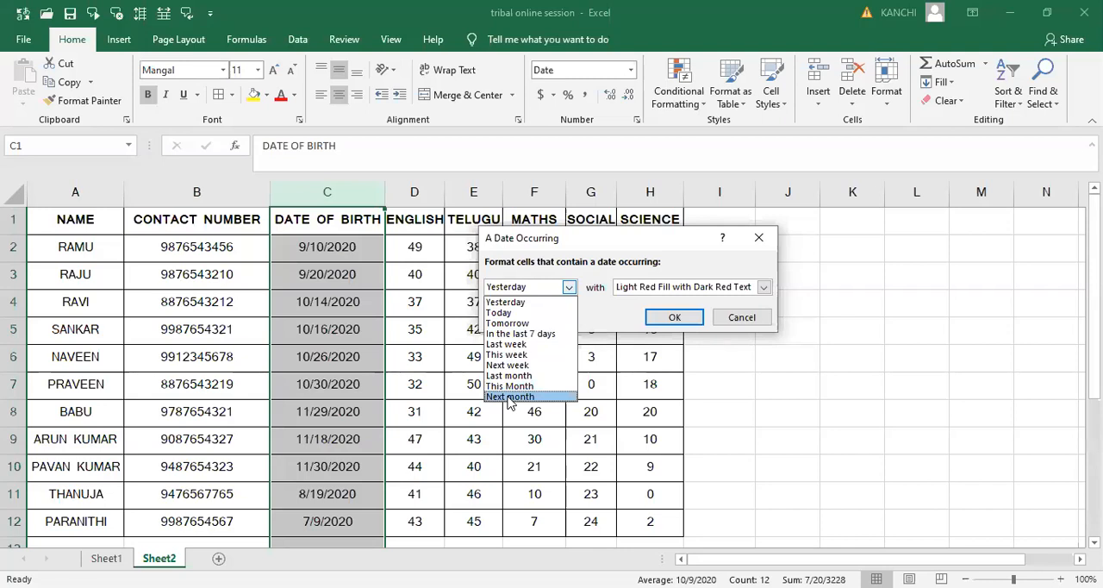
click(500, 313)
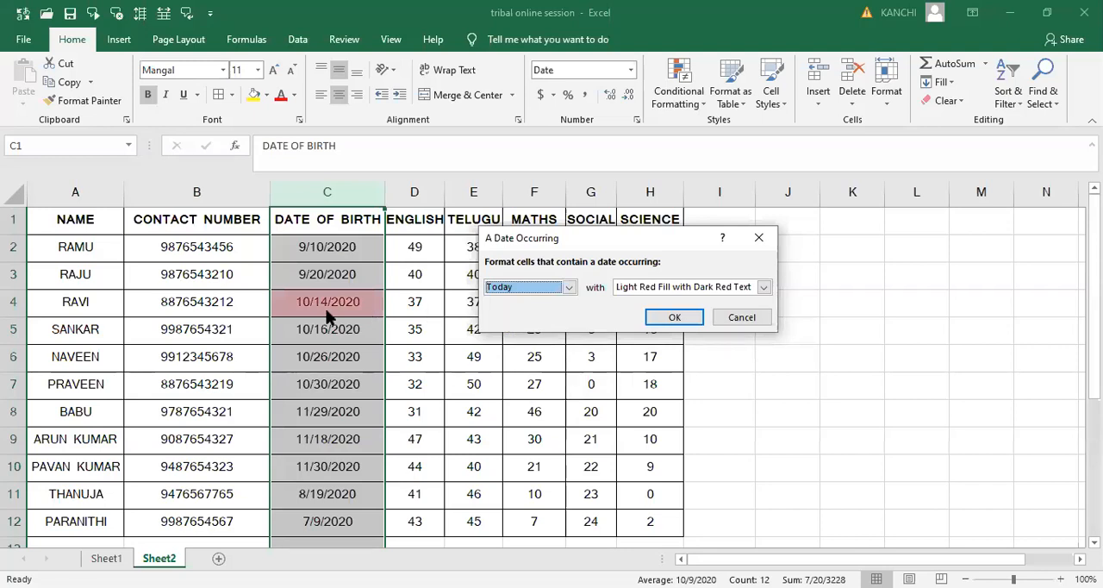
- Preview the date rule with the periods Tomorrow, Yesterday and In the last 7 days
click(569, 291)
click(512, 323)
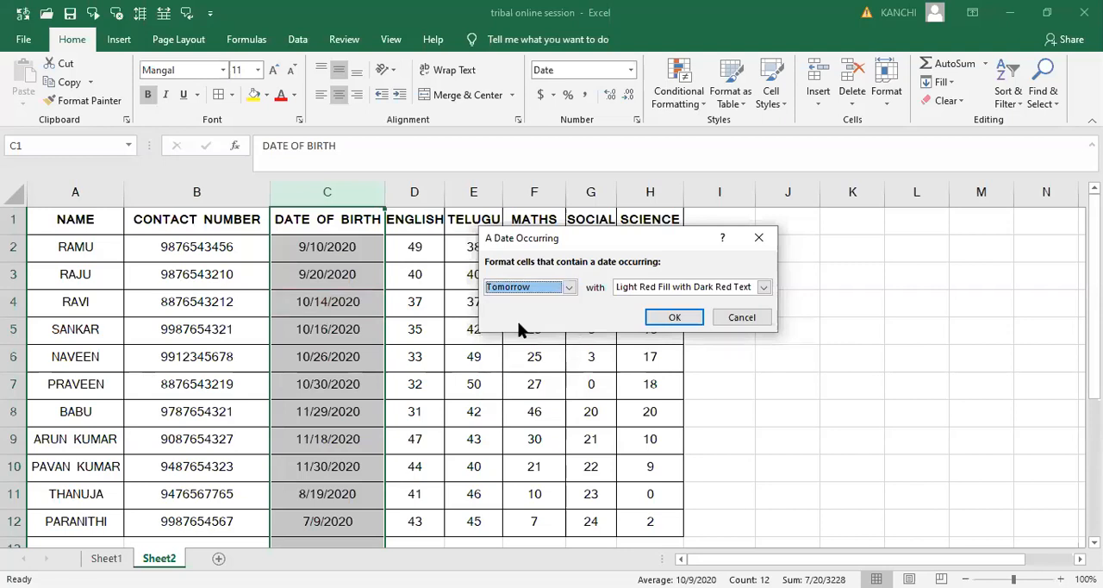
click(570, 293)
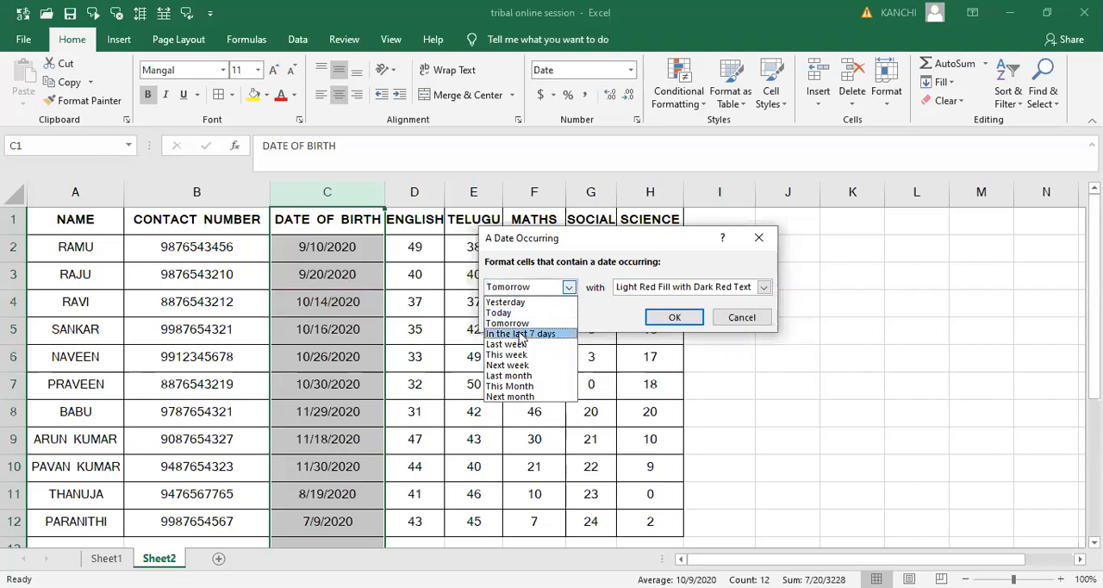
click(519, 303)
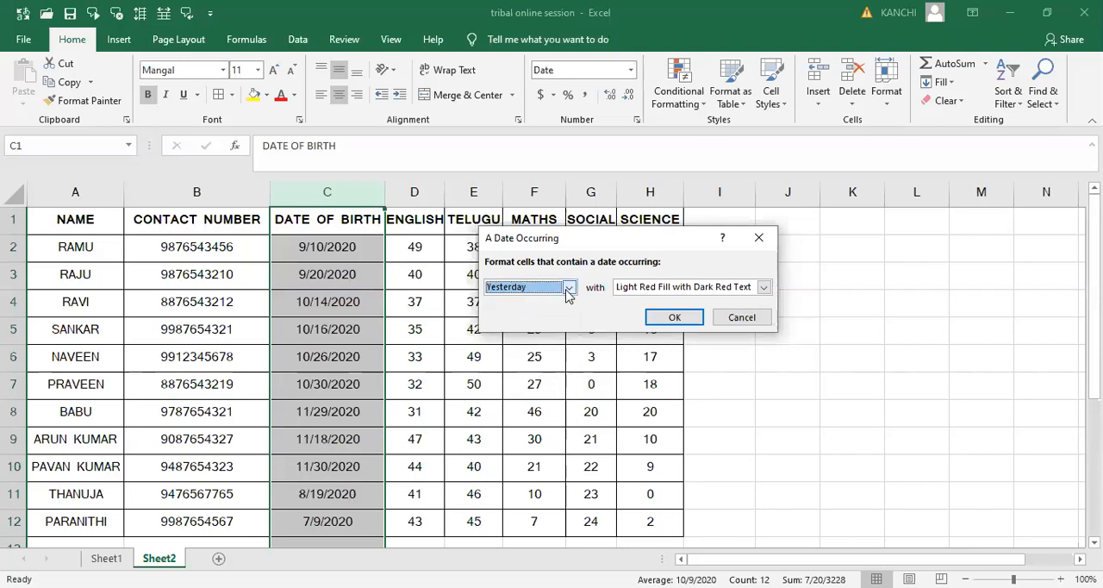
click(569, 288)
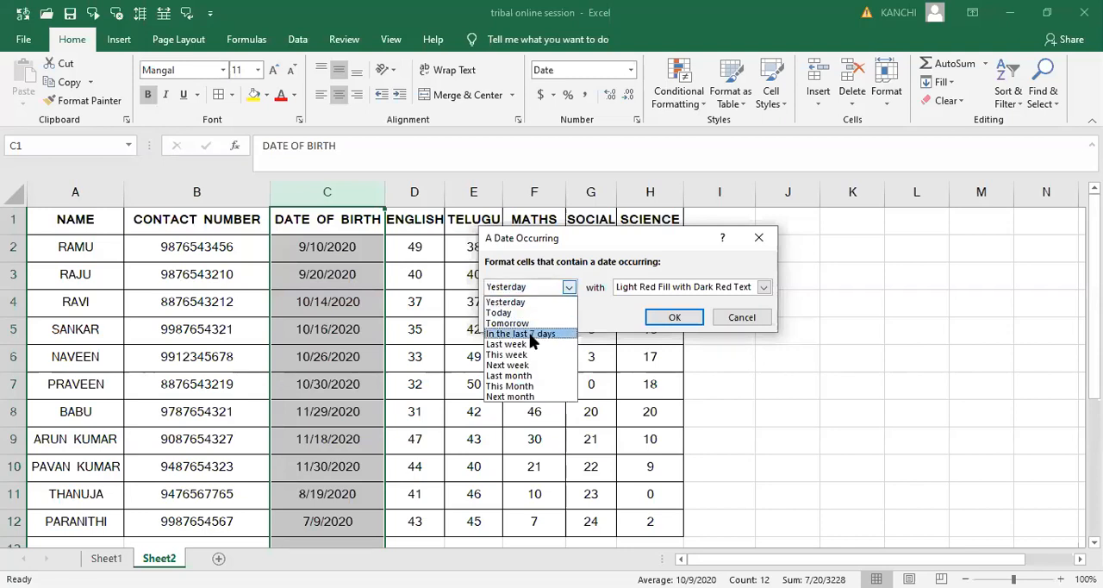
click(530, 337)
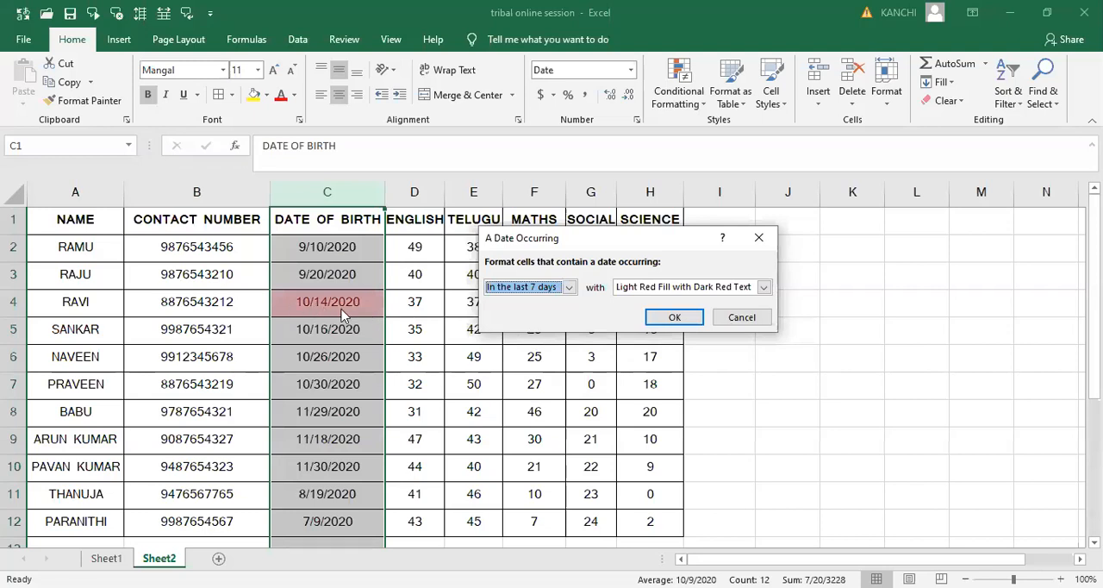
- Preview the date rule on the DATE OF BIRTH column for This week and Next week
click(568, 294)
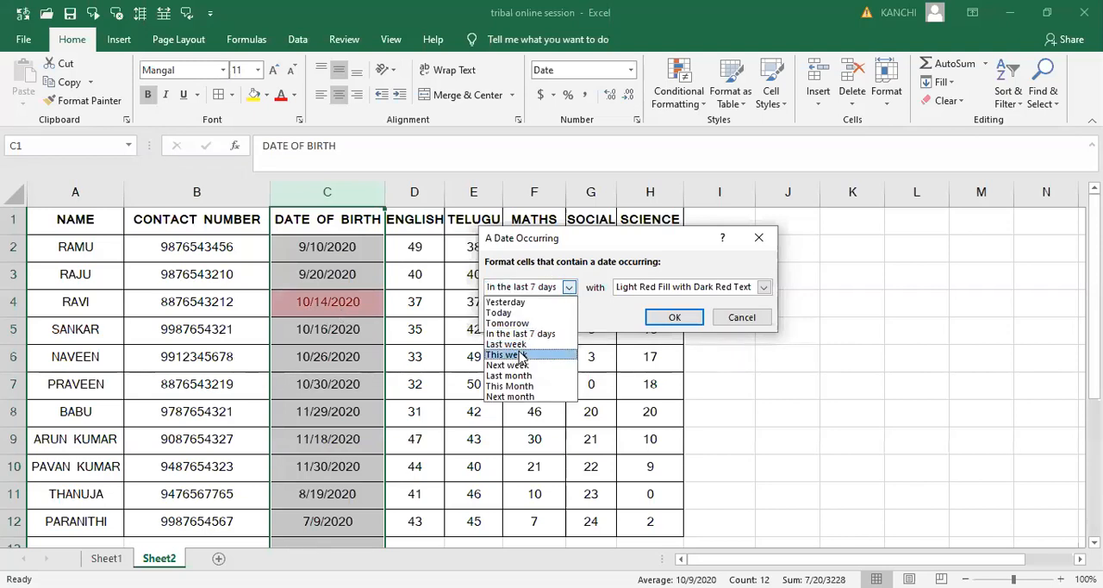
click(334, 334)
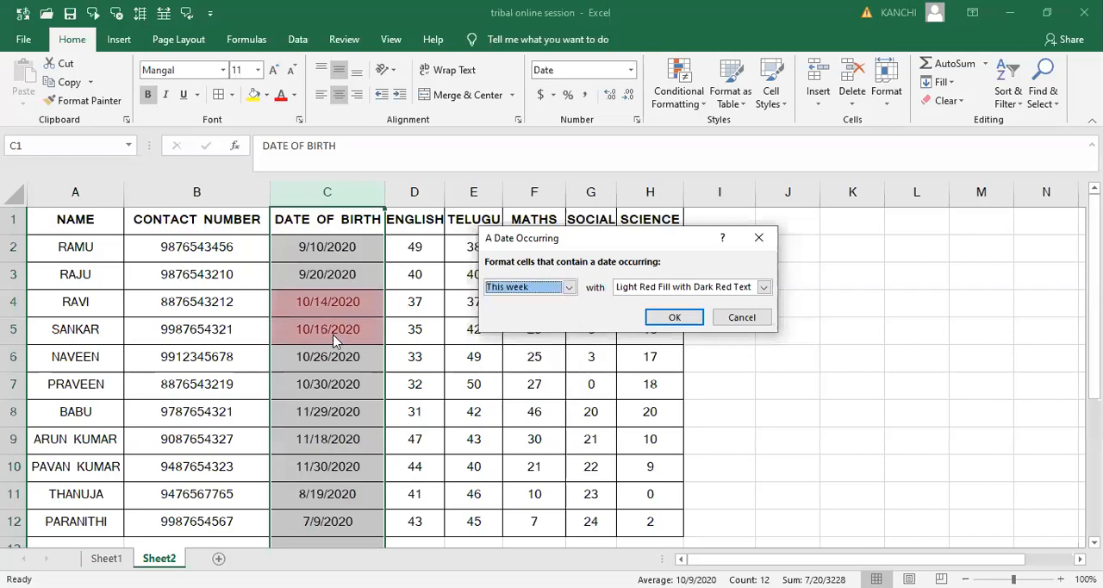
click(569, 288)
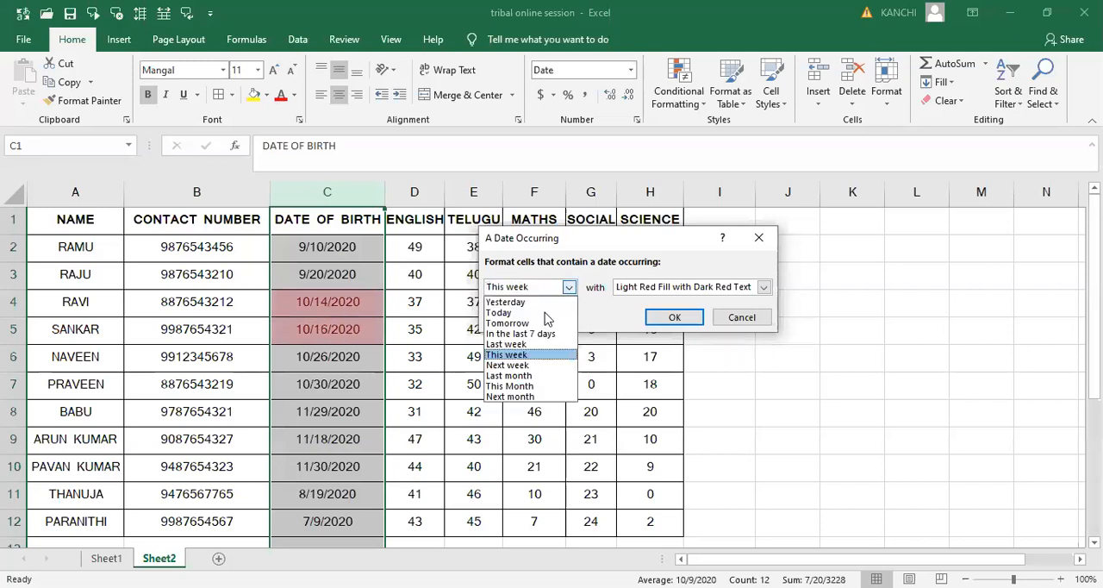
click(524, 365)
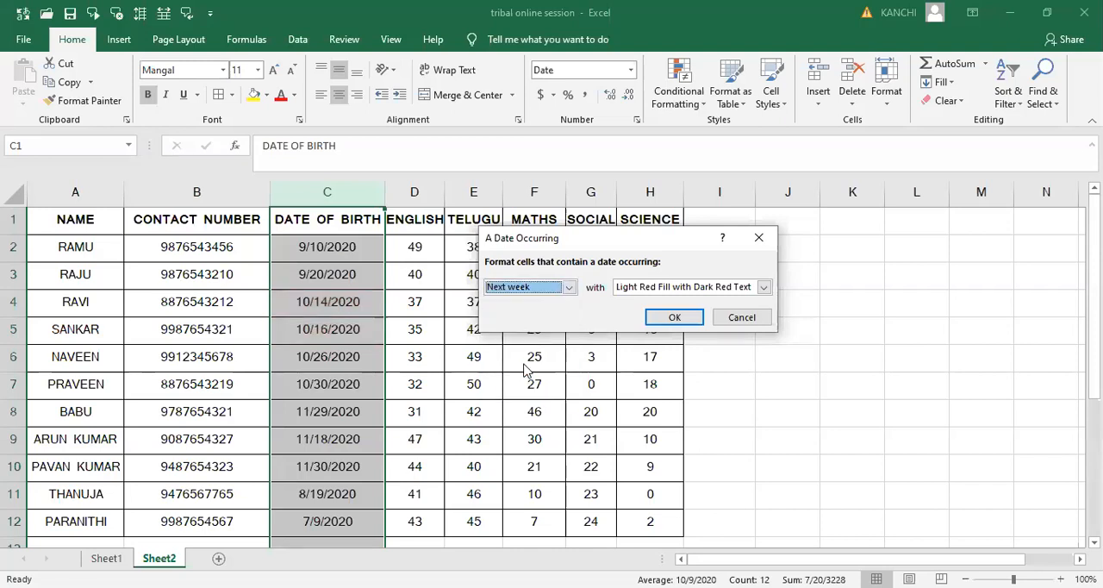
- Preview the date rule on the DATE OF BIRTH column for Last month, This Month and Next month, and cancel it
click(569, 288)
click(523, 375)
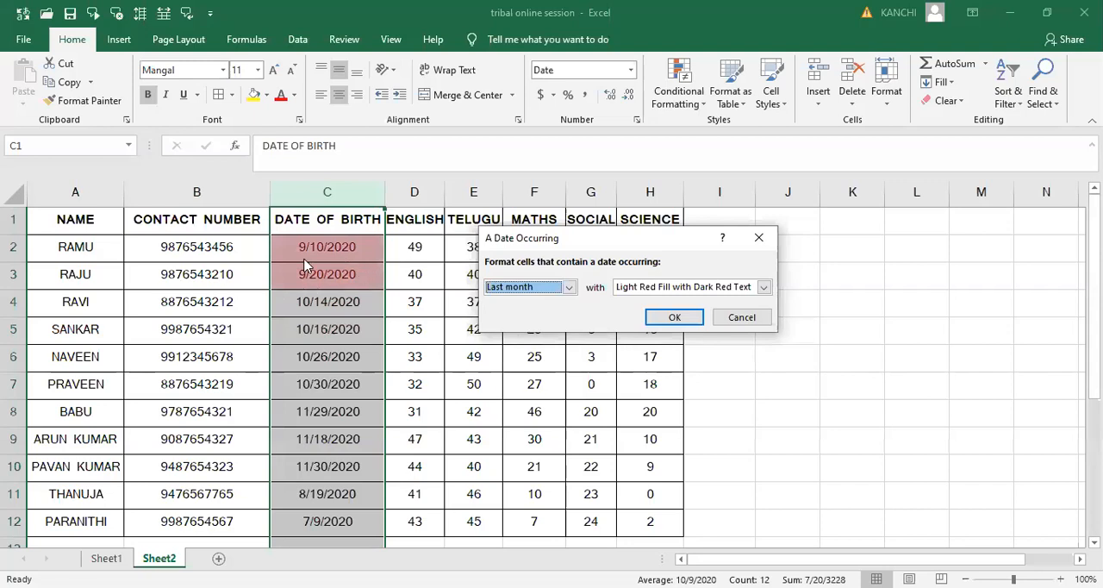
click(570, 289)
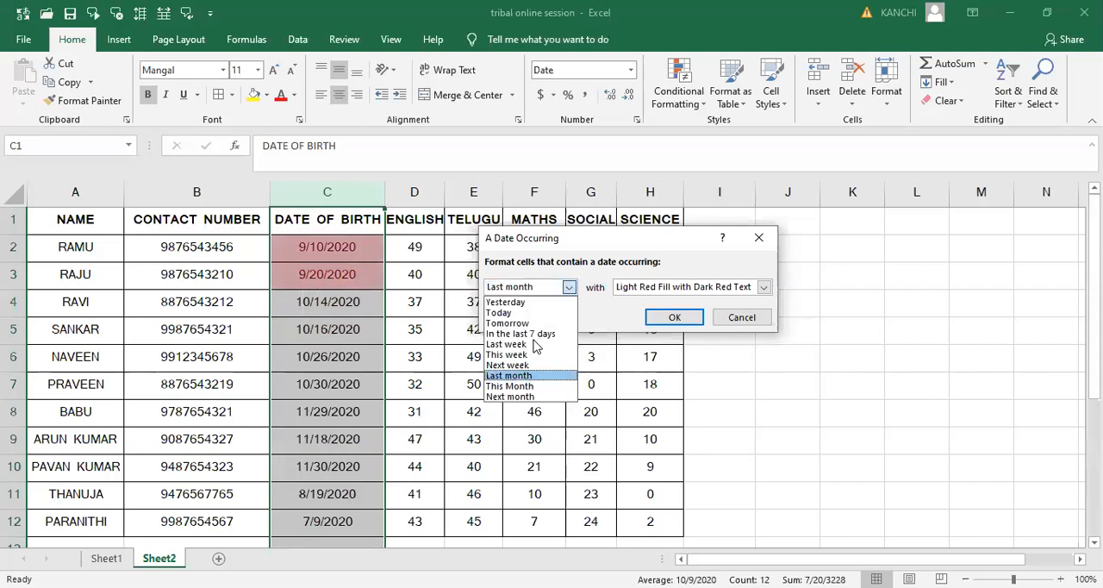
click(521, 386)
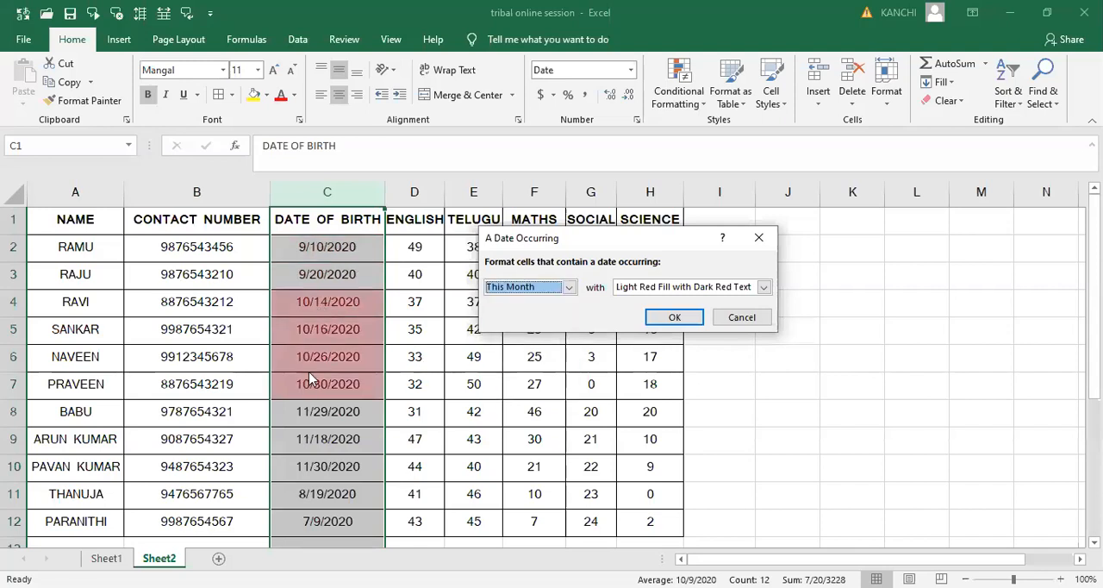
click(568, 287)
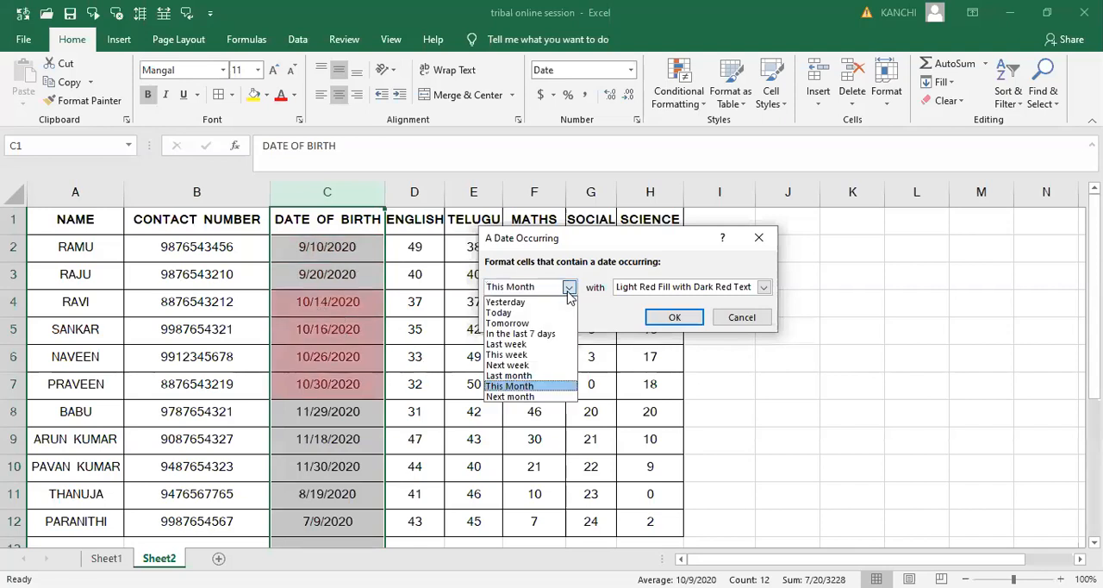
click(510, 397)
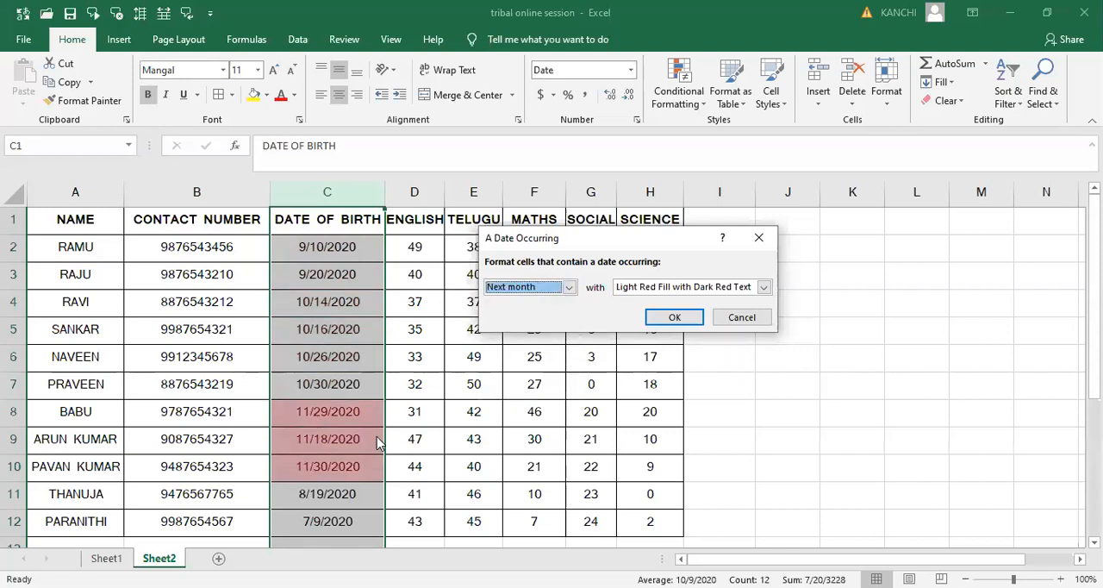
click(569, 290)
click(760, 241)
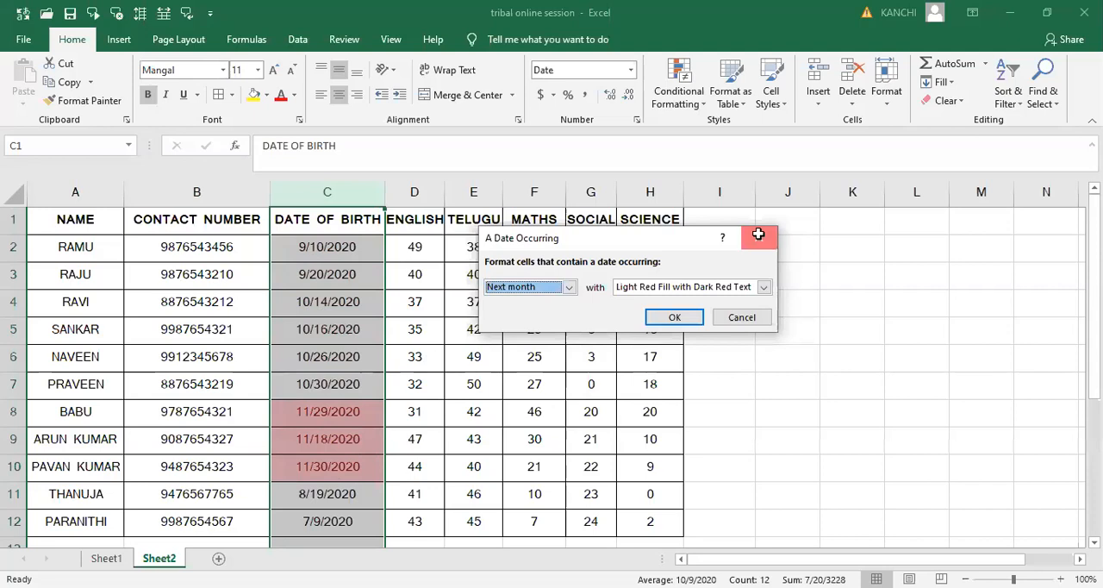
key(Escape)
- Clear the stray date from cell I2
click(733, 248)
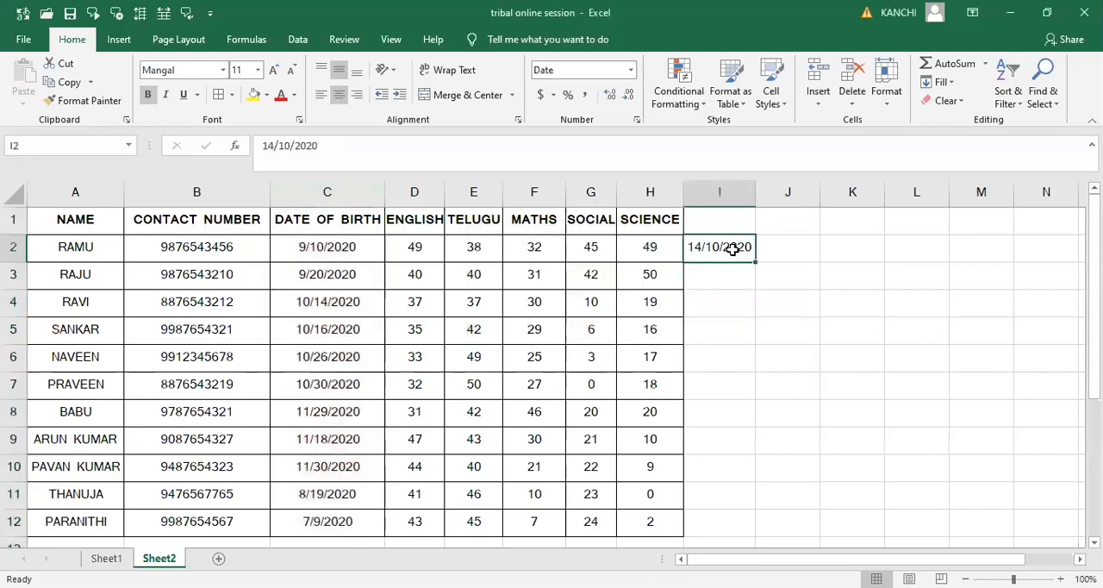
key(Delete)
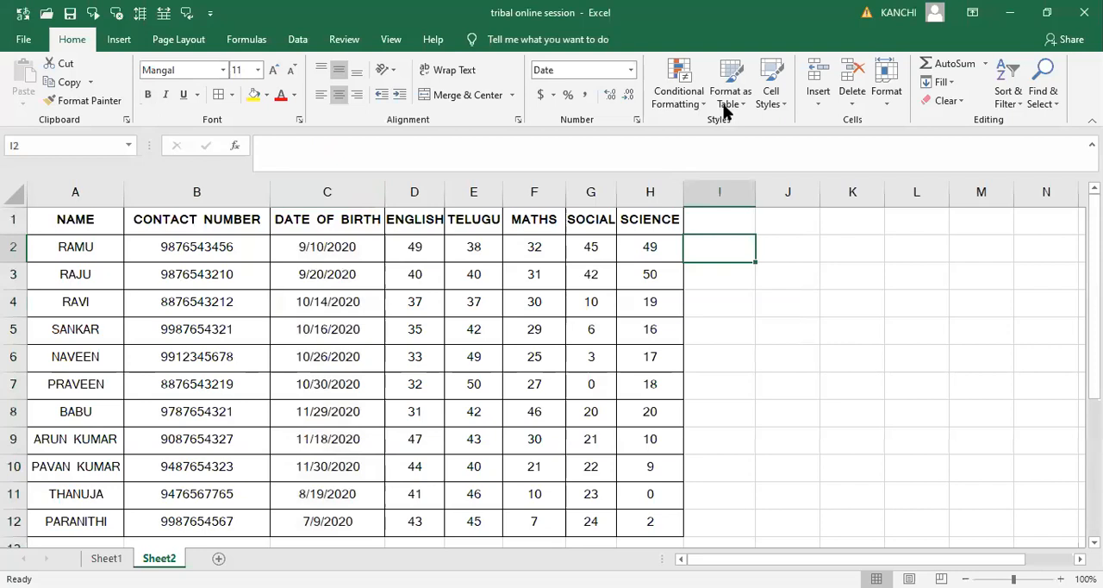
click(694, 105)
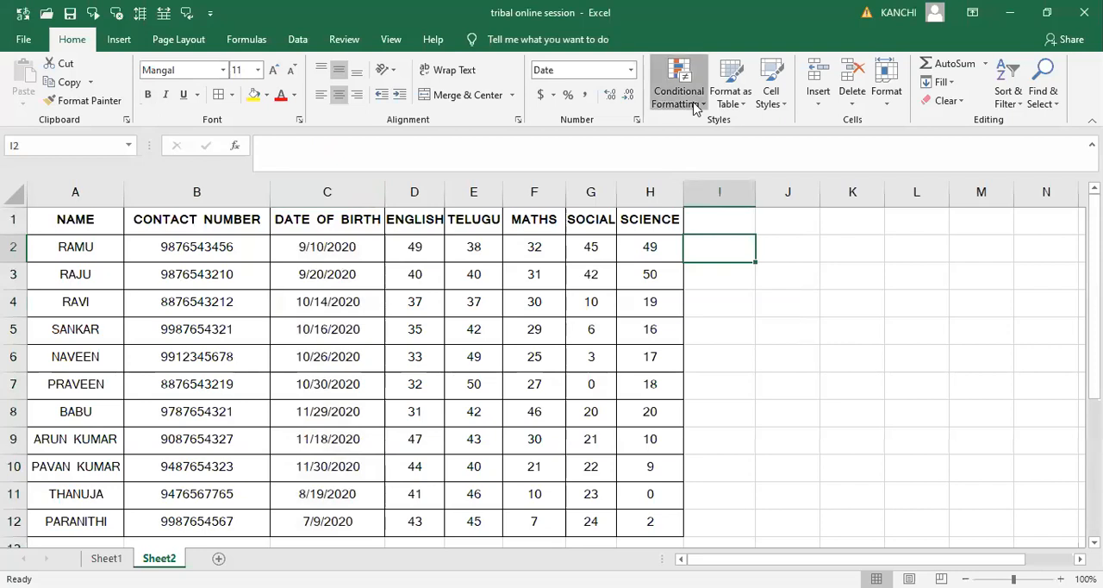
mouse_move(732, 131)
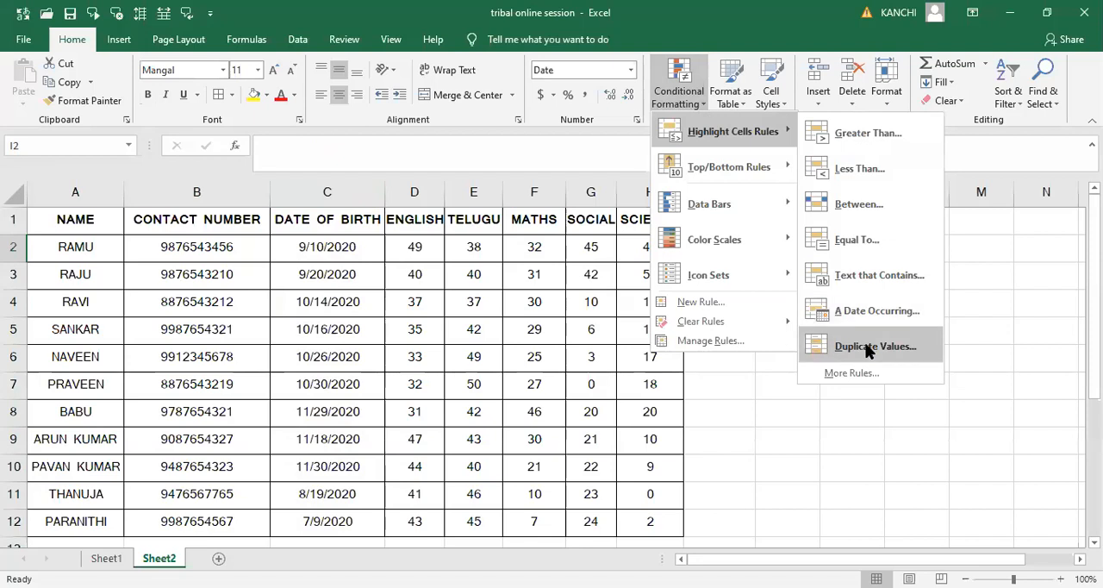
key(Escape)
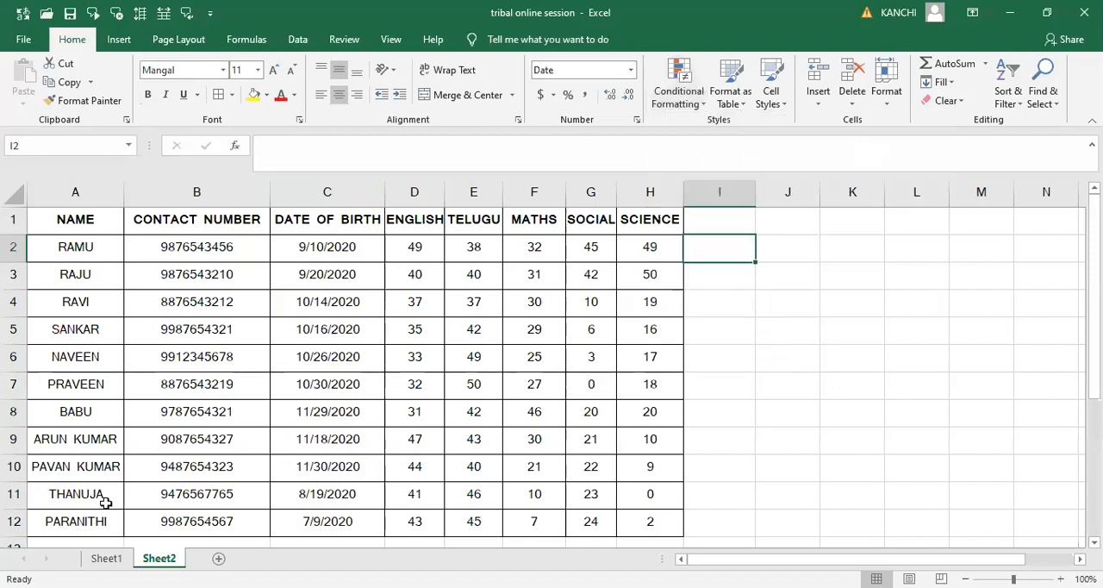
- Copy the last five names in A8:A12 and paste them directly below the table, starting at A13
click(88, 504)
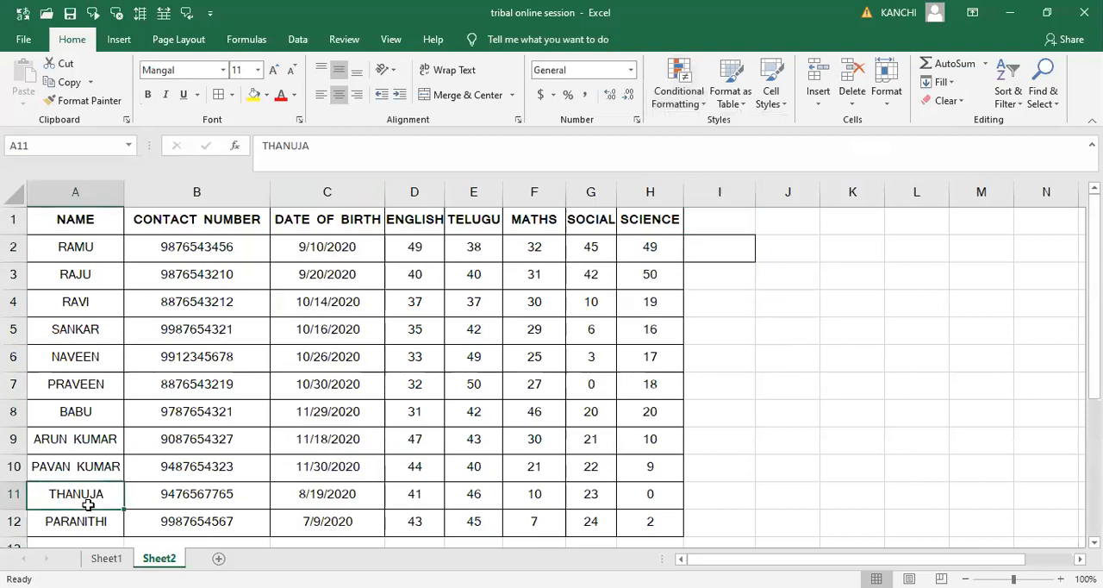
key(Up)
key(Up)
key(Up)
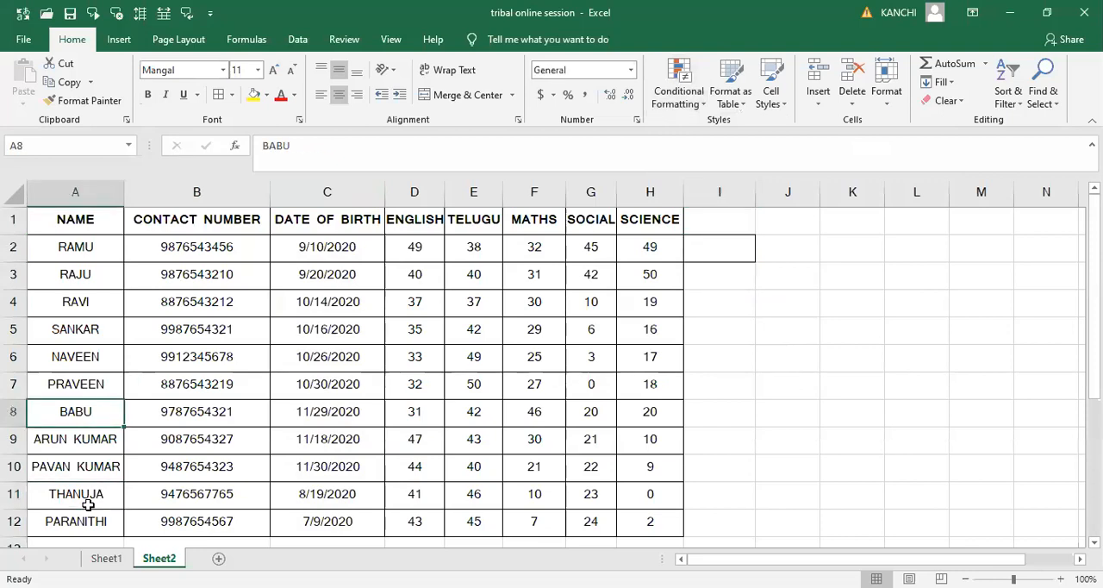
key(shift+Down)
key(shift+Down)
key(shift+Down)
key(shift+Down)
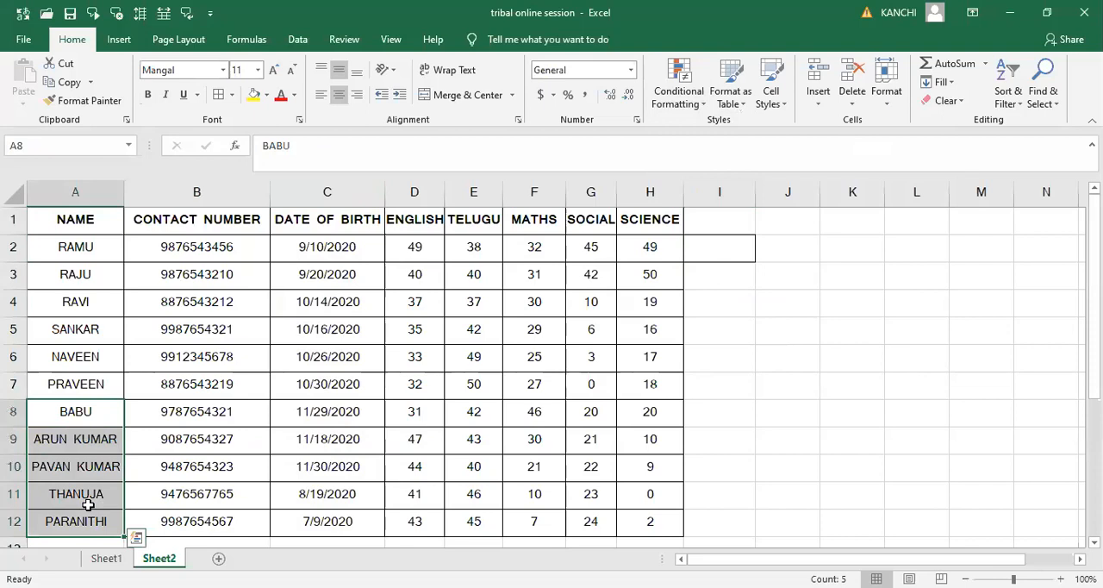
key(ctrl+c)
key(Down)
key(Down)
key(Down)
key(Down)
key(Down)
key(Down)
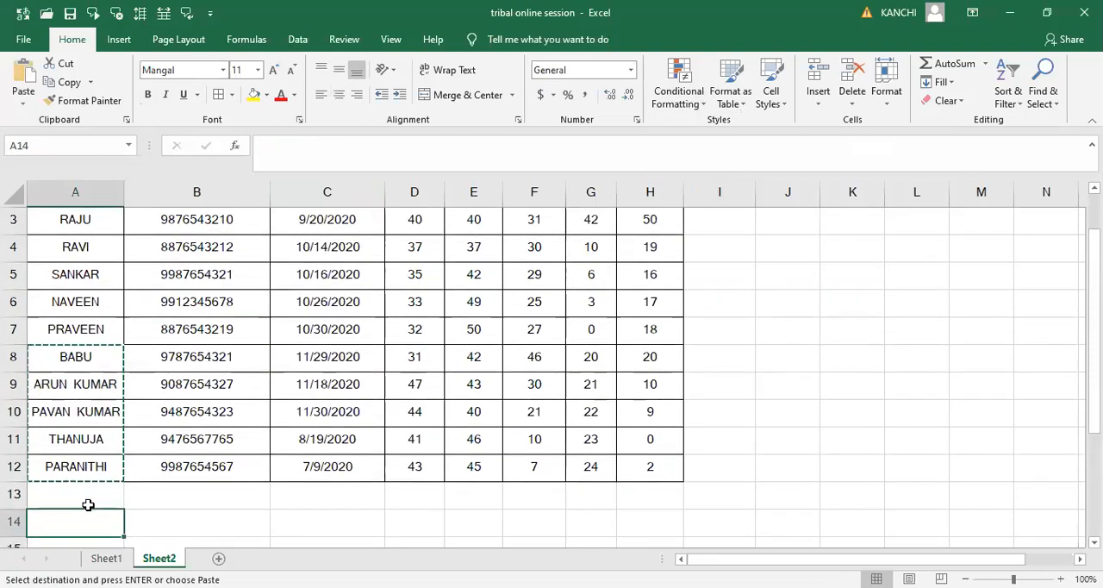
key(Up)
key(ctrl+v)
- Copy the contact, date and marks data in B8:H12 and paste it beside the duplicated names, starting at B13
key(Down)
key(Up)
key(Up)
key(Up)
key(Up)
key(Right)
key(Right)
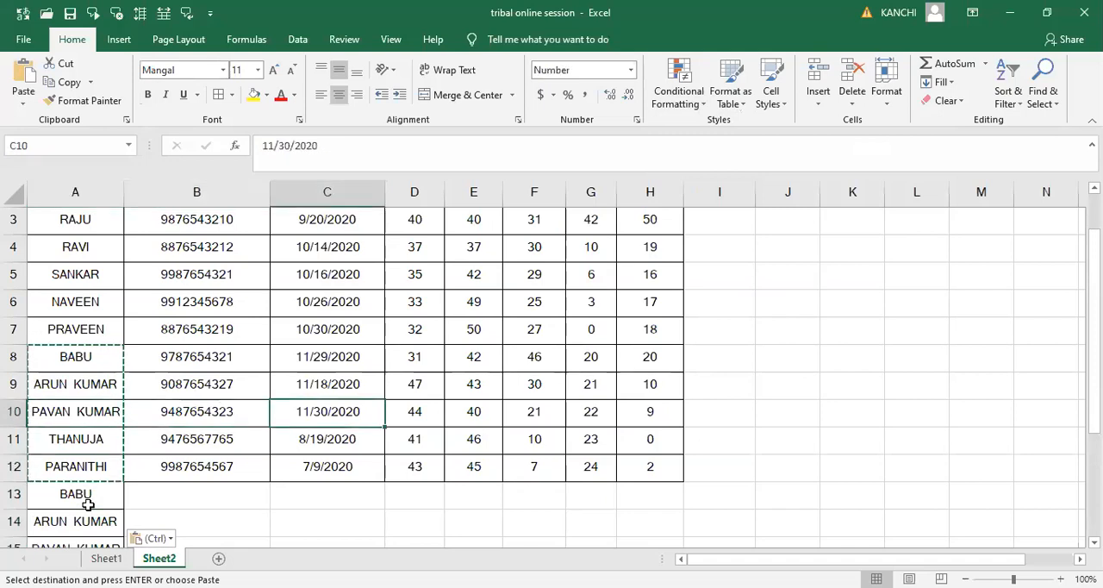
key(Up)
key(Up)
key(Left)
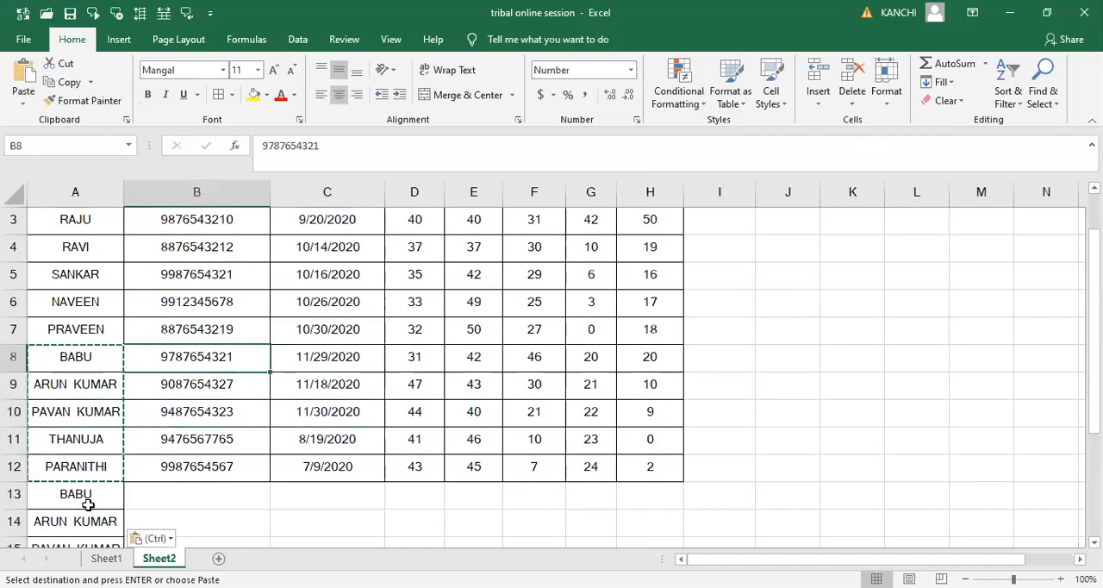
key(shift+Right)
key(shift+Right)
key(shift+Right)
key(shift+Right)
key(shift+Right)
key(shift+Right)
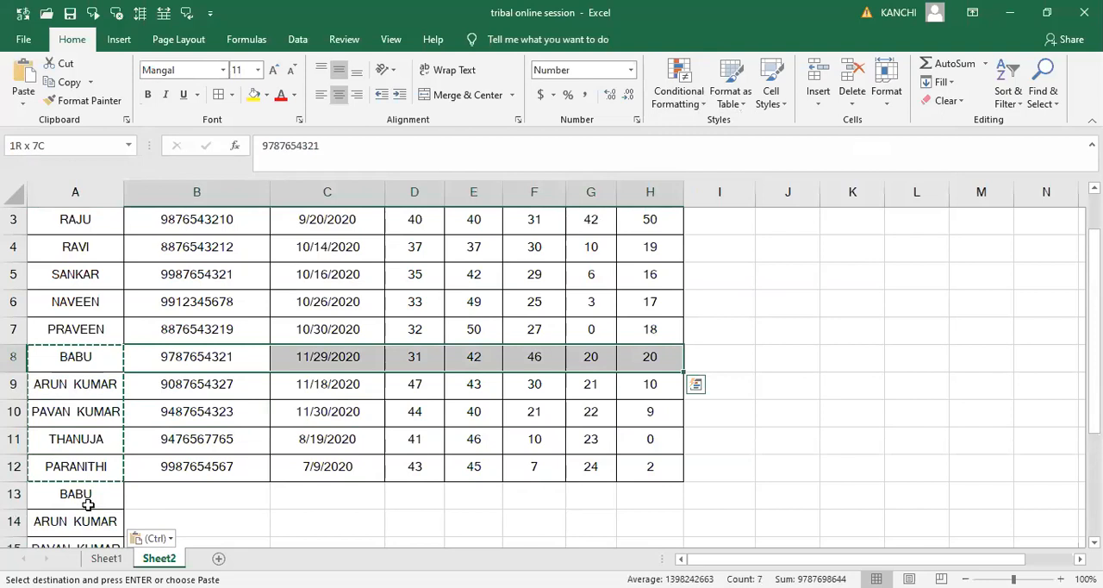
key(shift+Down)
key(shift+Down)
key(shift+Down)
key(shift+Down)
key(ctrl+c)
key(Down)
key(Down)
key(Down)
key(Down)
key(Down)
key(ctrl+v)
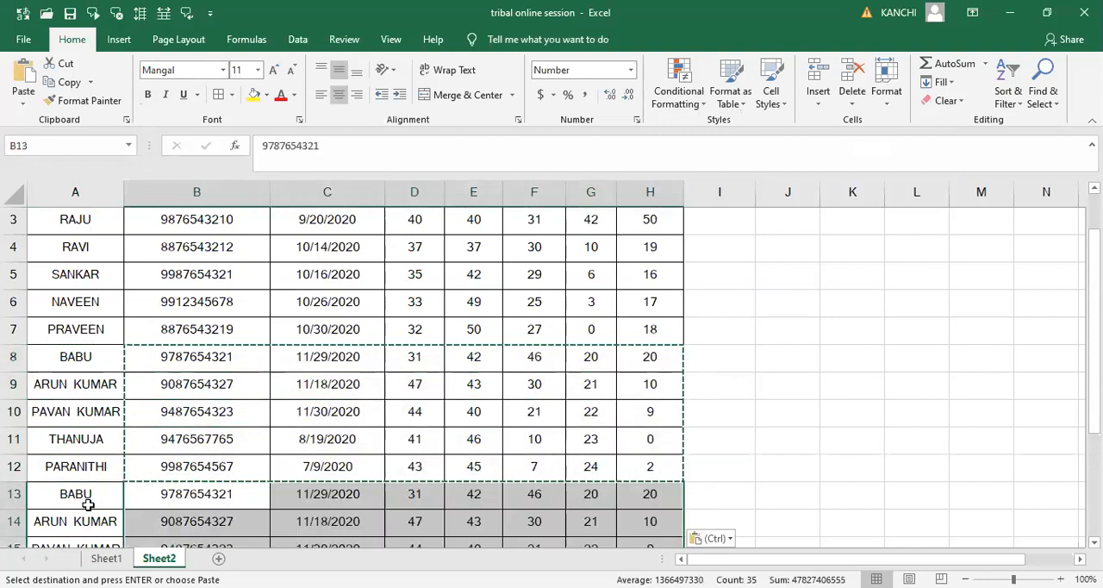
- Preview a Duplicate Values highlight rule with Light Red Fill with Dark Red Text on the entire NAME column, and cancel it
key(Up)
key(ctrl+Up)
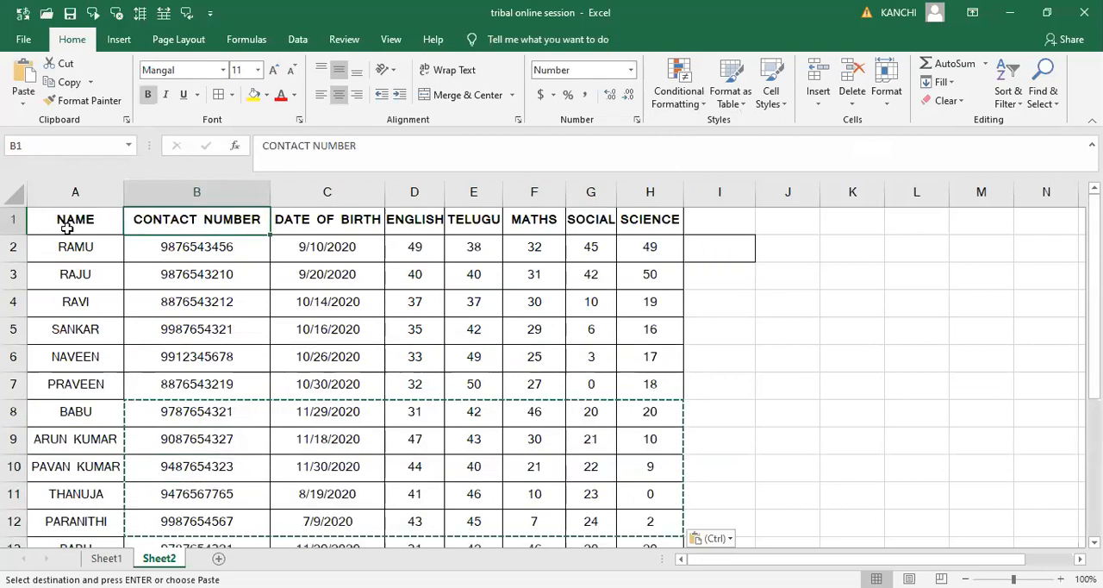
click(75, 191)
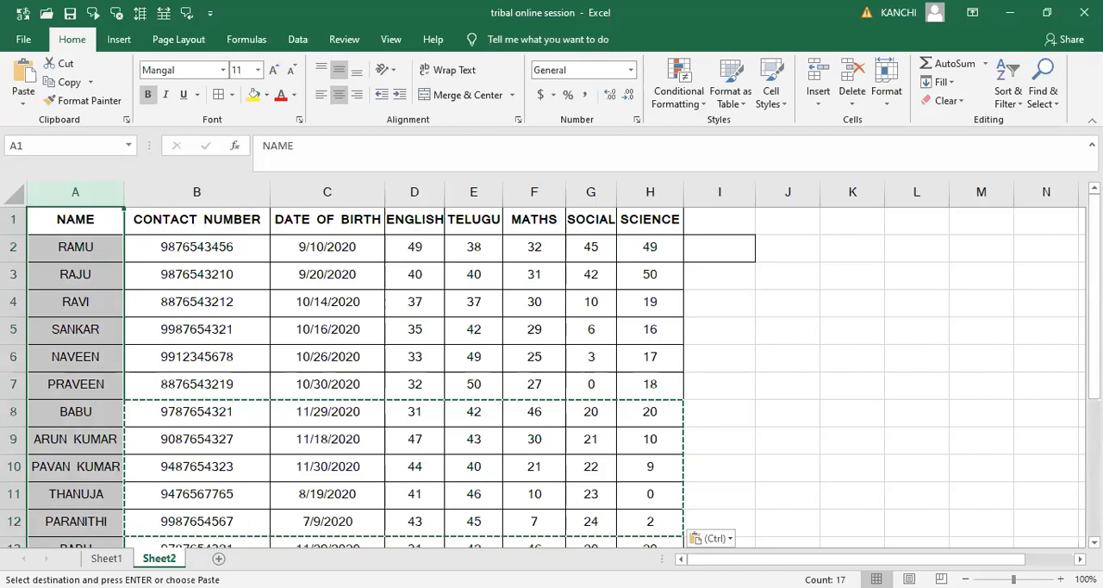
scroll(551, 370, down, 1)
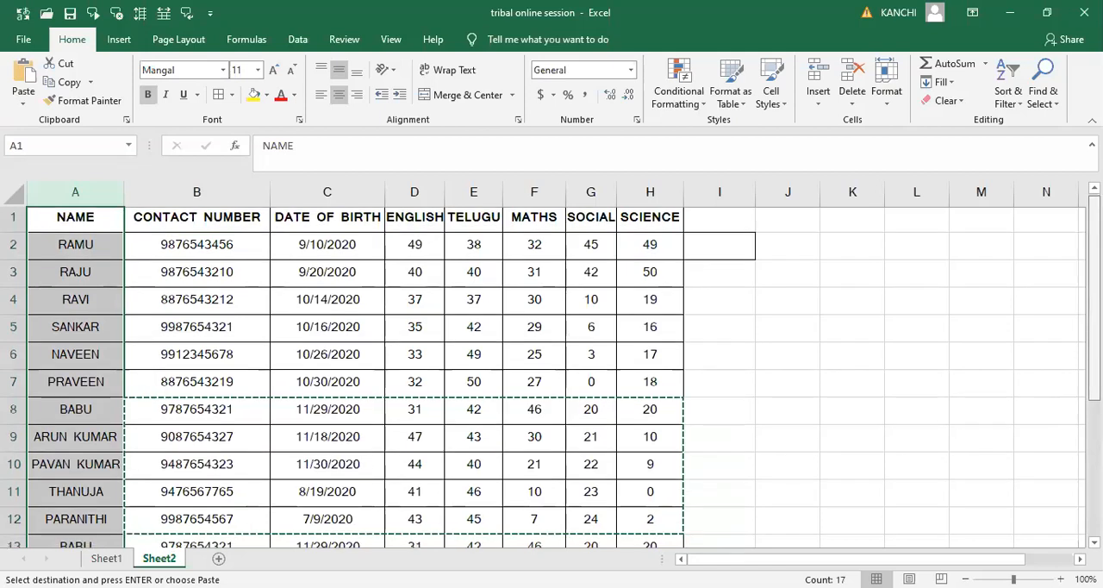
scroll(551, 371, down, 1)
scroll(552, 371, down, 1)
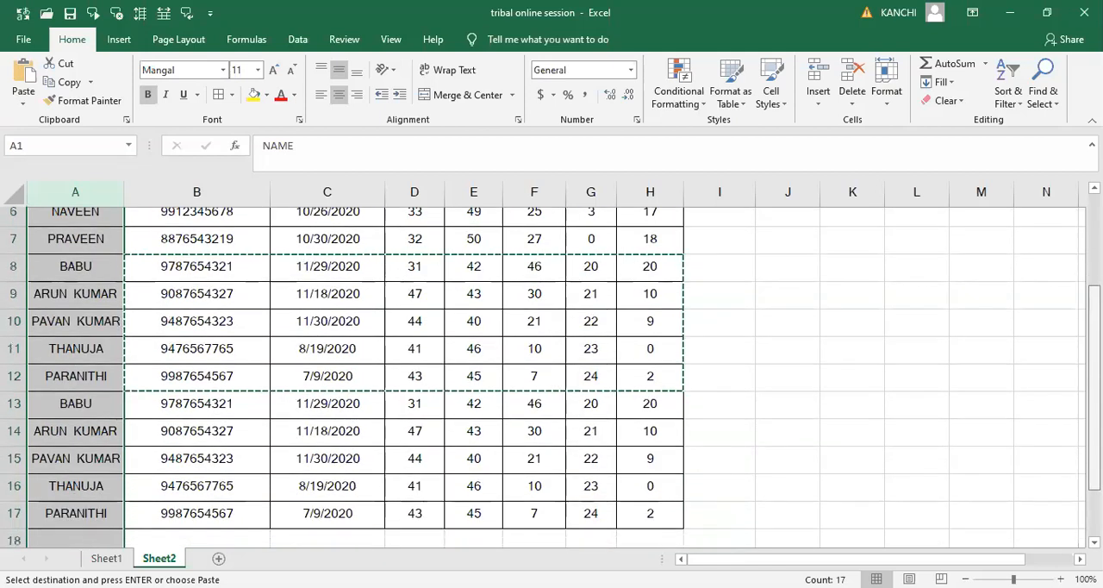
scroll(551, 370, up, 1)
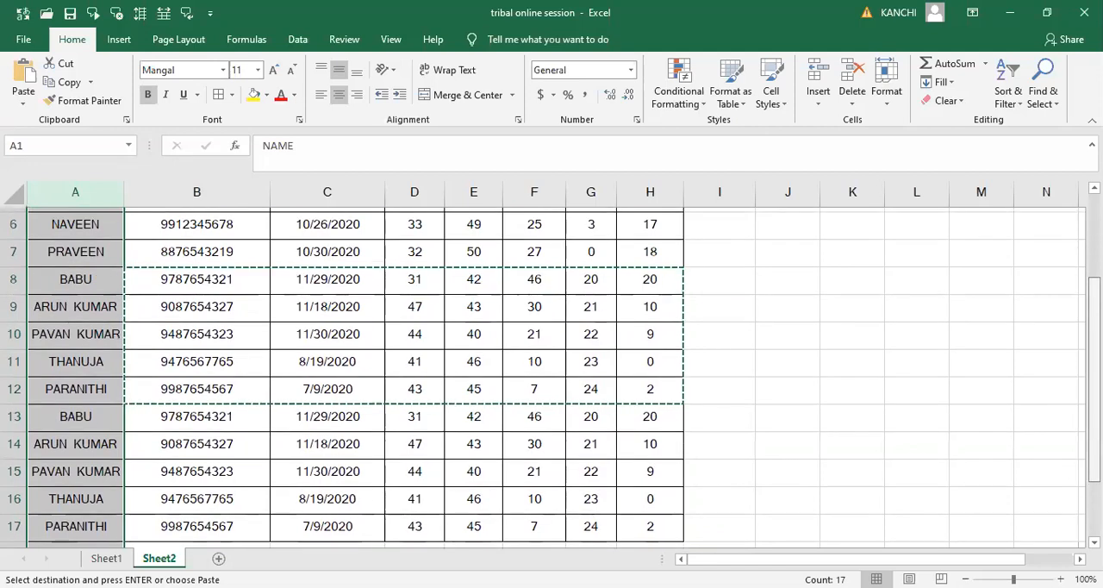
scroll(552, 370, up, 2)
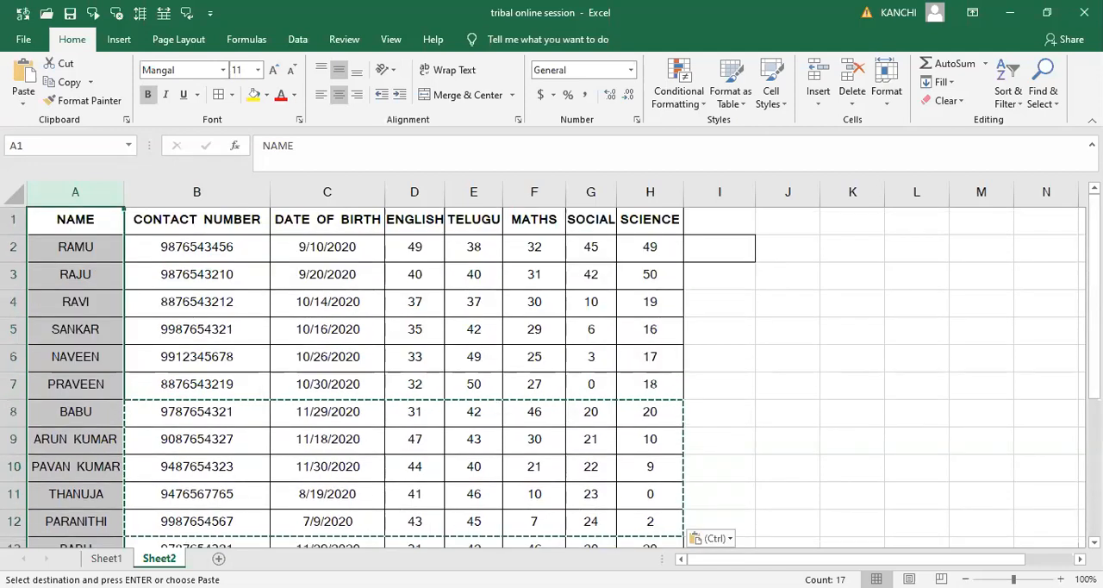
click(703, 108)
mouse_move(751, 136)
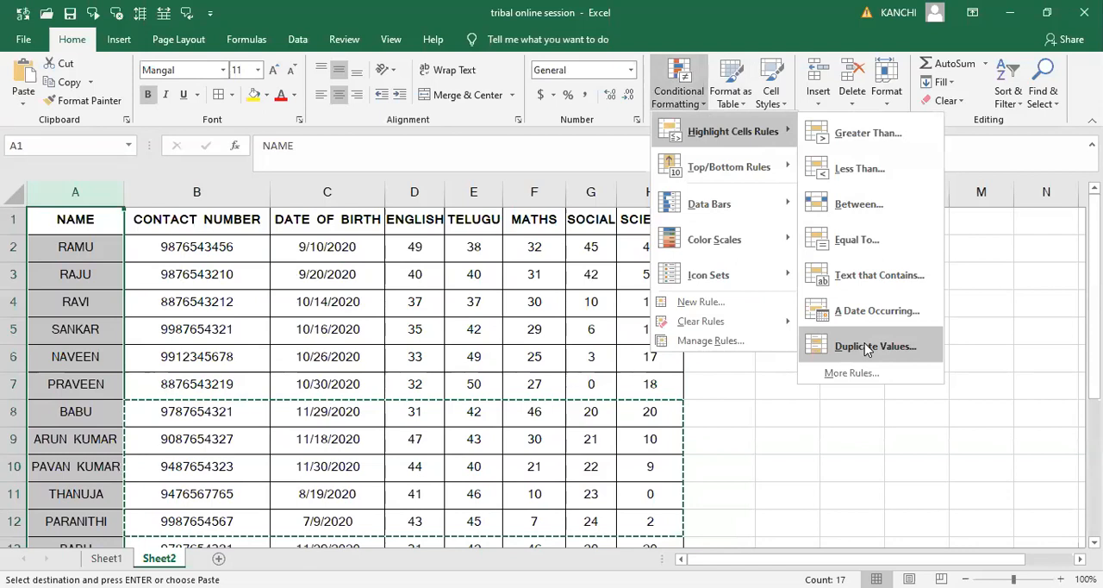
click(867, 347)
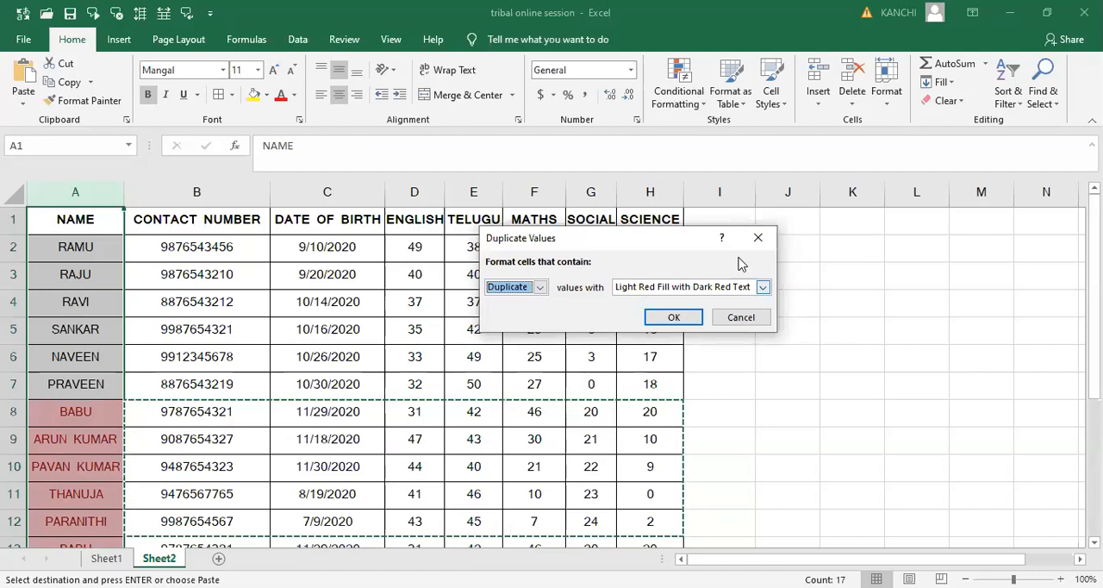
click(765, 243)
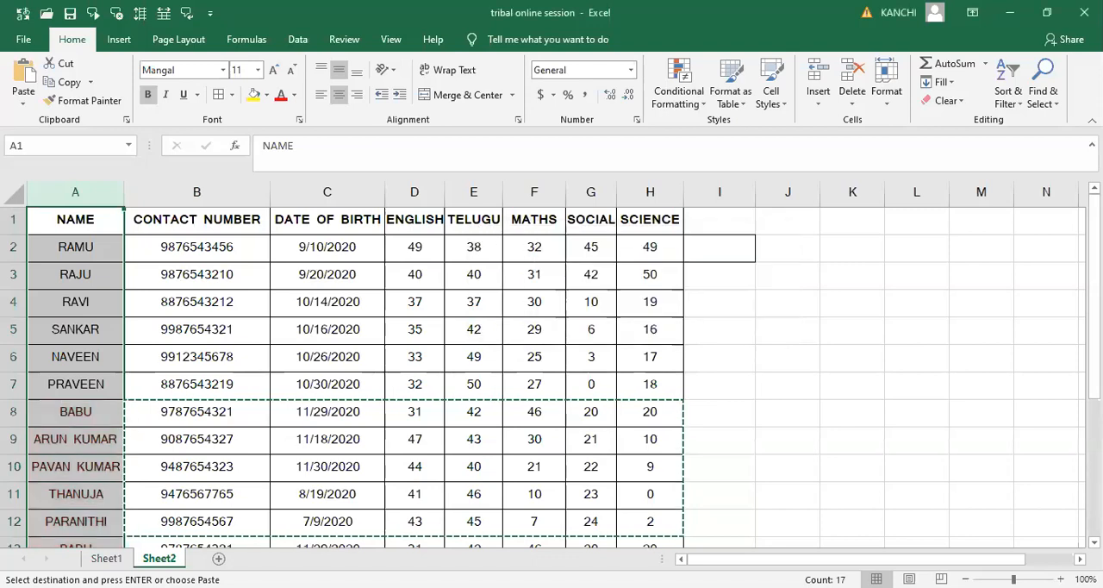
- Preview the Duplicate Values rule on the NAME column again, switching between Unique and Duplicate, and dismiss it without applying
drag(1014, 579, 1002, 579)
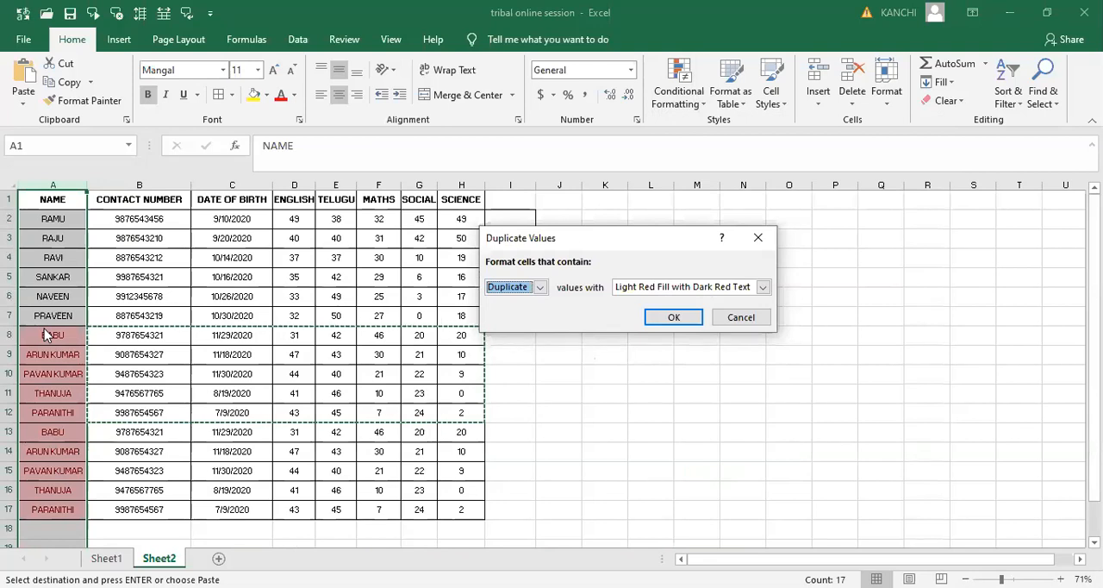
click(541, 288)
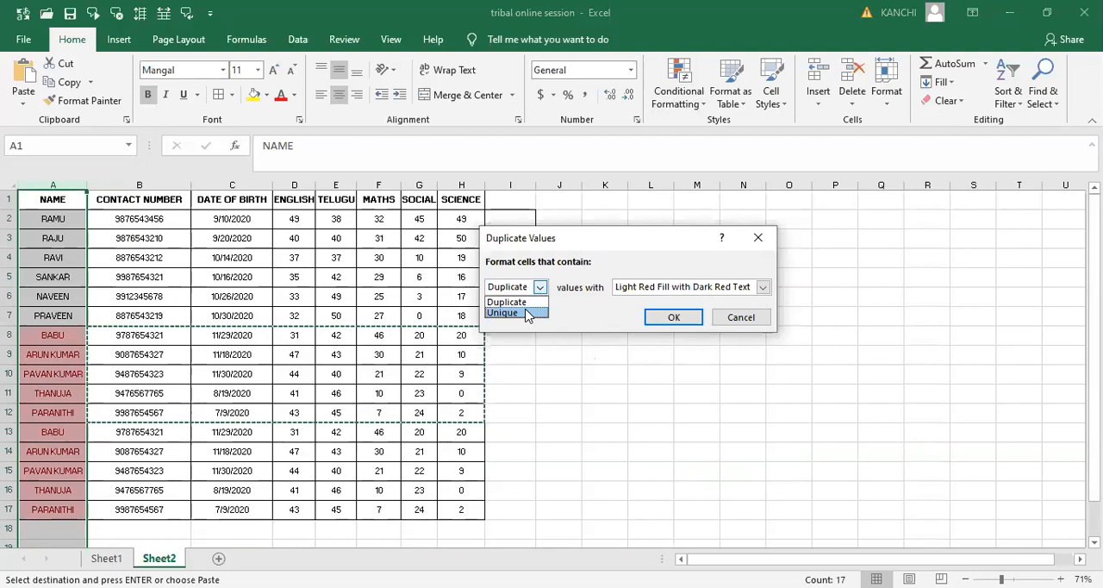
click(528, 313)
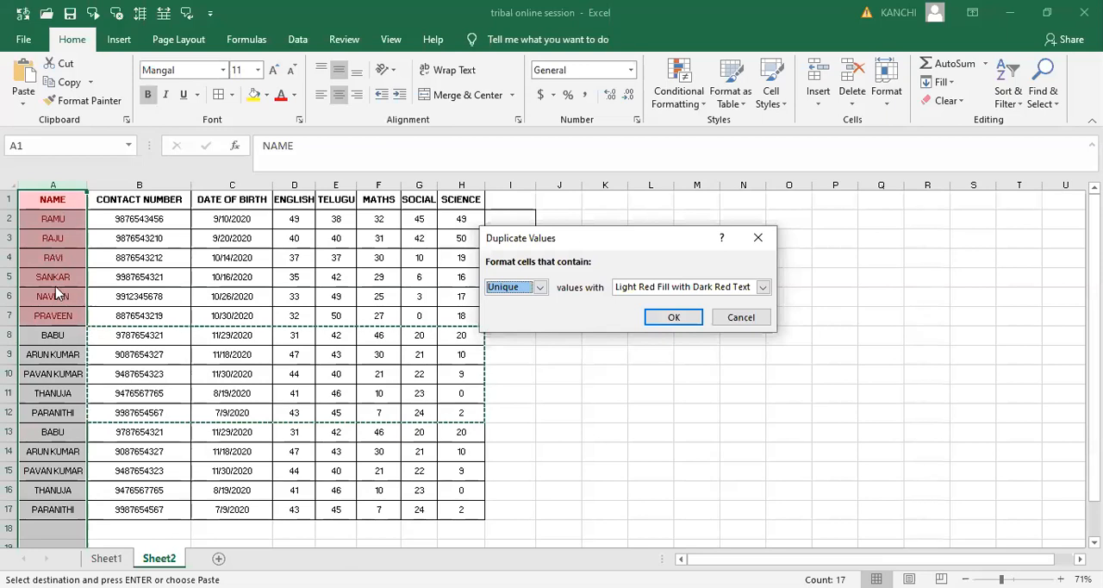
click(537, 287)
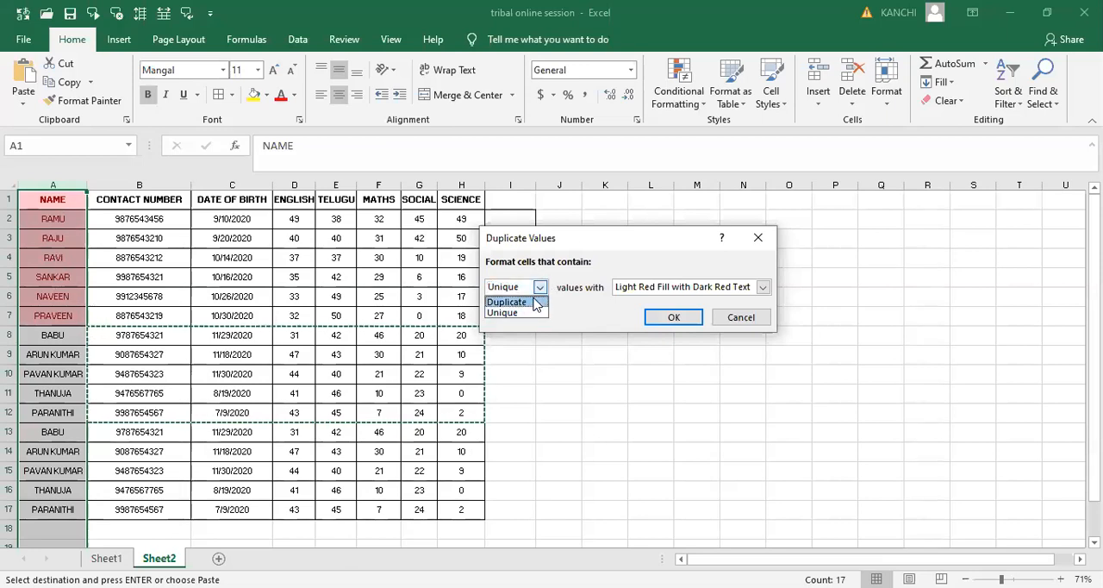
click(535, 300)
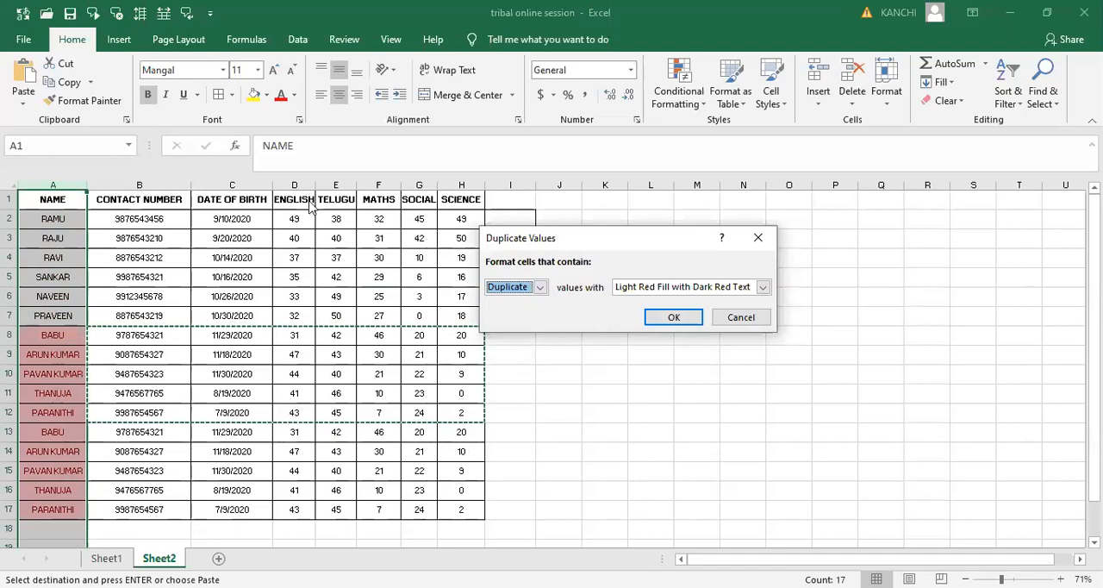
click(765, 236)
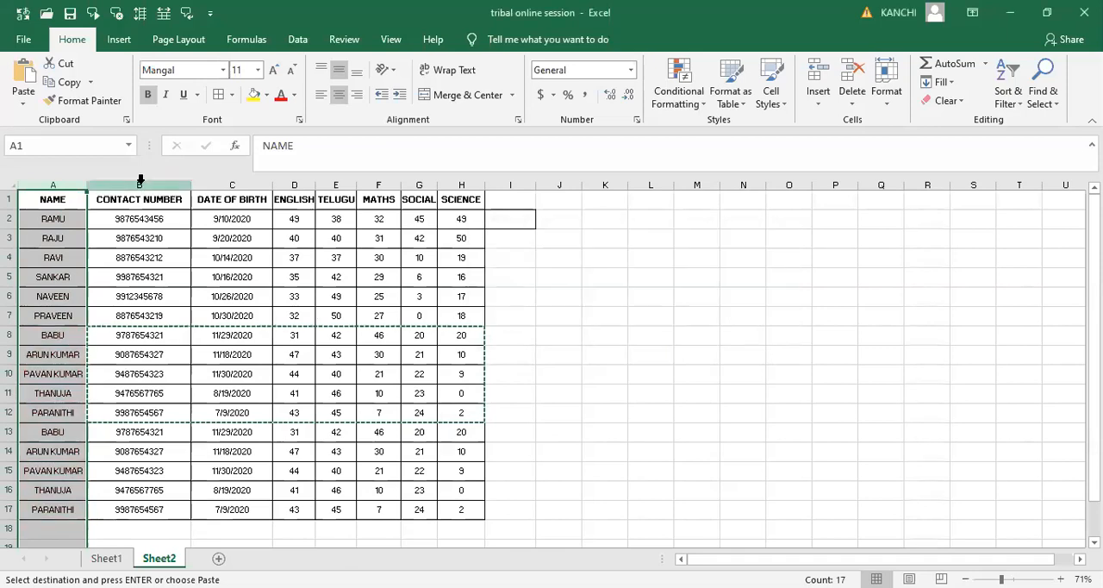
- Preview a Duplicate Values highlight rule with Light Red Fill with Dark Red Text on the entire CONTACT NUMBER column, and dismiss it
click(140, 182)
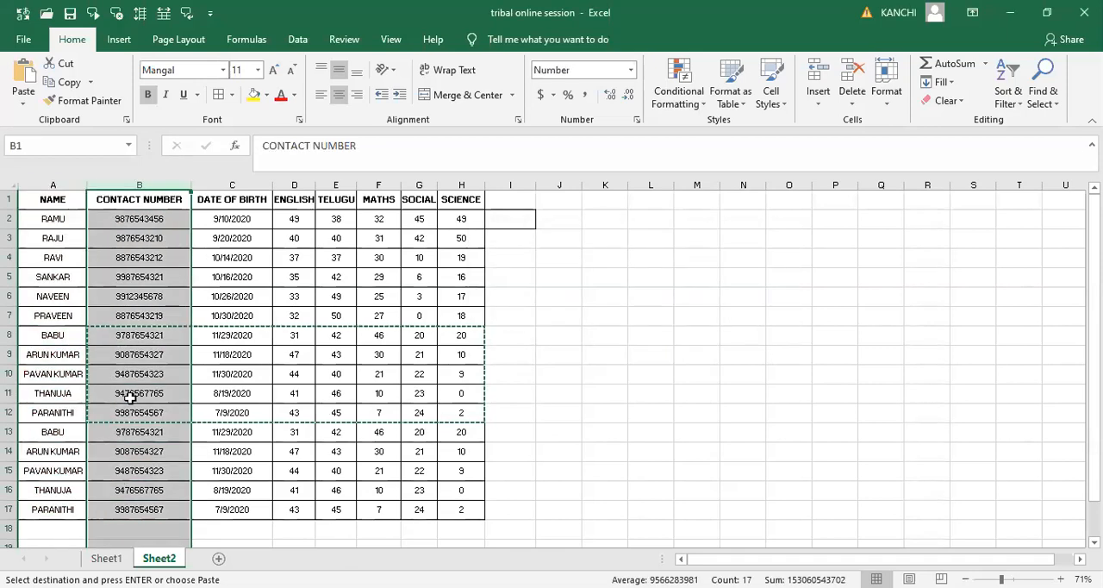
click(681, 101)
mouse_move(733, 131)
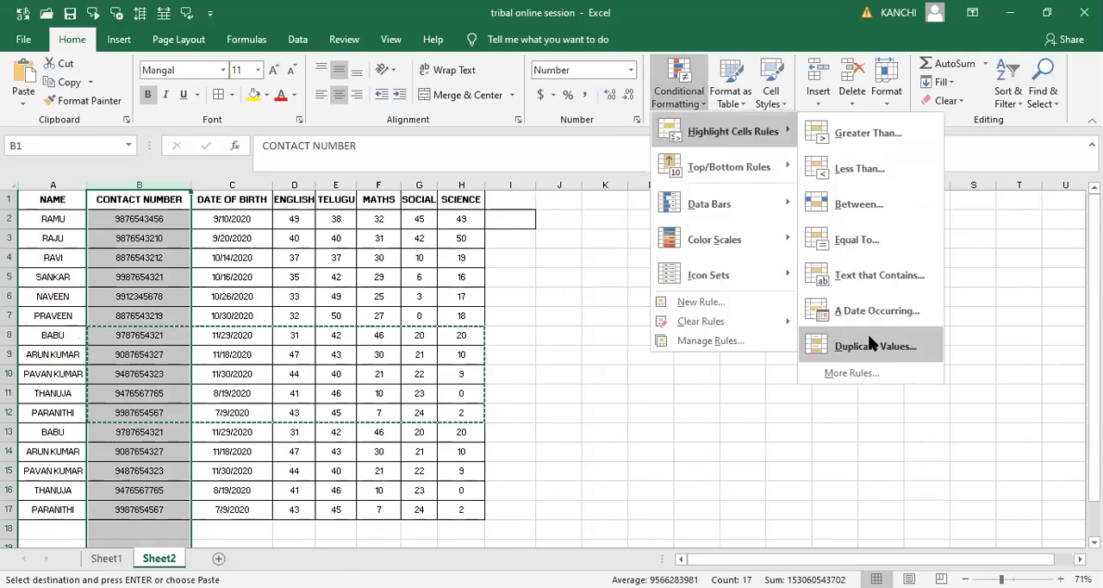
click(872, 344)
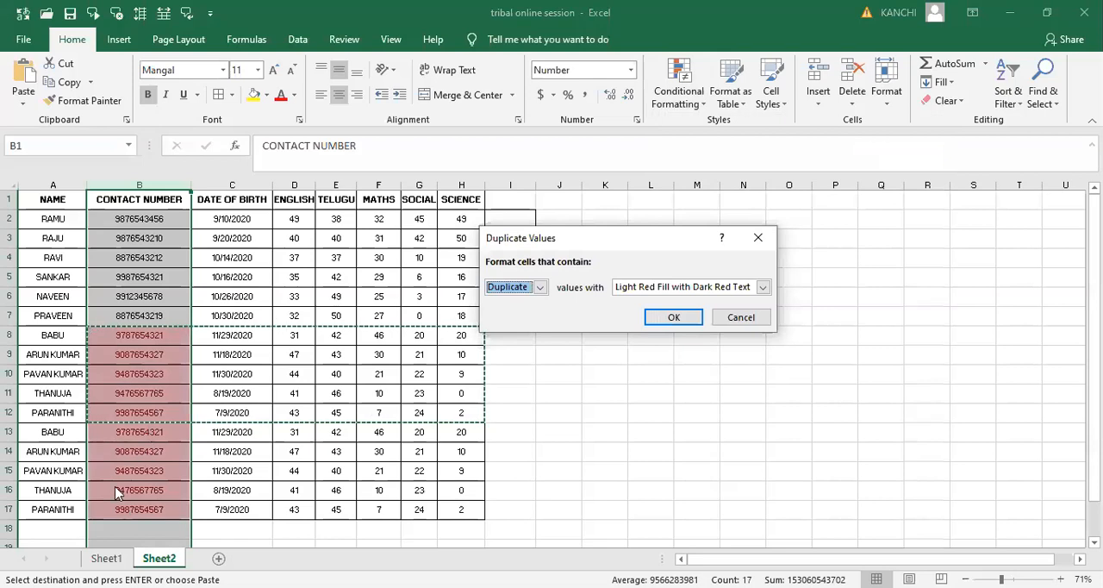
click(758, 241)
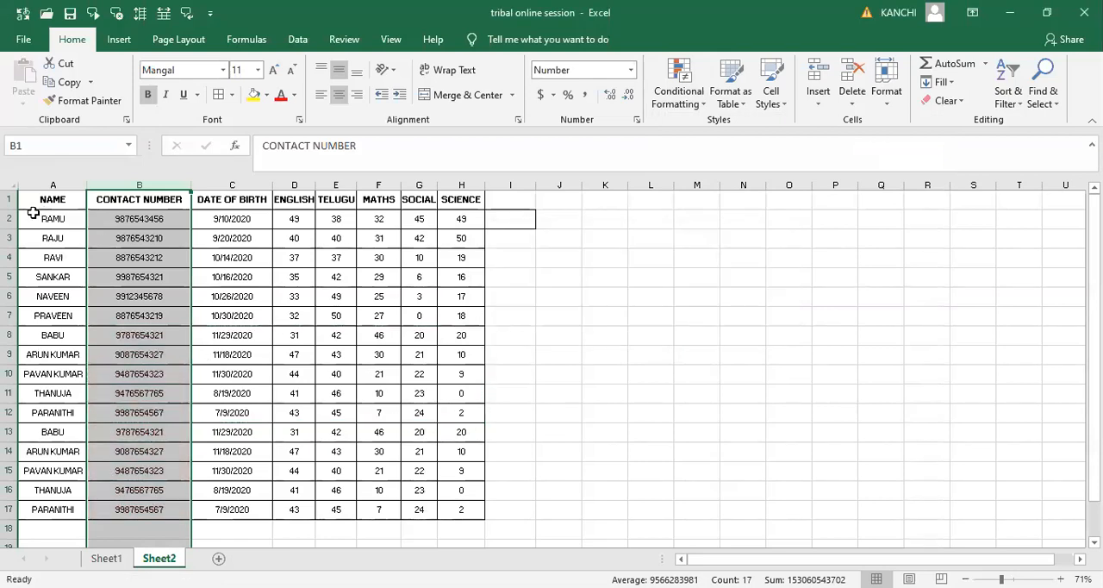
- Preview the Duplicate Values rule with Light Red Fill with Dark Red Text on the whole table A1:H17, and dismiss it without applying
click(52, 200)
key(shift+Right)
key(shift+Right)
key(shift+Right)
key(shift+Right)
key(shift+Right)
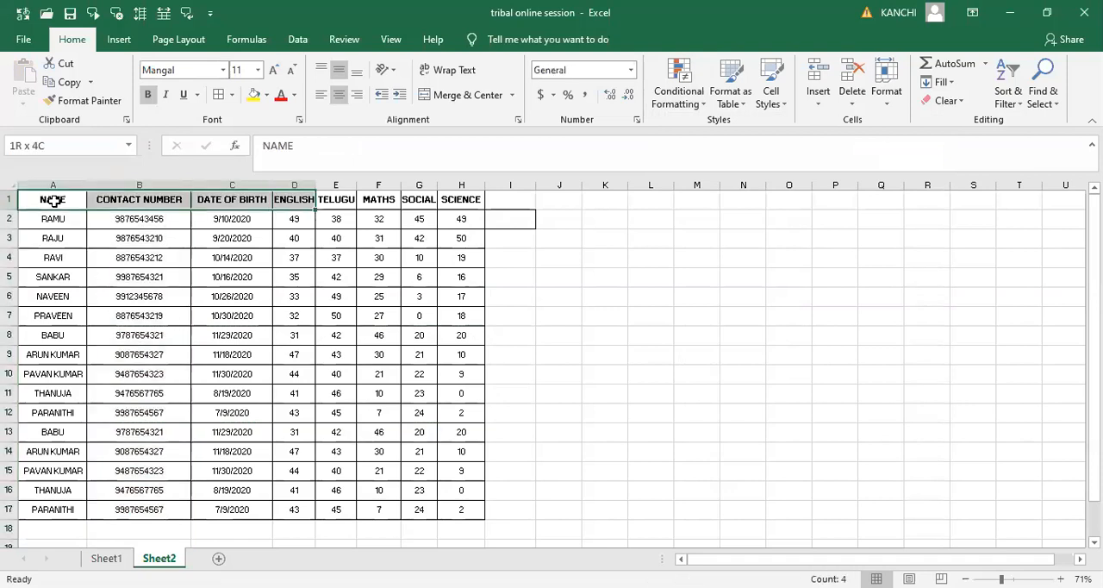
key(shift+Right)
key(shift+Right)
key(shift+Down)
key(shift+Down)
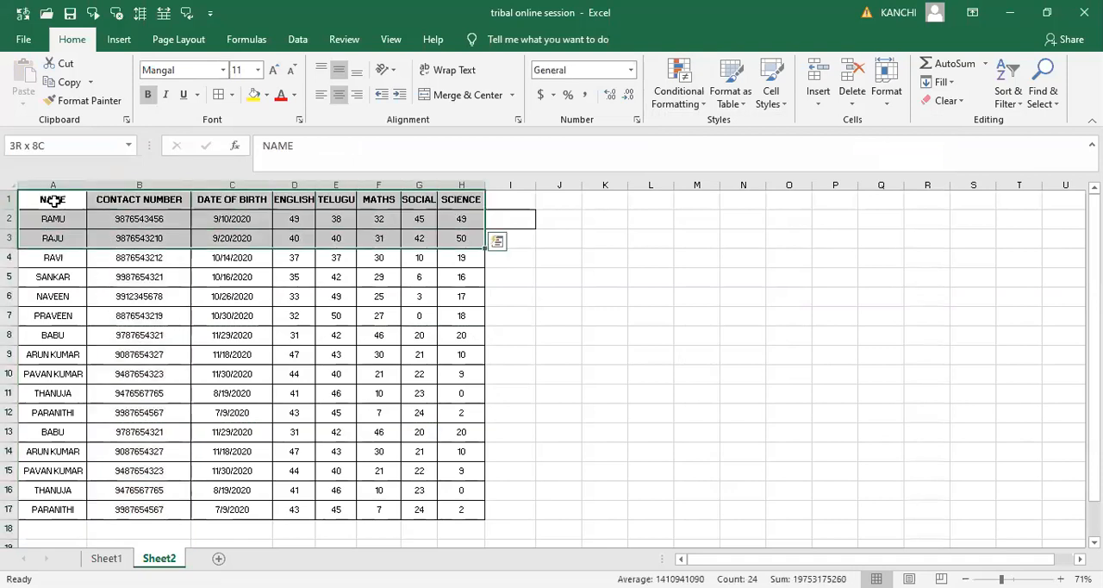
key(shift+Down)
key(shift+Down)
key(shift+Down)
key(shift+Down)
key(shift+Down)
key(shift+Down)
key(shift+Down)
key(shift+Down)
key(shift+Down)
key(shift+Down)
key(shift+Down)
key(shift+Down)
key(shift+Down)
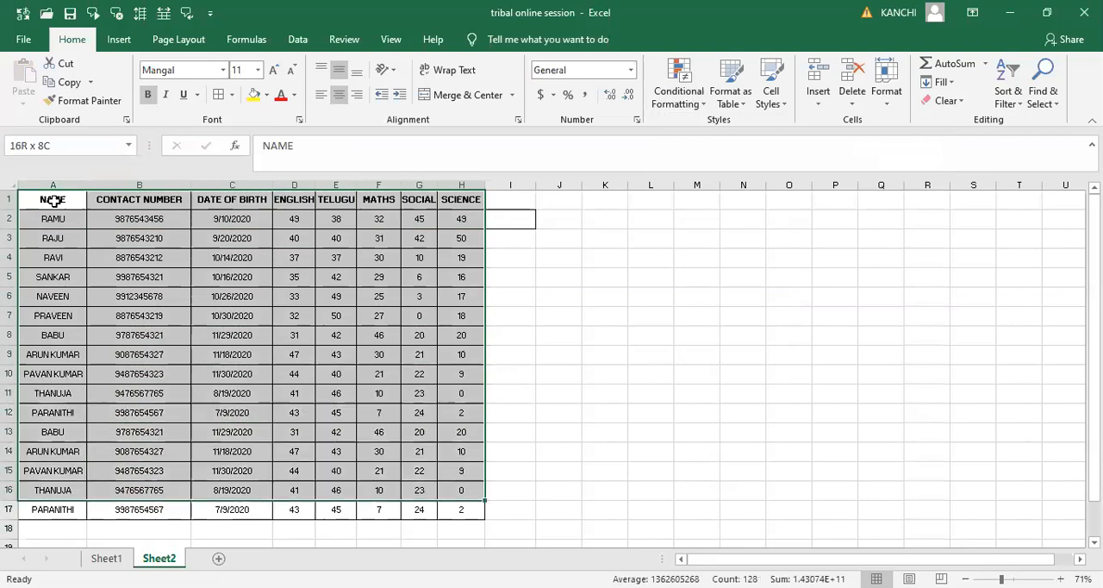
key(shift+Down)
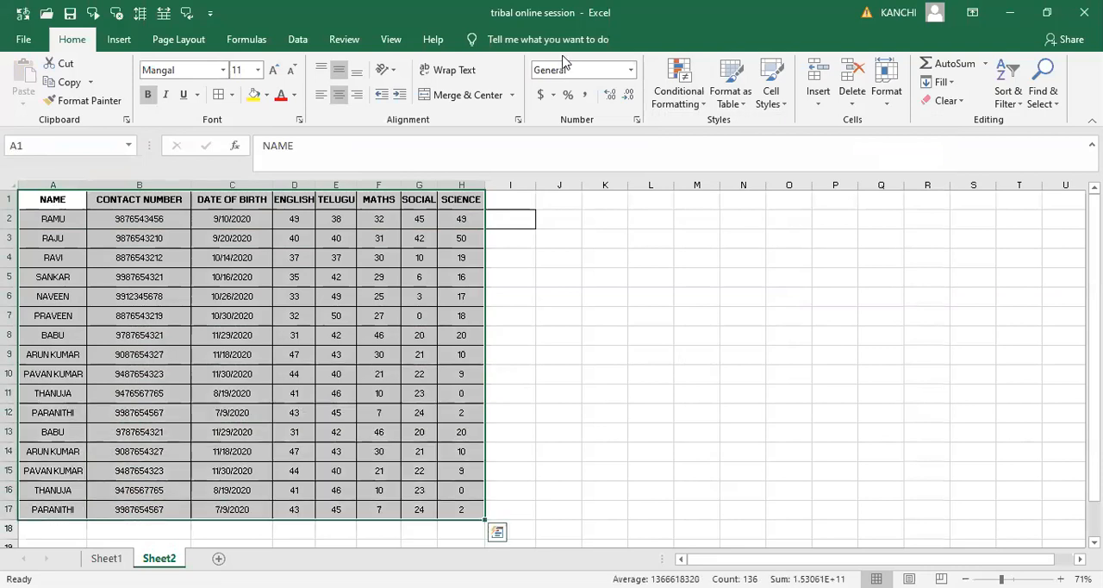
click(673, 101)
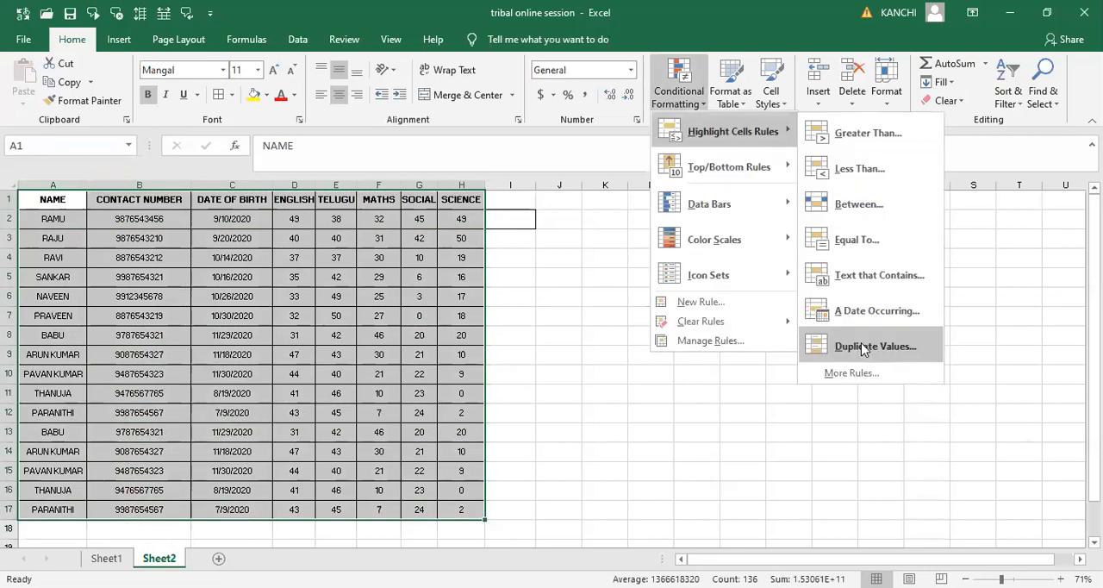
click(865, 347)
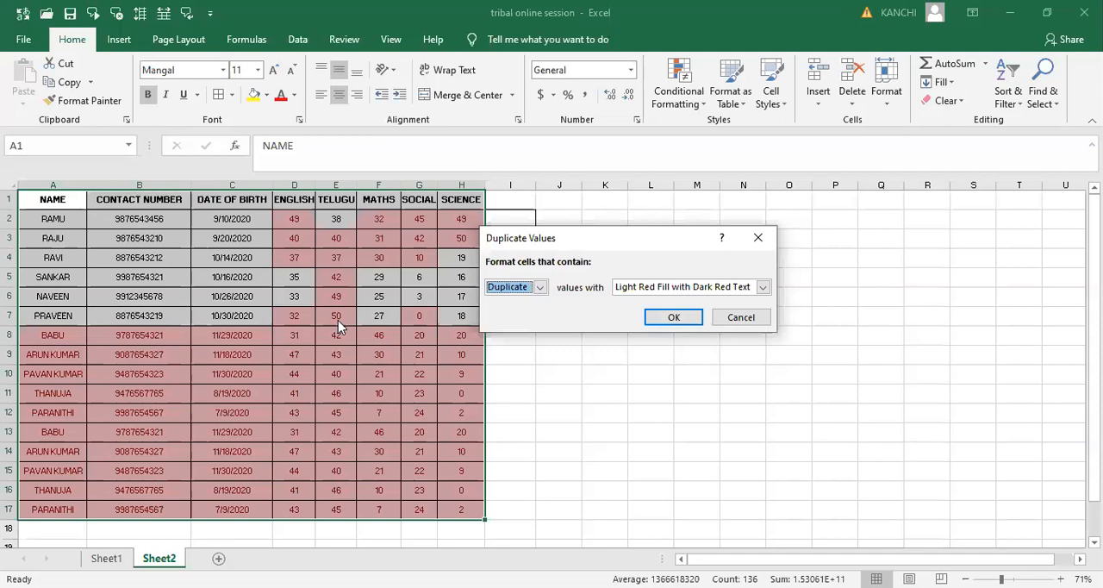
click(764, 240)
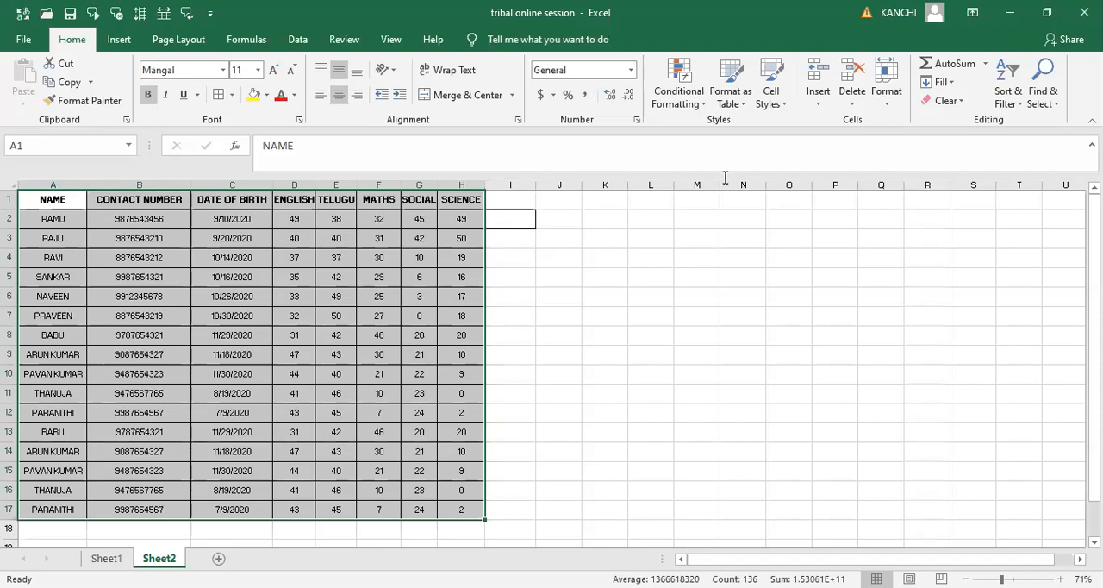
click(695, 105)
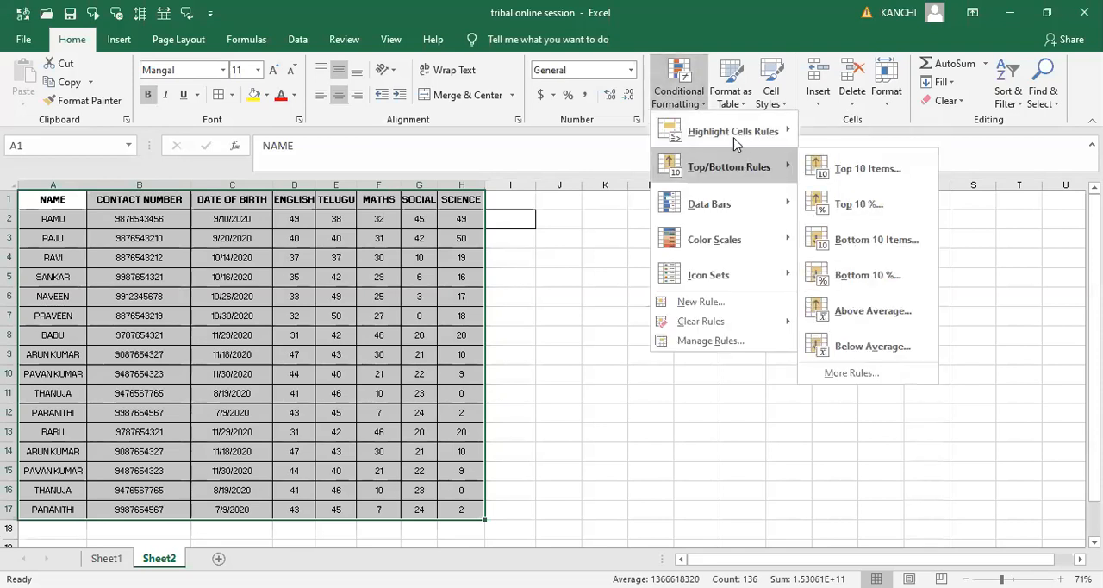
mouse_move(737, 138)
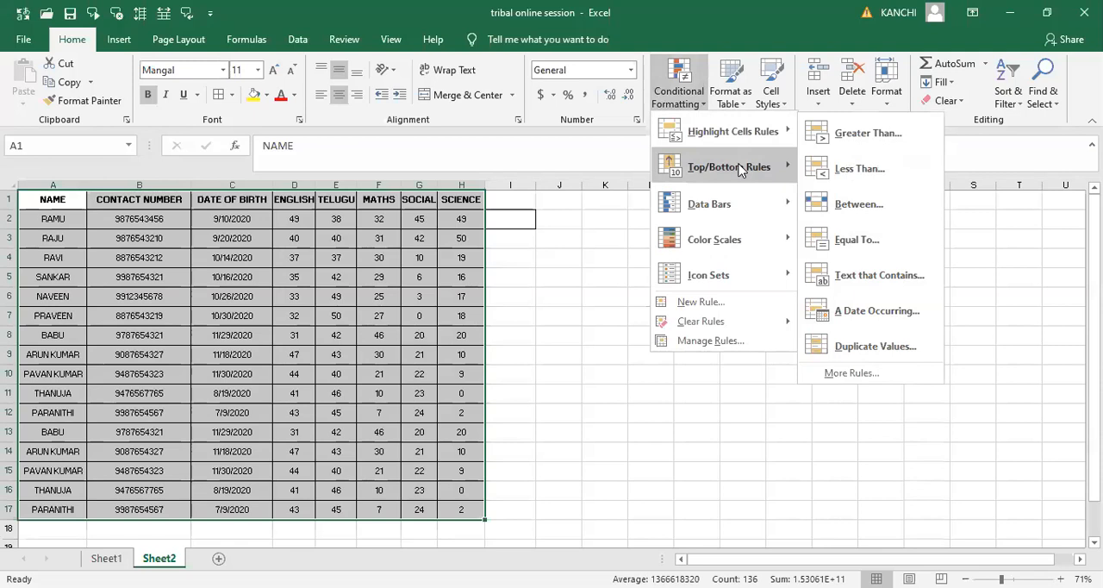
mouse_move(738, 168)
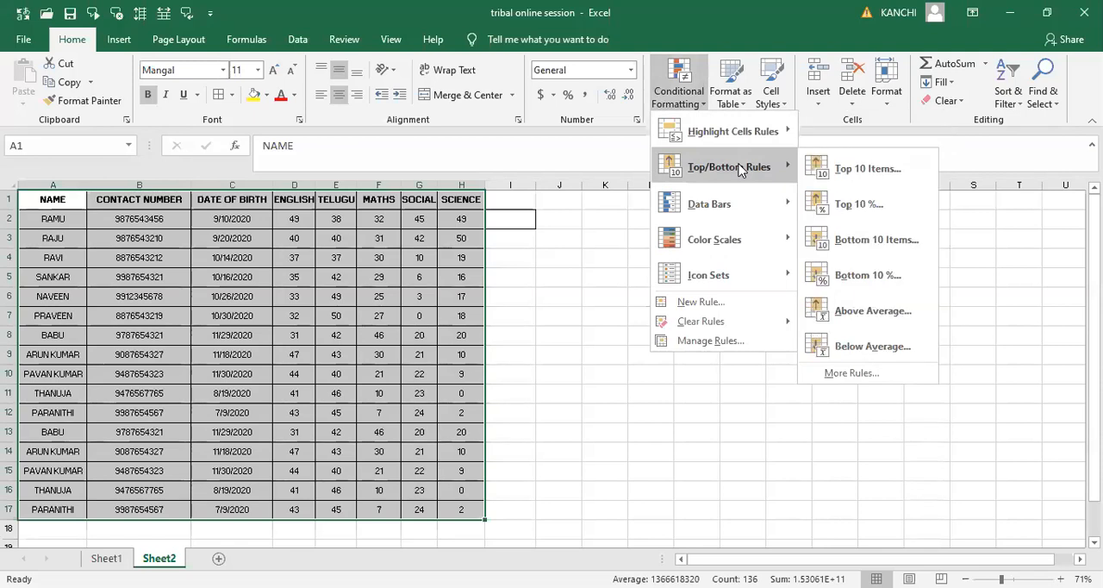
- Start a Top 10 Items conditional formatting rule on the subject marks in D2:H17
click(314, 222)
key(shift+Down)
key(shift+Down)
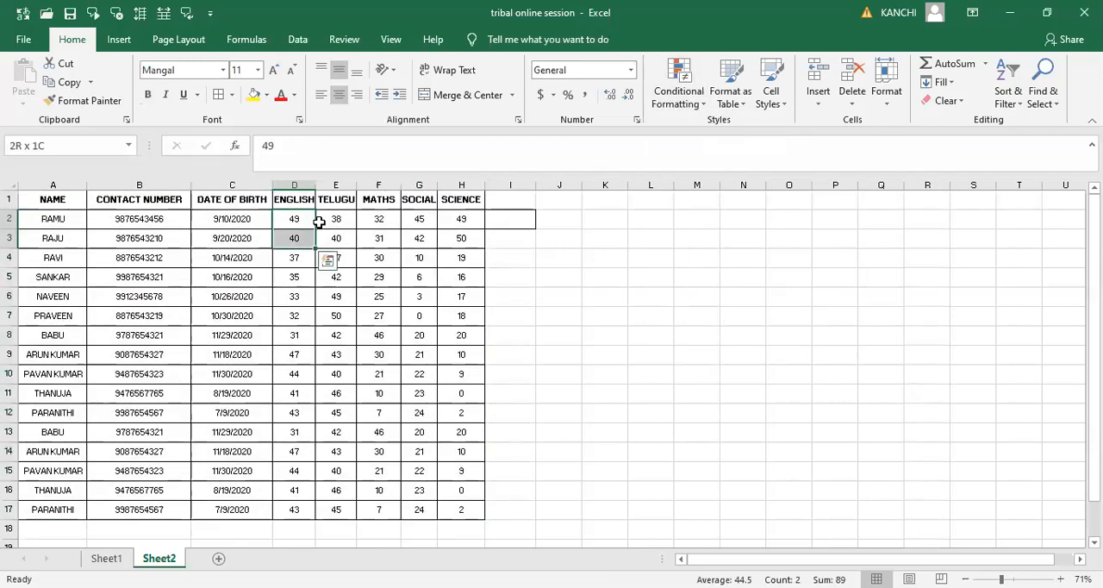
key(shift+Right)
key(shift+Right)
key(shift+Right)
key(shift+Right)
key(shift+Down)
key(shift+Down)
key(shift+Down)
key(shift+Down)
key(shift+Down)
key(shift+Down)
key(shift+Down)
key(shift+Down)
key(shift+Down)
key(shift+Down)
key(shift+Down)
key(shift+Down)
key(shift+Down)
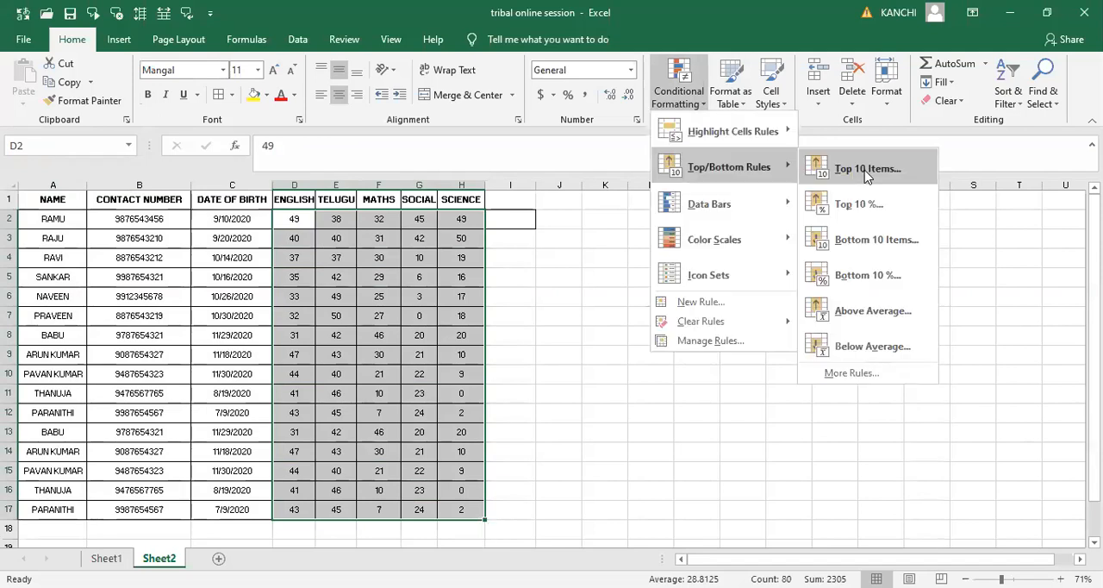
click(866, 170)
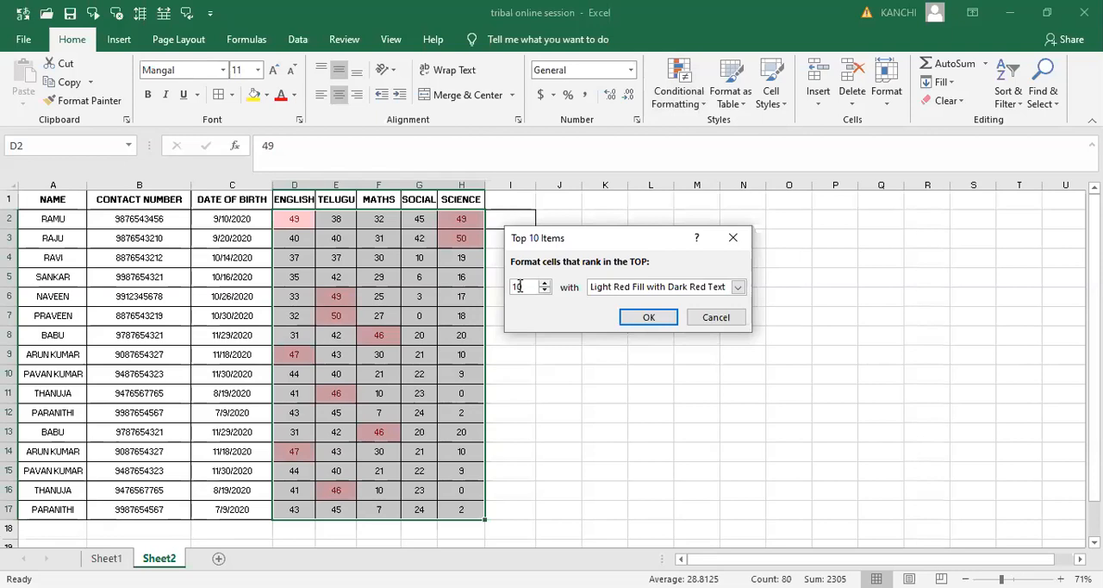
- Preview the top-items rule with different rank counts, trying 2, 20, 1 and 3
key(BackSpace)
key(BackSpace)
text(2)
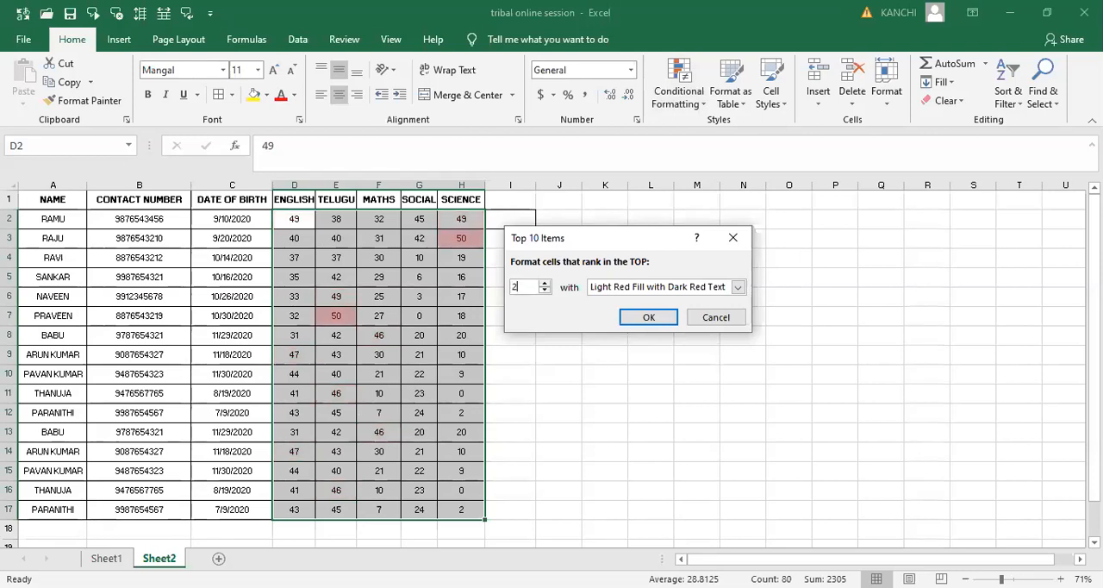
text(0)
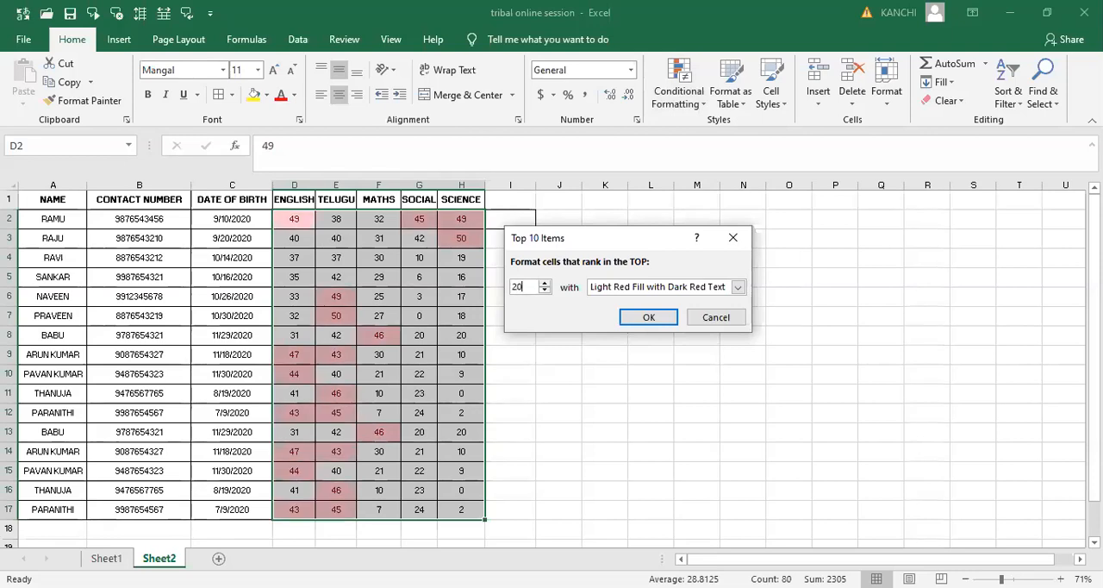
key(BackSpace)
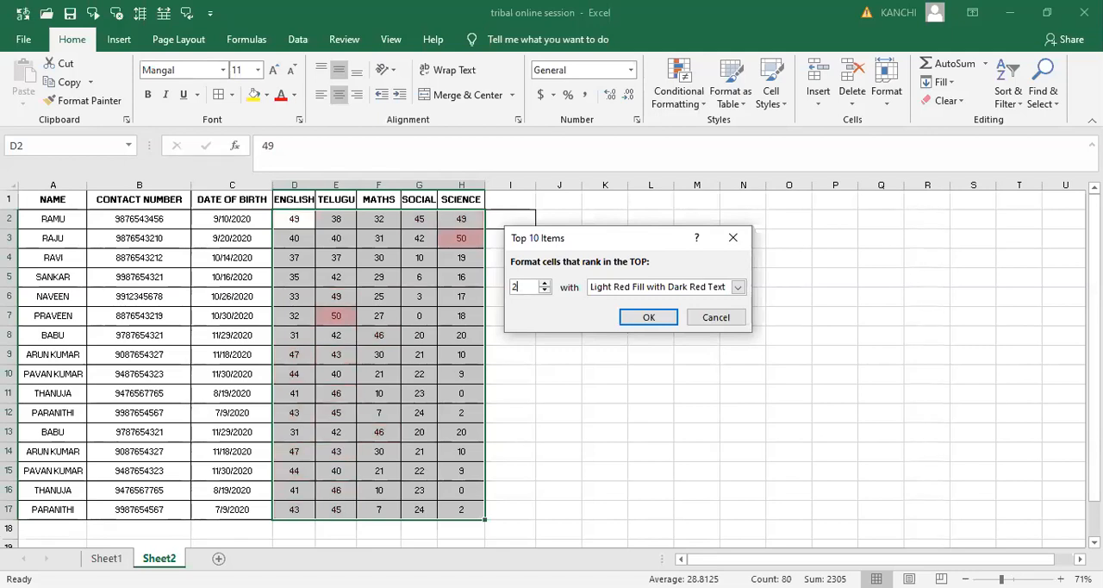
key(BackSpace)
text(1)
key(BackSpace)
text(3)
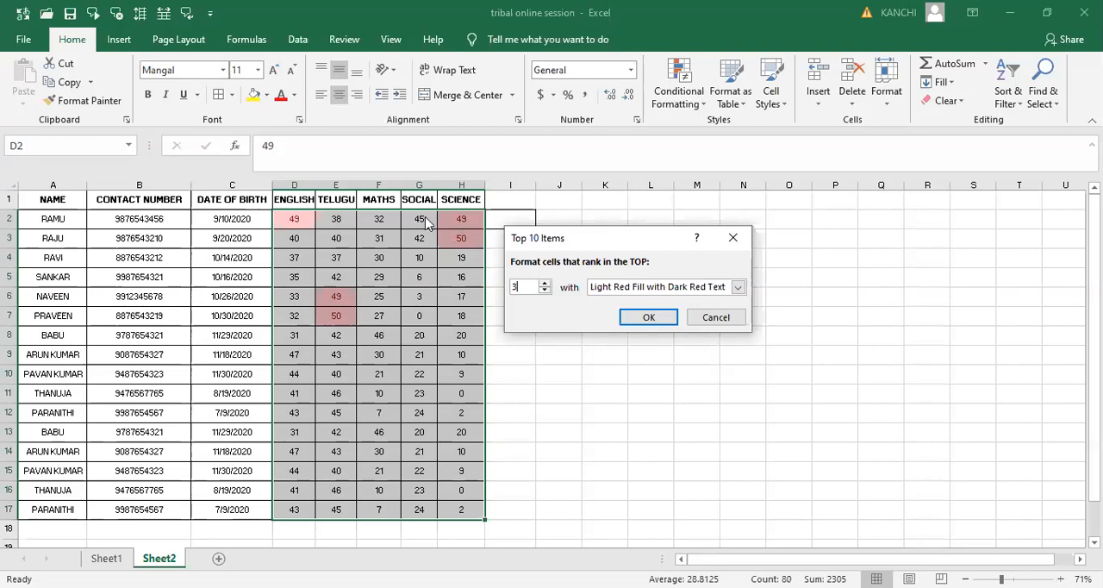
- Try rank counts 4, 5, 7 and 8 in the top-items rule, and dismiss it without applying
key(BackSpace)
text(4)
key(BackSpace)
text(5)
key(BackSpace)
text(7)
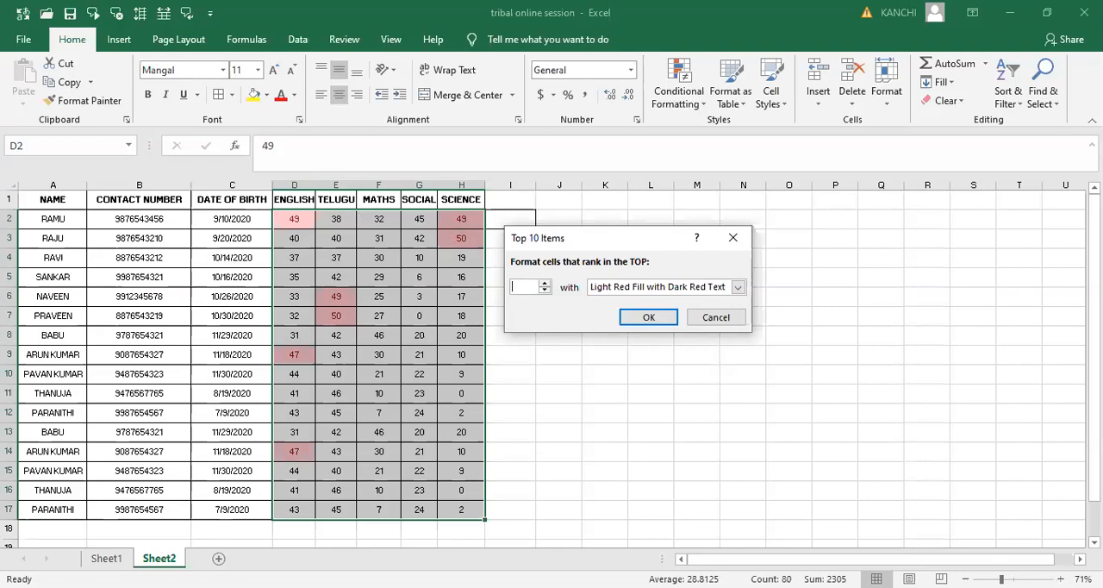
key(BackSpace)
text(8)
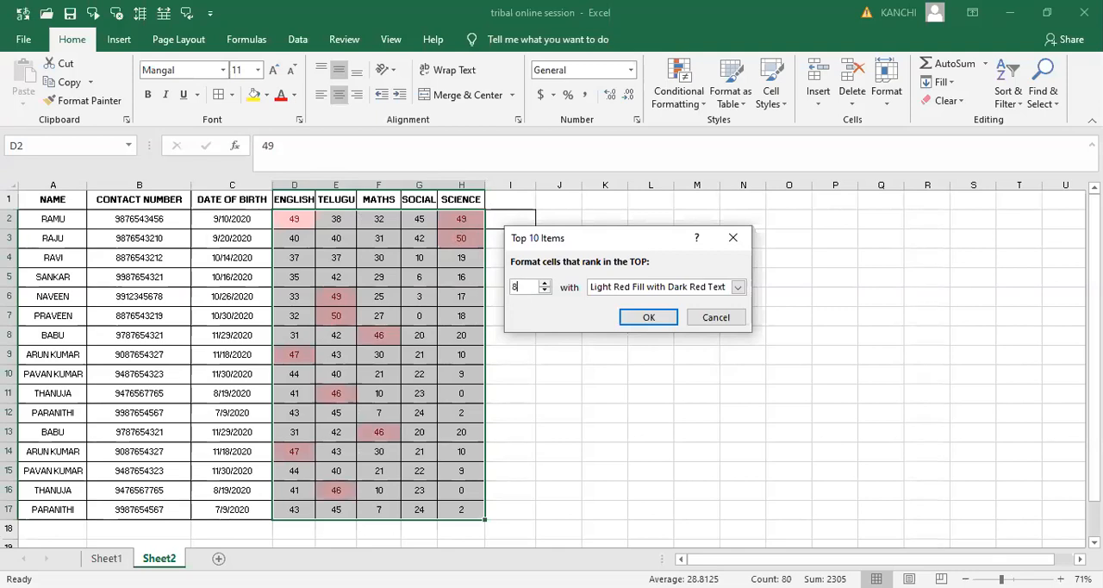
key(BackSpace)
click(733, 241)
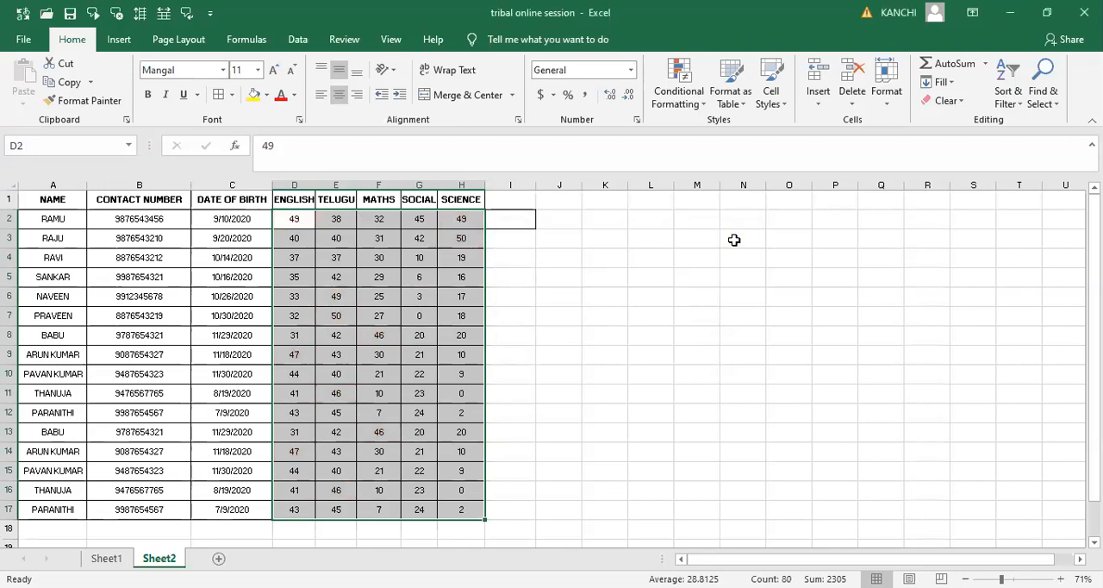
click(687, 93)
mouse_move(729, 166)
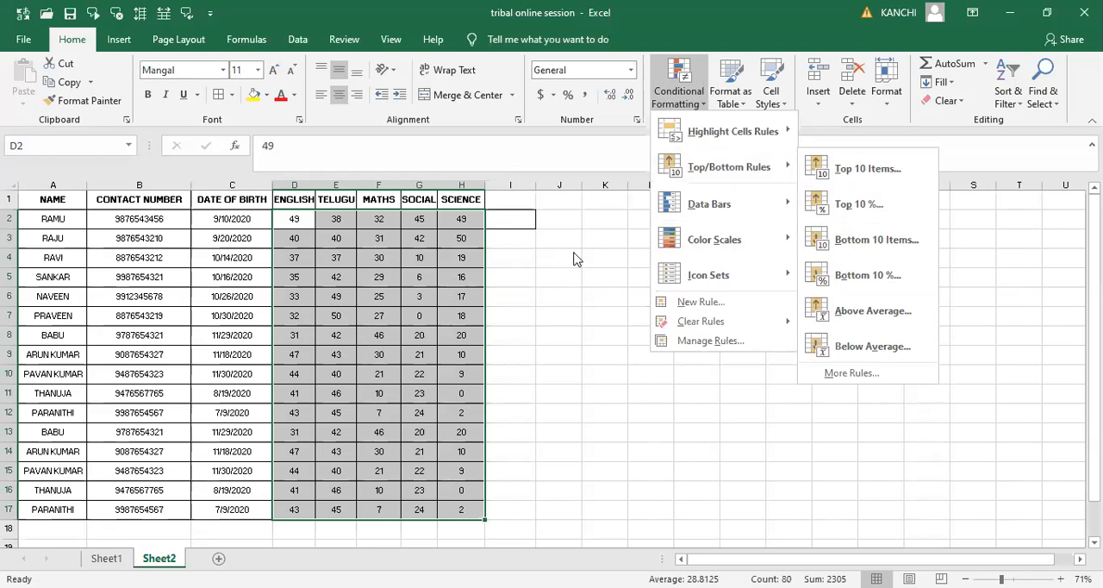
click(526, 223)
- Enter 50 in cell I2, beside the first record's SCIENCE mark
click(525, 223)
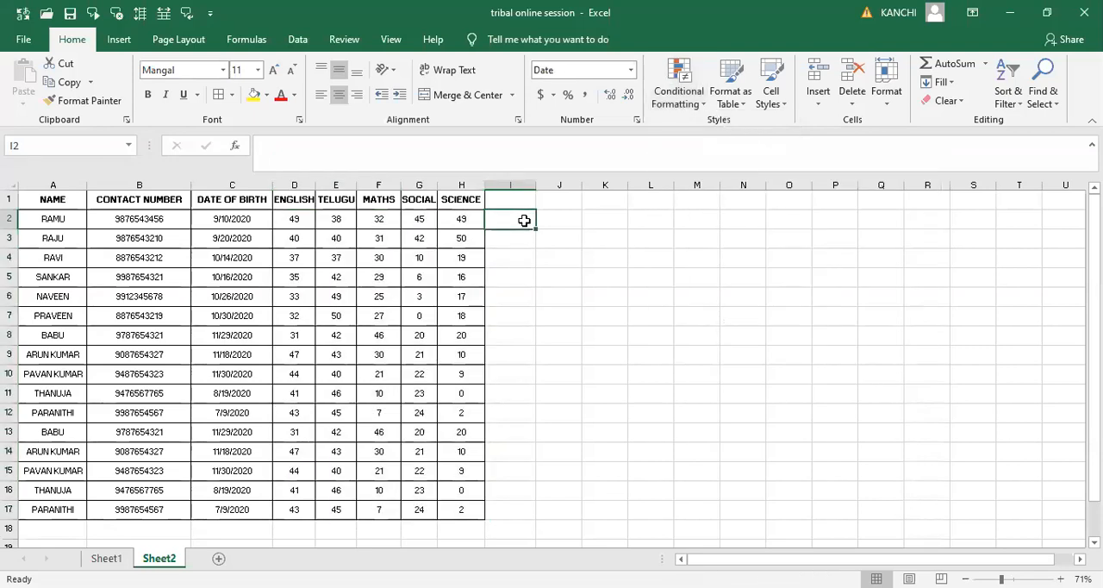
text(5)
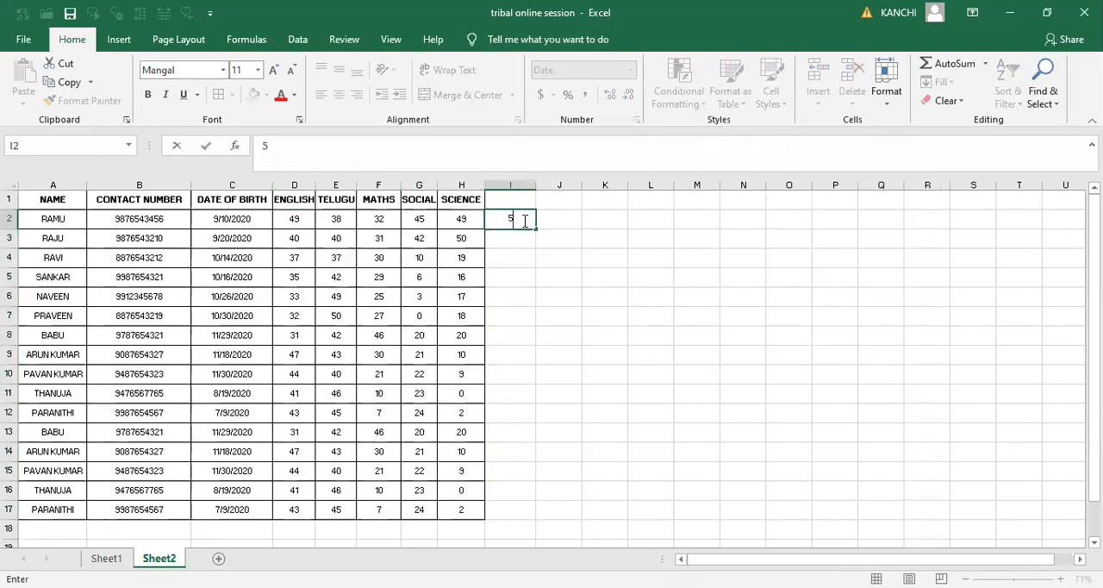
text(0)
key(Return)
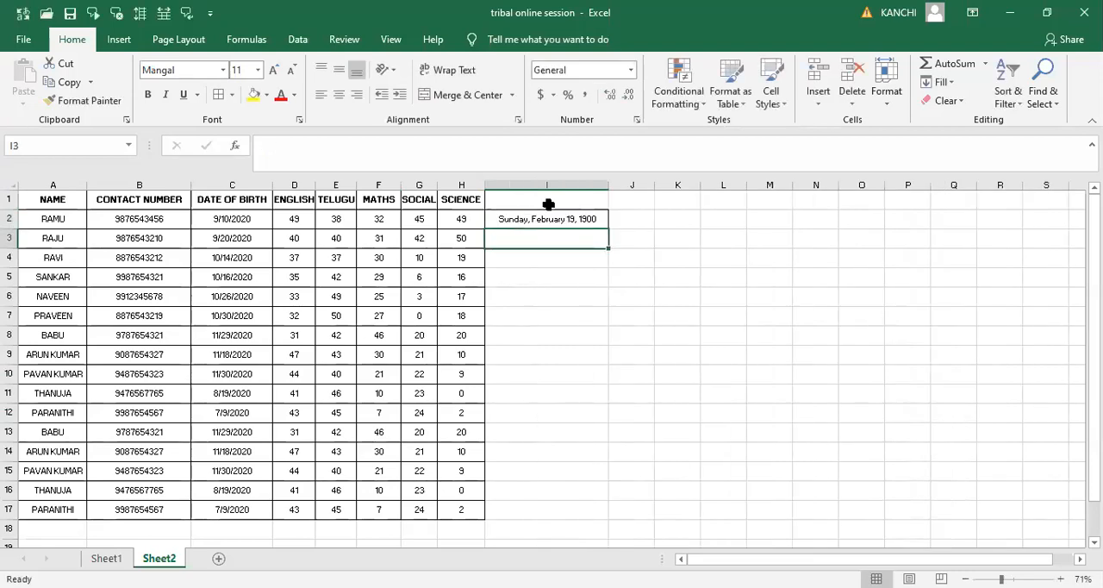
- Format the whole of column I as Percentage and re-enter I2 as 50%
click(547, 185)
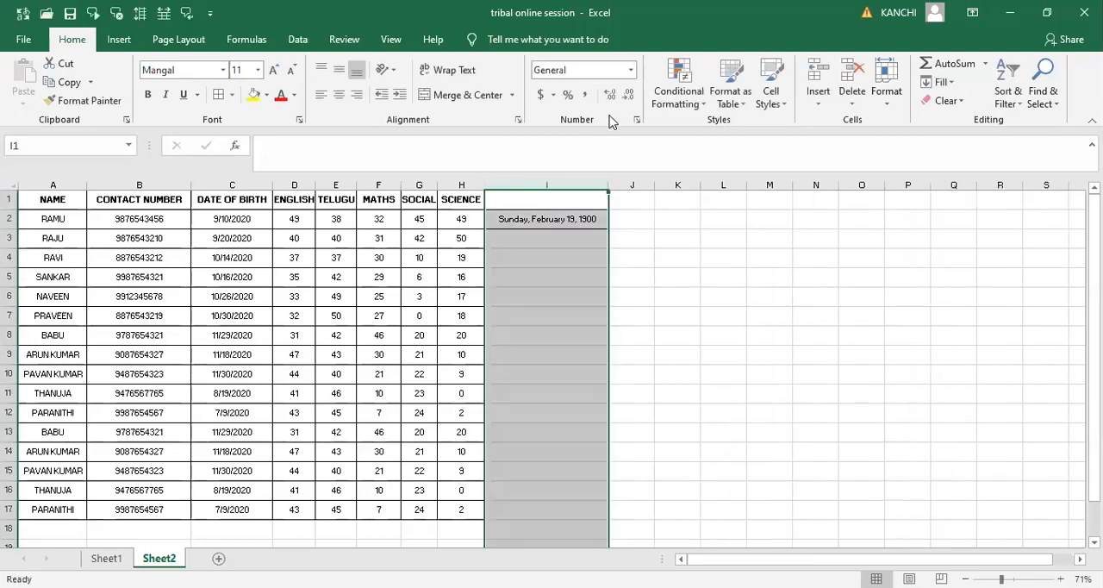
click(630, 70)
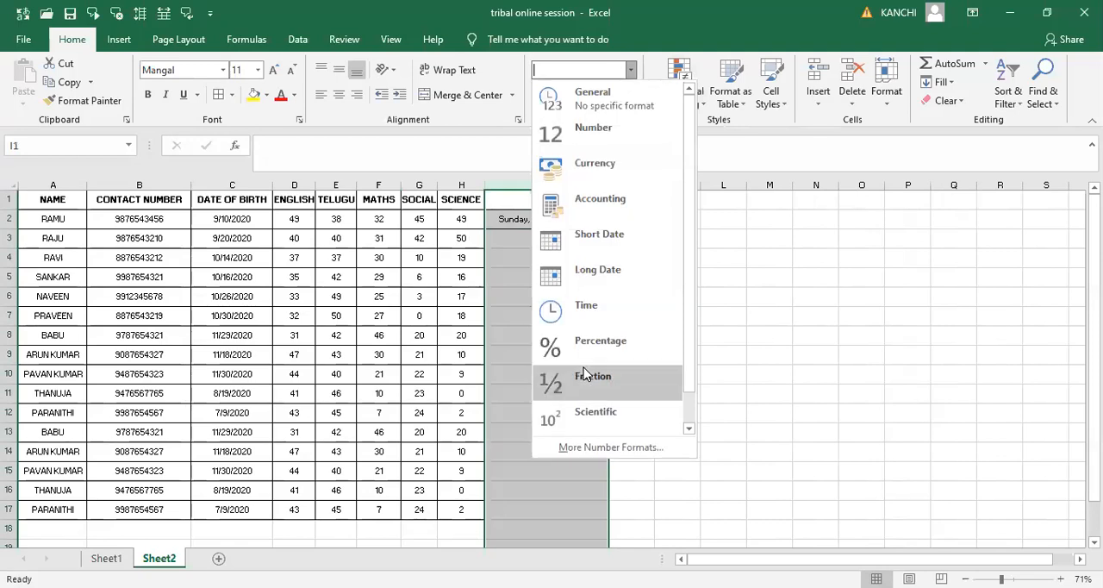
click(591, 342)
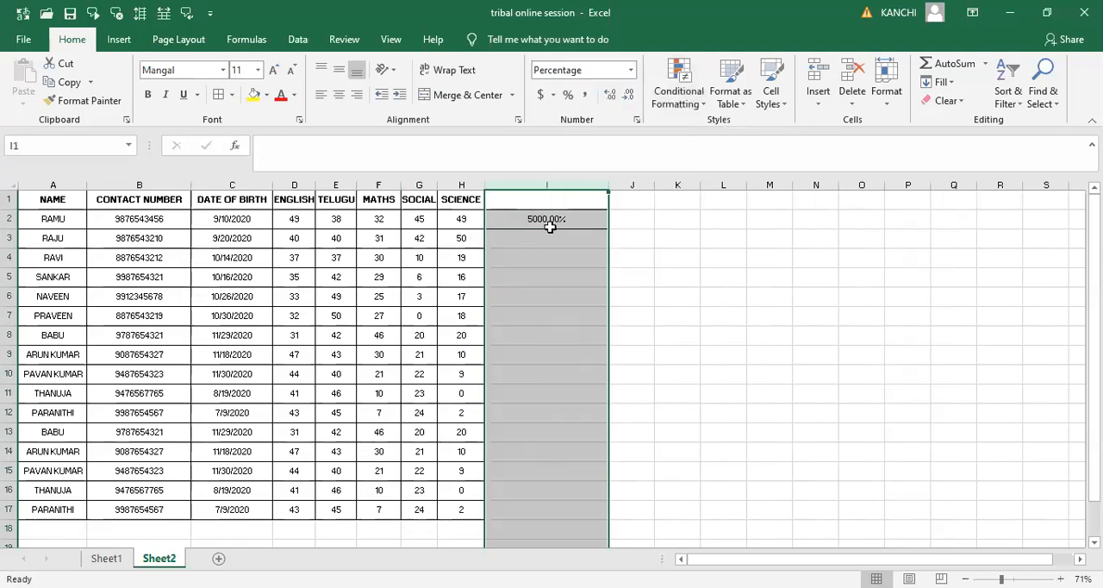
click(549, 223)
text(50)
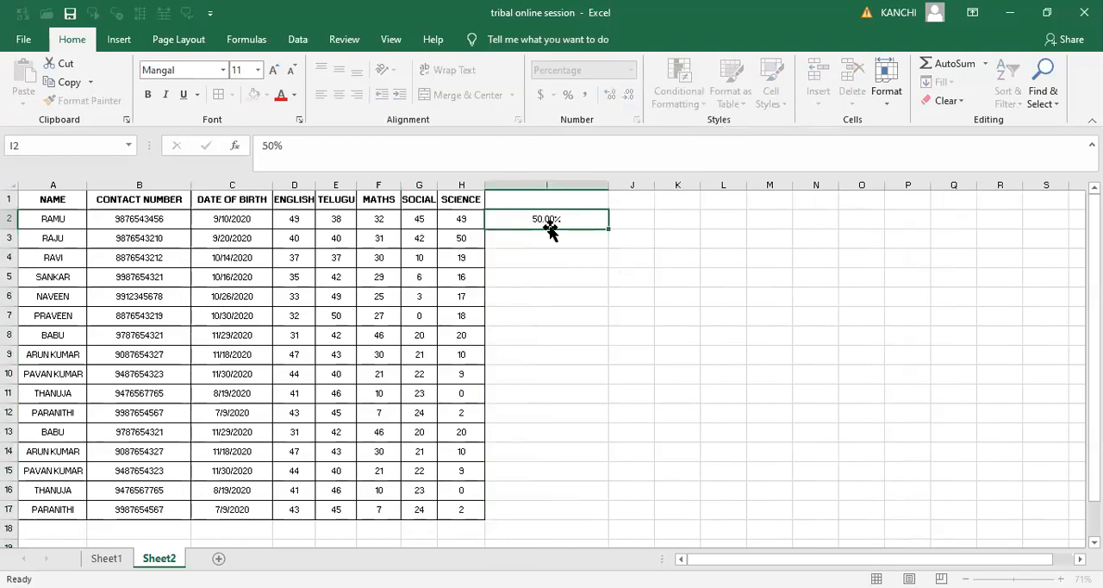
key(Return)
- Enter the percentages 55, 56, 57 and 58 in cells I3 to I6
click(549, 223)
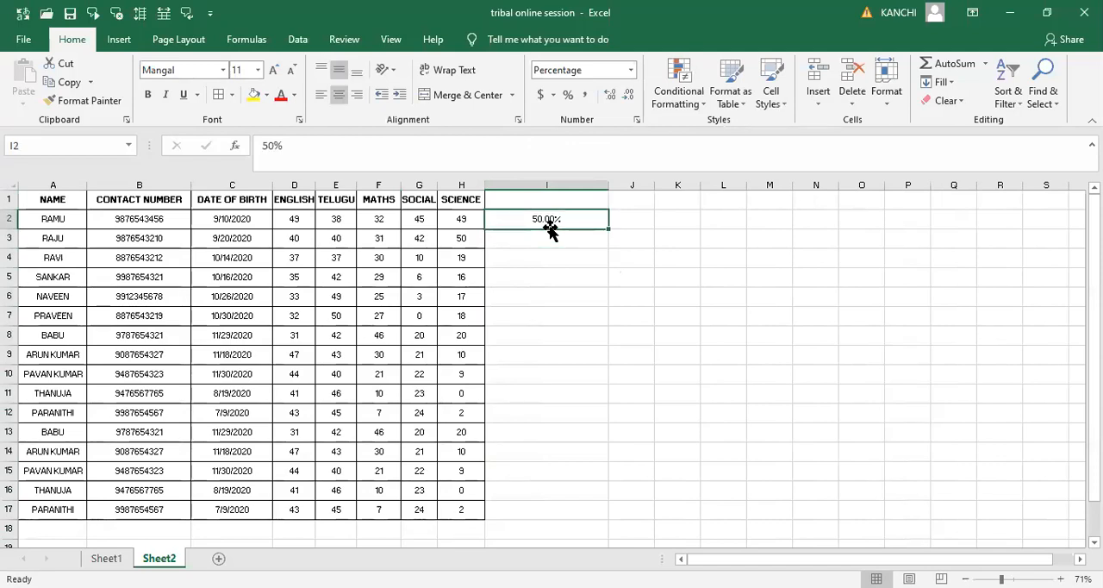
key(Return)
text(55)
key(Return)
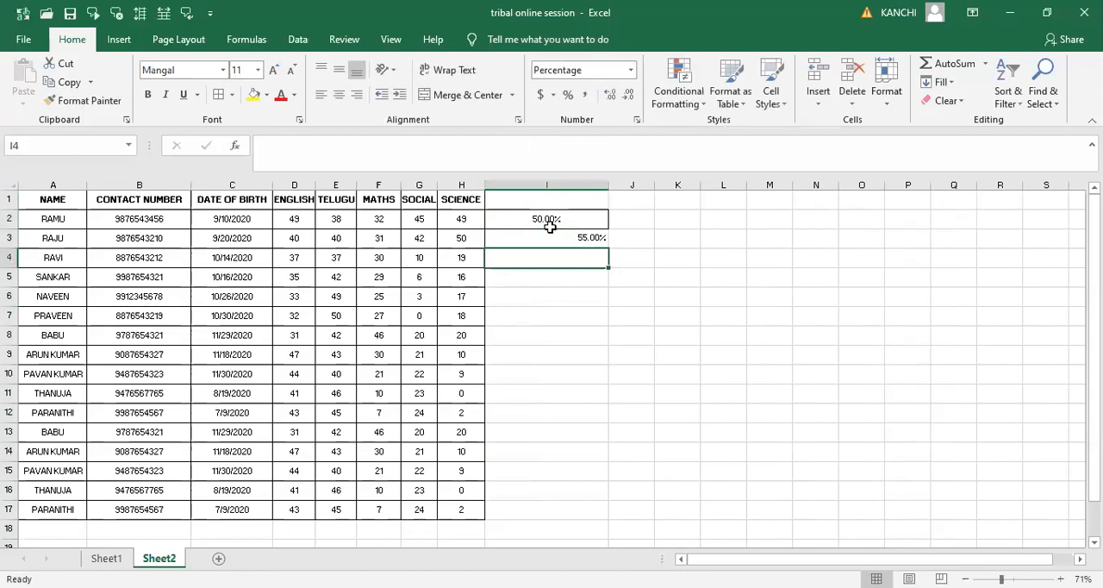
text(56)
key(Return)
text(57)
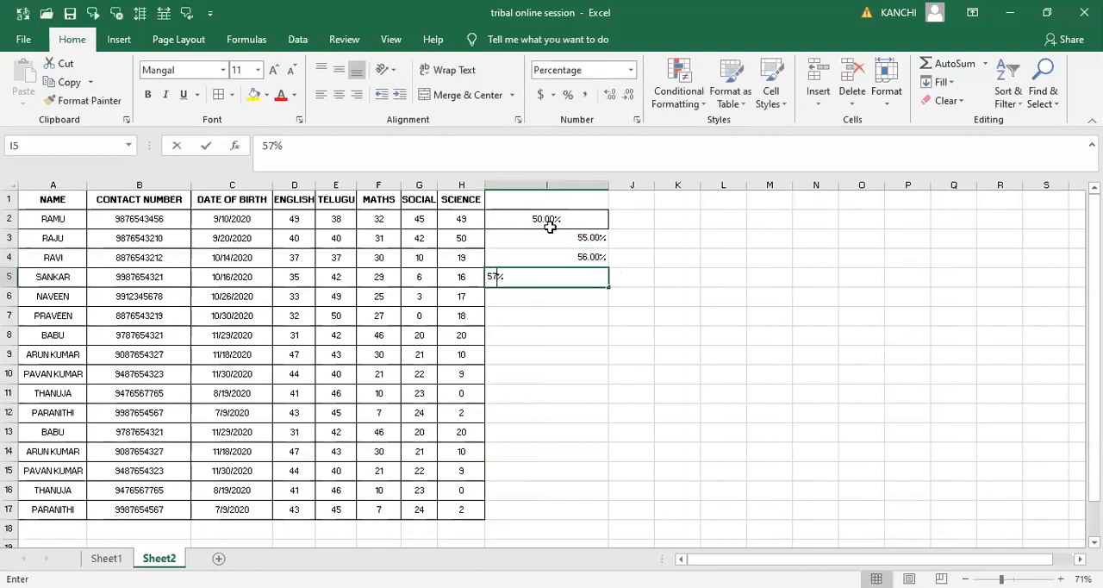
key(Return)
text(58)
key(Return)
- Fill cells I7 to I10 with the percentages 55, 56, 57 and 58
text(55)
key(Return)
text(56)
key(Return)
text(57)
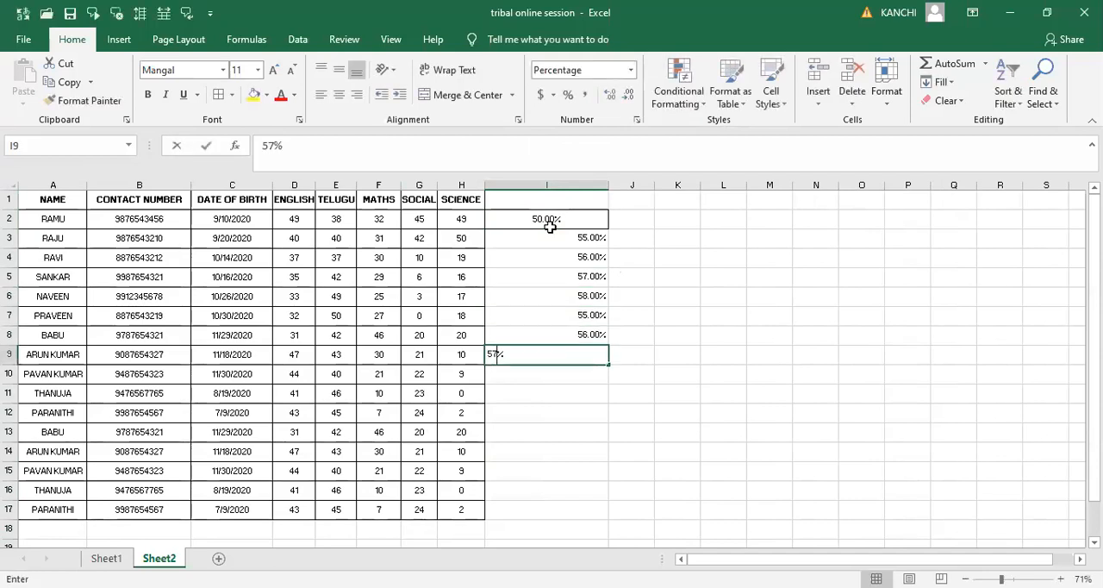
key(Return)
text(58)
key(Return)
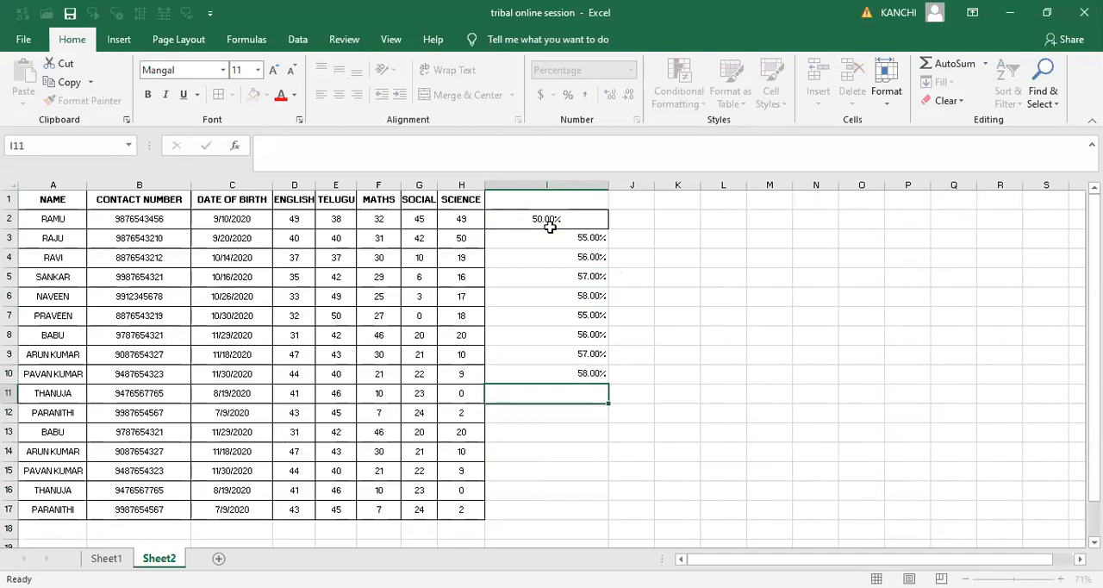
- Enter the percentages 59, 58 and 55 in cells I11 to I13
text(59)
key(Return)
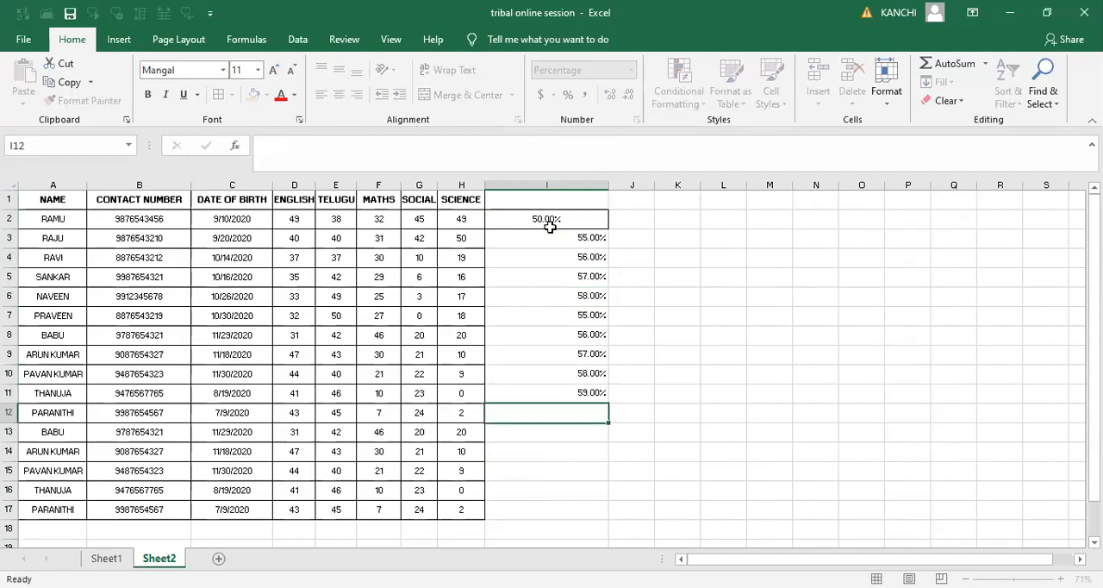
text(58)
key(Return)
text(55)
key(Return)
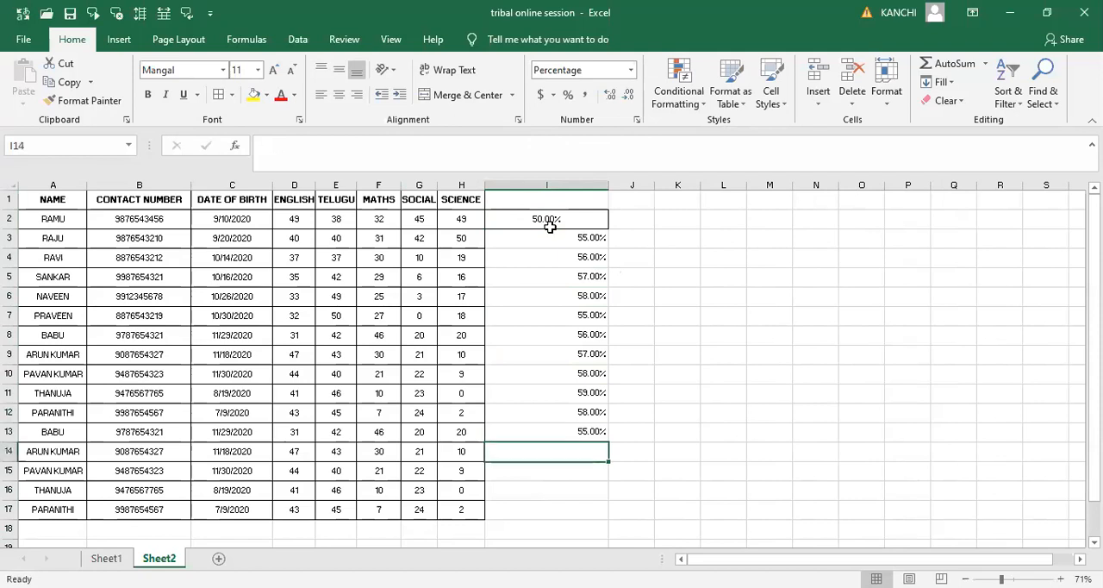
- Complete the percentage column by entering 54, 53, 52 and 55 in cells I14 to I17
text(54)
key(Return)
text(53)
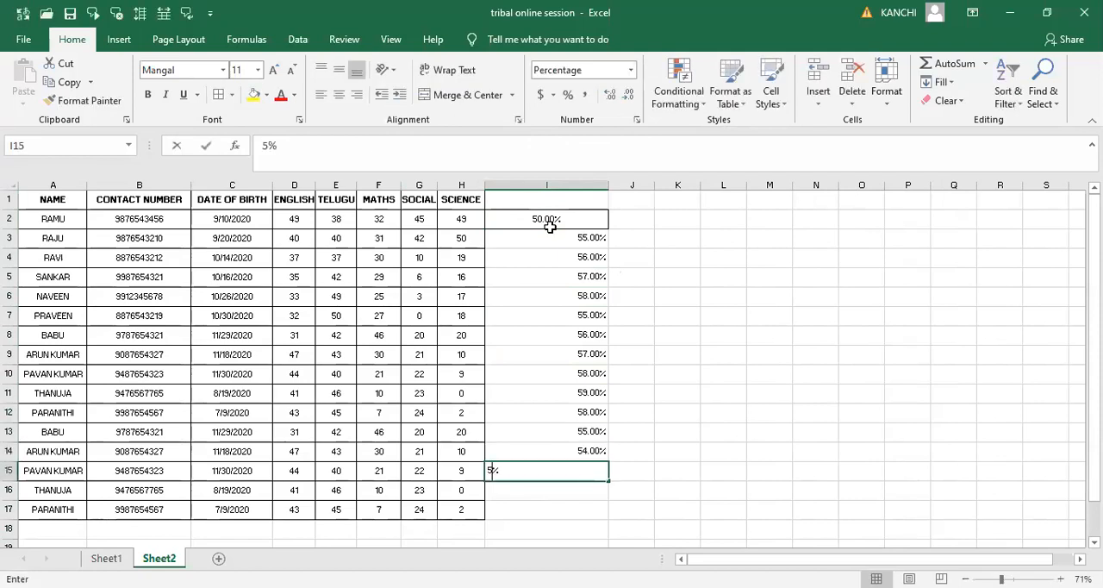
key(Return)
text(52)
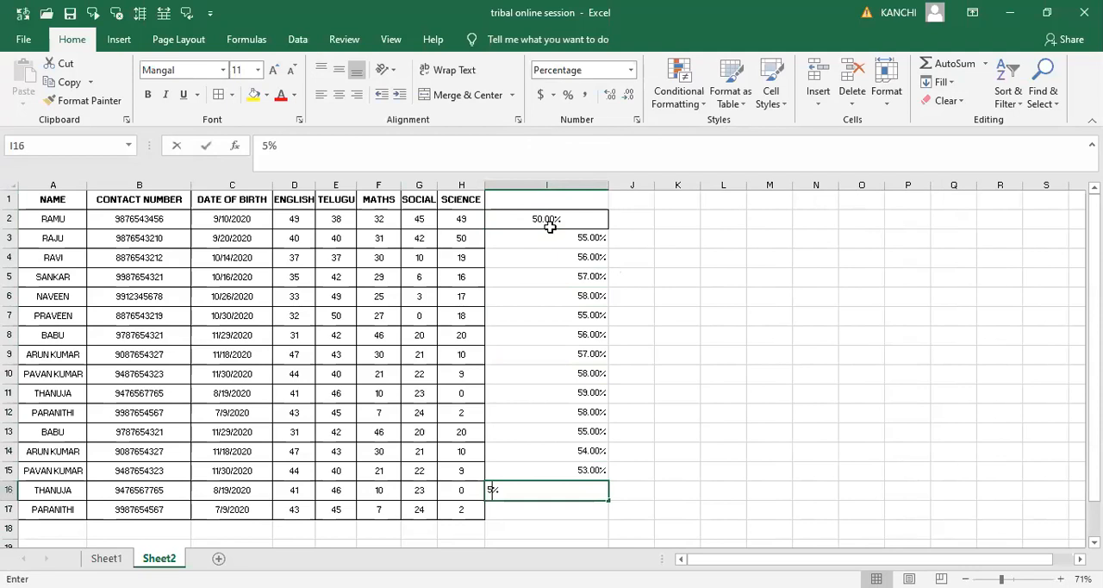
key(Return)
text(55)
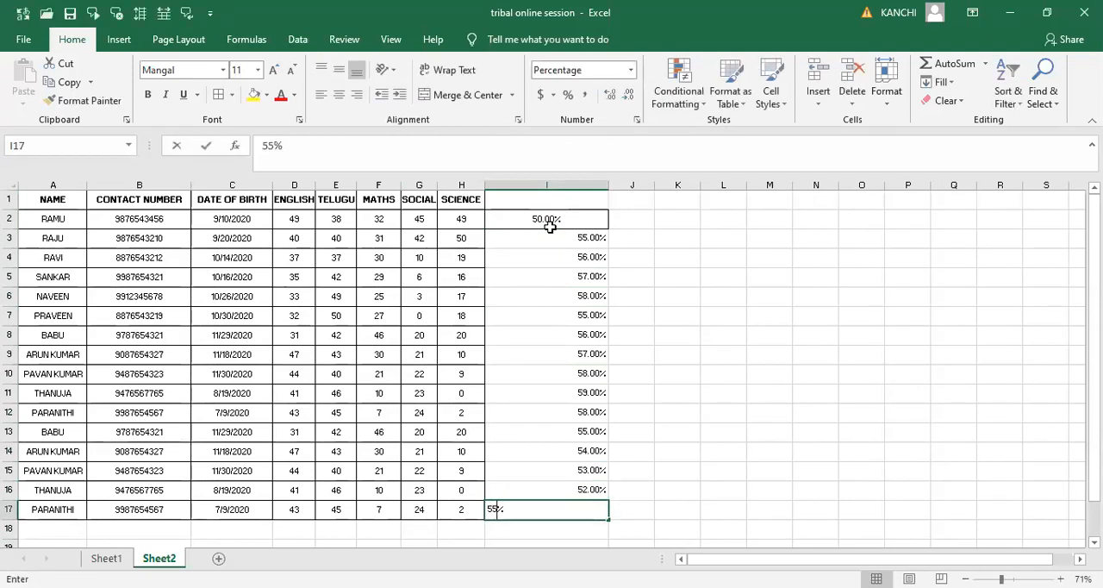
key(Up)
key(Up)
key(Up)
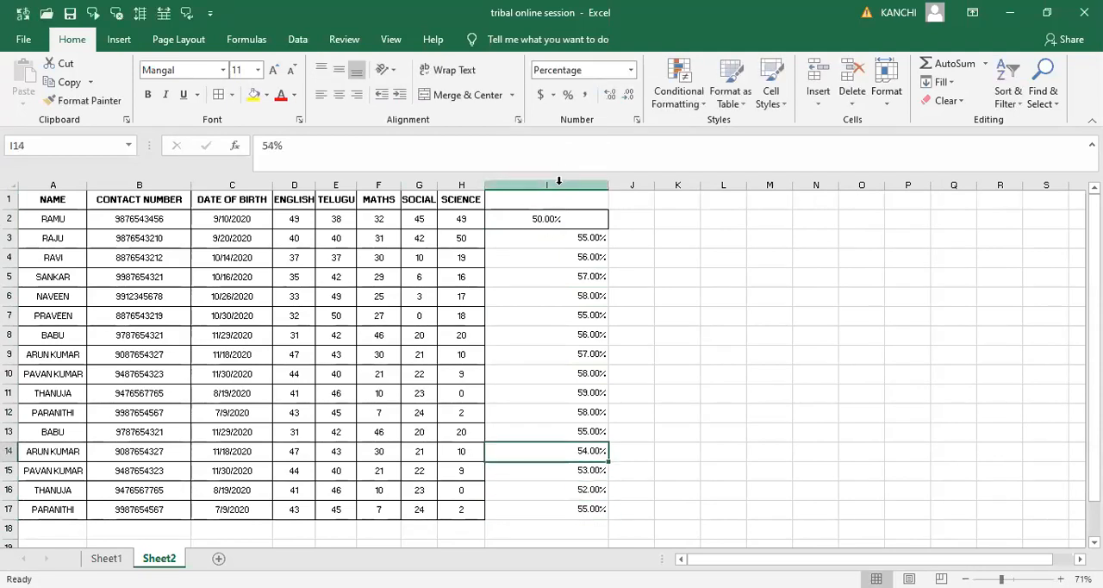
- Reduce column I to whole percentages without decimals and centre its contents horizontally and vertically
click(561, 183)
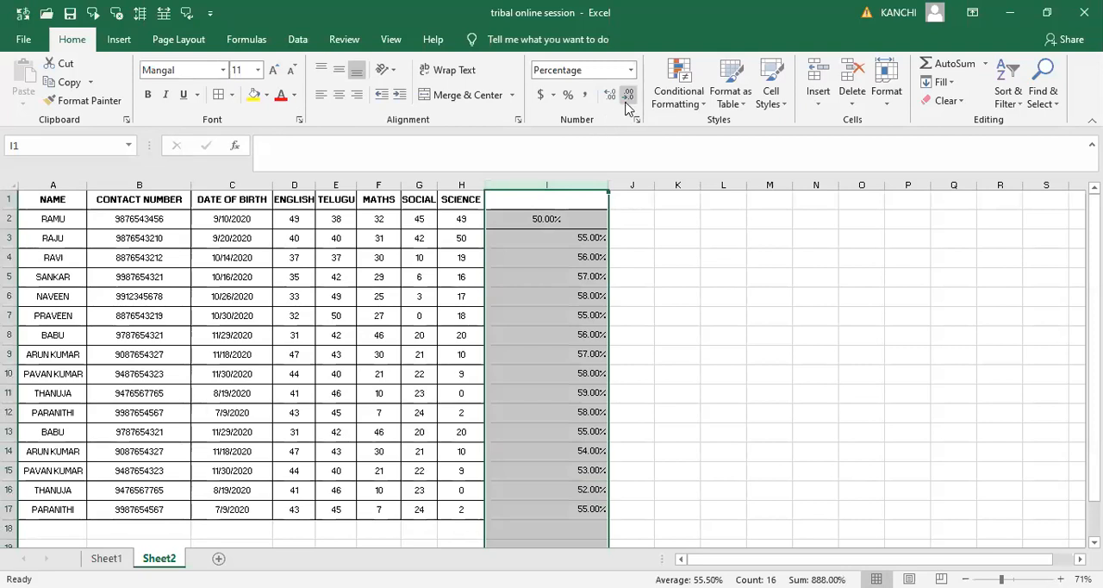
click(627, 102)
click(627, 102)
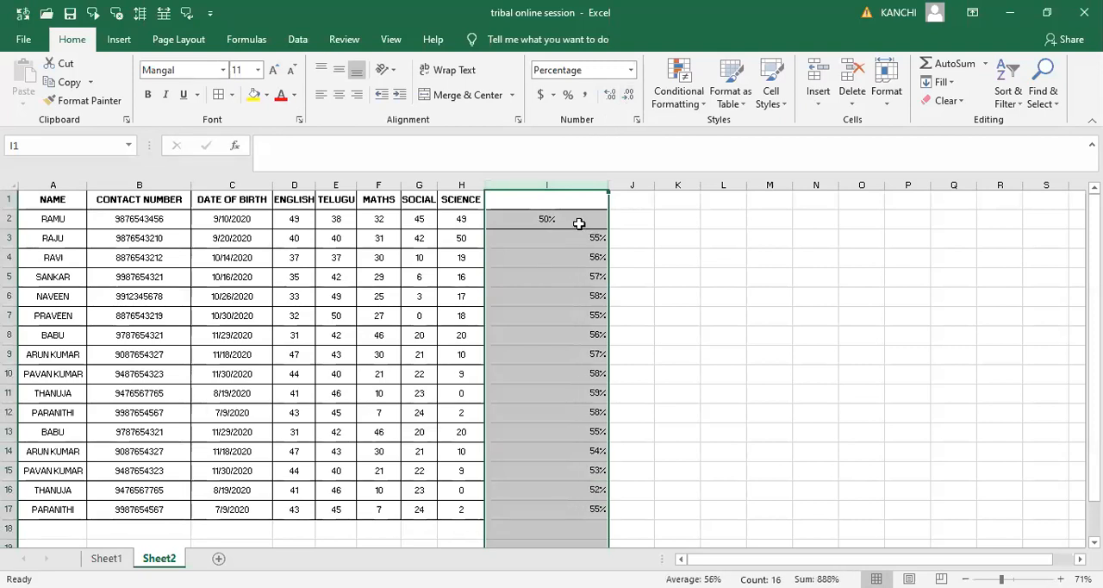
click(338, 97)
click(339, 69)
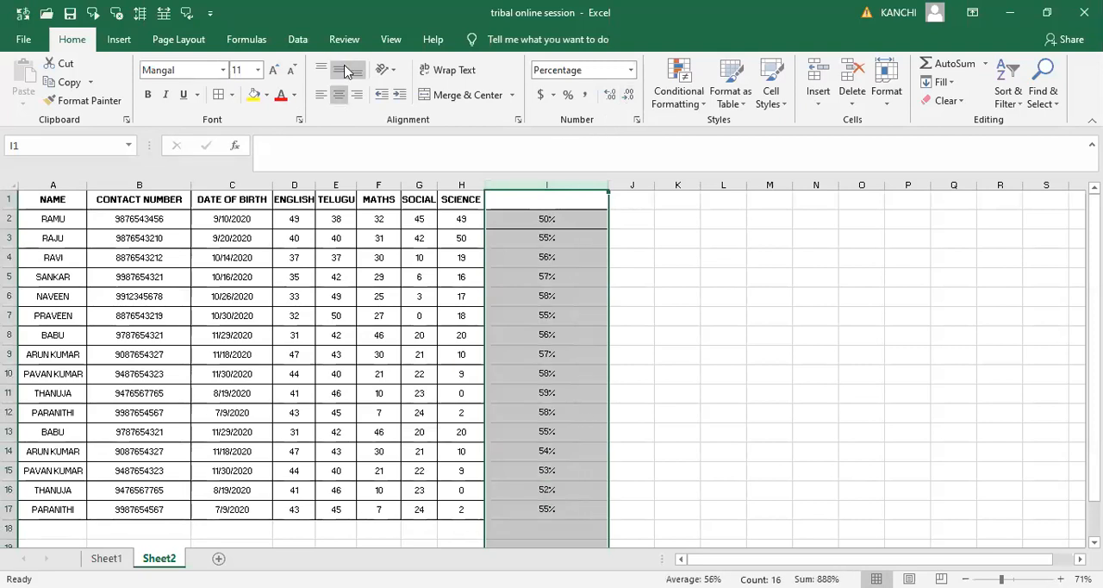
- Enter the heading PERCENTAGE in cell I1
click(553, 191)
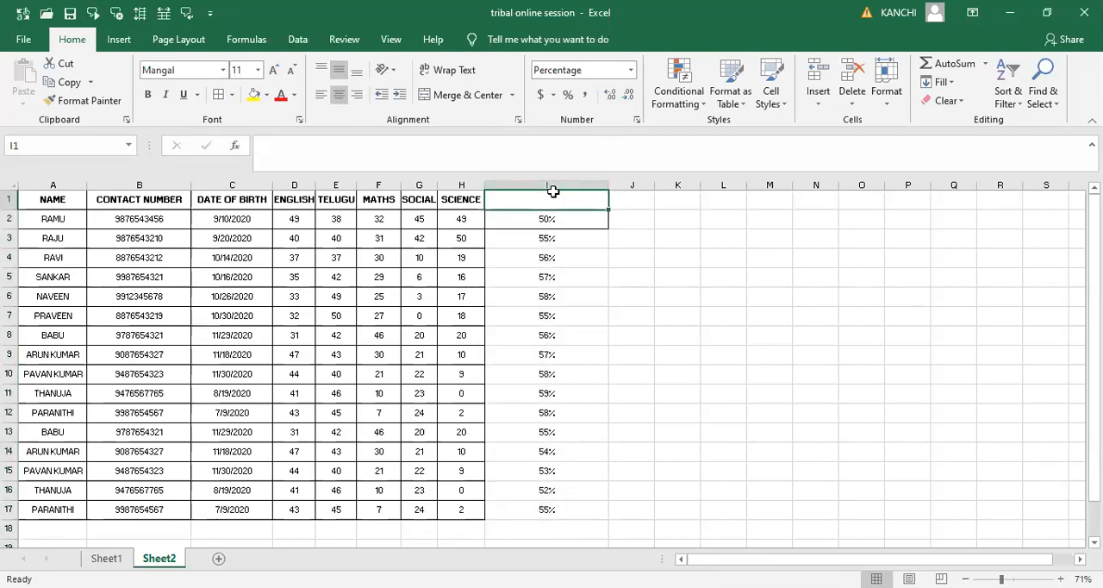
text(PERCE)
text(NT)
text(ag)
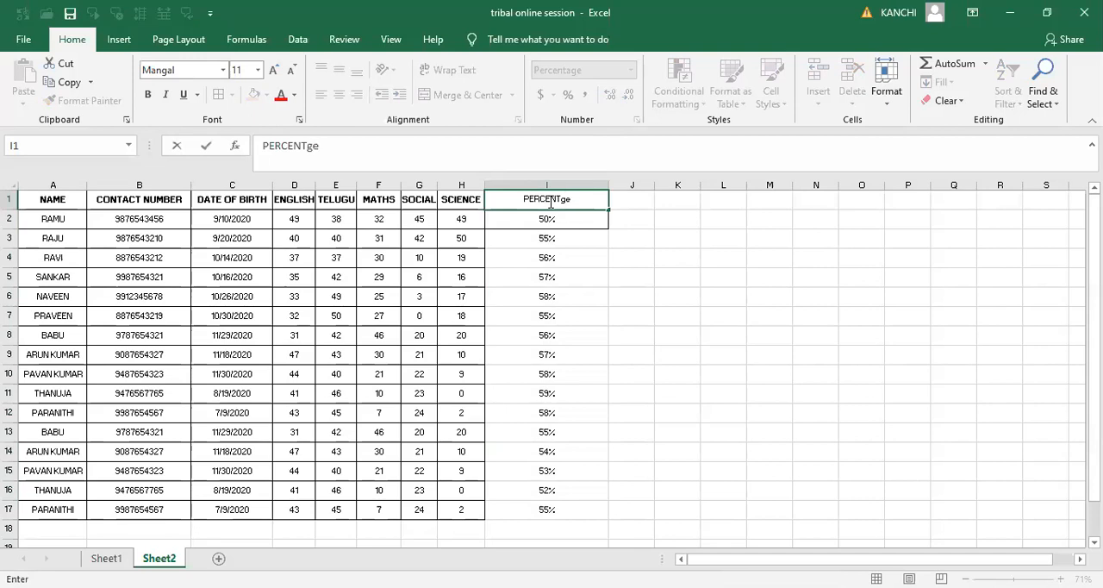
key(BackSpace)
key(BackSpace)
text(AGE)
key(Tab)
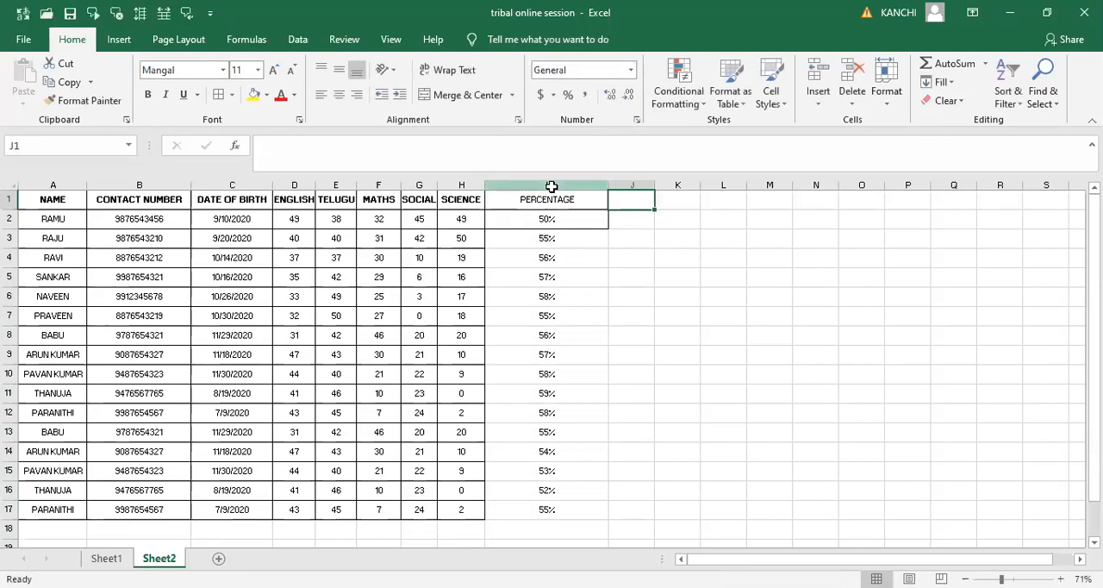
- Set up a Top 10 % conditional formatting rule on the whole PERCENTAGE column and set its threshold to 20 %
click(550, 185)
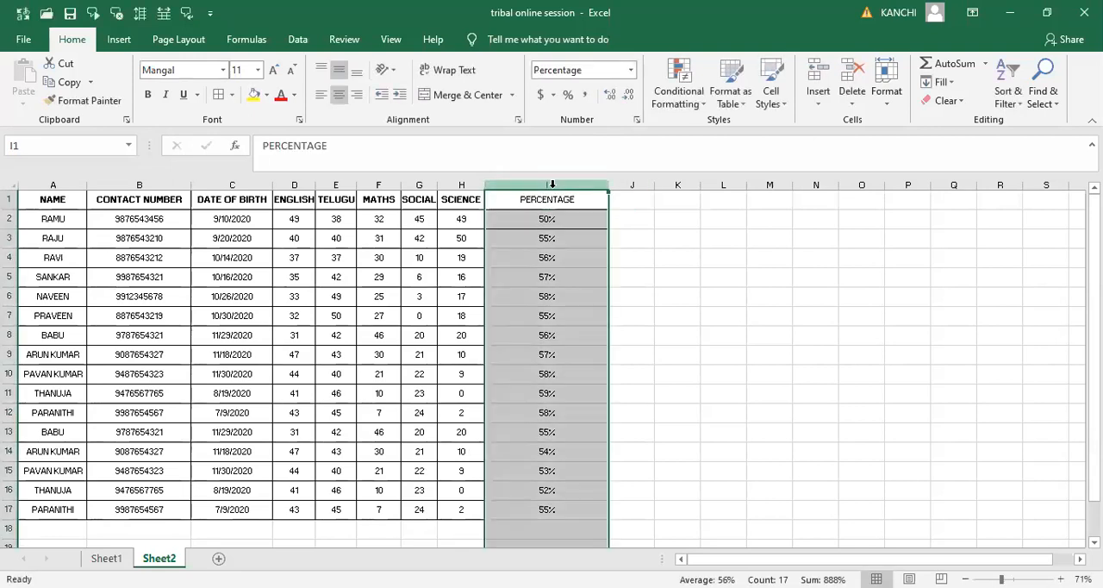
click(694, 103)
mouse_move(725, 175)
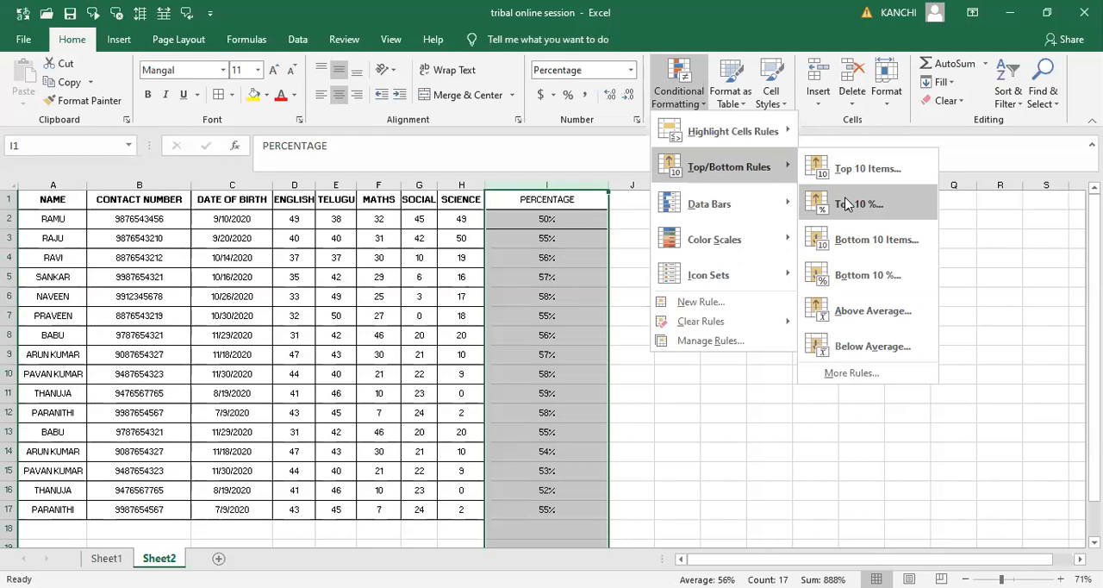
click(848, 204)
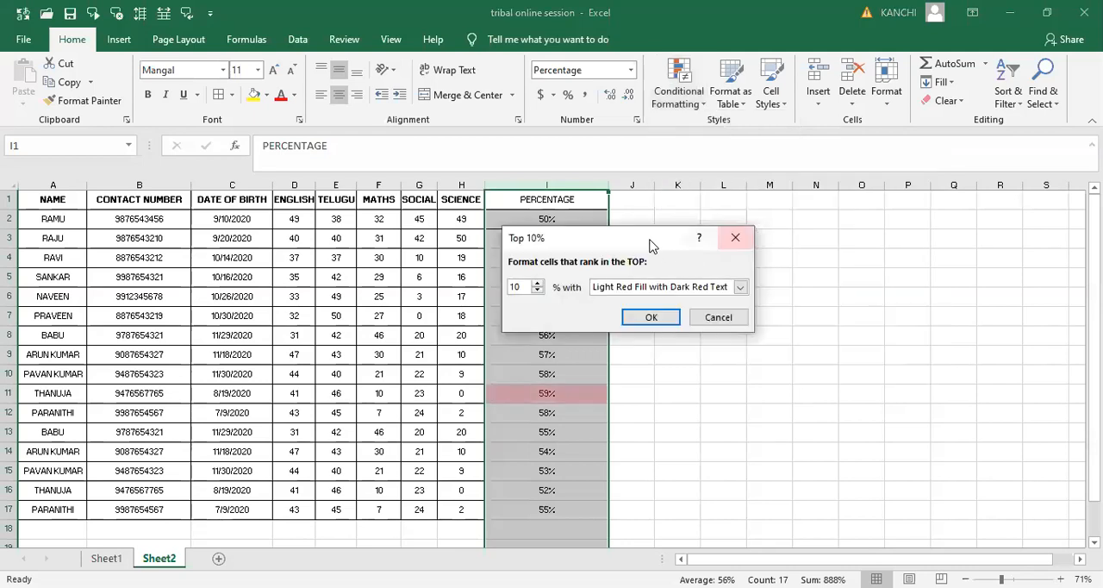
drag(651, 242, 846, 231)
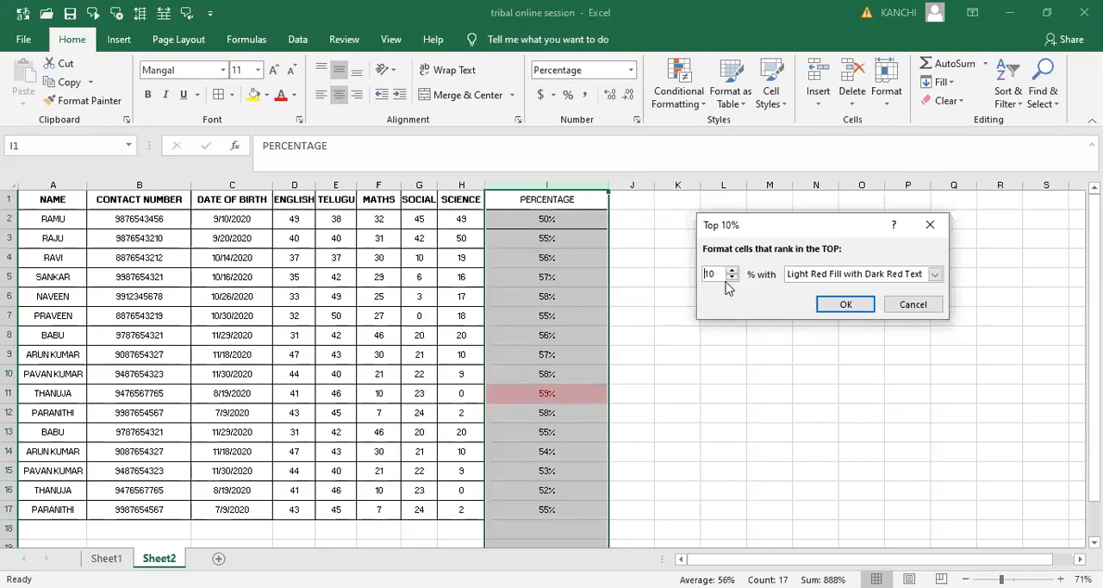
key(BackSpace)
key(BackSpace)
text(20)
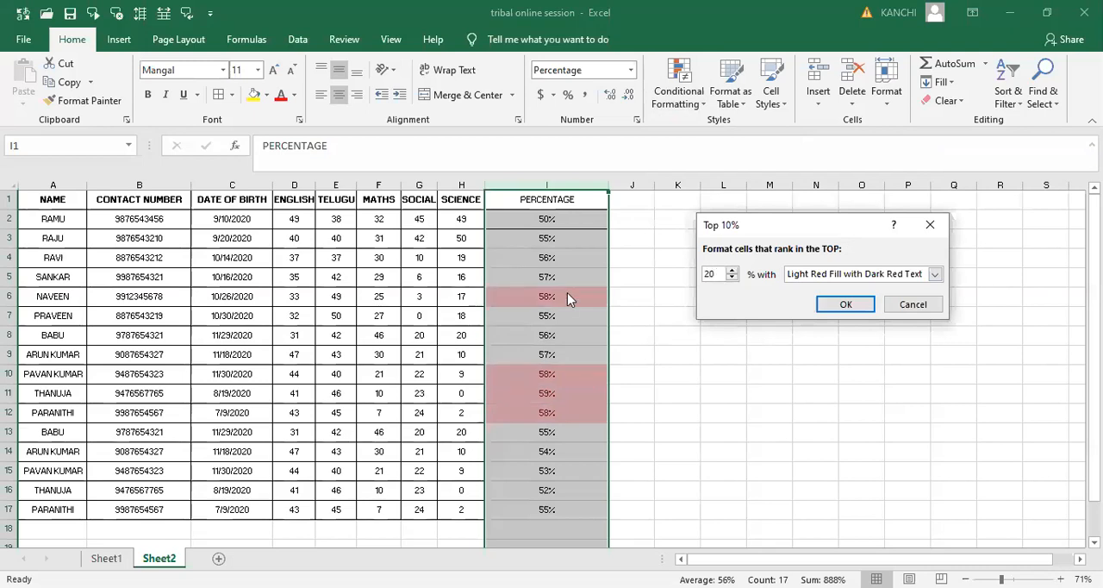
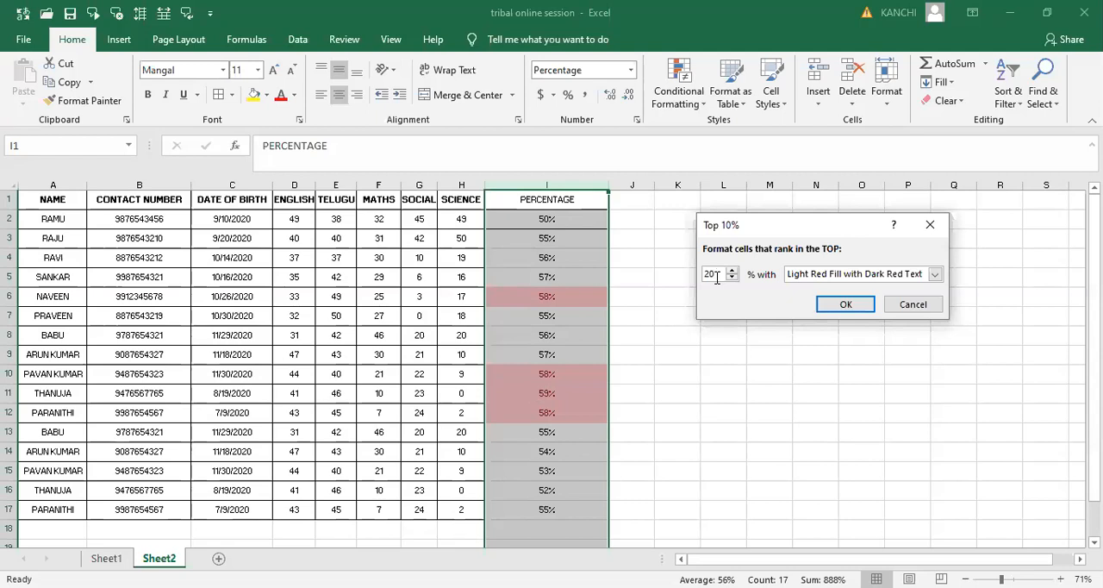
- Clear the threshold of the Top 10 % rule and discard the rule
key(BackSpace)
key(BackSpace)
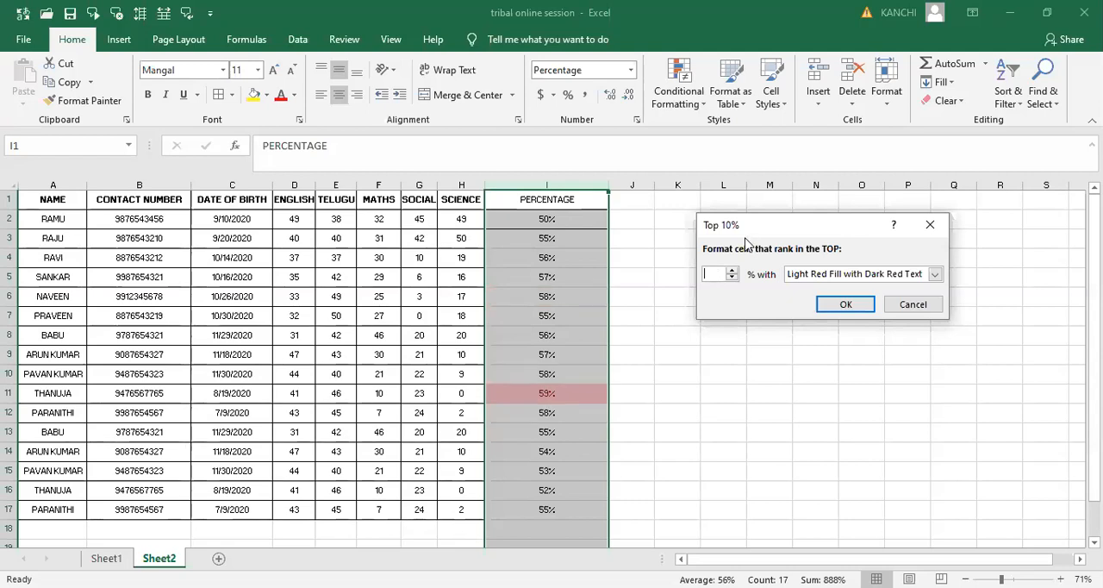
click(930, 227)
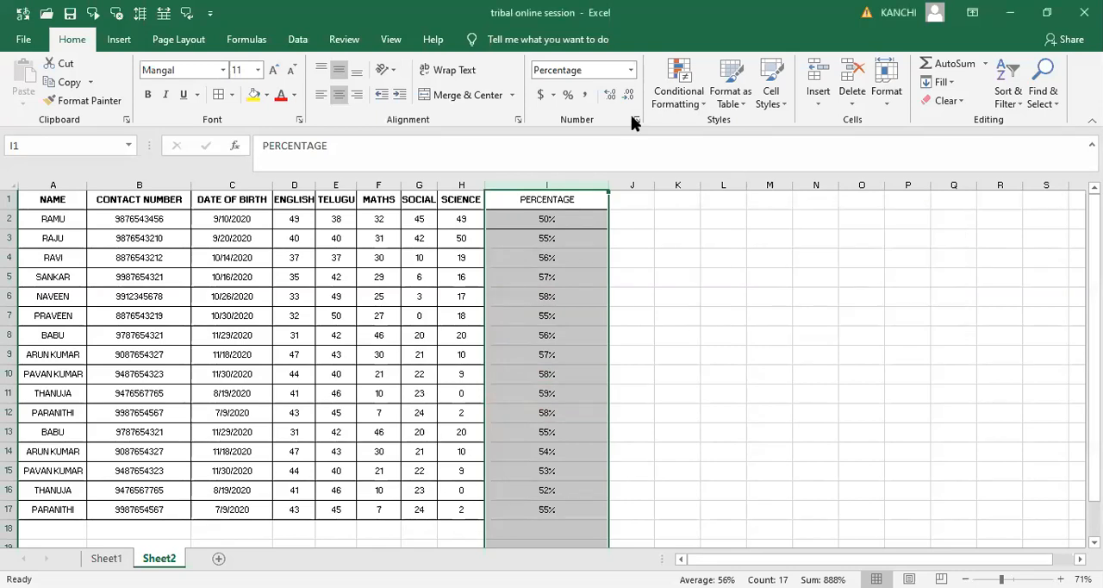
- Try a Bottom 10 Items rule with its count set to 20 on the subject marks in D2:H17, and discard it
click(696, 107)
mouse_move(729, 166)
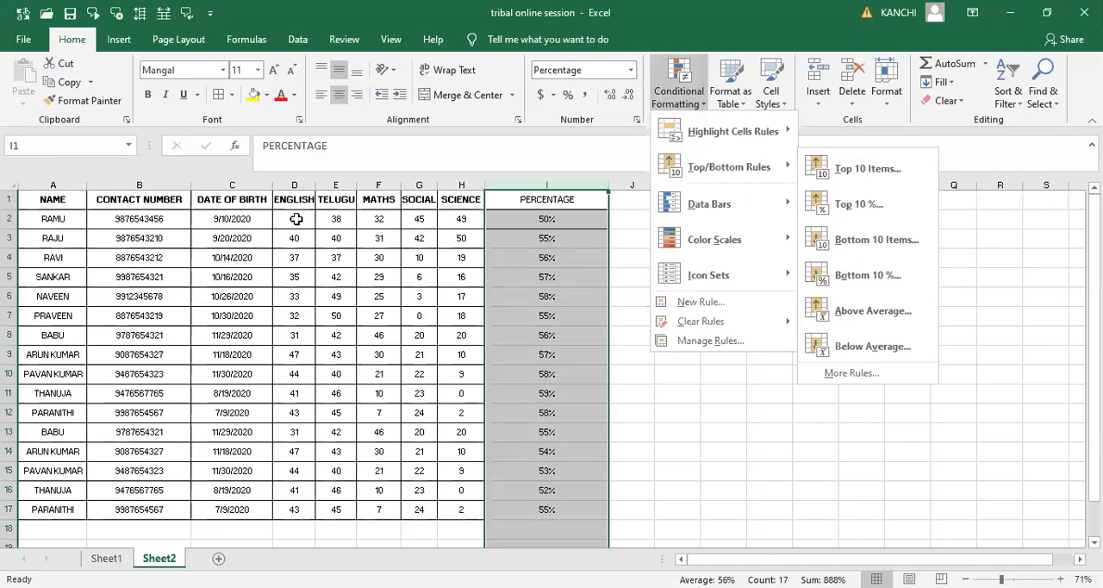
drag(296, 219, 419, 219)
key(shift+Right)
key(shift+Down)
key(shift+Down)
key(shift+Down)
key(shift+Down)
key(shift+Down)
key(shift+Down)
key(shift+Down)
key(shift+Down)
key(shift+Down)
key(shift+Down)
key(shift+Down)
key(shift+Down)
key(shift+Down)
key(shift+Down)
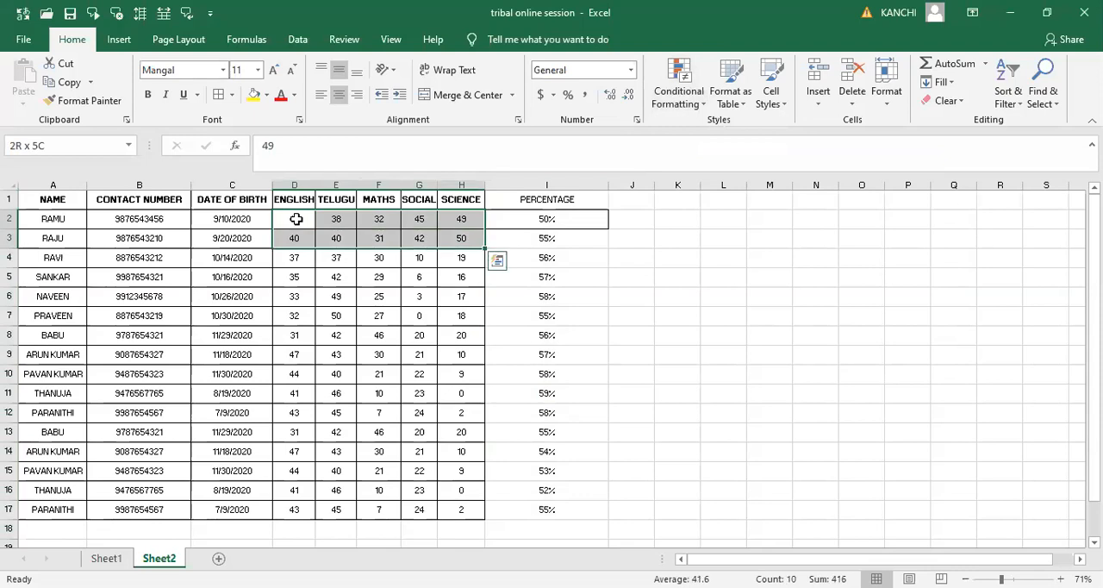
key(shift+Down)
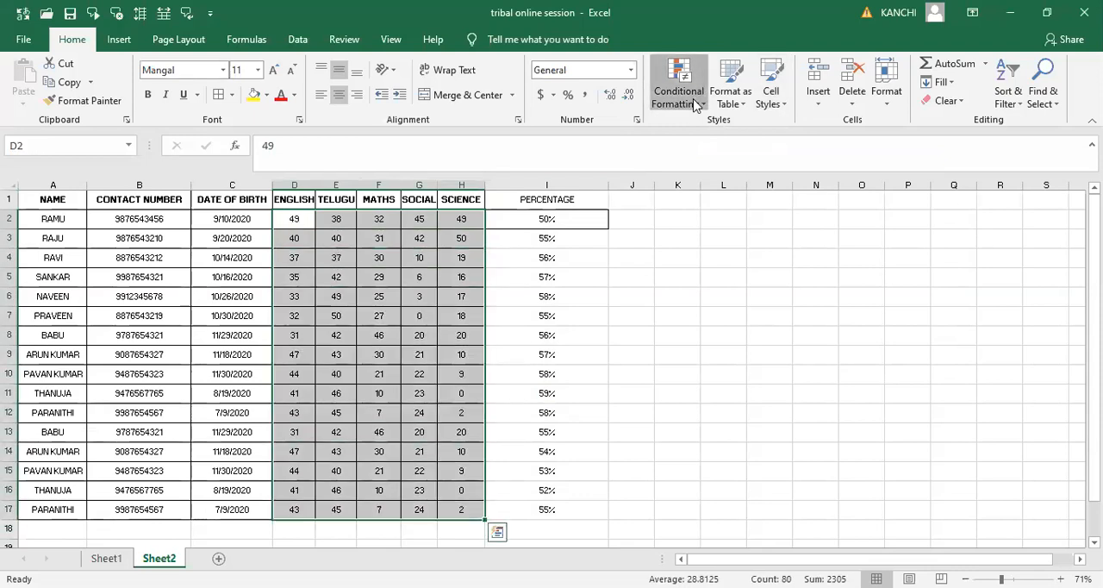
mouse_move(722, 180)
click(893, 244)
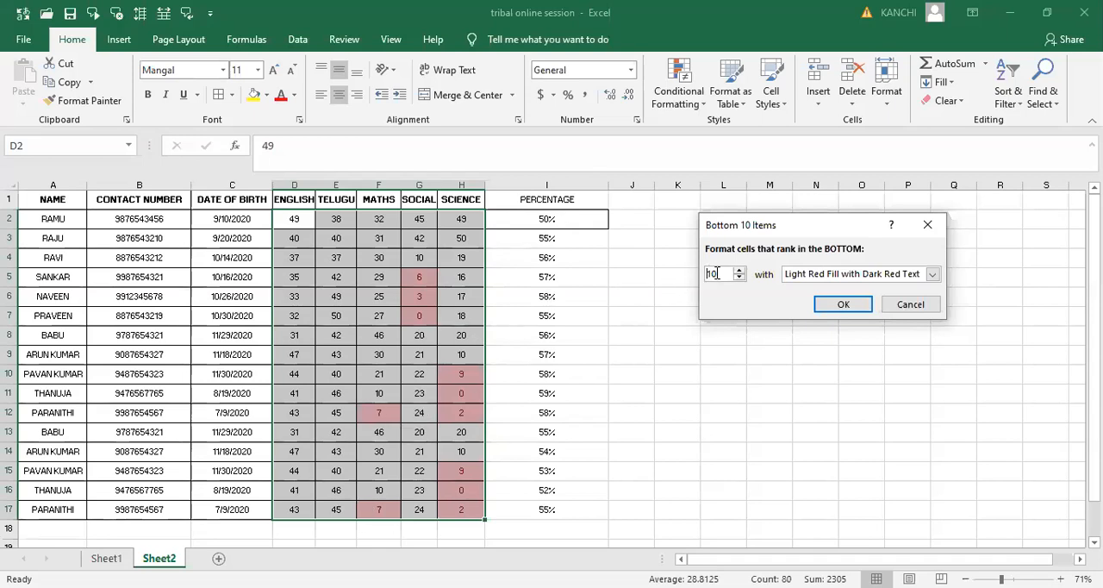
double_click(716, 273)
text(20)
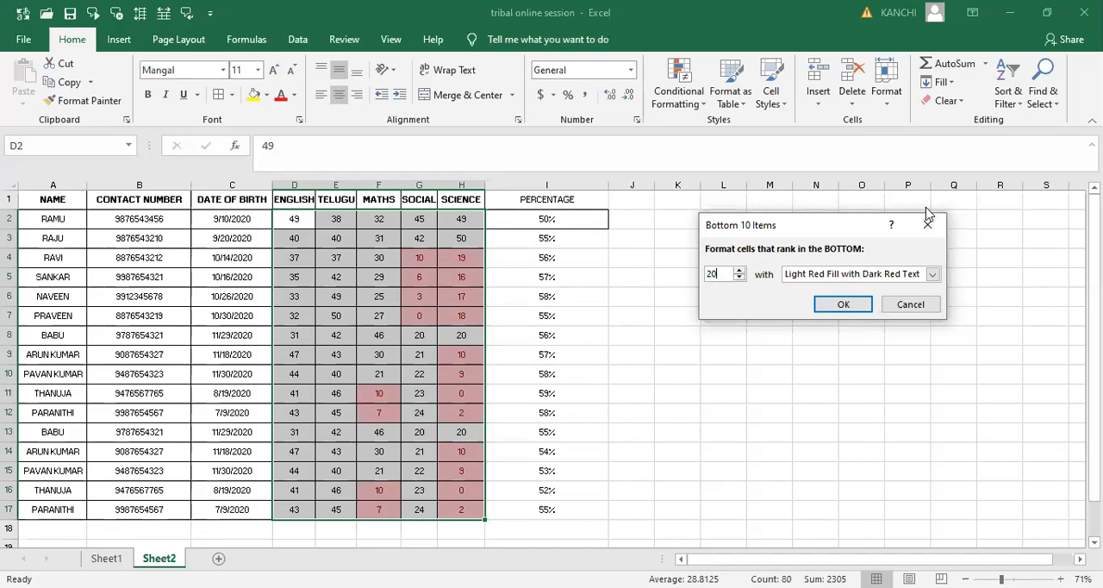
key(Escape)
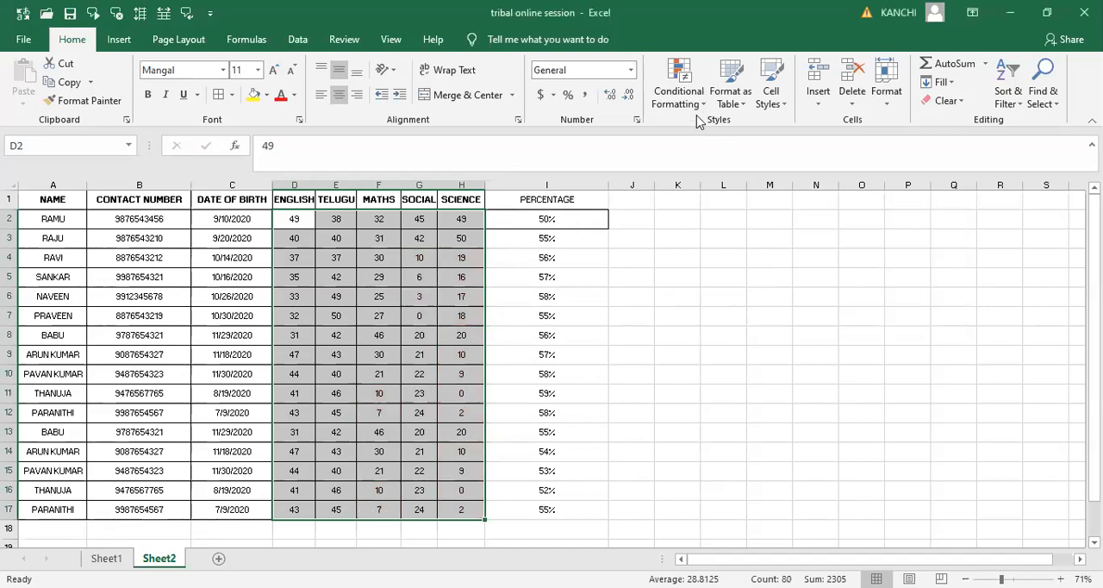
- Preview the default Bottom 10 % rule on the whole PERCENTAGE column and discard it
click(555, 186)
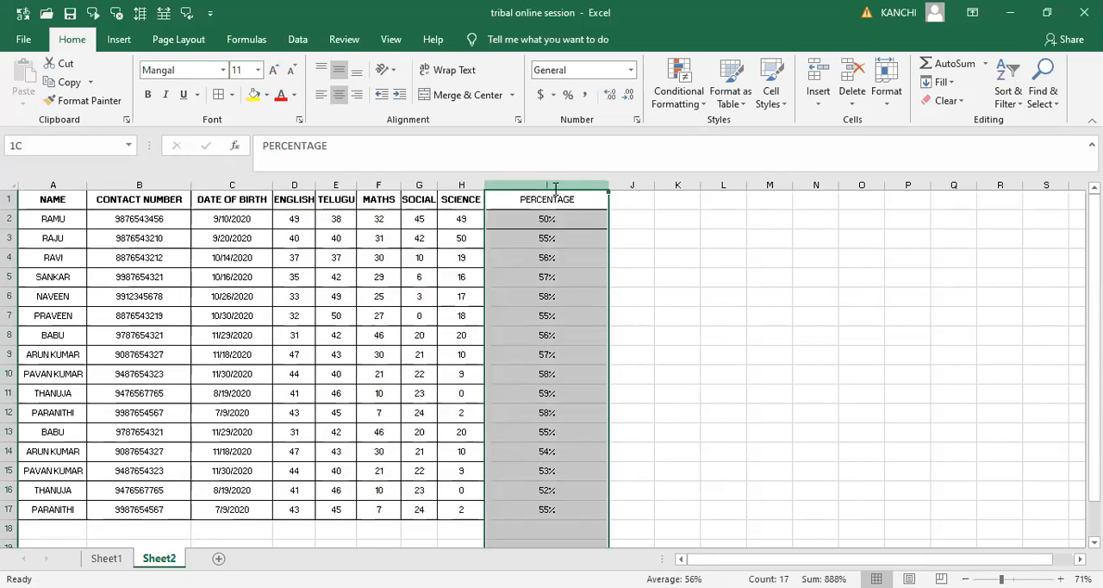
click(694, 93)
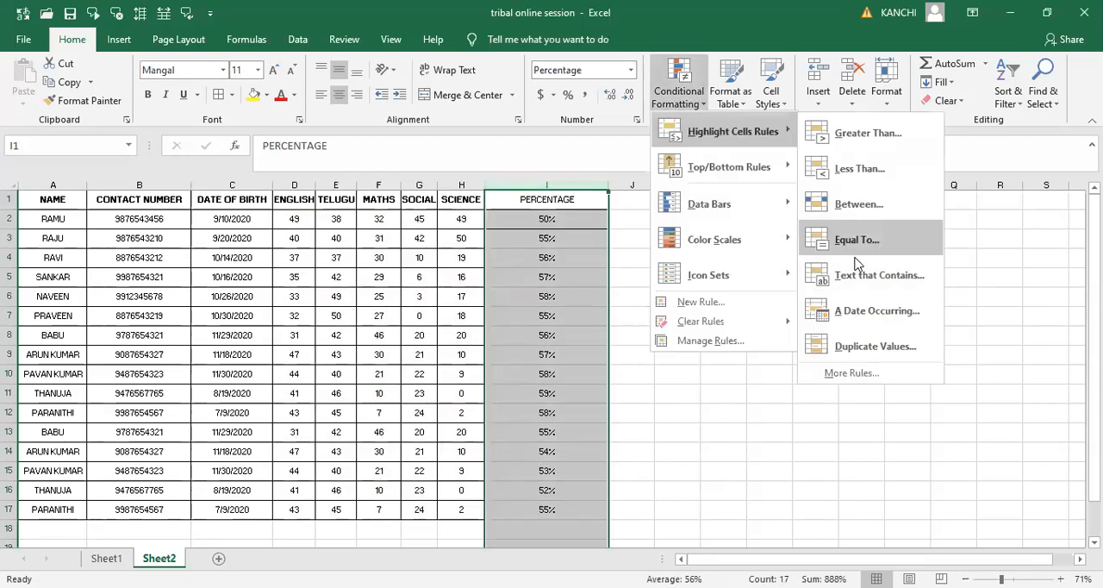
mouse_move(724, 166)
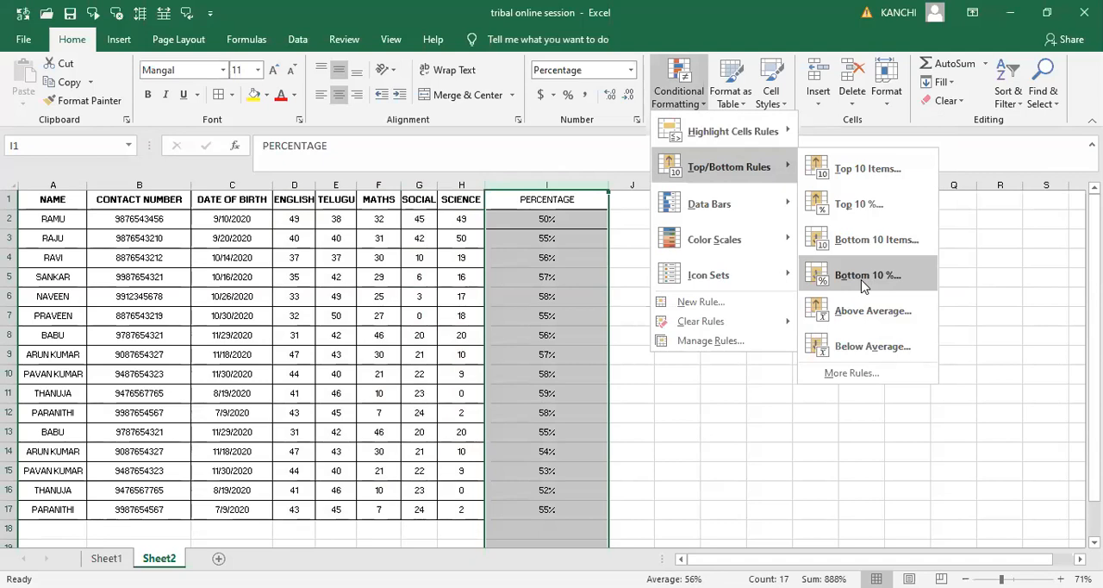
click(862, 284)
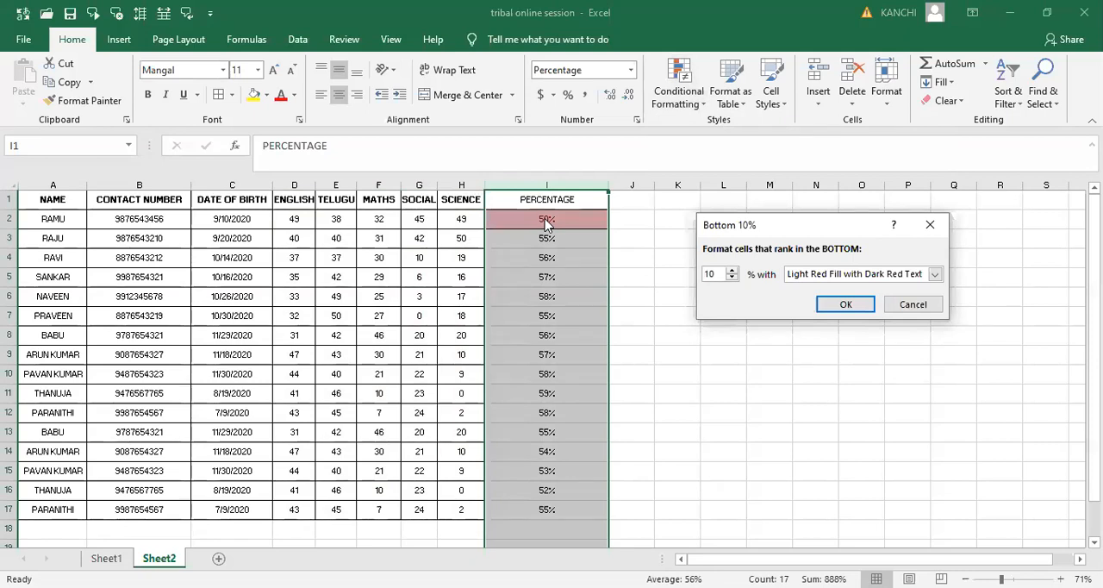
click(936, 226)
- Enter 49% in cell I18 below the percentage values
click(555, 532)
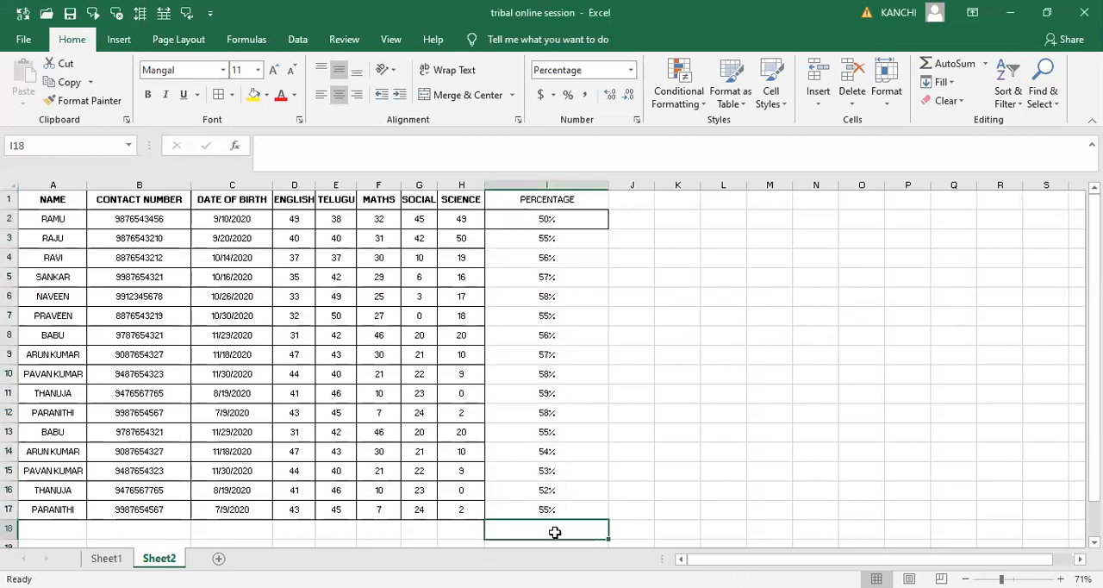
text(49)
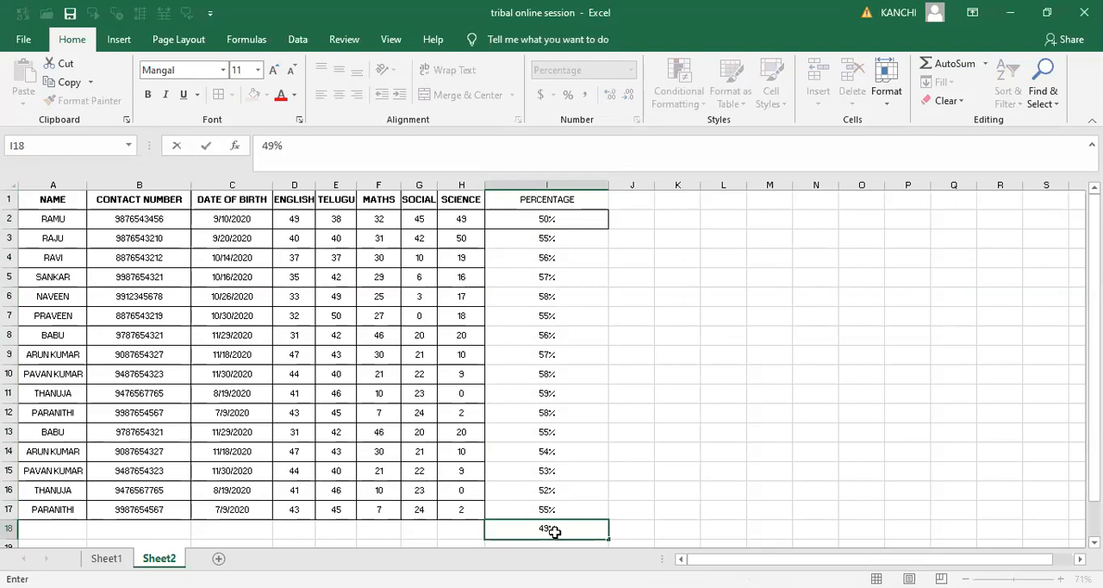
key(Tab)
- Try a Bottom 10 % rule with its threshold set to 20 % on the whole PERCENTAGE column, and discard it
click(536, 186)
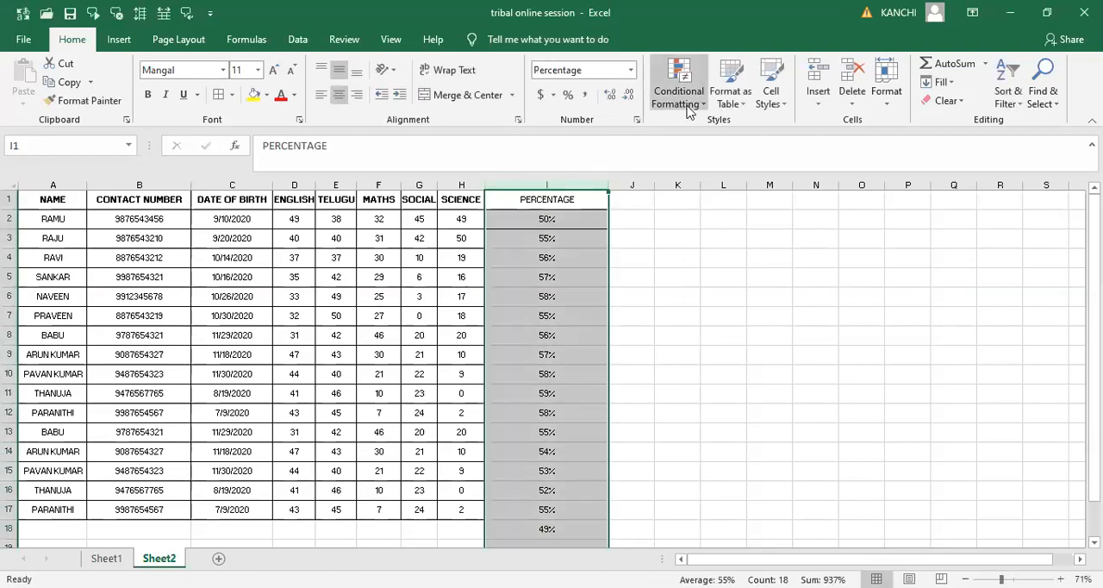
click(681, 97)
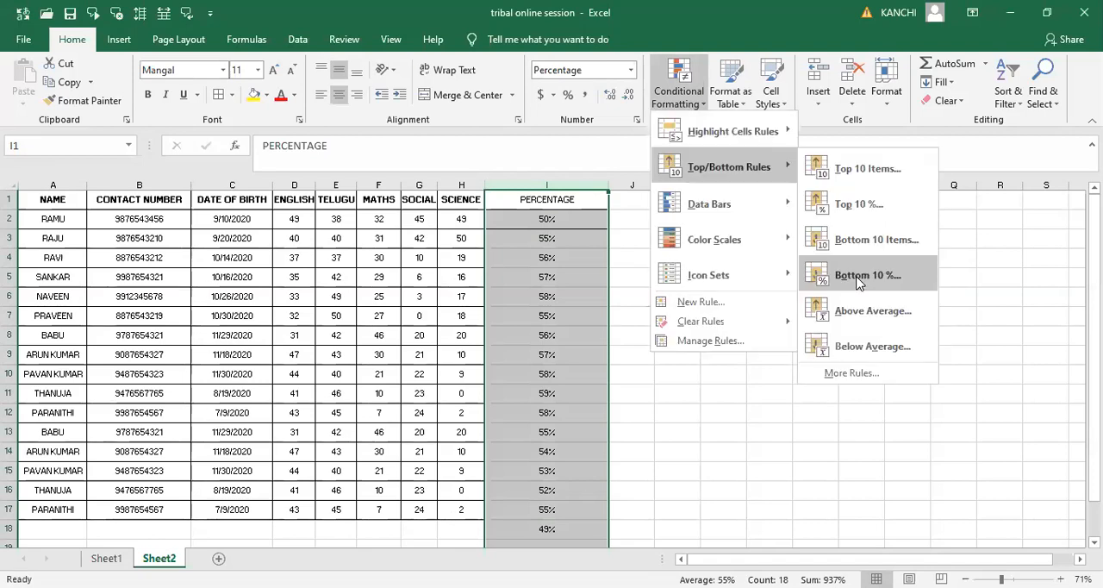
click(859, 275)
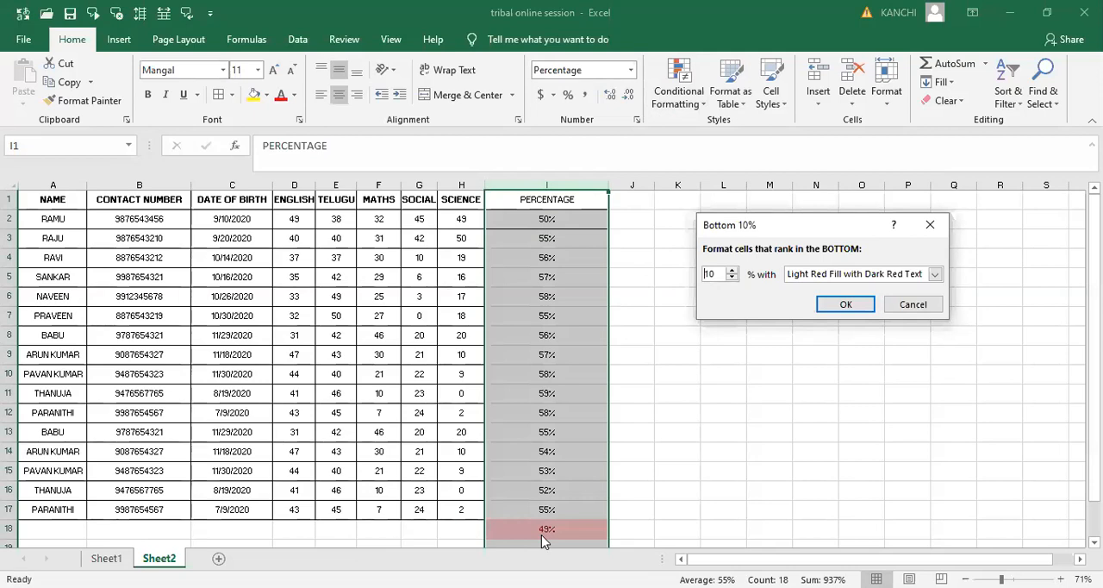
key(BackSpace)
key(BackSpace)
text(20)
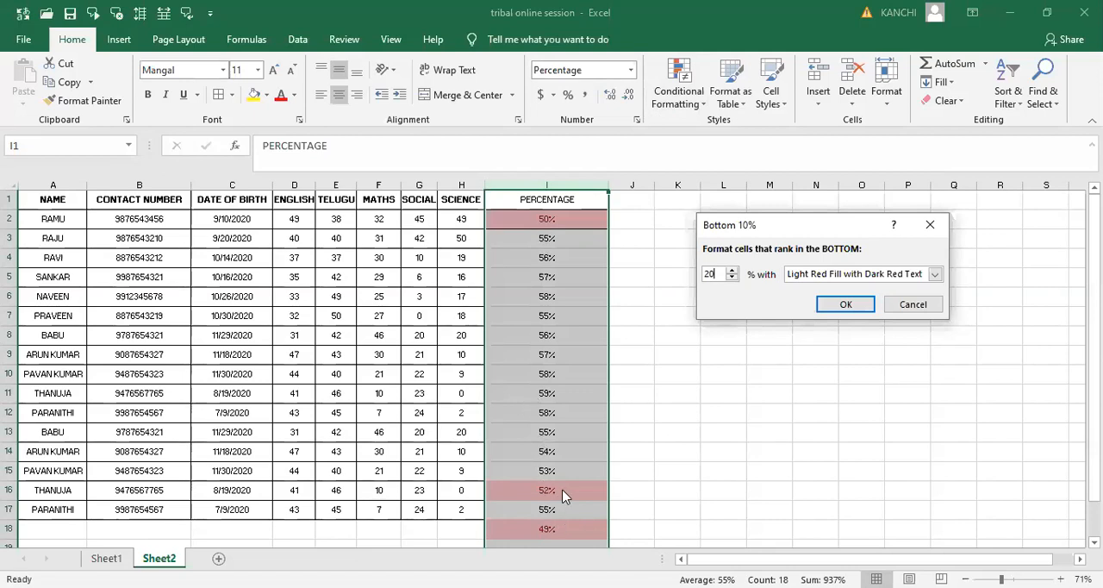
click(930, 227)
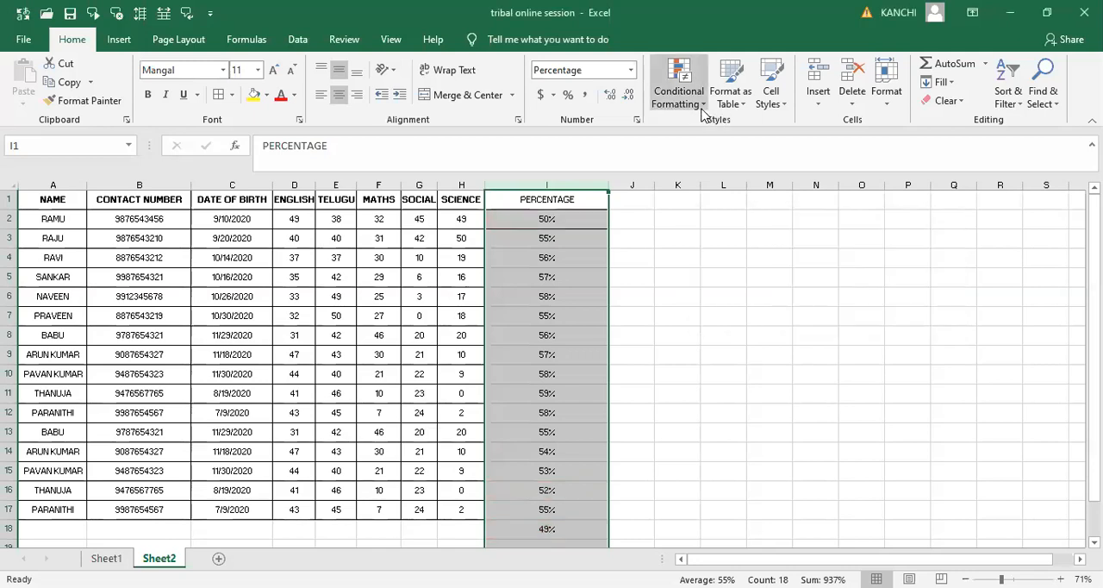
- Select the ENGLISH marks in cells D2 to D17
click(702, 110)
mouse_move(728, 166)
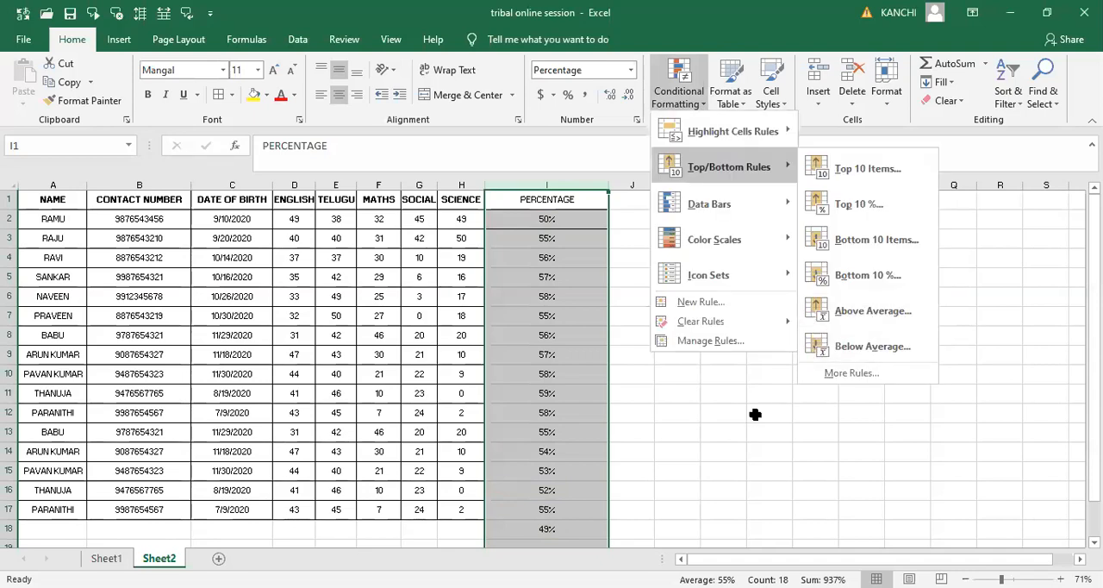
click(300, 223)
drag(298, 218, 298, 231)
key(shift+Down)
key(shift+Down)
key(shift+Down)
key(shift+Down)
key(shift+Down)
key(shift+Down)
key(shift+Down)
key(shift+Down)
key(shift+Down)
key(shift+Down)
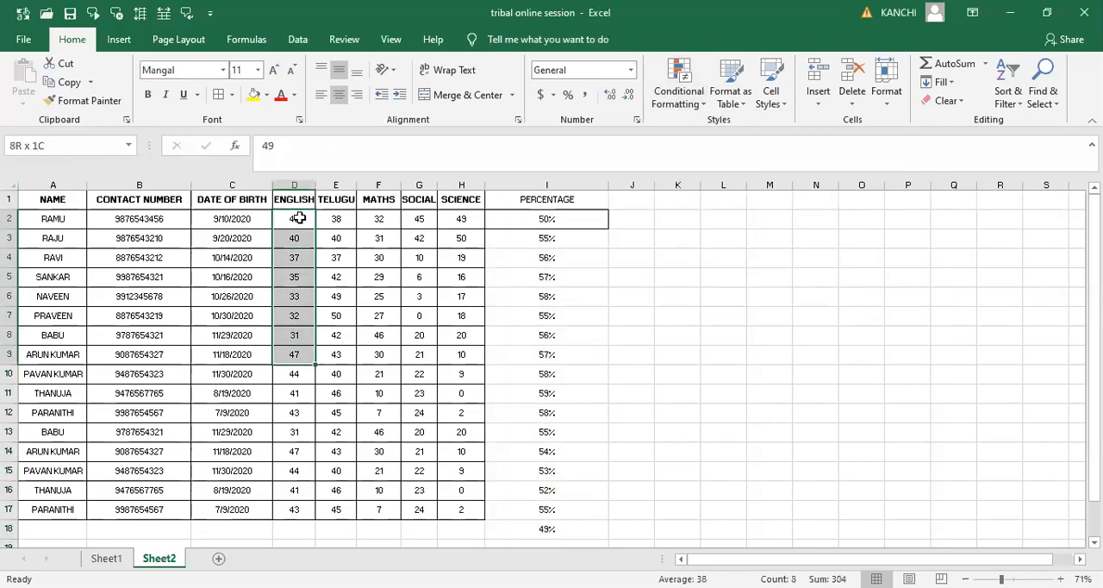
key(shift+Down)
key(shift+Down)
key(shift+Down)
key(shift+Down)
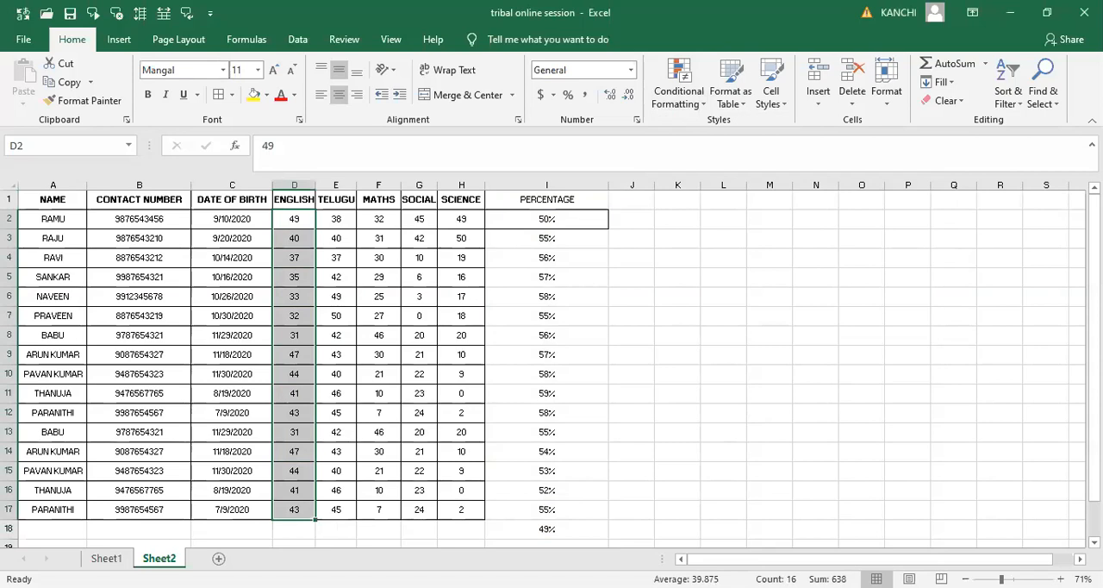
click(291, 528)
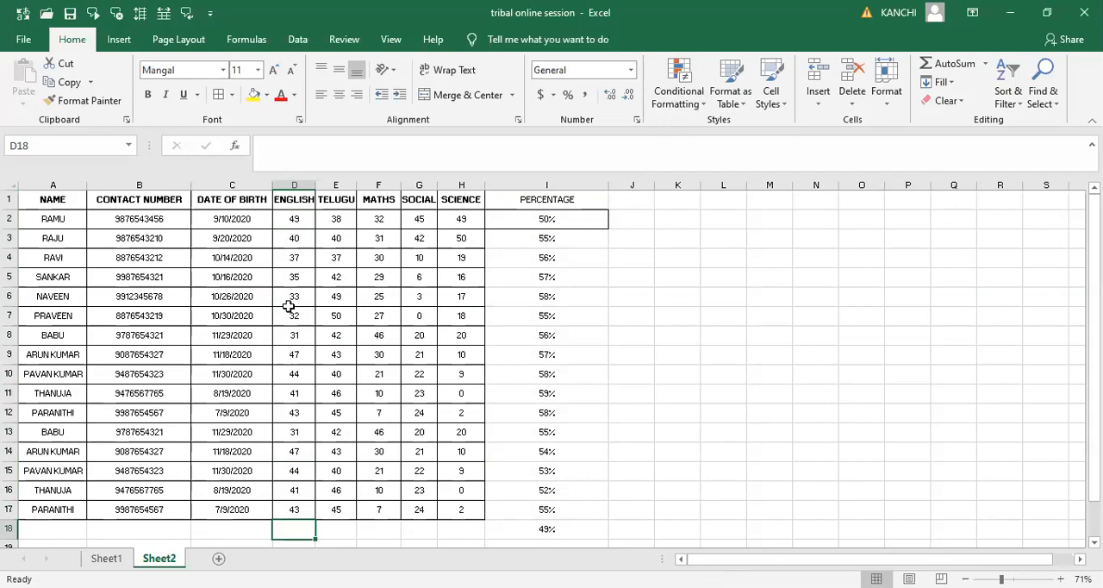
drag(293, 216, 293, 509)
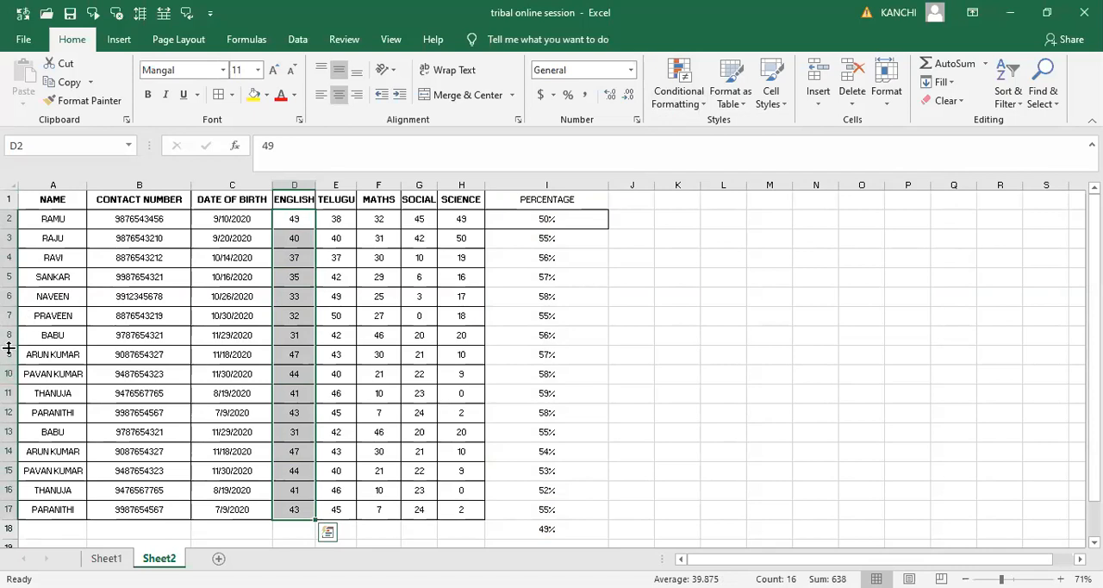
- Delete the last five student records, rows 13 to 17, from the sheet
click(10, 429)
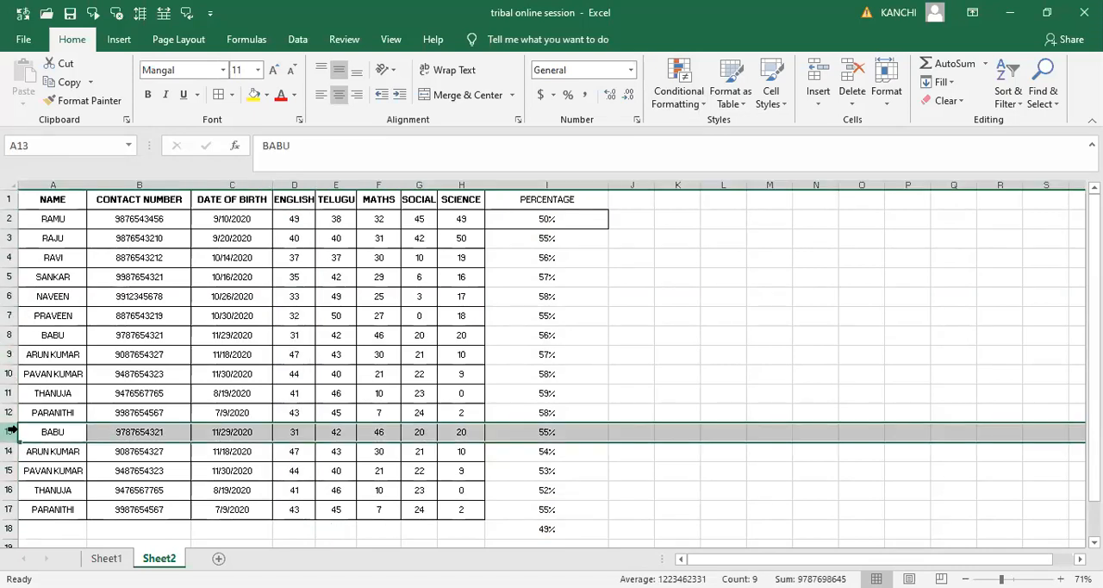
key(ctrl+shift+Down)
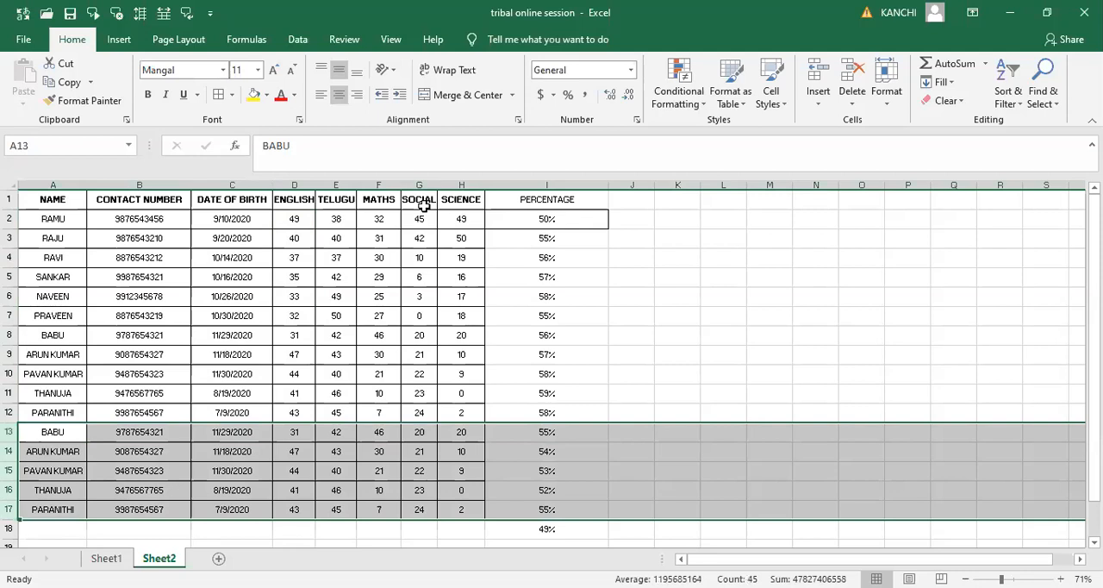
right_click(10, 434)
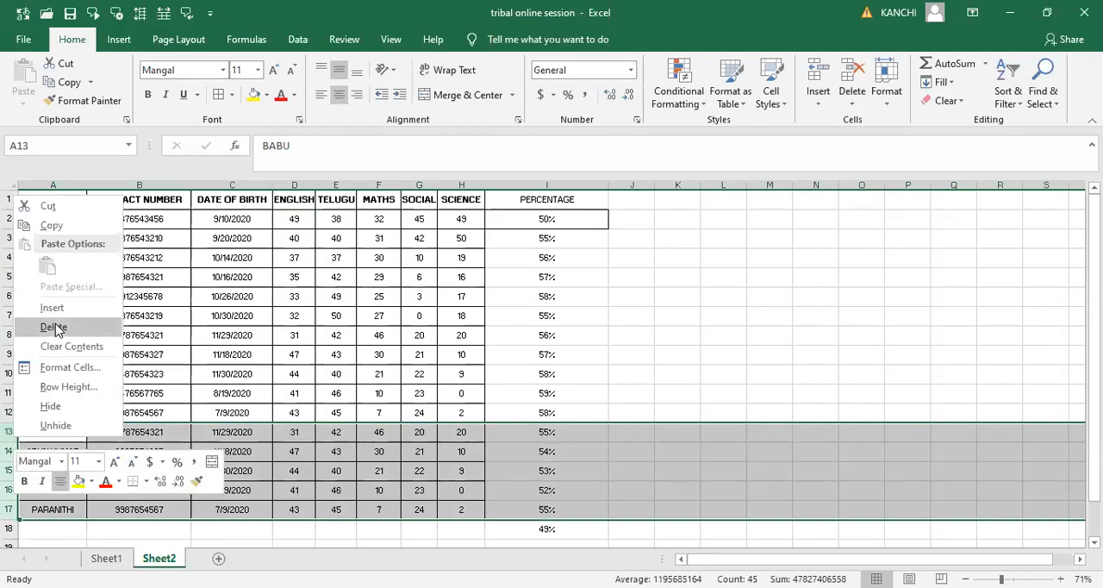
click(53, 327)
- Clear the leftover percentage from cell I13 below the table
click(468, 436)
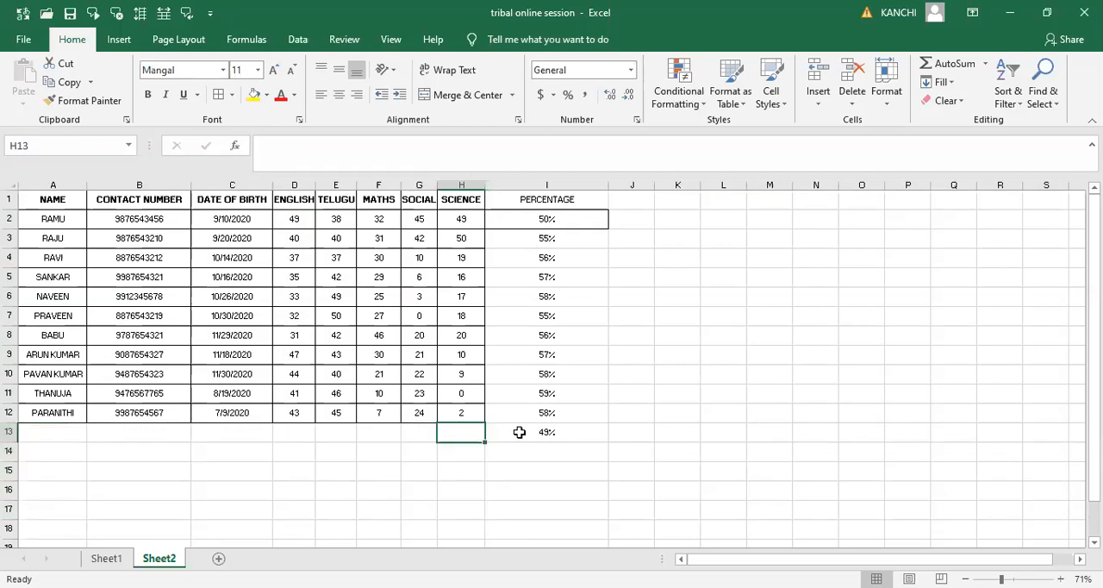
click(519, 432)
key(Delete)
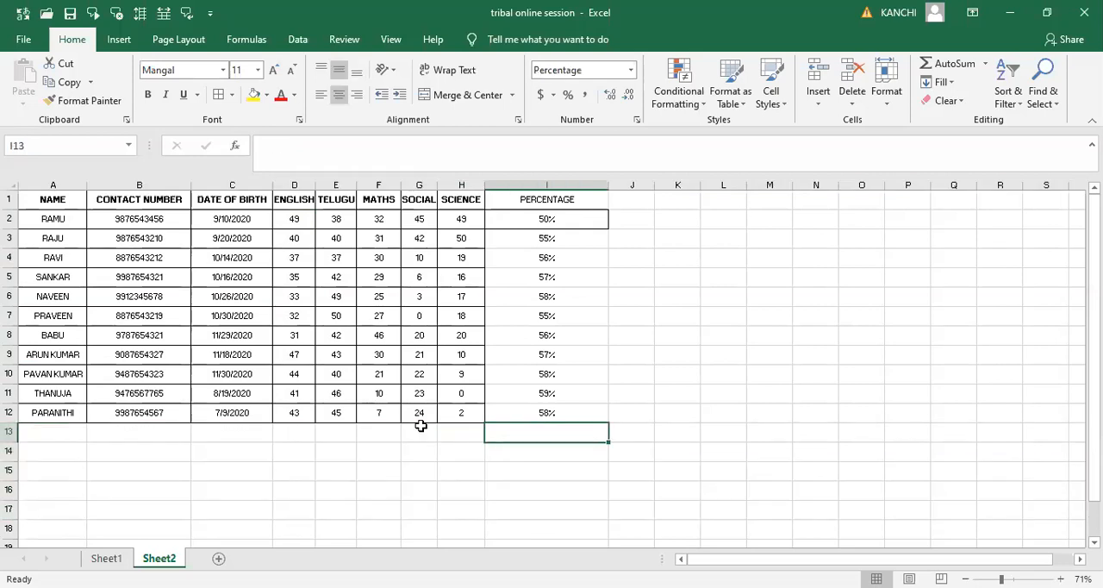
- Enlarge the sheet view to 100% and look over the shortened table from its headings to row 12
ctrl+scroll(421, 425, up, 3)
click(235, 350)
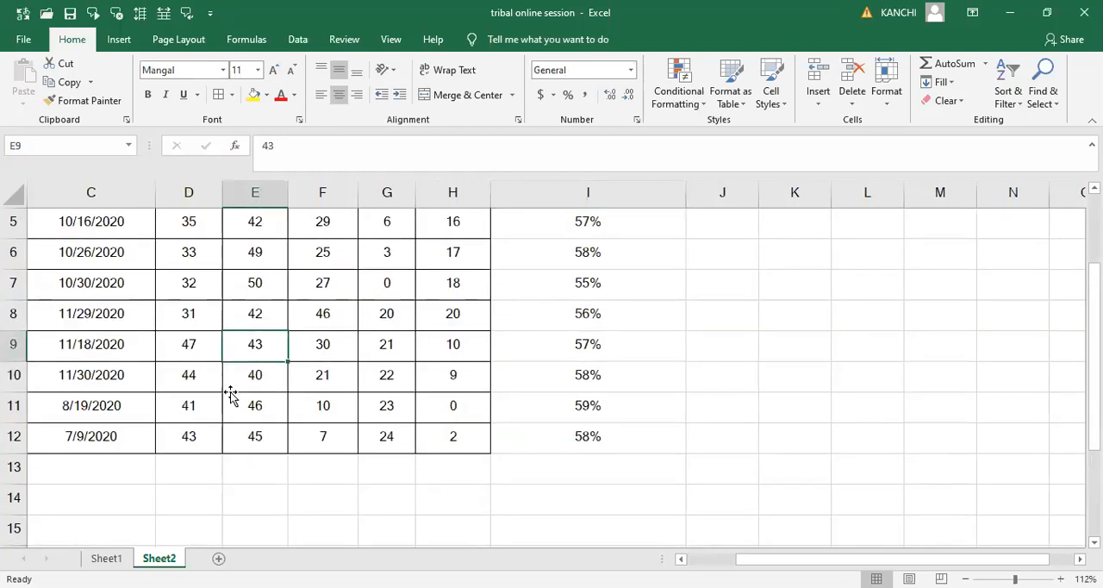
key(ctrl+Up)
key(Down)
key(Left)
key(Left)
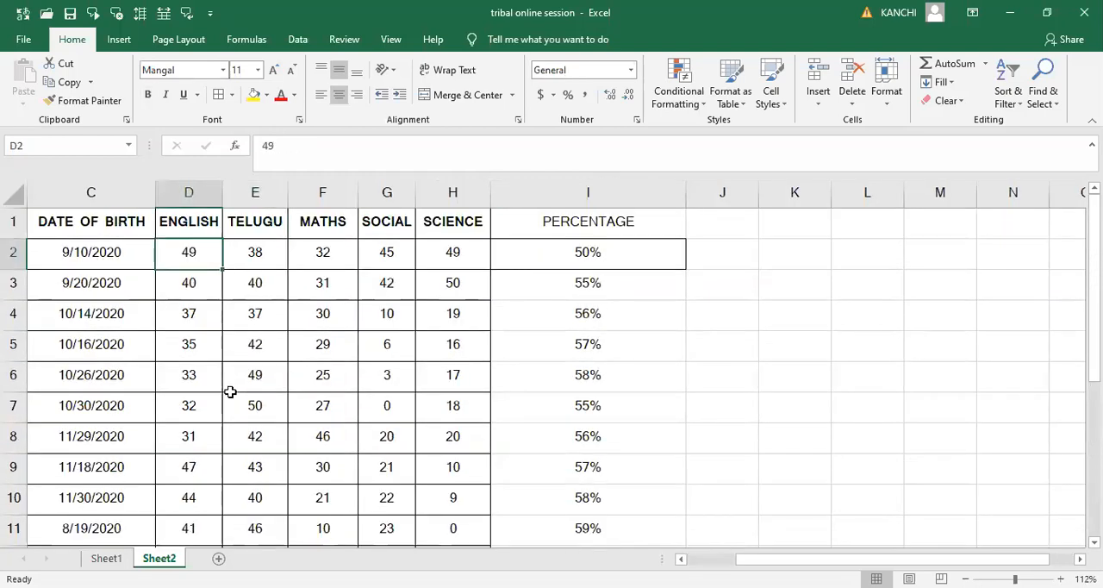
key(Down)
key(Down)
key(Down)
key(Down)
key(Down)
key(Down)
key(Down)
key(Down)
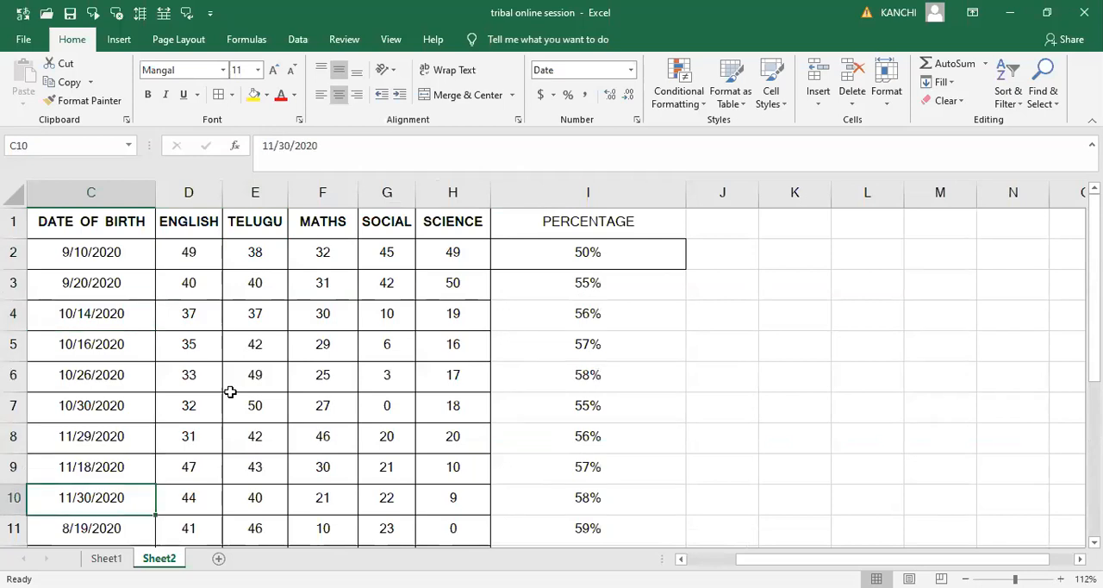
key(Down)
key(Down)
key(Up)
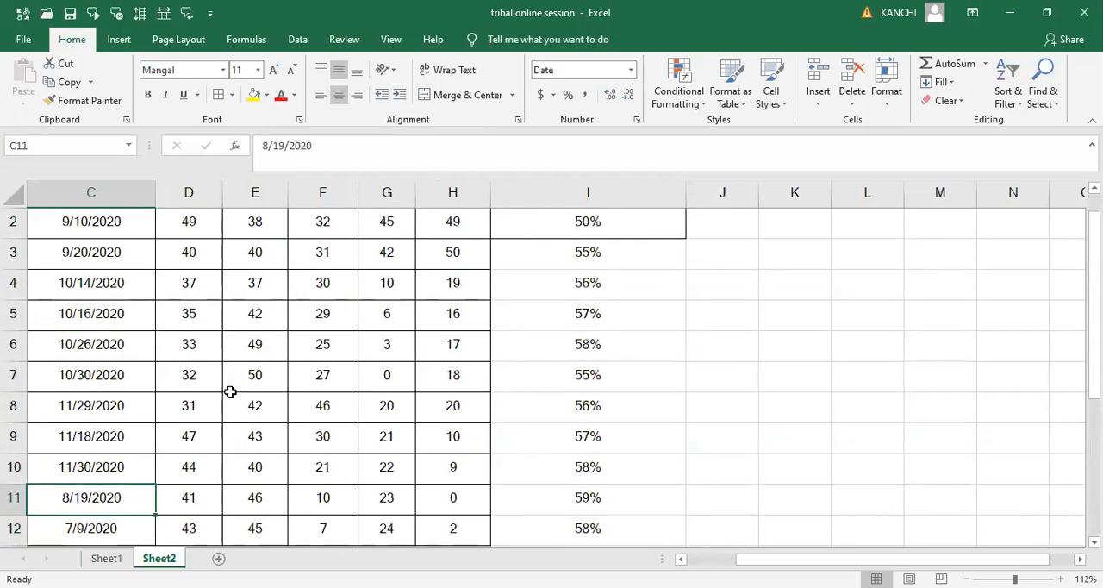
key(ctrl+Up)
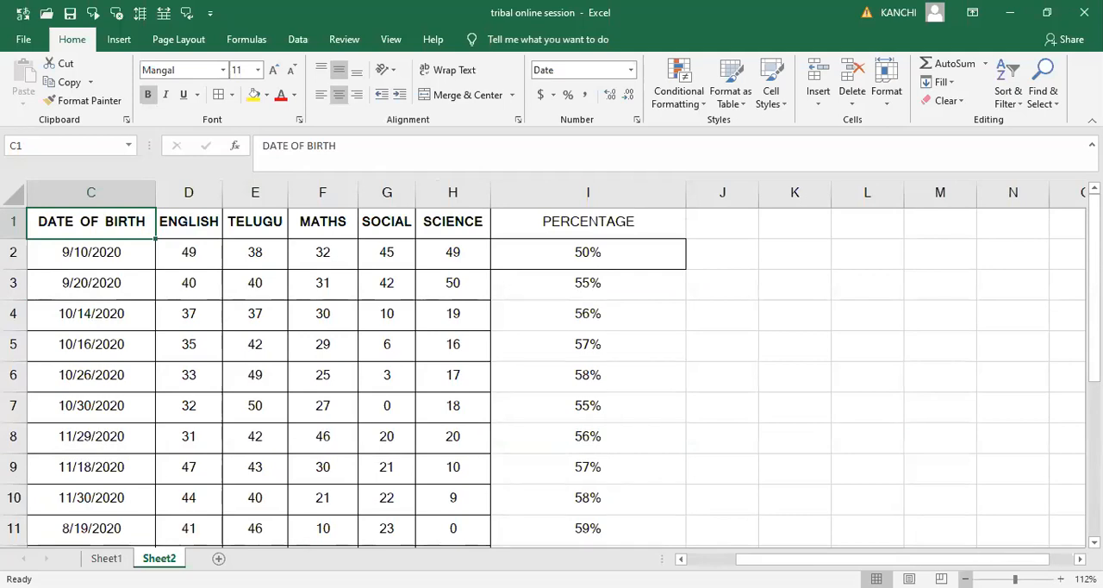
click(965, 578)
ctrl+scroll(267, 517, down, 1)
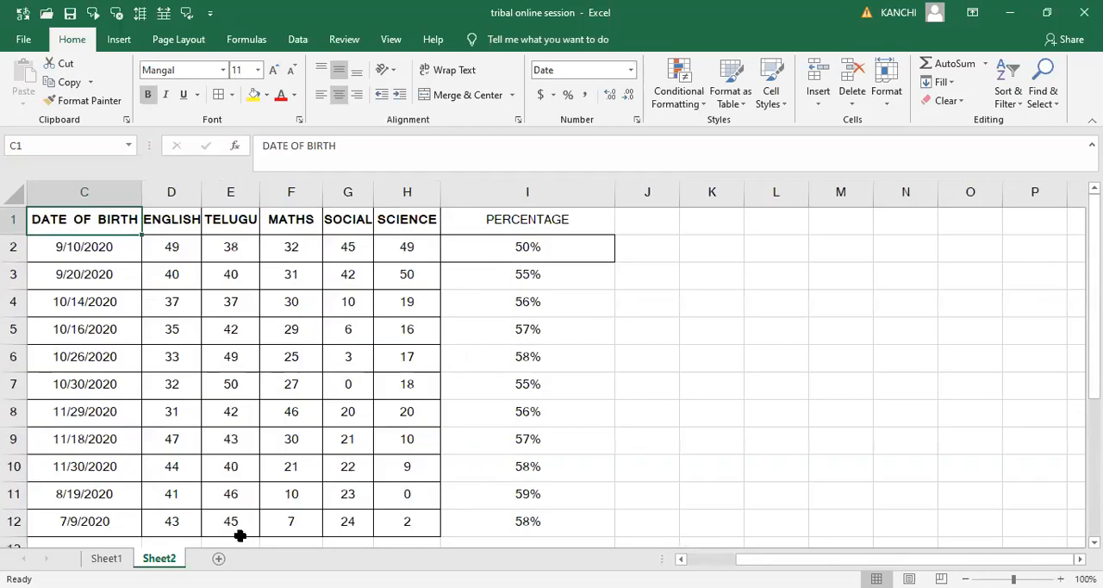
- Go through the ENGLISH marks from D2 down to the empty cell below the table
click(164, 247)
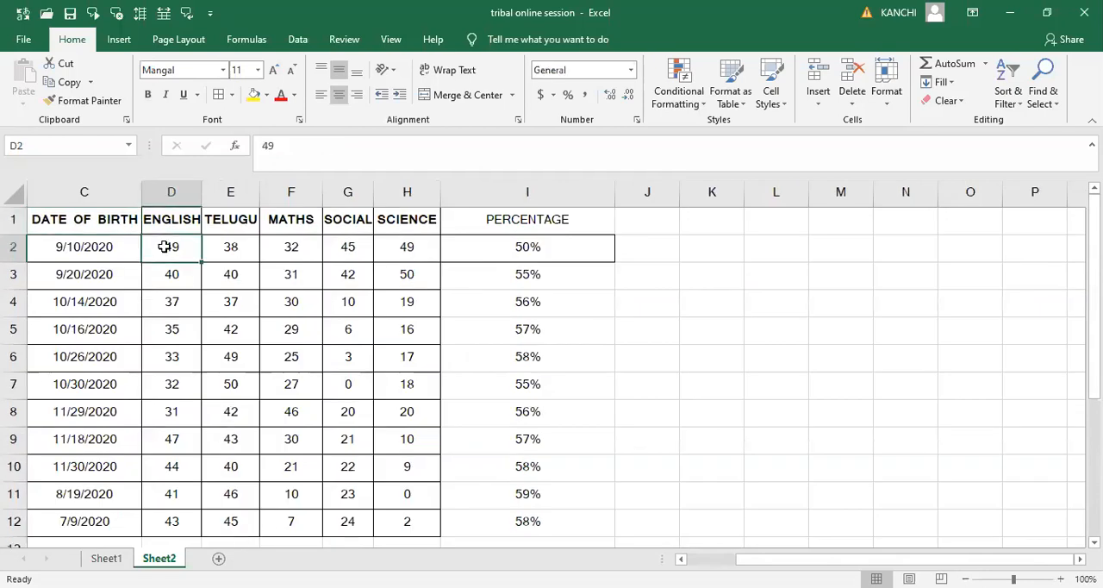
key(Down)
key(Down)
key(Down)
key(Down)
key(Down)
key(Down)
key(Down)
key(Down)
key(Down)
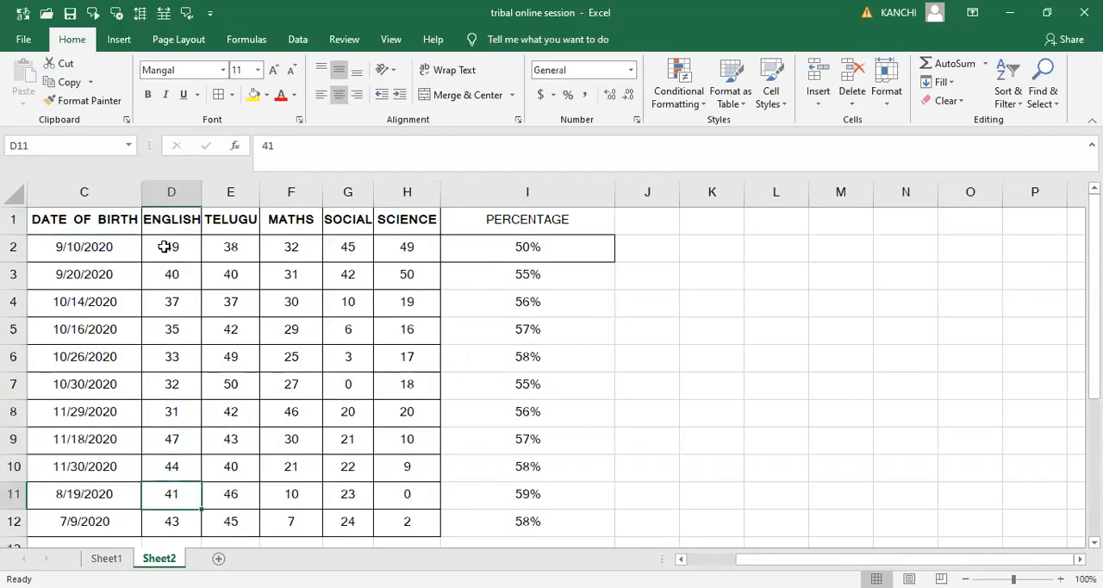
key(Down)
key(Down)
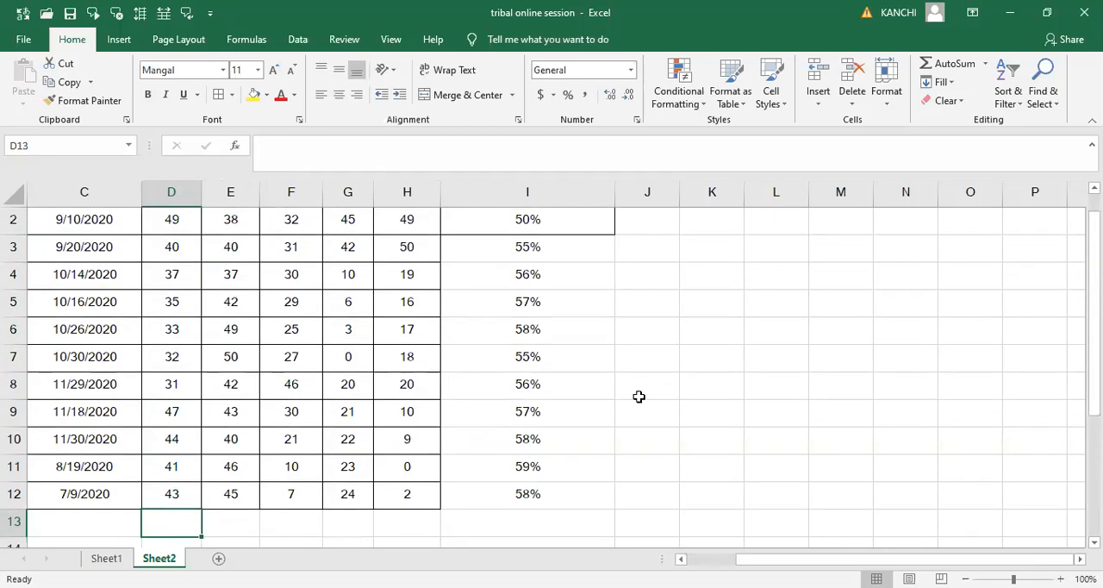
- Enter the average formula note "TOTAL NO OF OBERVATIONS/NO.OF OBSERVATIONS" in cell K7 beside the table
click(715, 363)
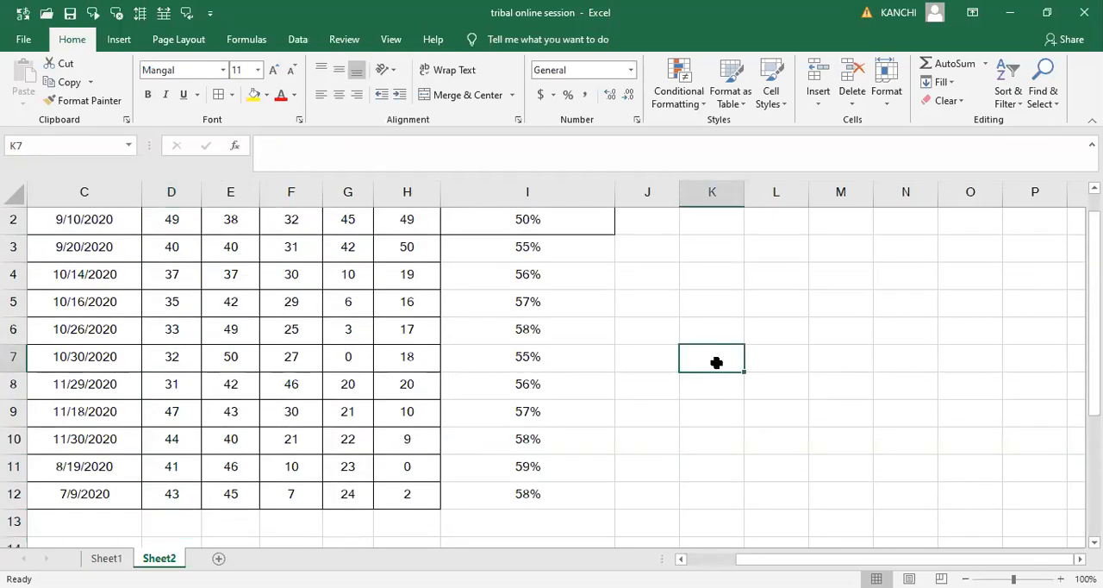
double_click(716, 363)
text(TOTAL NO OF OBER)
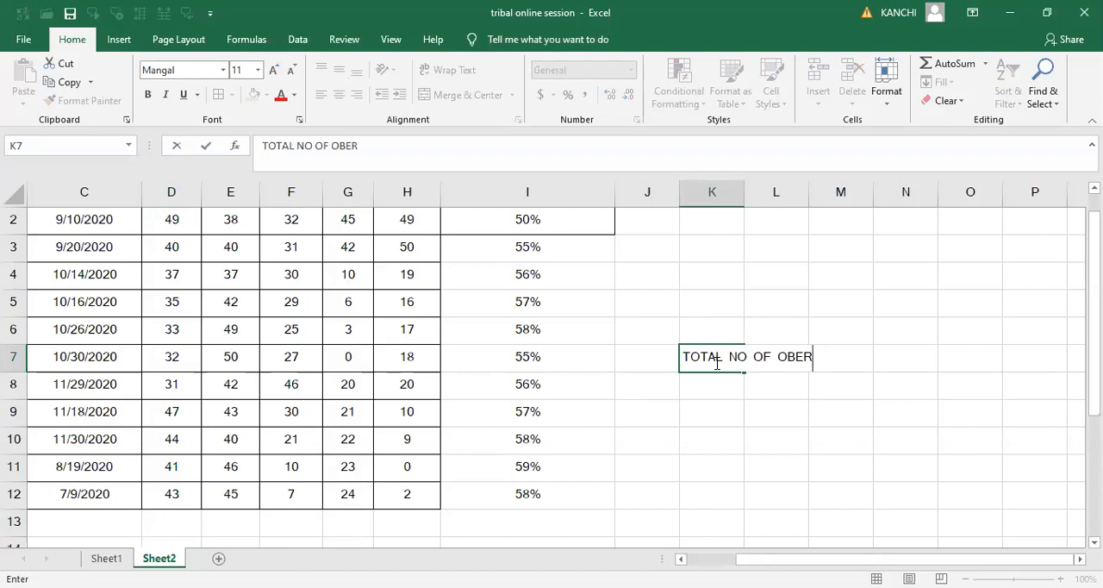
text(VATIONS/)
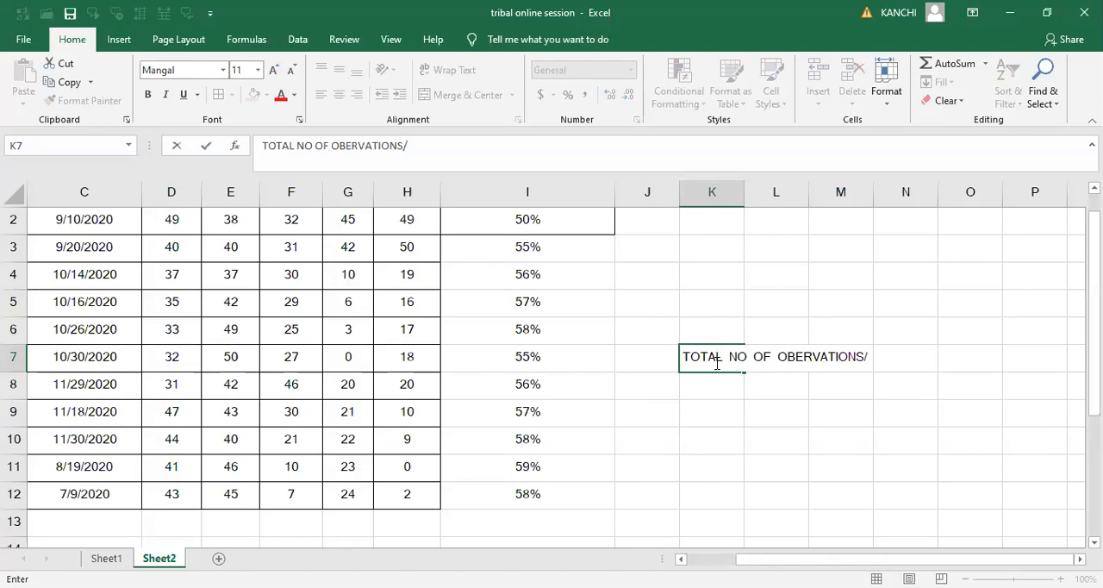
text(NO.OF OBS)
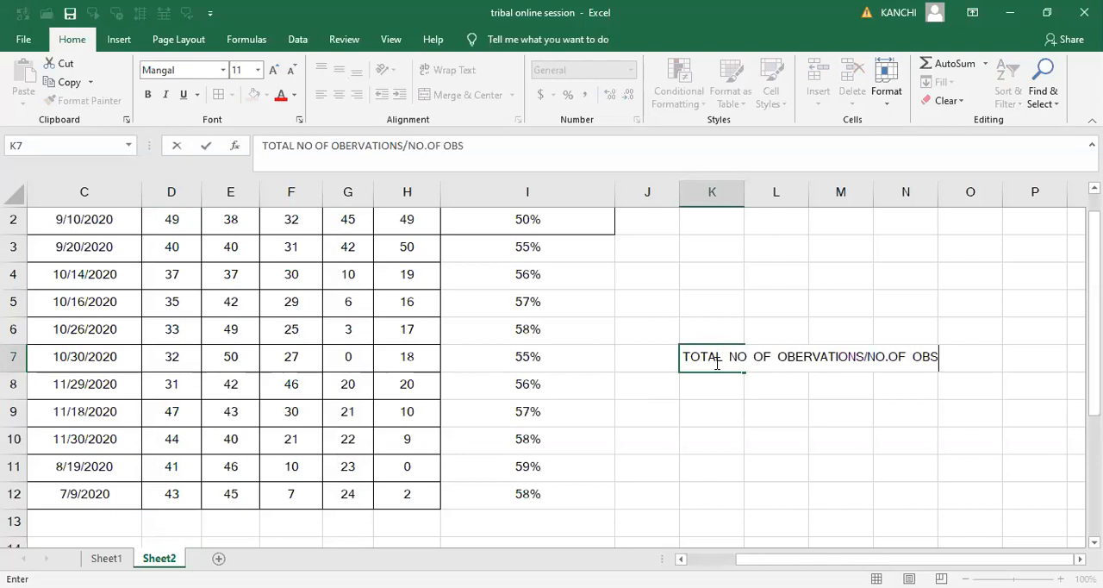
text(ERVATIONS)
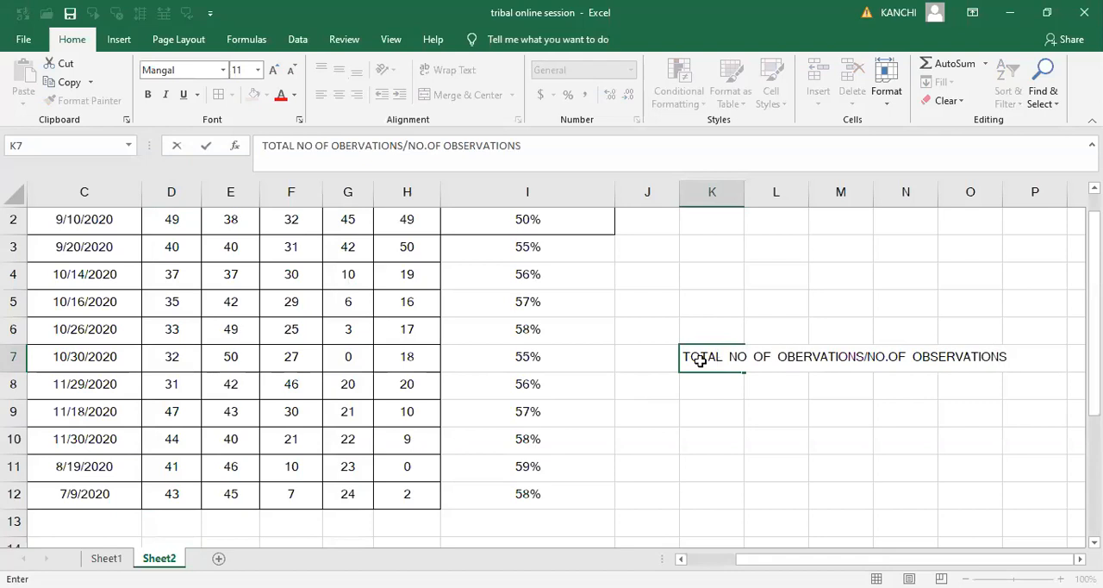
click(175, 216)
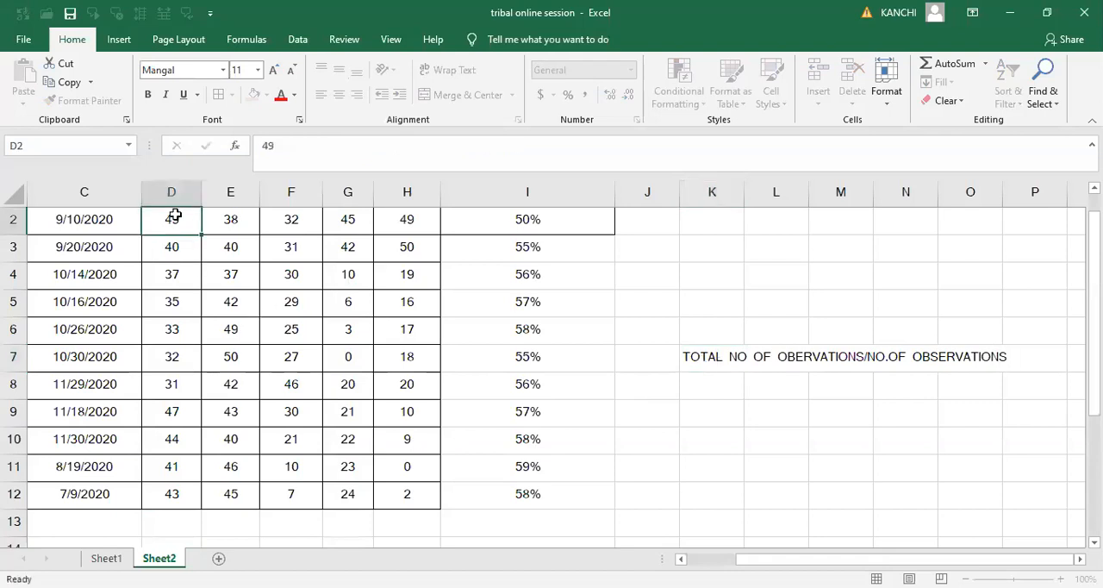
- Examine the individual ENGLISH marks one by one from row 2 to row 12 as the observations to average
scroll(175, 216, up, 1)
key(Down)
key(Down)
key(Down)
key(Down)
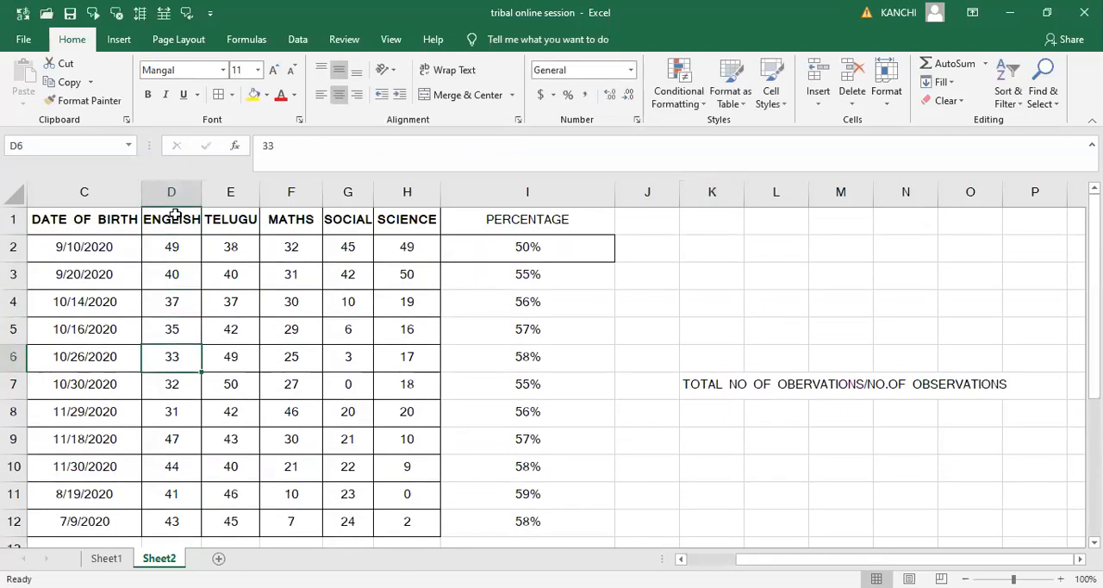
key(Down)
key(Down)
key(Down)
key(Down)
key(Down)
key(Down)
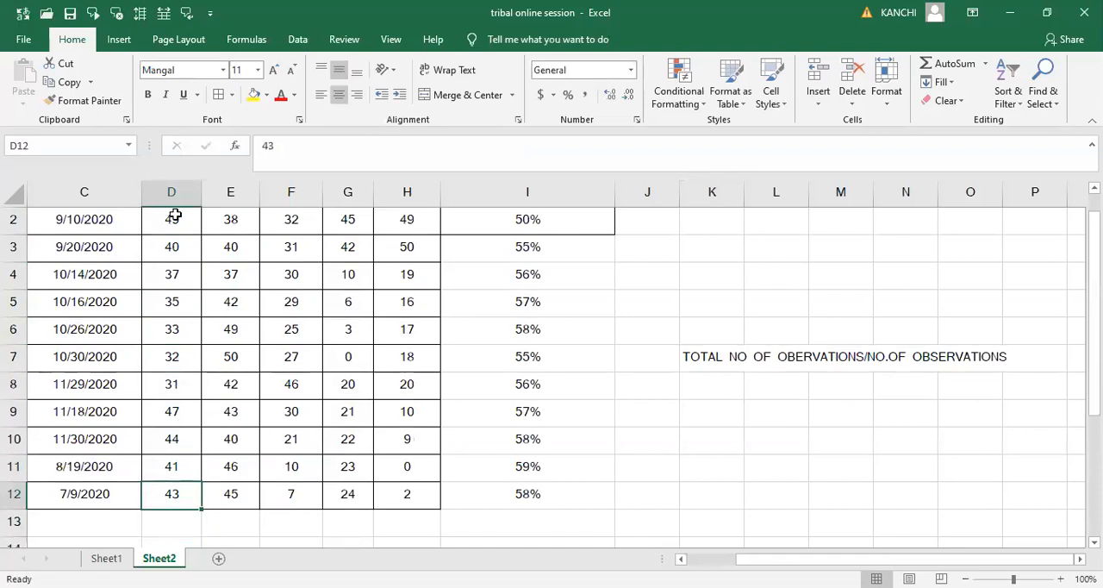
key(Up)
key(Up)
key(Up)
key(Up)
key(Up)
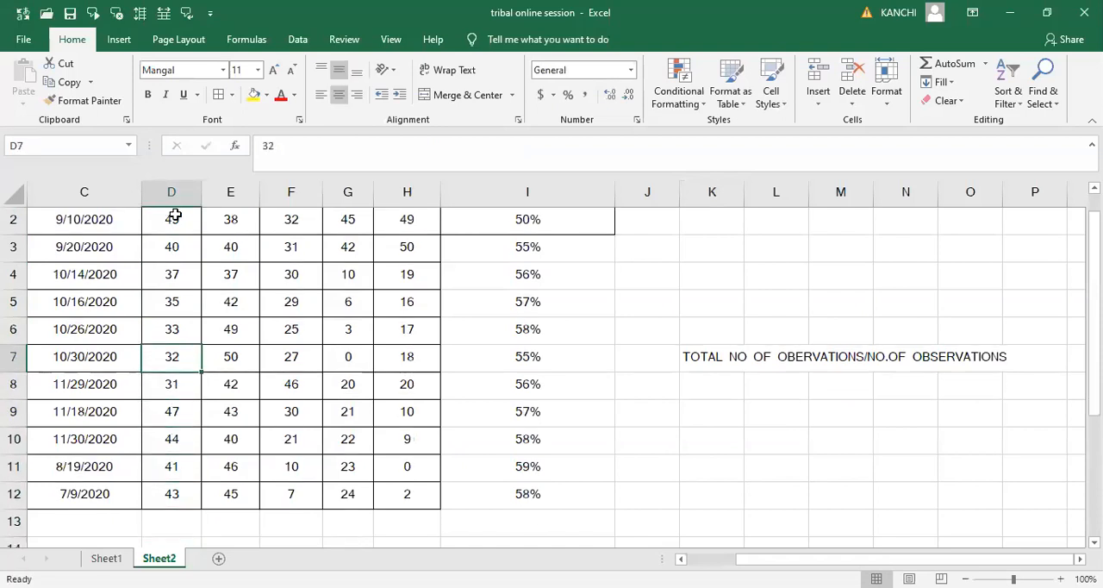
click(171, 230)
click(168, 247)
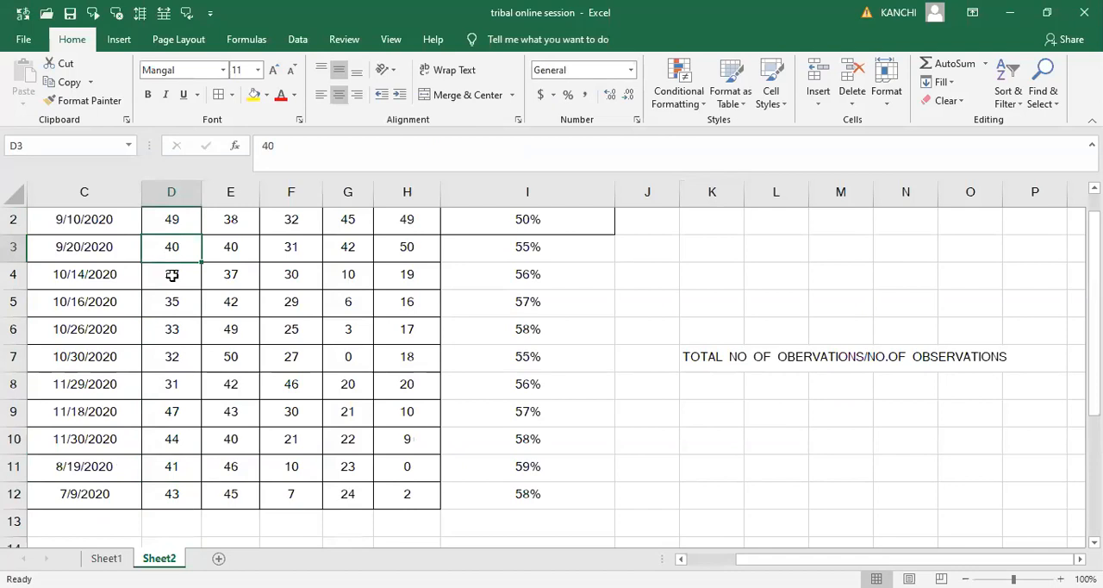
click(168, 273)
key(Down)
key(Down)
key(Down)
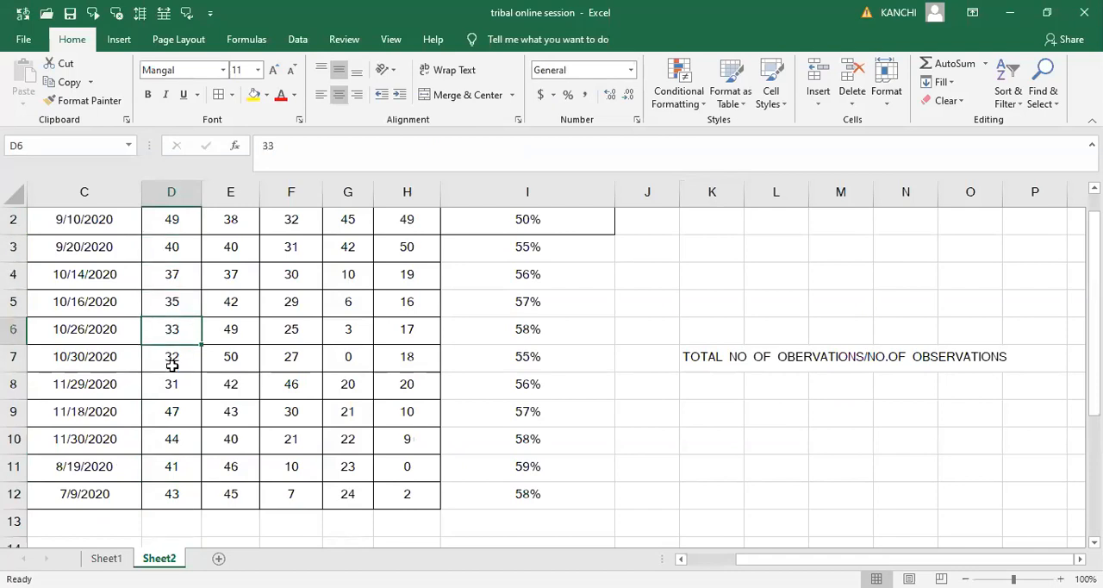
click(168, 418)
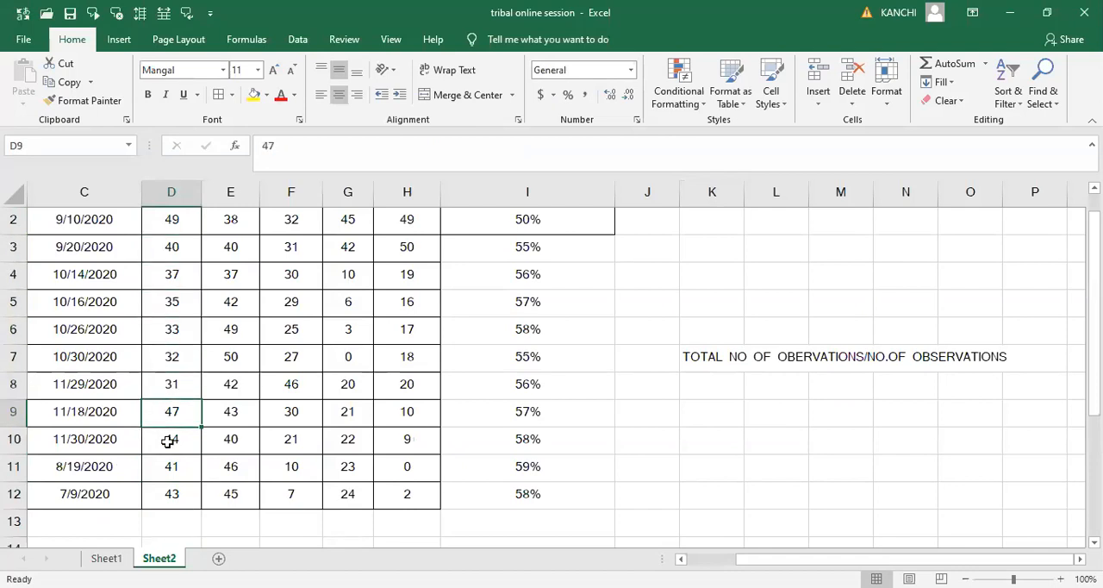
click(168, 442)
drag(163, 470, 155, 497)
click(155, 498)
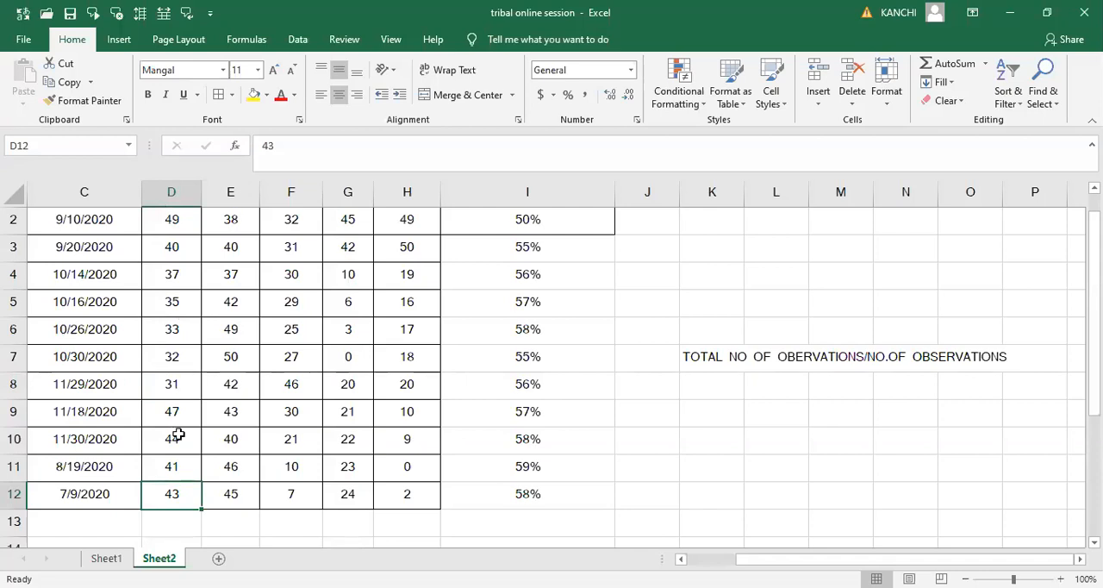
- Calculate the average of the ENGLISH marks in cell D13 with =AVERAGE(D2:D12)
click(182, 520)
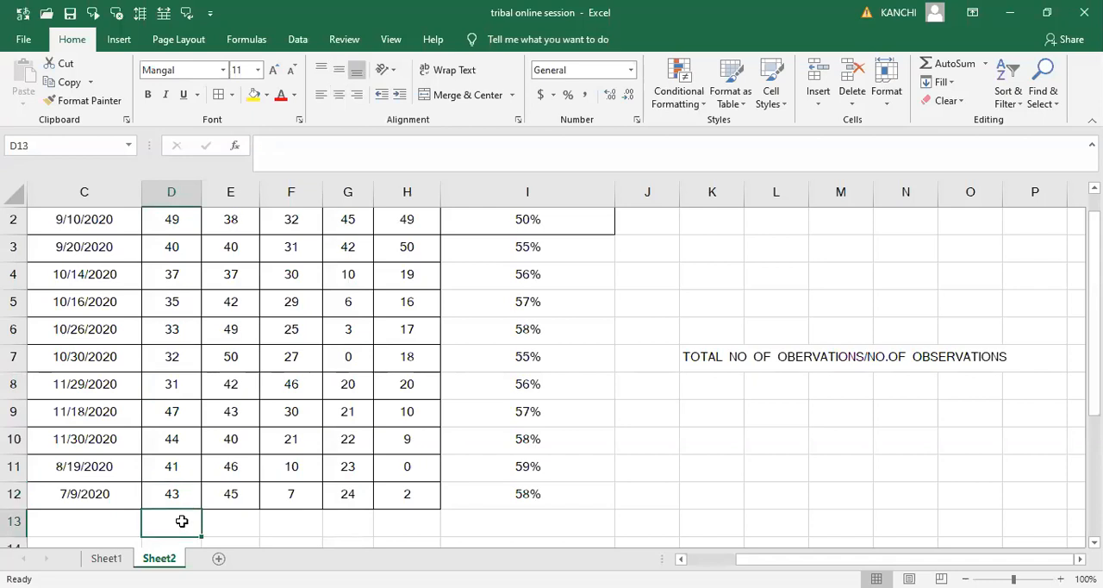
text(=)
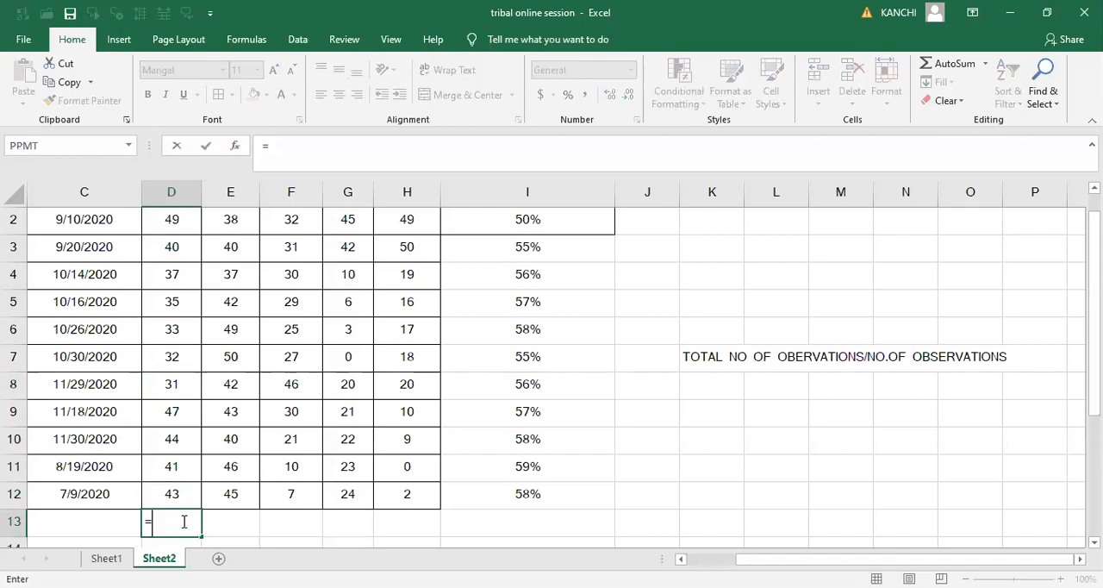
text(AV)
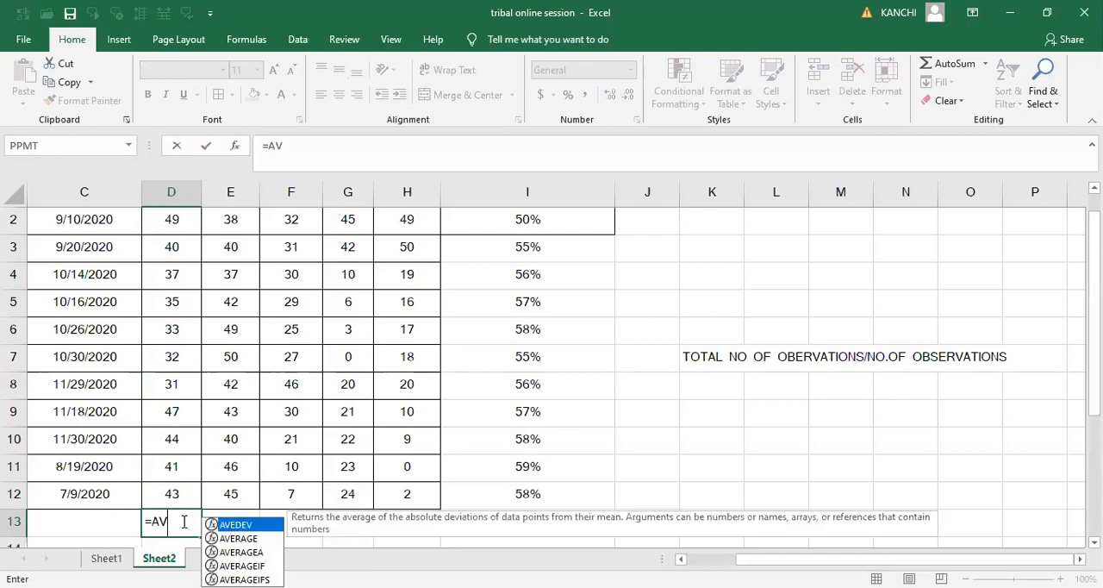
key(Down)
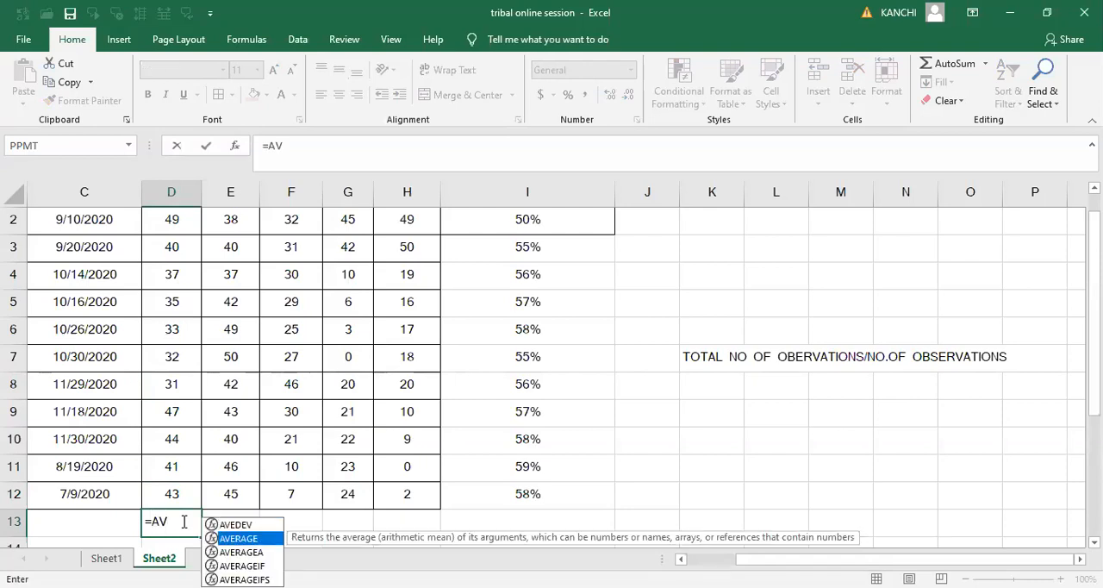
key(Tab)
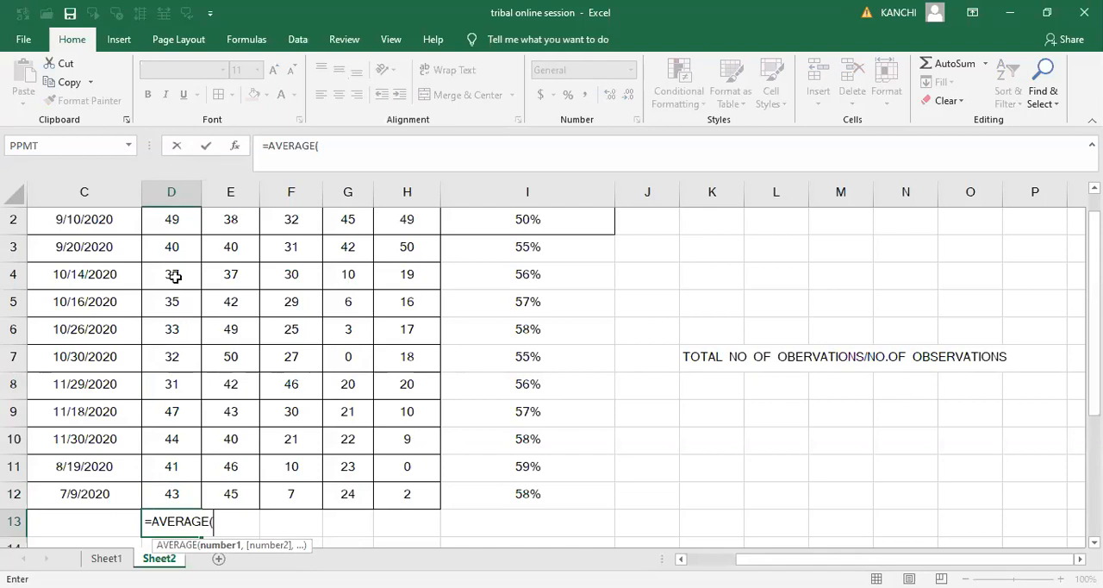
click(176, 221)
key(ctrl+shift+Down)
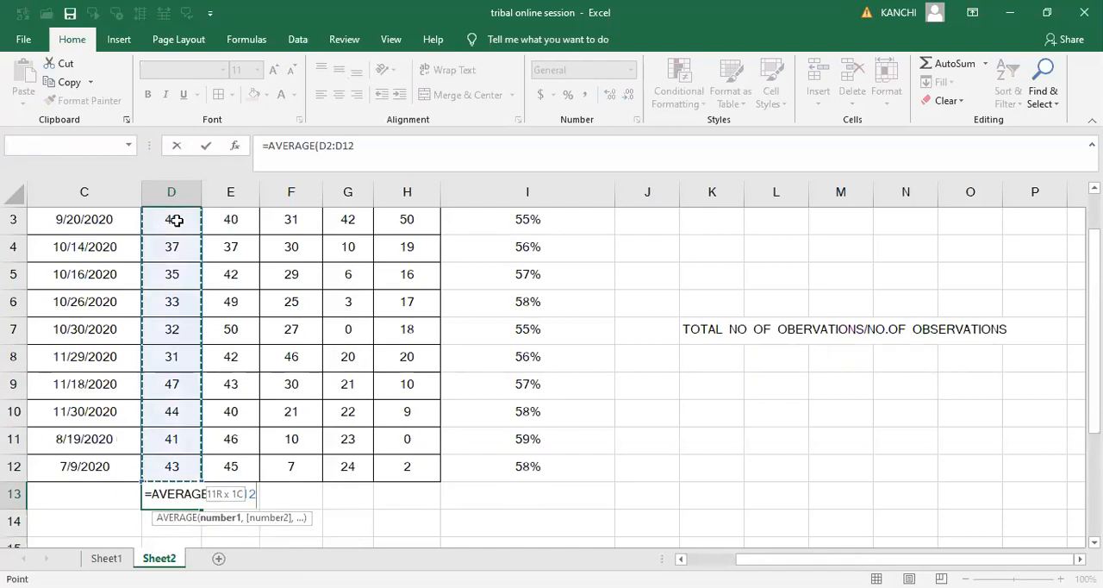
text())
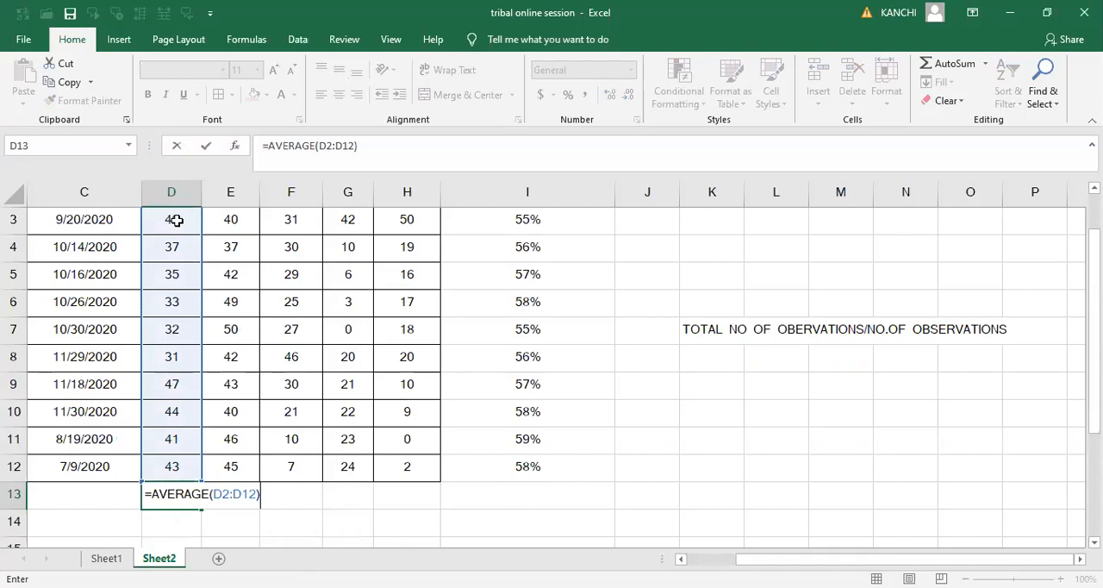
key(Return)
click(181, 498)
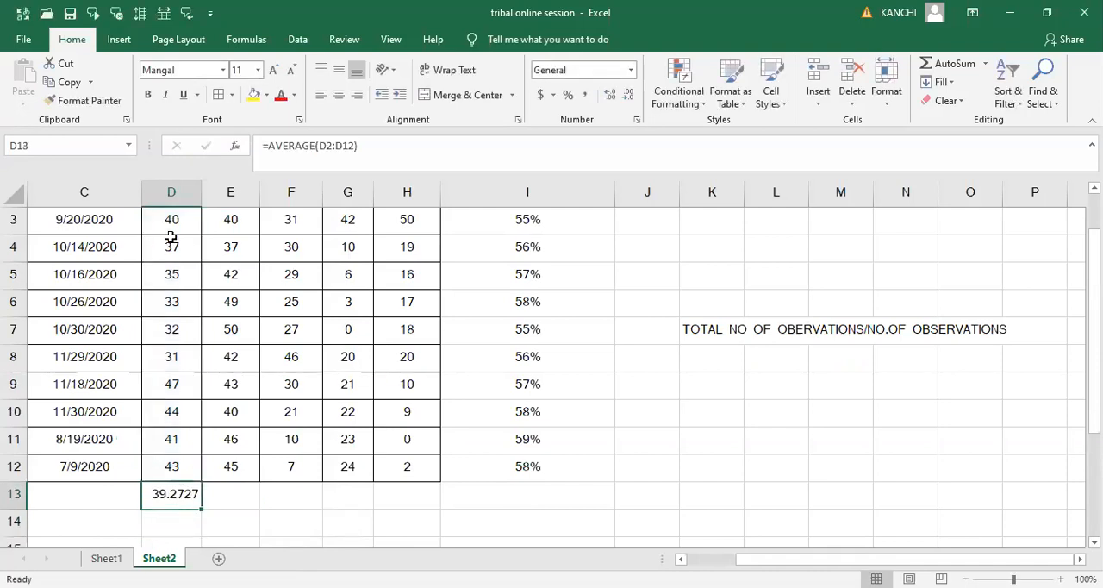
- Compare the status-bar average of the ENGLISH marks D2 to D12 with the formula result in D13
click(171, 241)
key(Up)
key(Up)
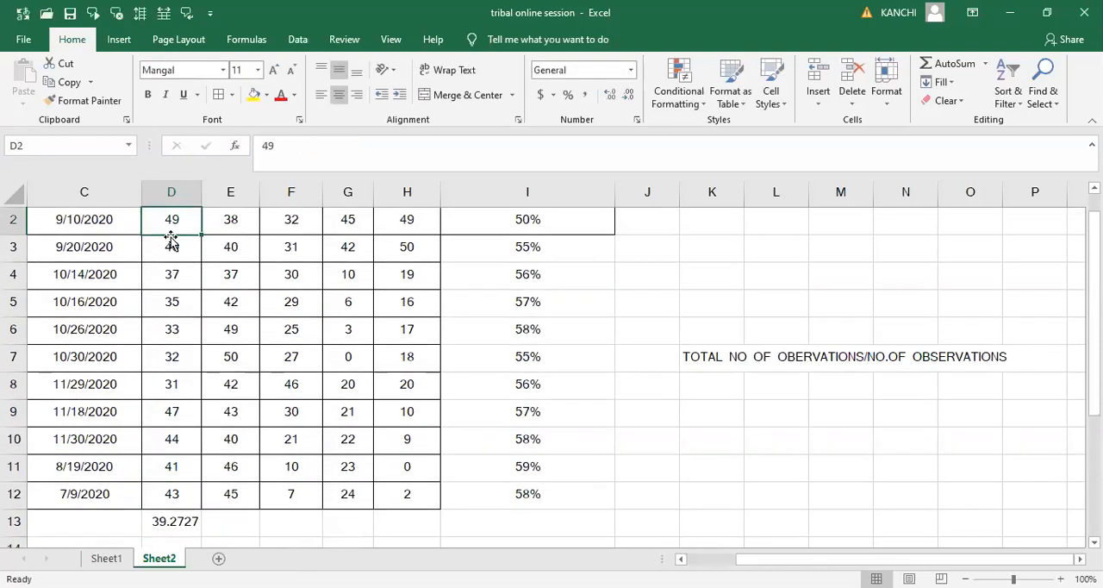
key(shift+Down)
key(ctrl+shift+Down)
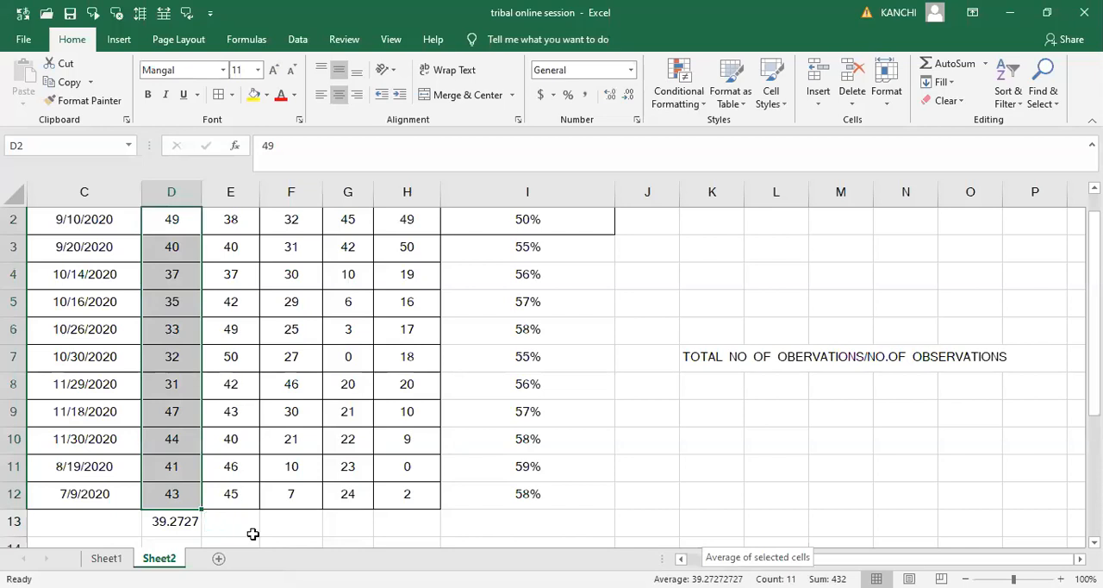
click(174, 521)
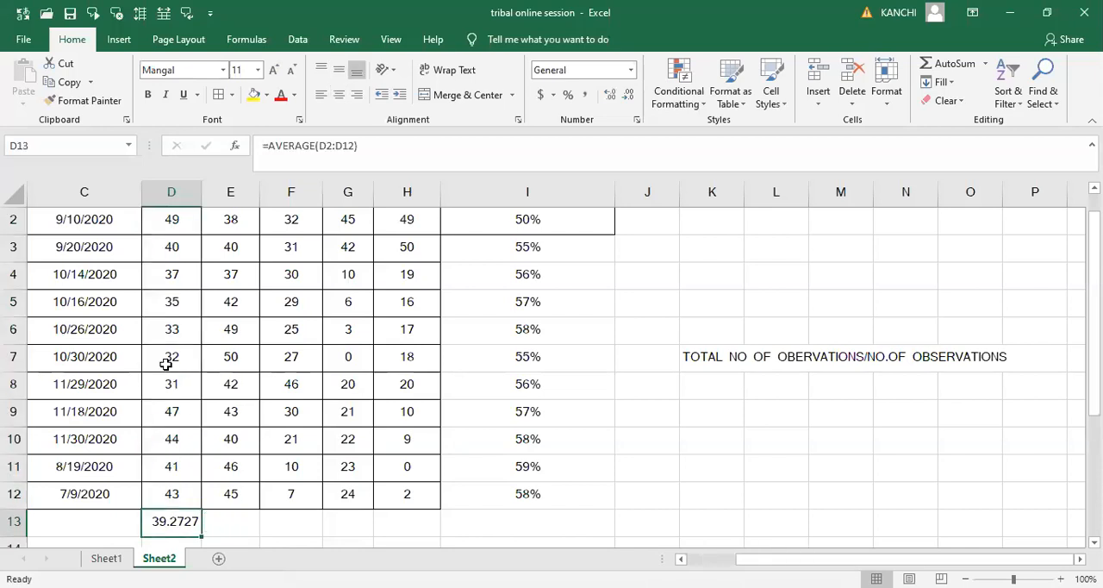
- Select the ENGLISH marks D2 to D12 and preview an Above Average rule with Light Red Fill with Dark Red Text, without applying it
click(171, 191)
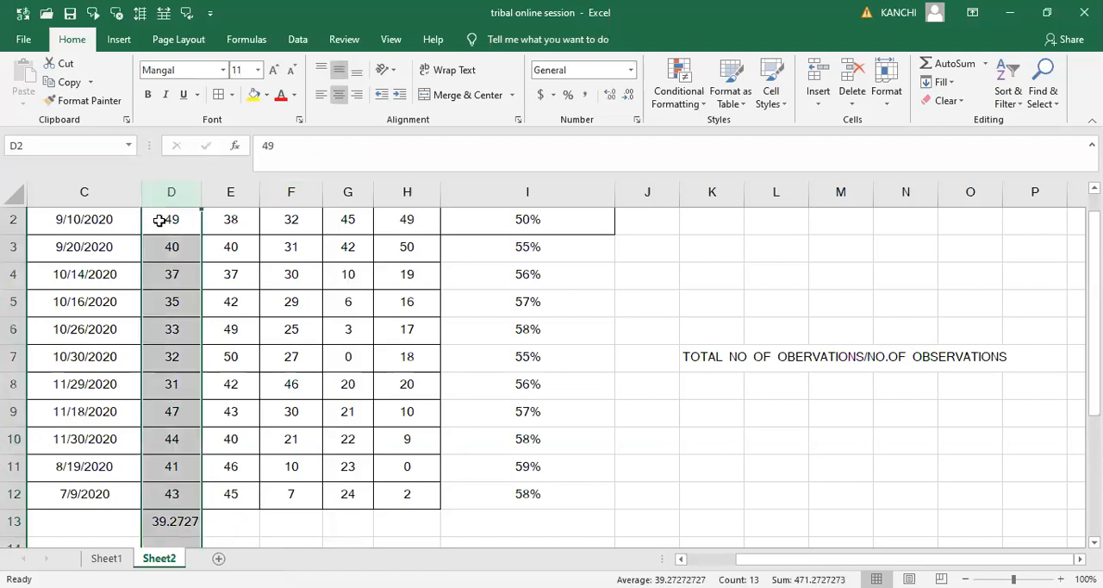
click(159, 219)
key(shift+Down)
key(shift+Down)
key(shift+Down)
key(shift+Down)
key(shift+Down)
key(shift+Down)
key(shift+Down)
key(shift+Down)
key(shift+Down)
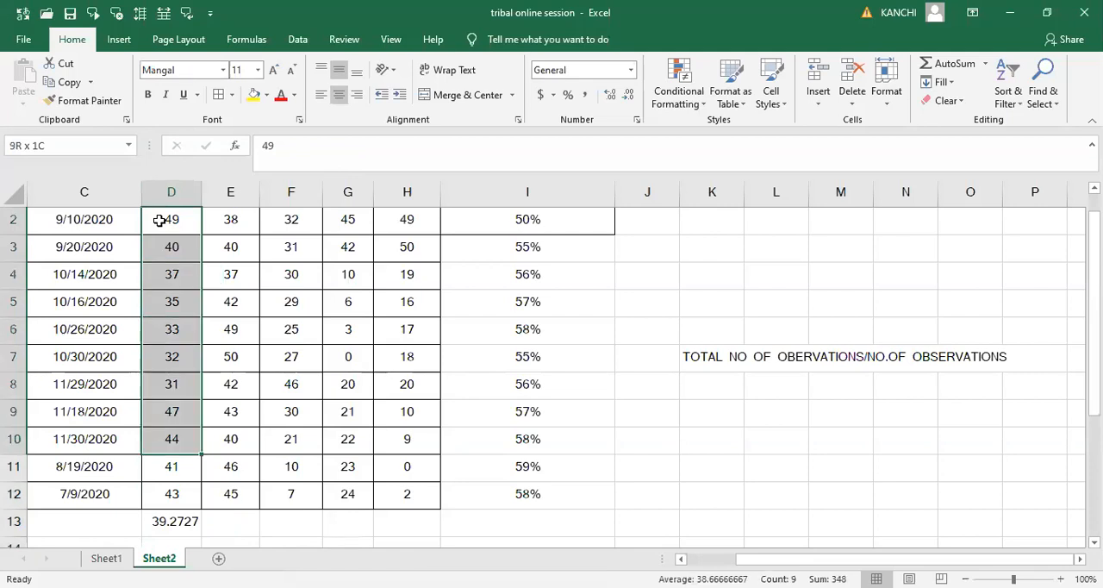
key(shift+Down)
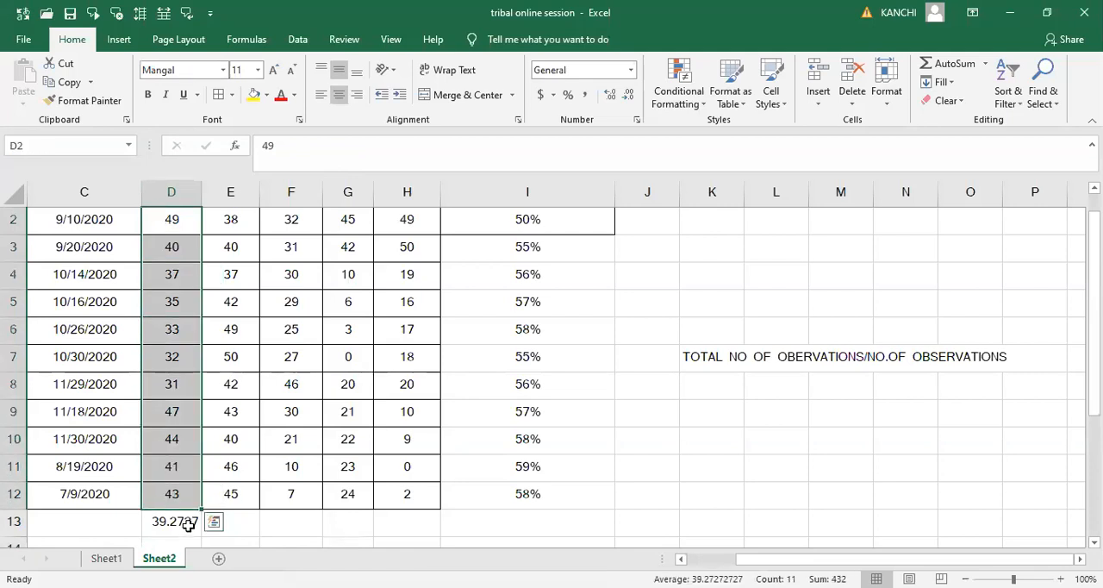
click(676, 102)
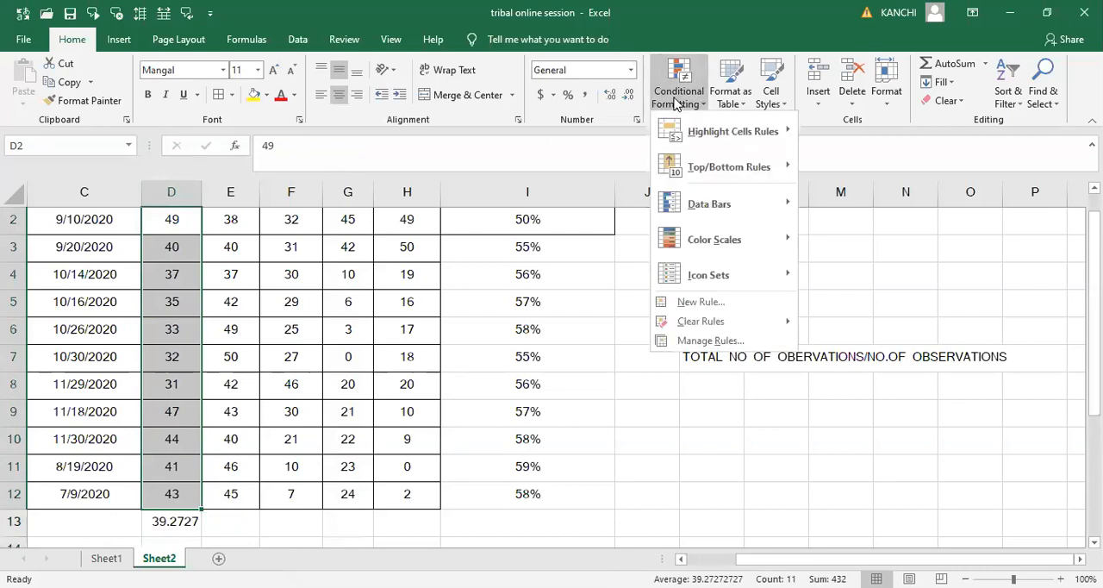
click(705, 170)
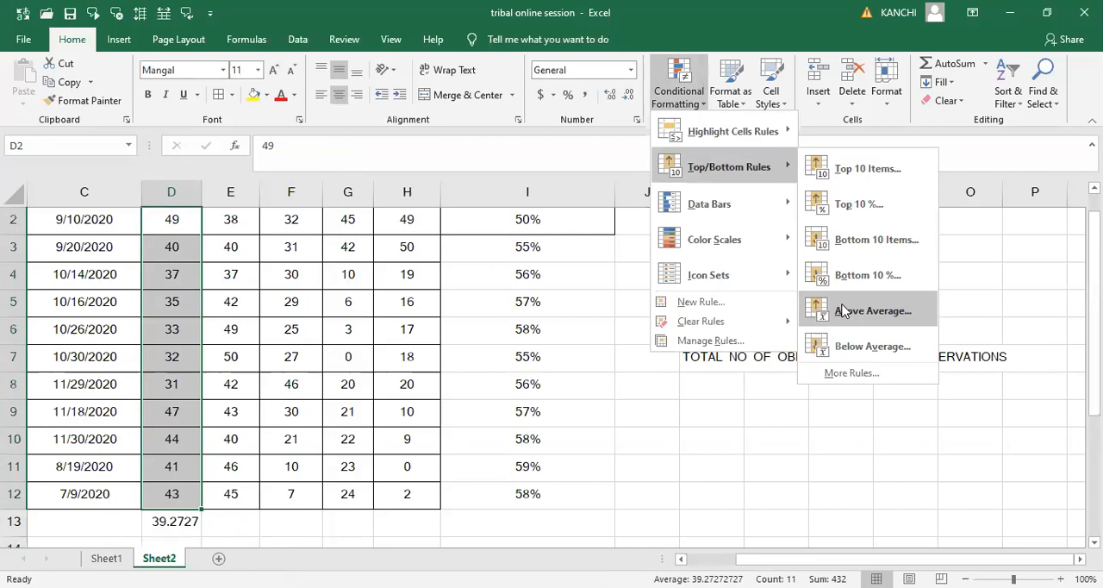
click(843, 310)
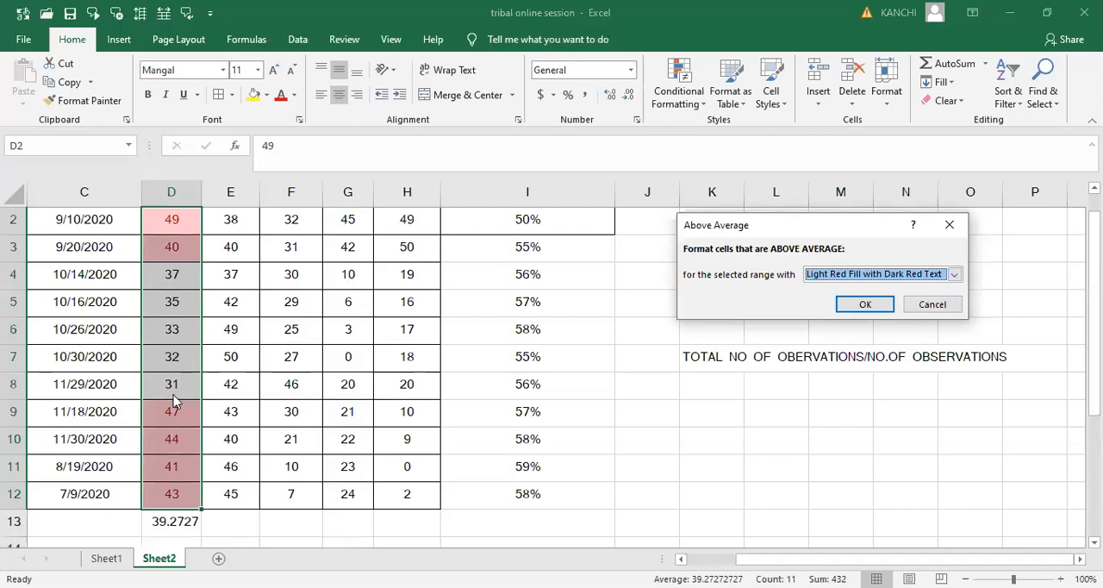
click(949, 227)
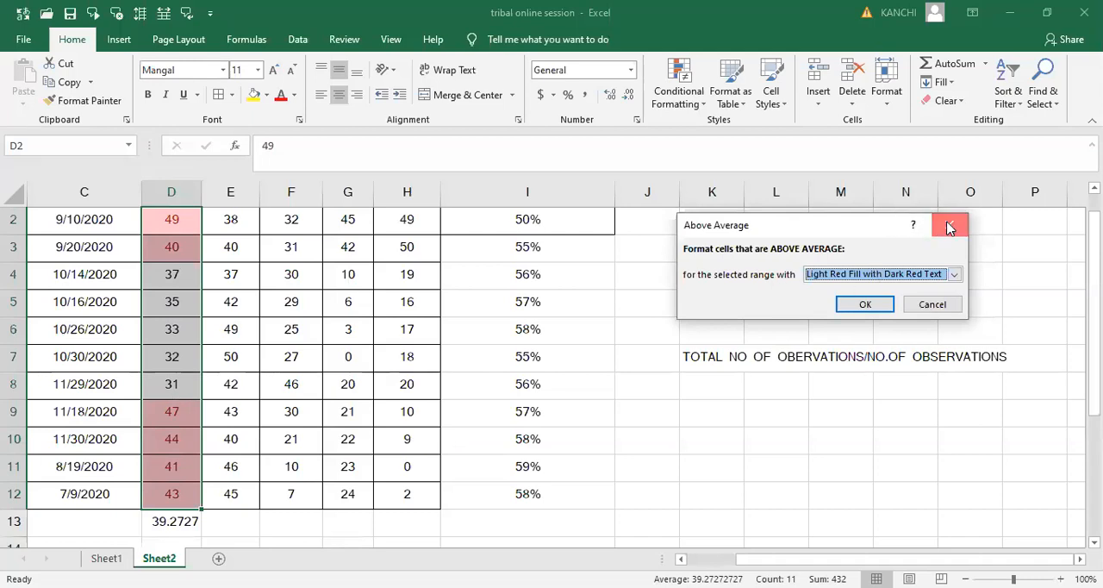
- Preview a Below Average rule with Light Red Fill with Dark Red Text on the ENGLISH marks D2 to D12, without applying it
click(694, 101)
mouse_move(729, 166)
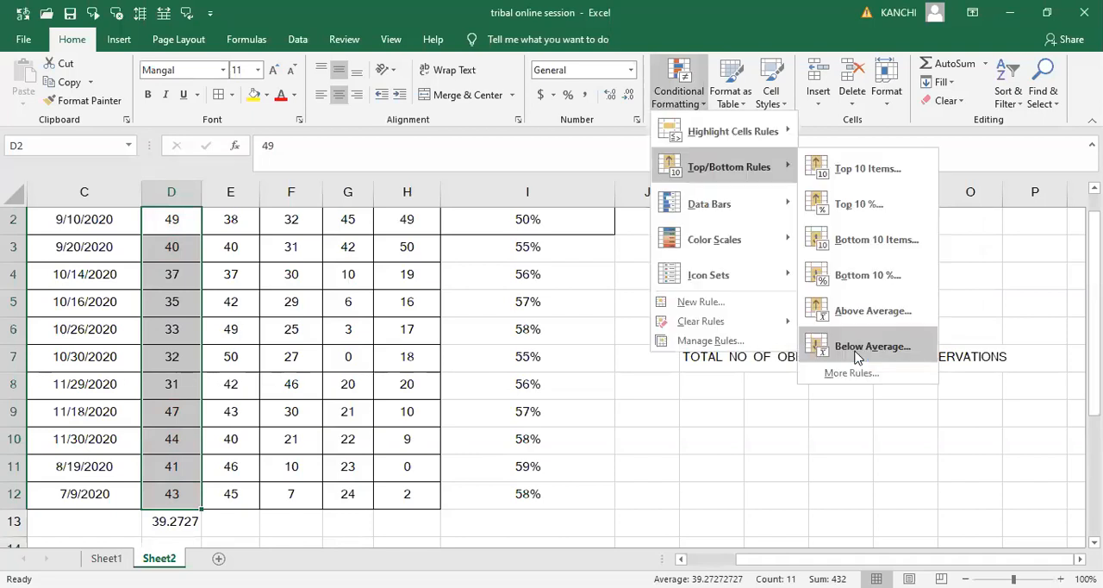
click(857, 354)
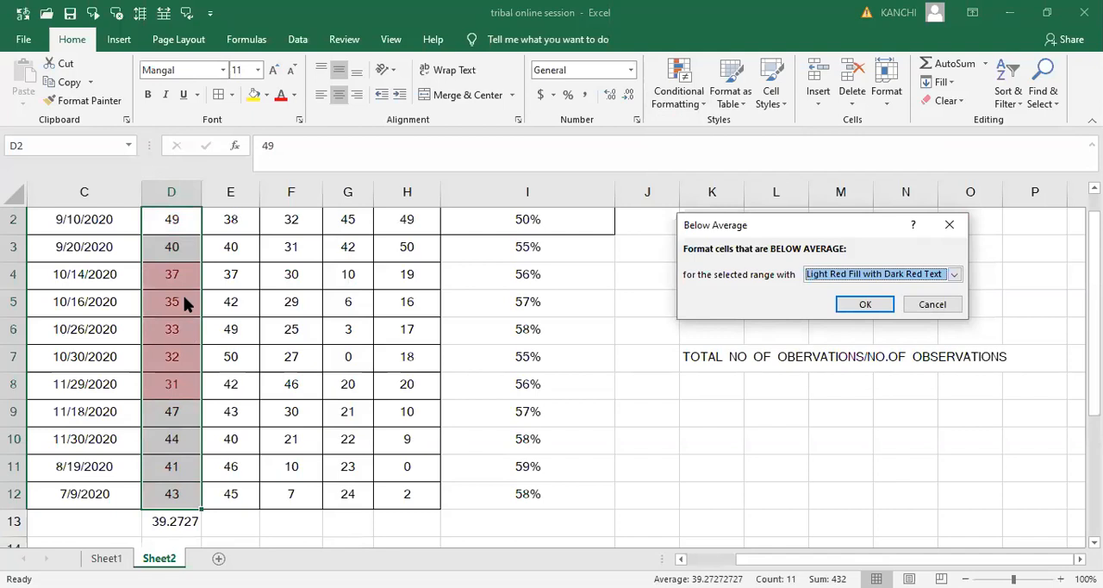
click(949, 231)
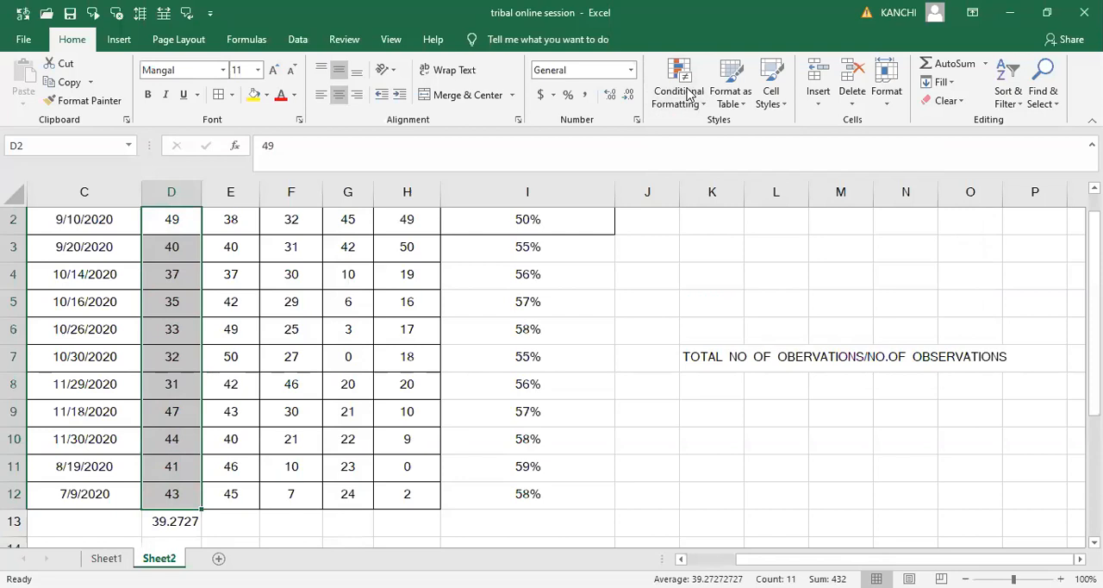
click(807, 81)
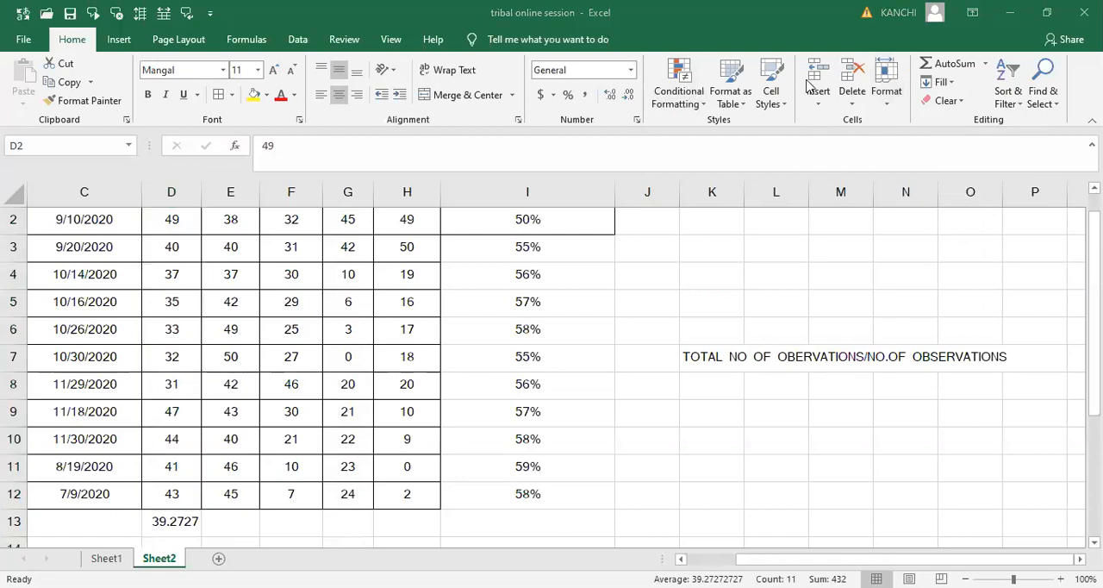